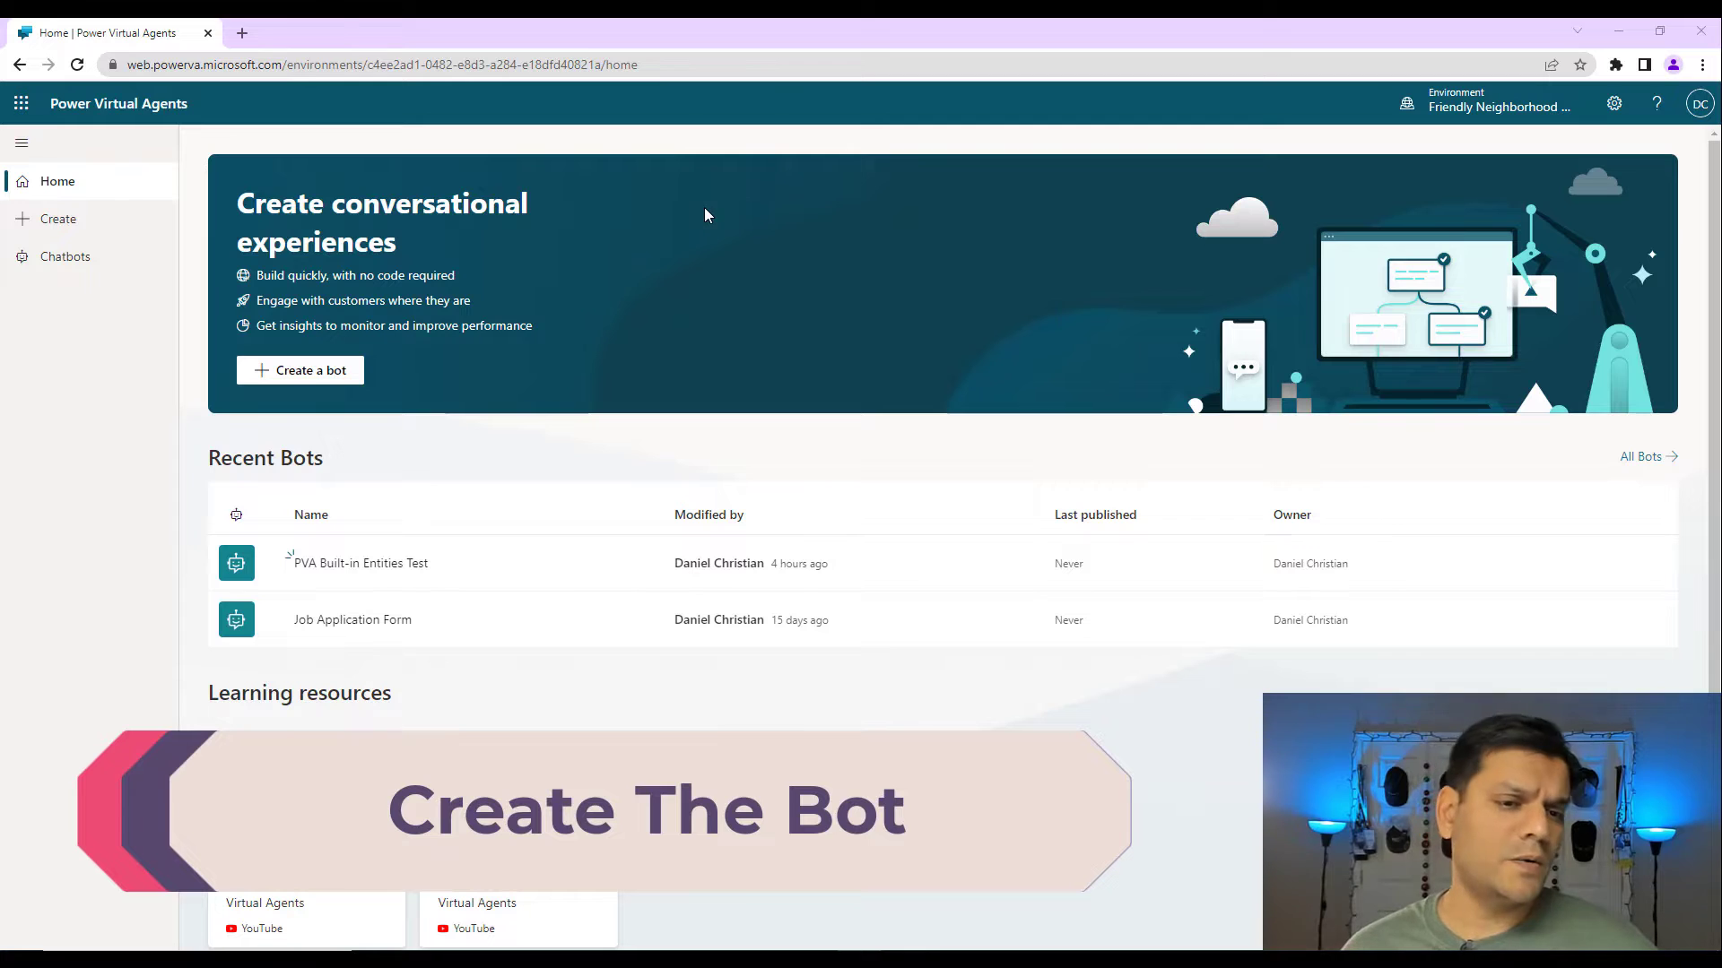
Create a production bot named 'Live Demo for Pre-Built Entities' with English (US) as its language.
left_click(107, 231)
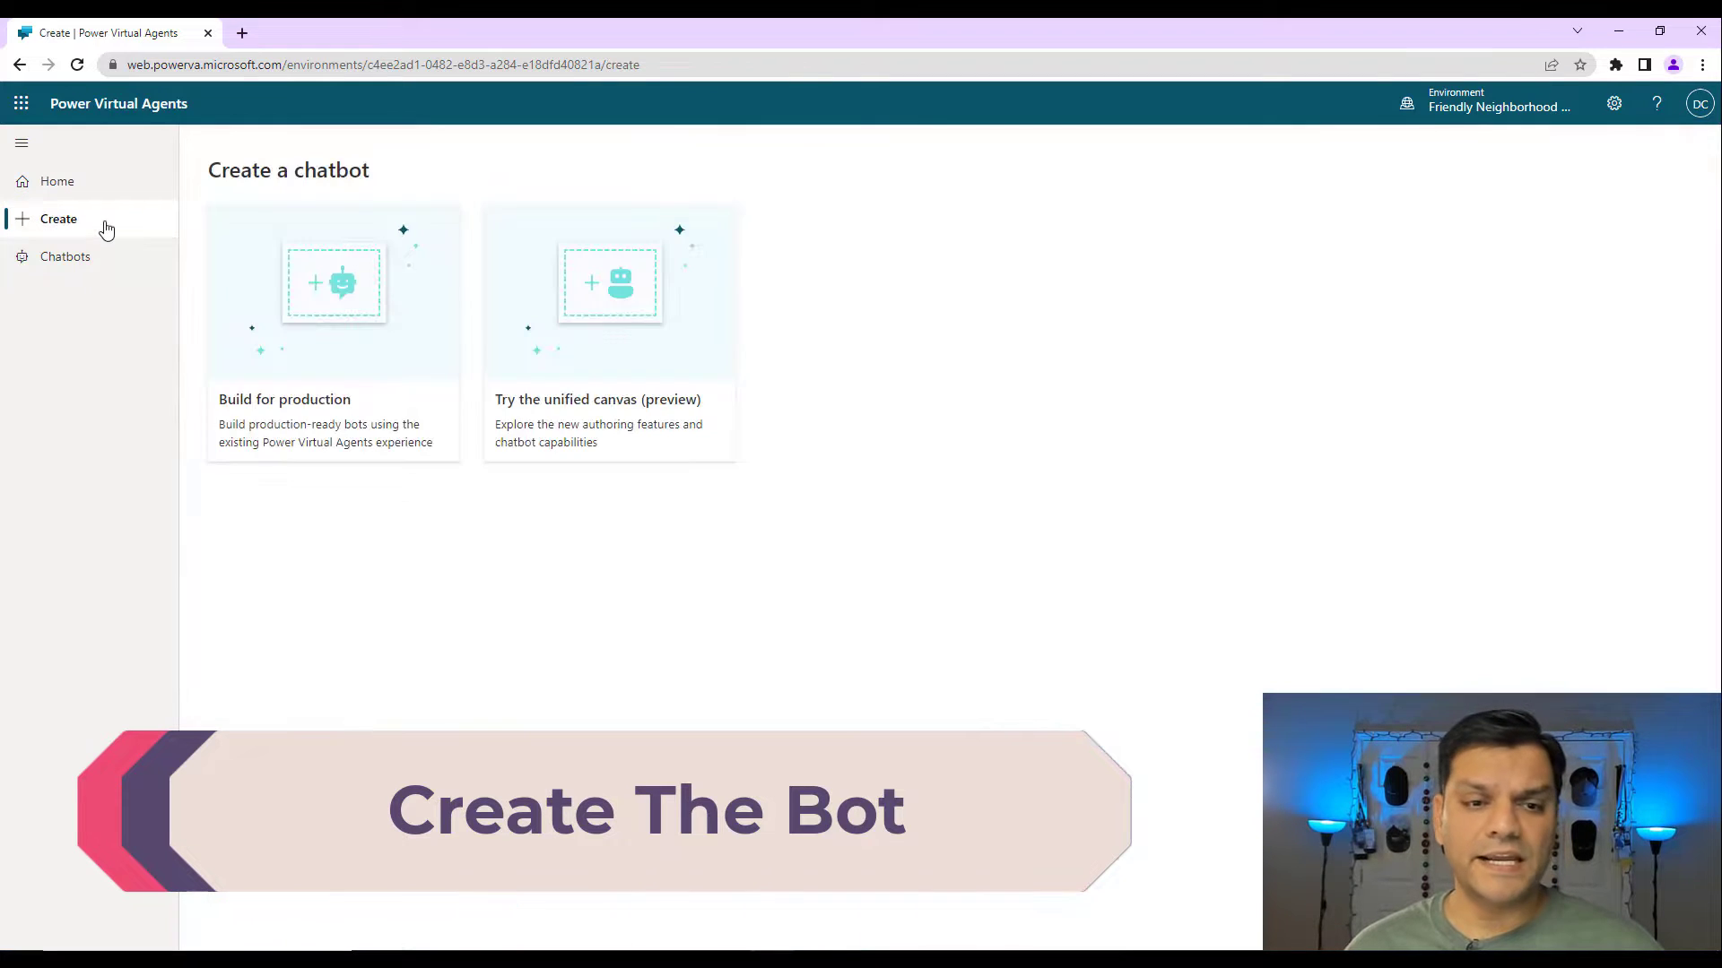
left_click(317, 331)
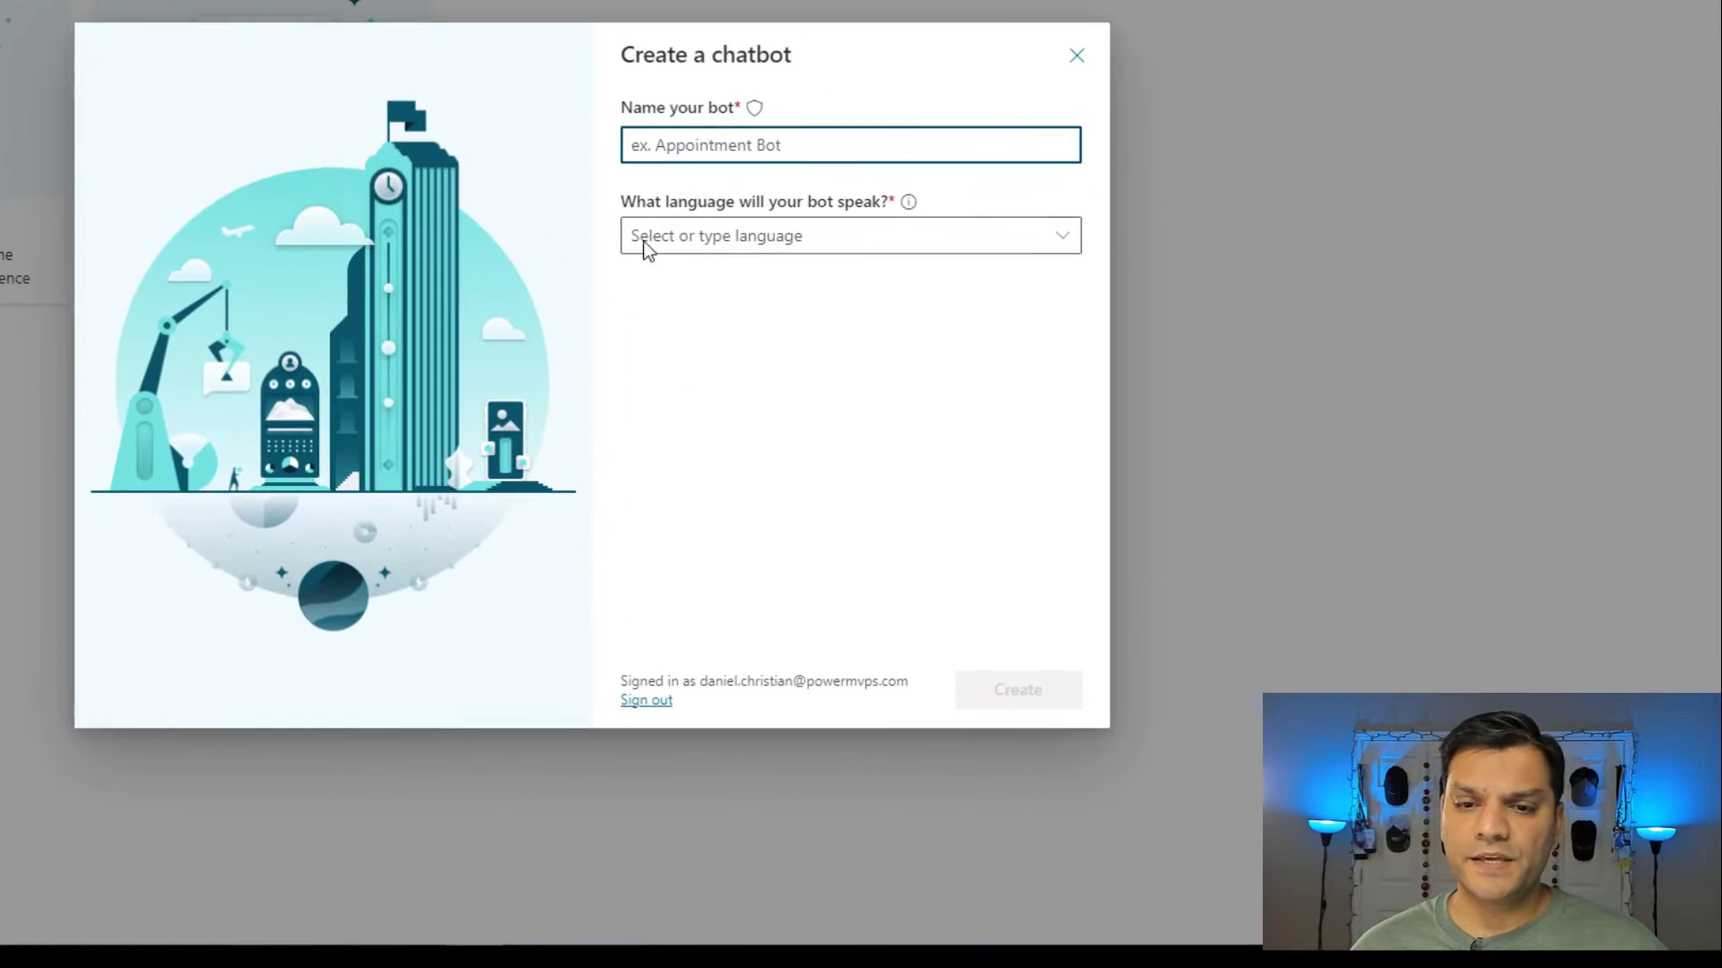
type("Live Demo for Pre-Bu")
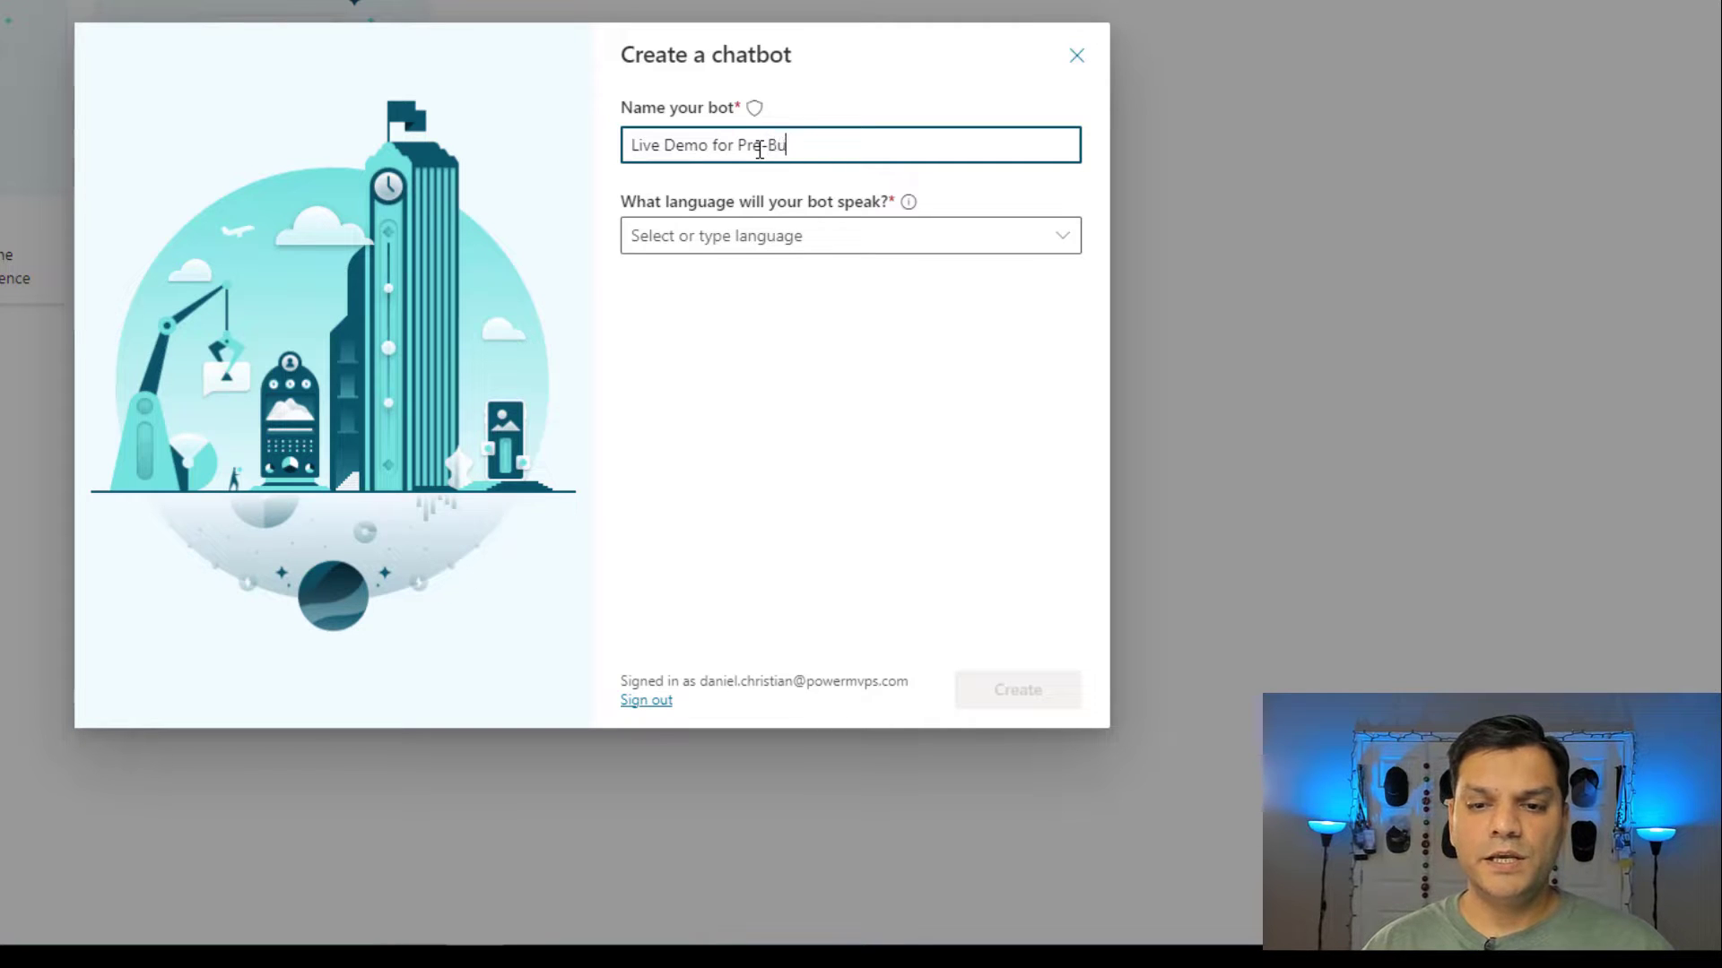
type("ilt Entitie")
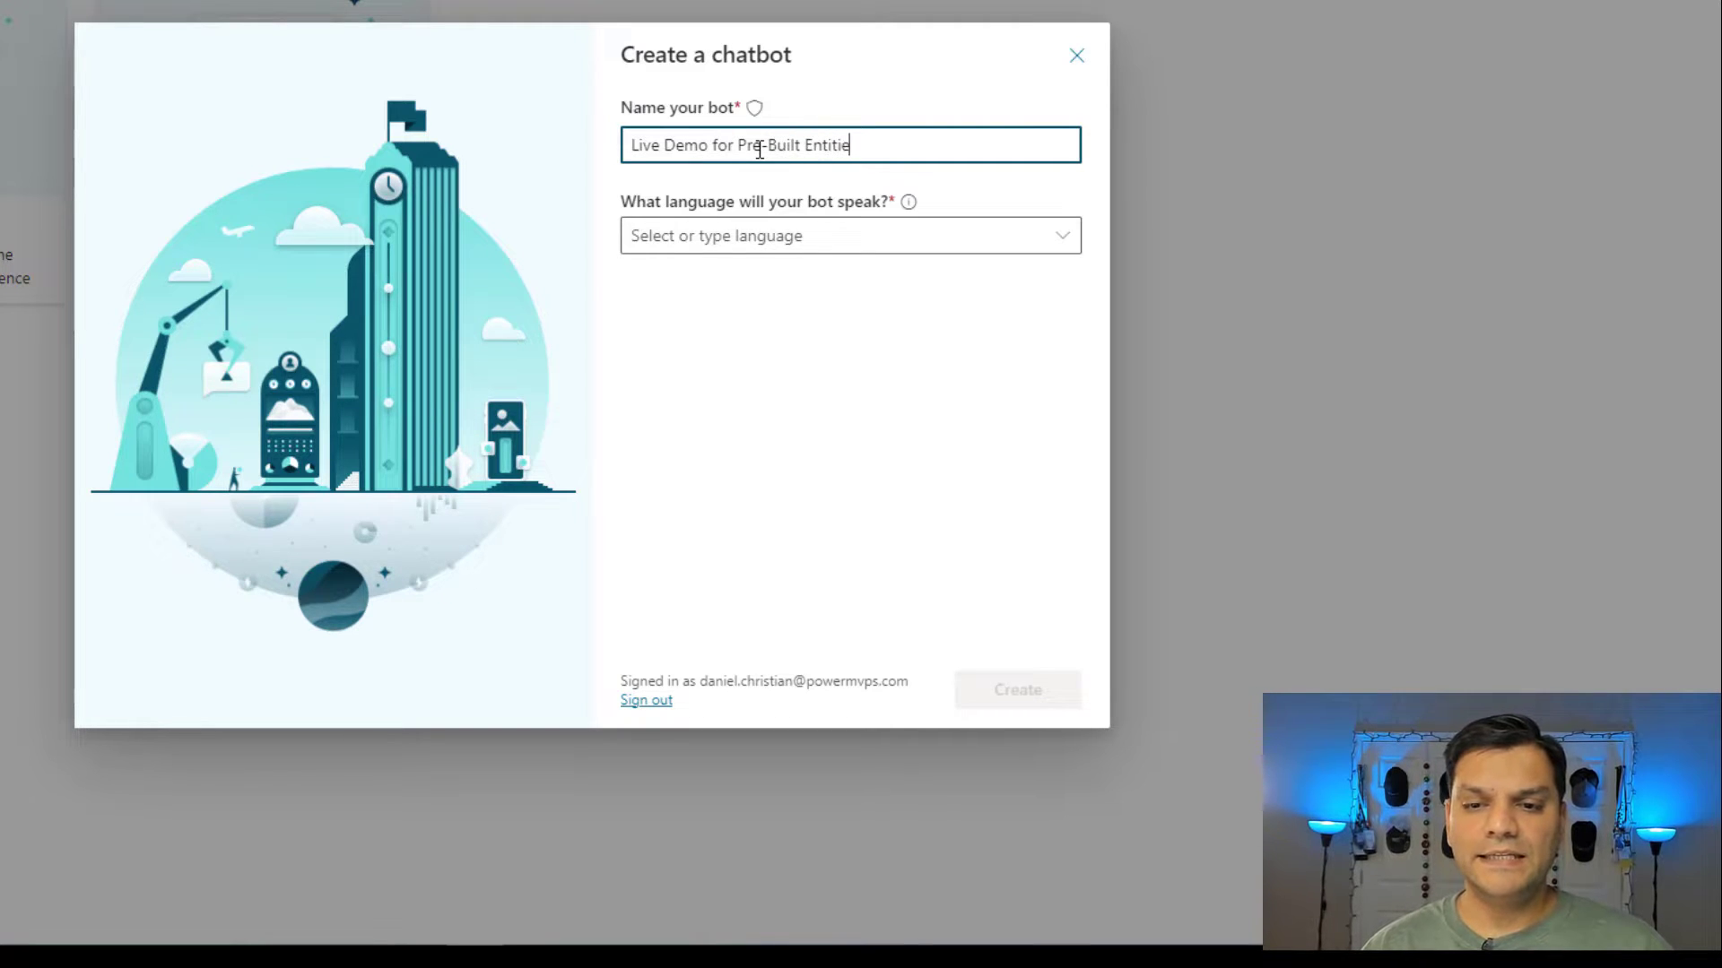
type("s")
left_click(854, 240)
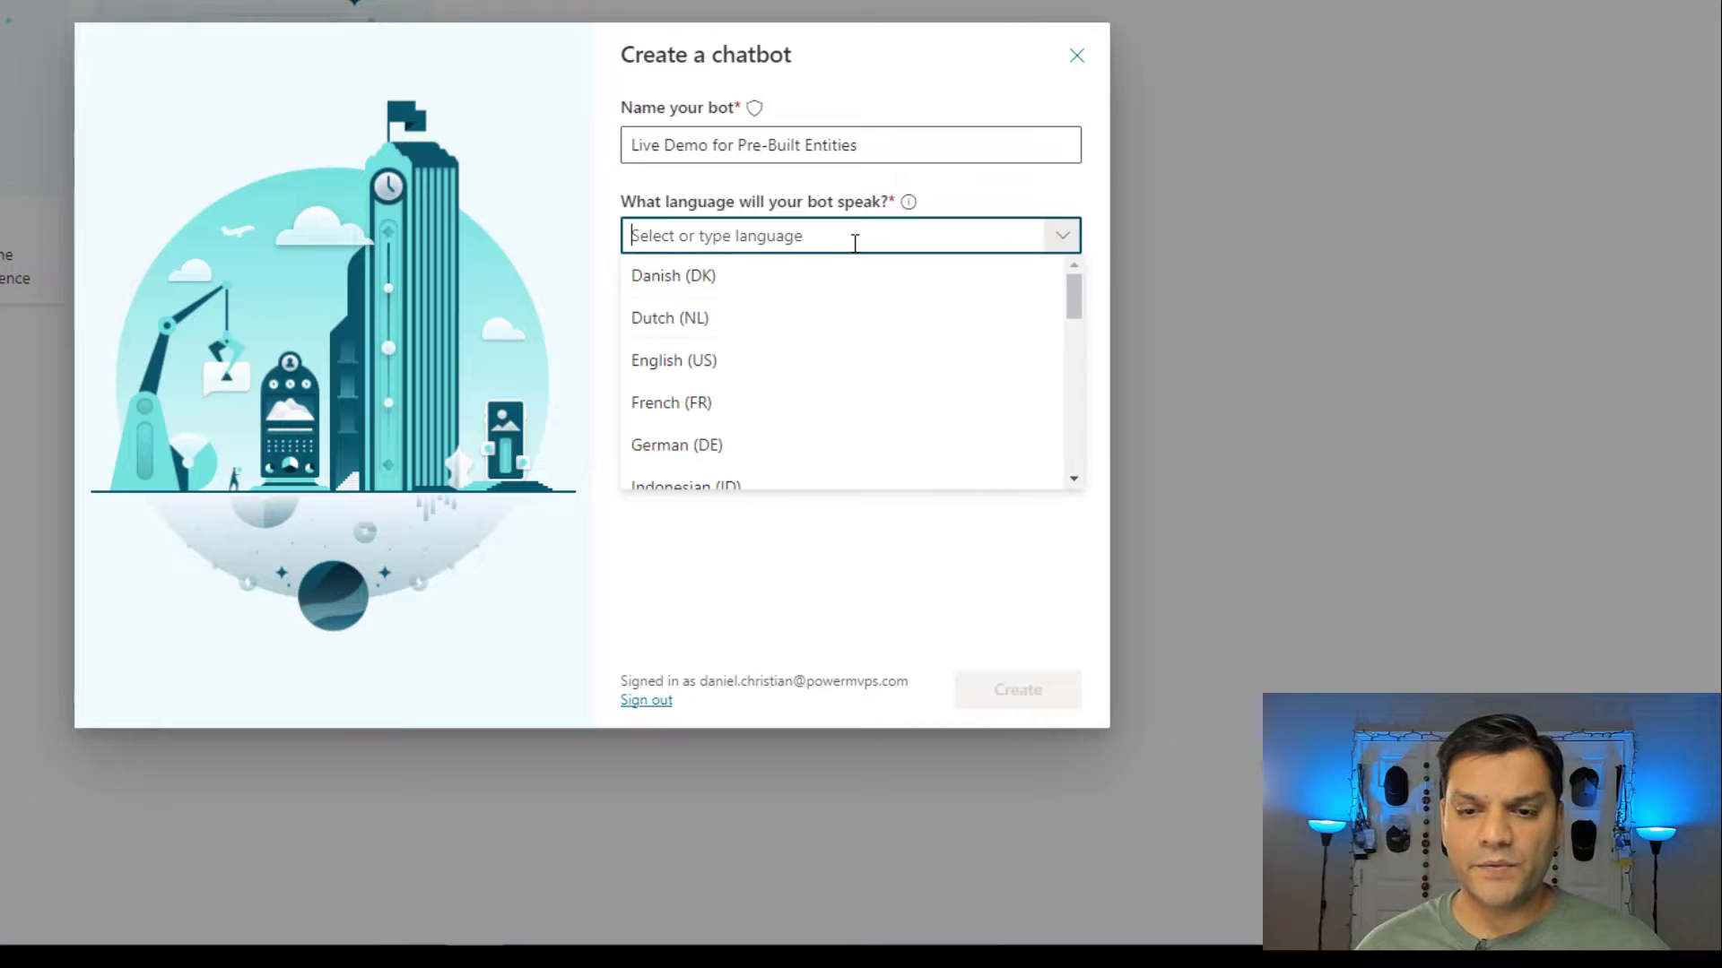
left_click(762, 362)
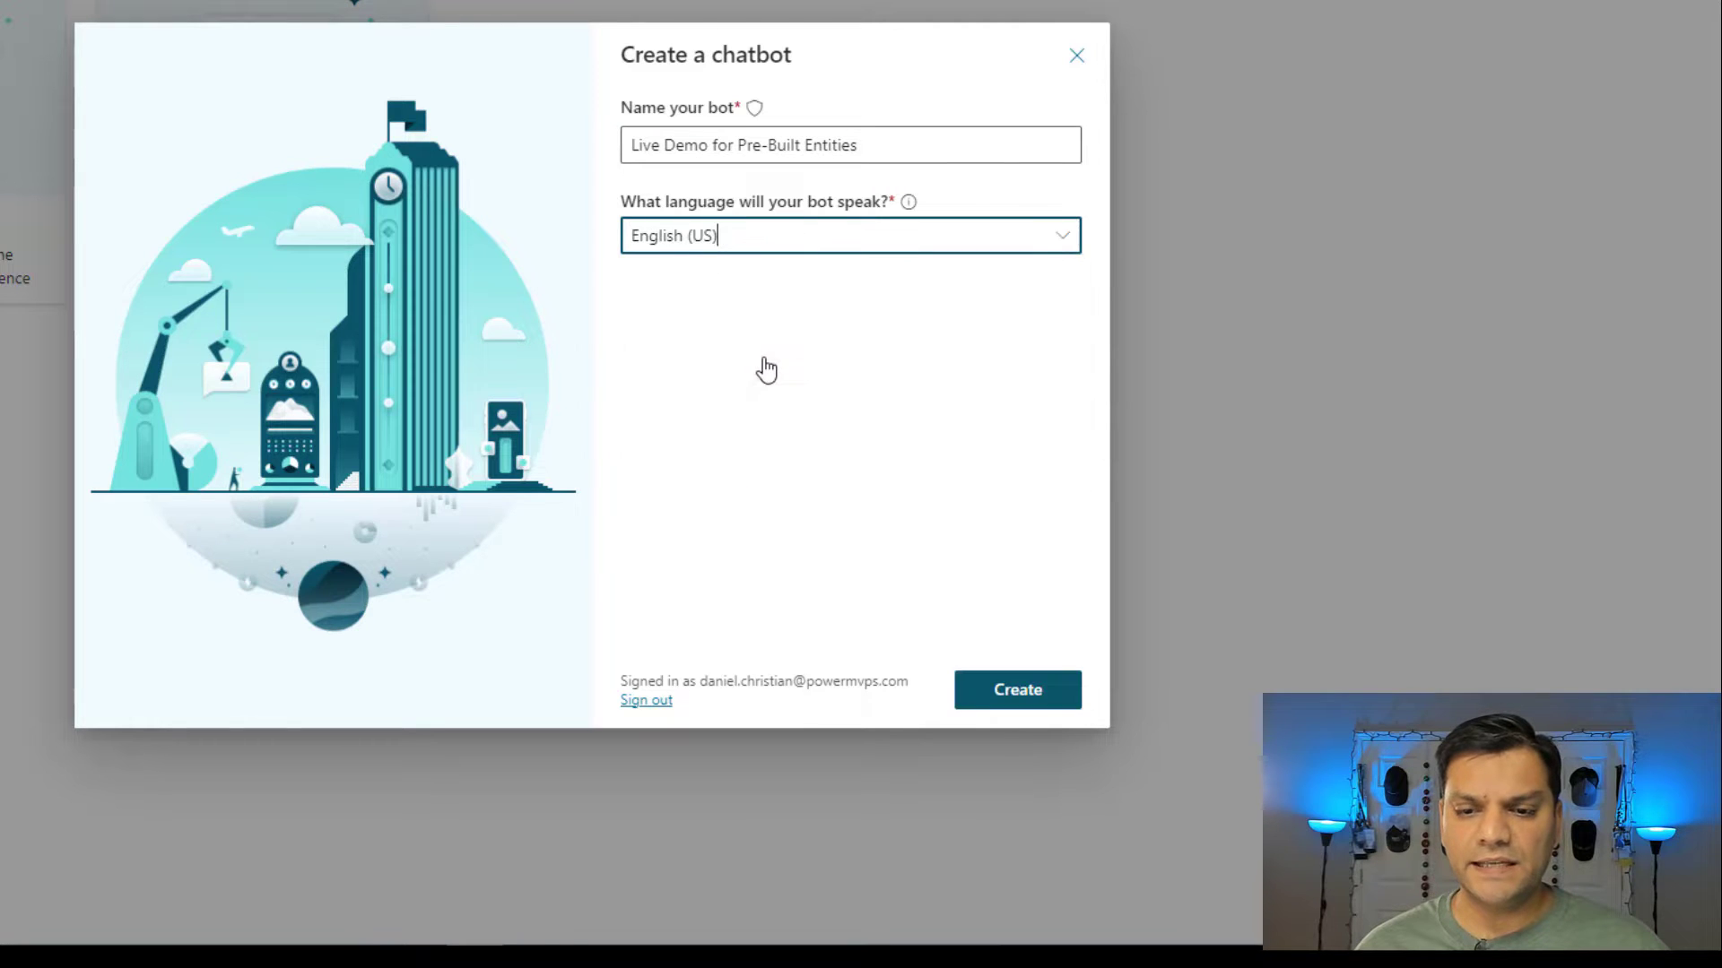
left_click(1049, 707)
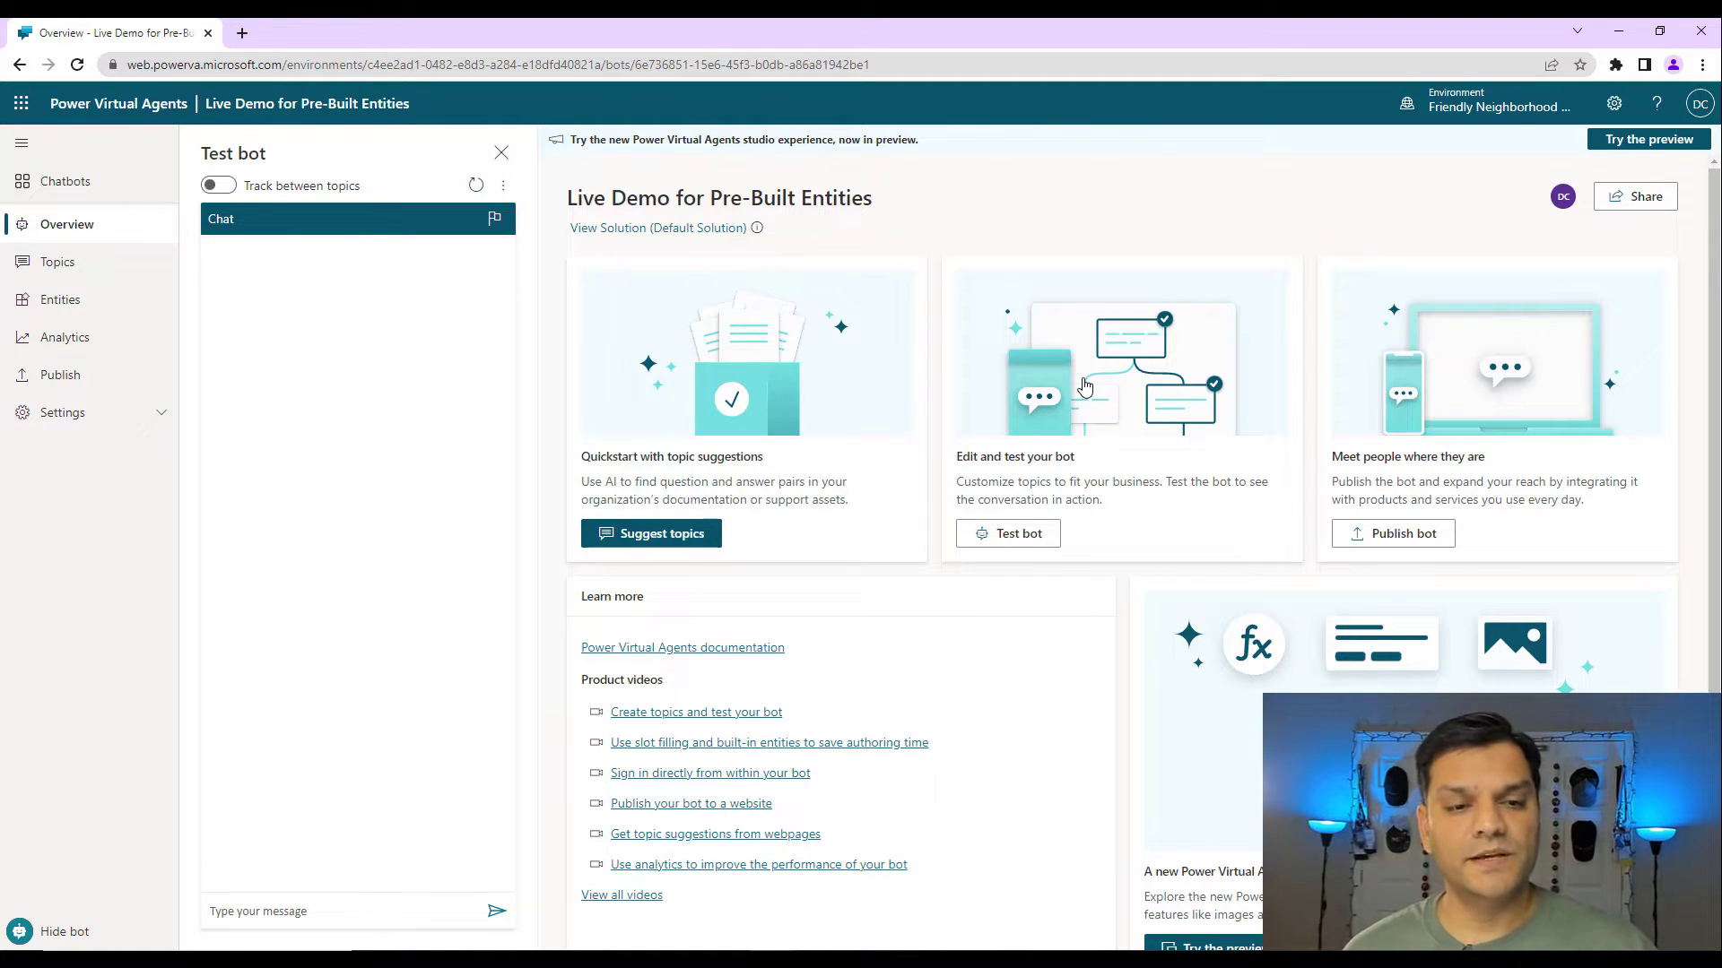
Review the Entities page, then switch off the Lesson 3 and Lesson 2 topics in Topics.
left_click(85, 319)
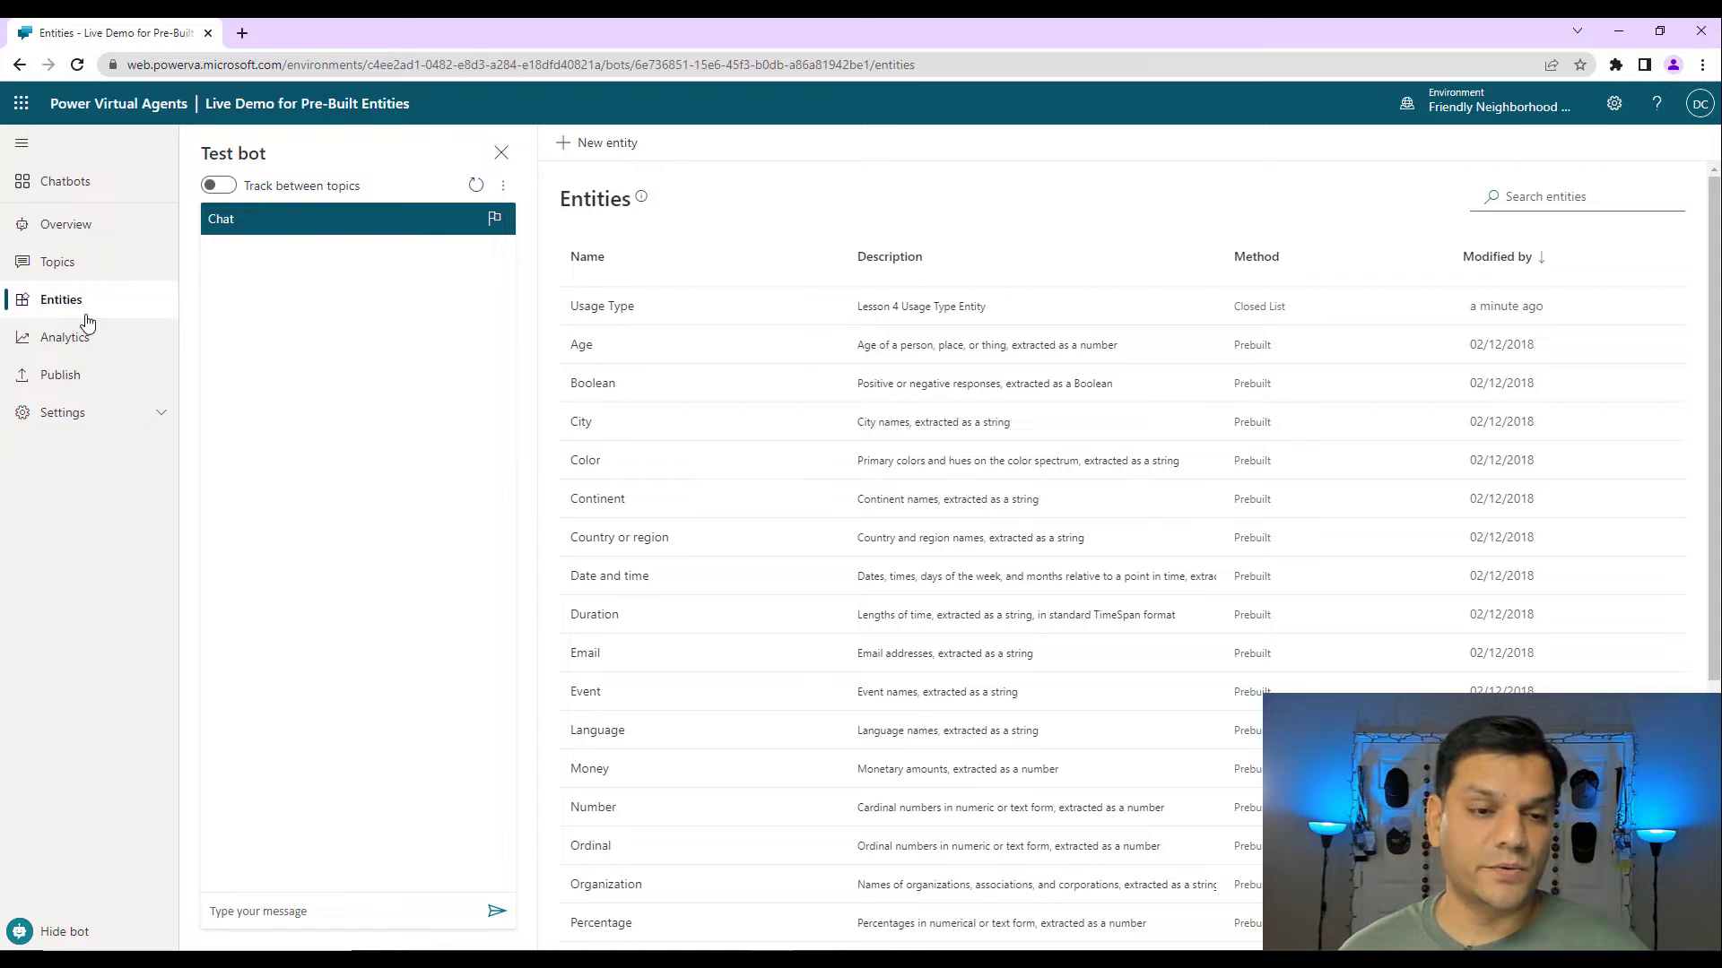
left_click(83, 284)
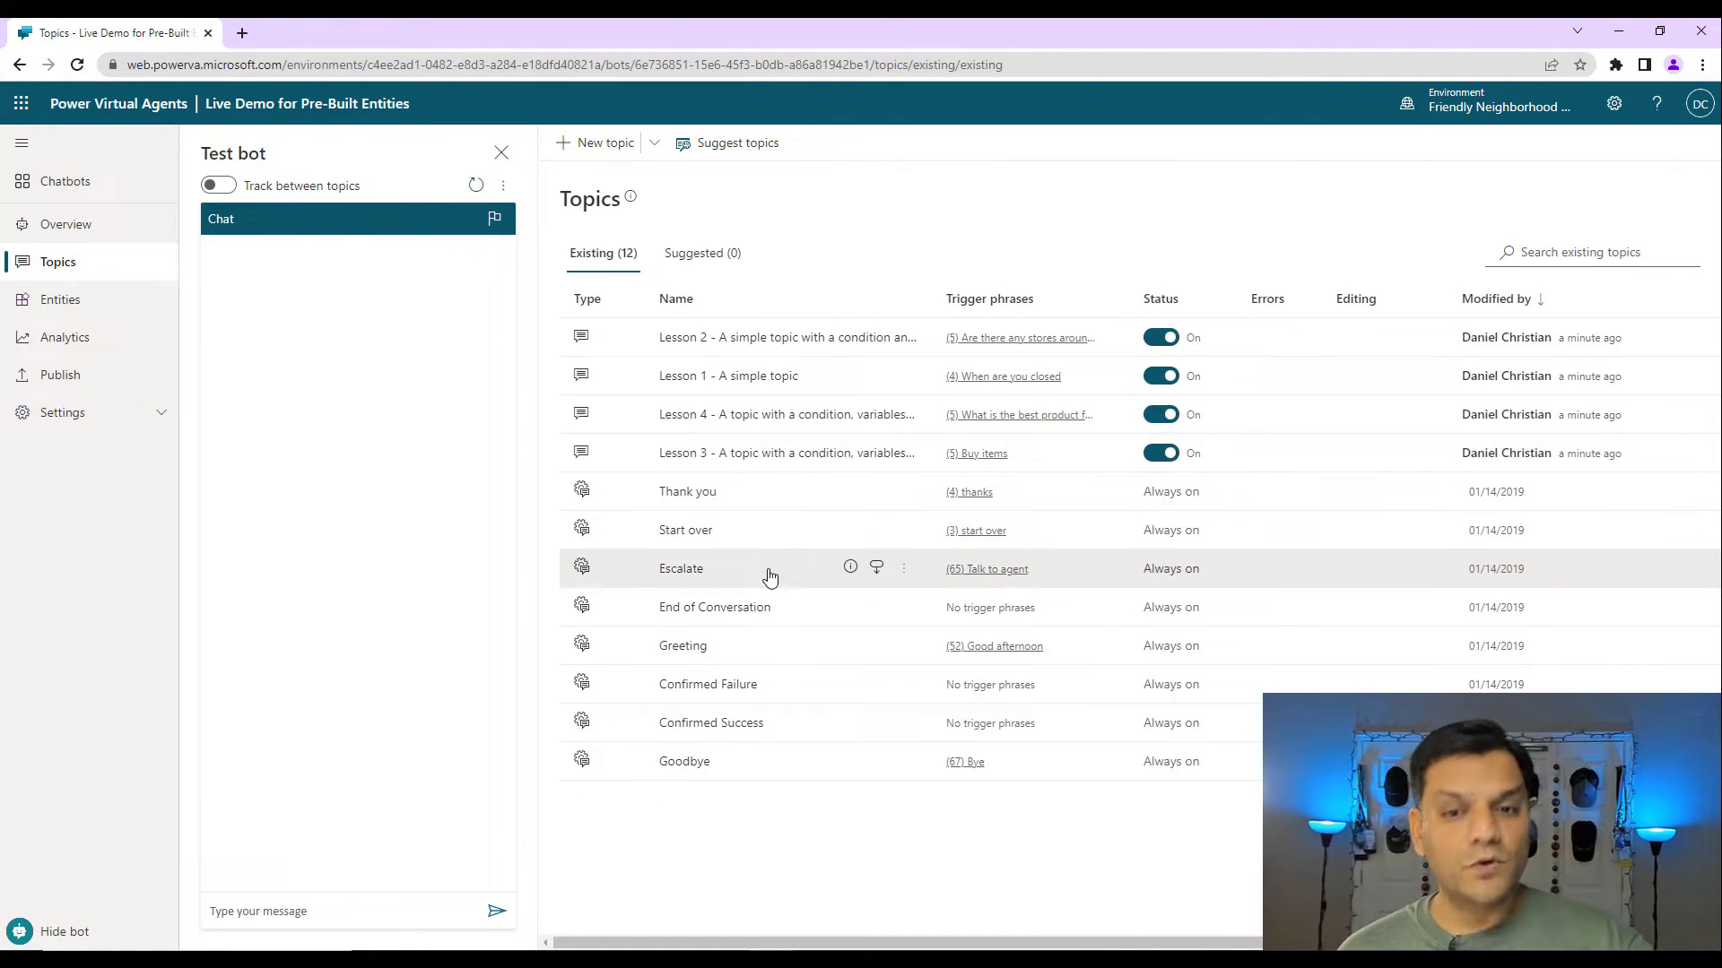
left_click(1161, 456)
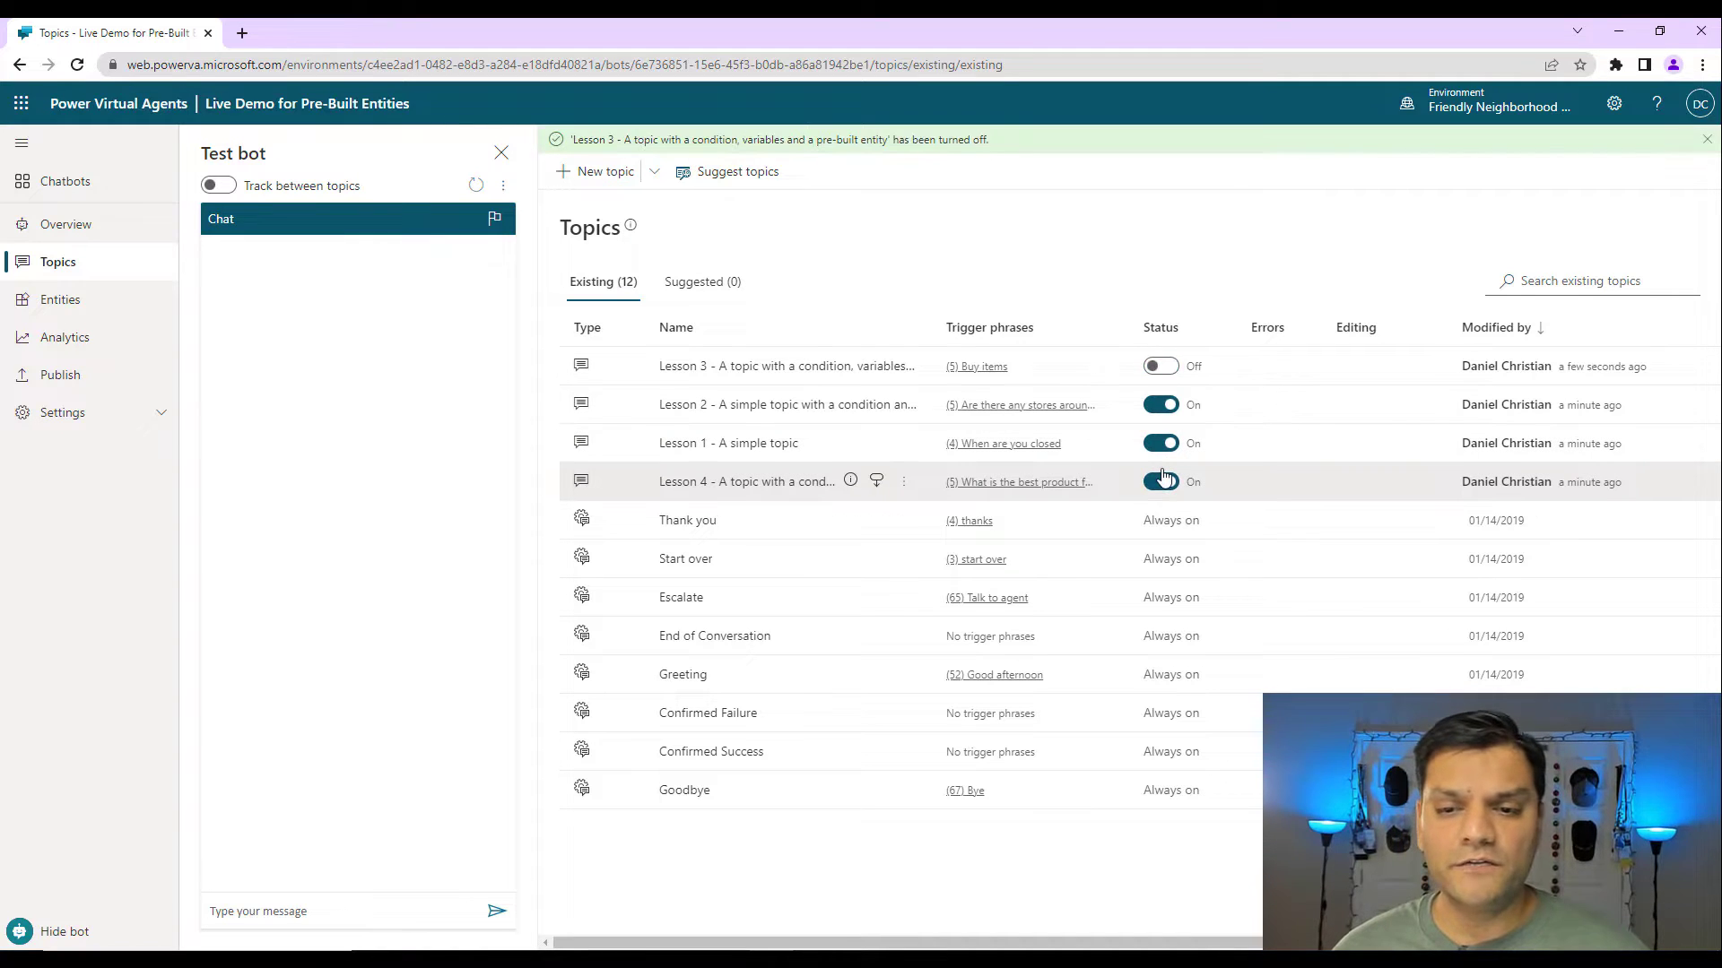
left_click(1155, 421)
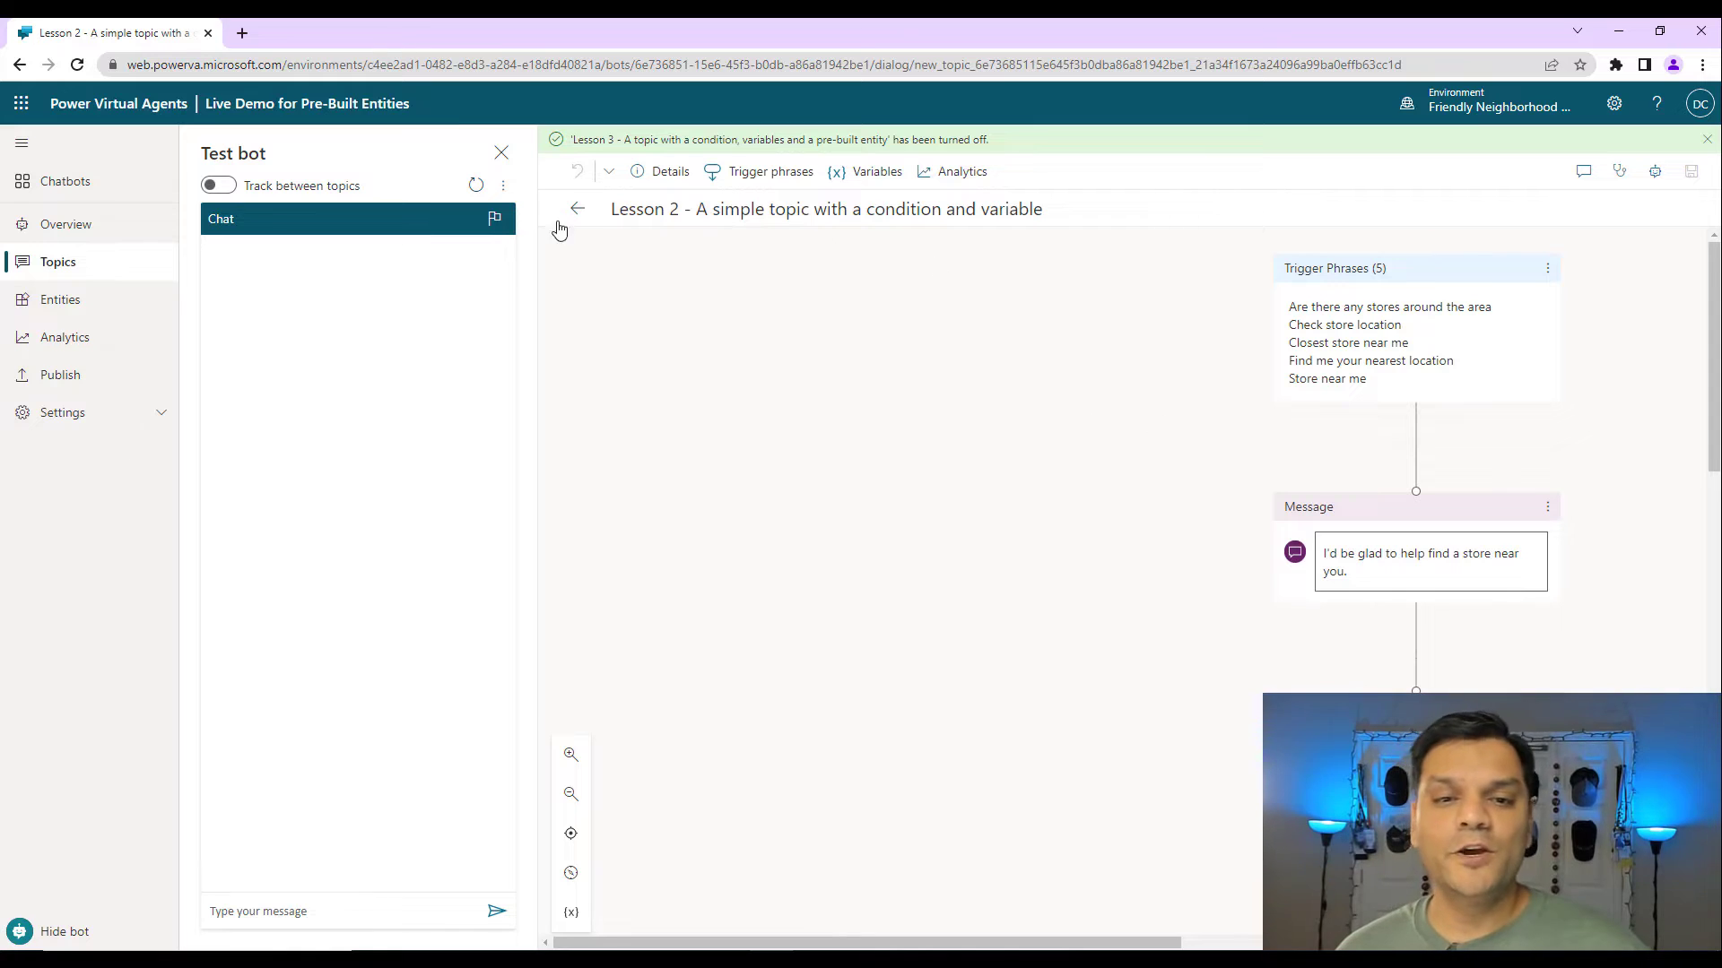
left_click(576, 212)
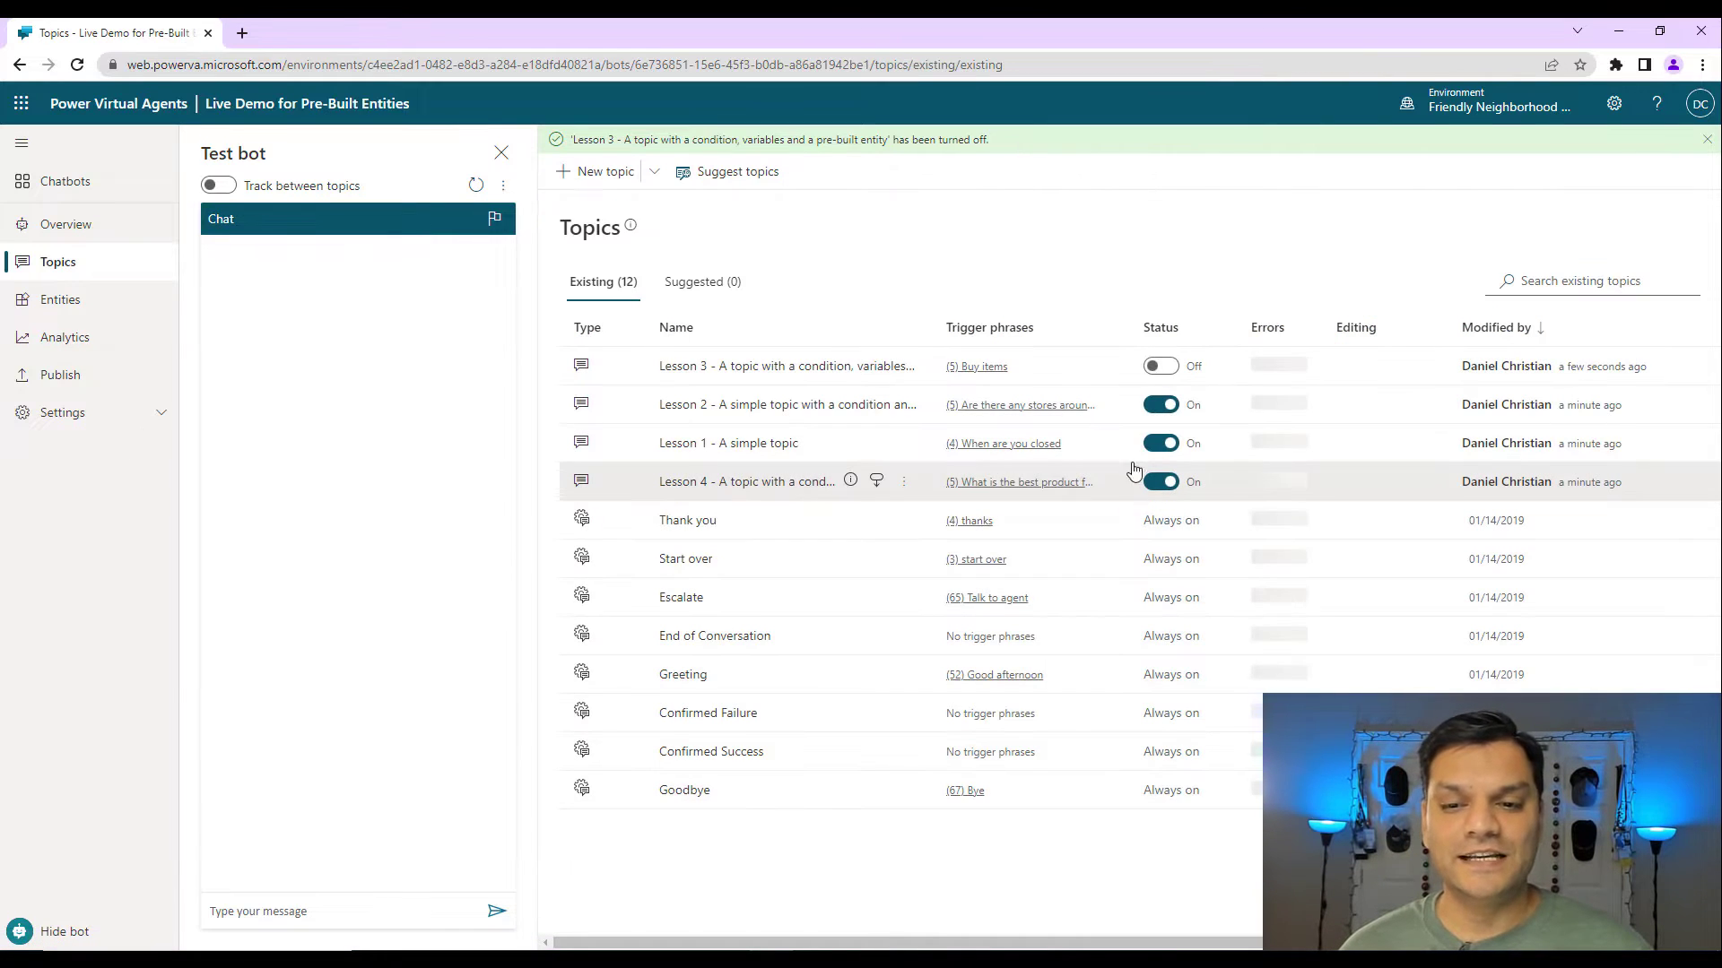
left_click(1161, 406)
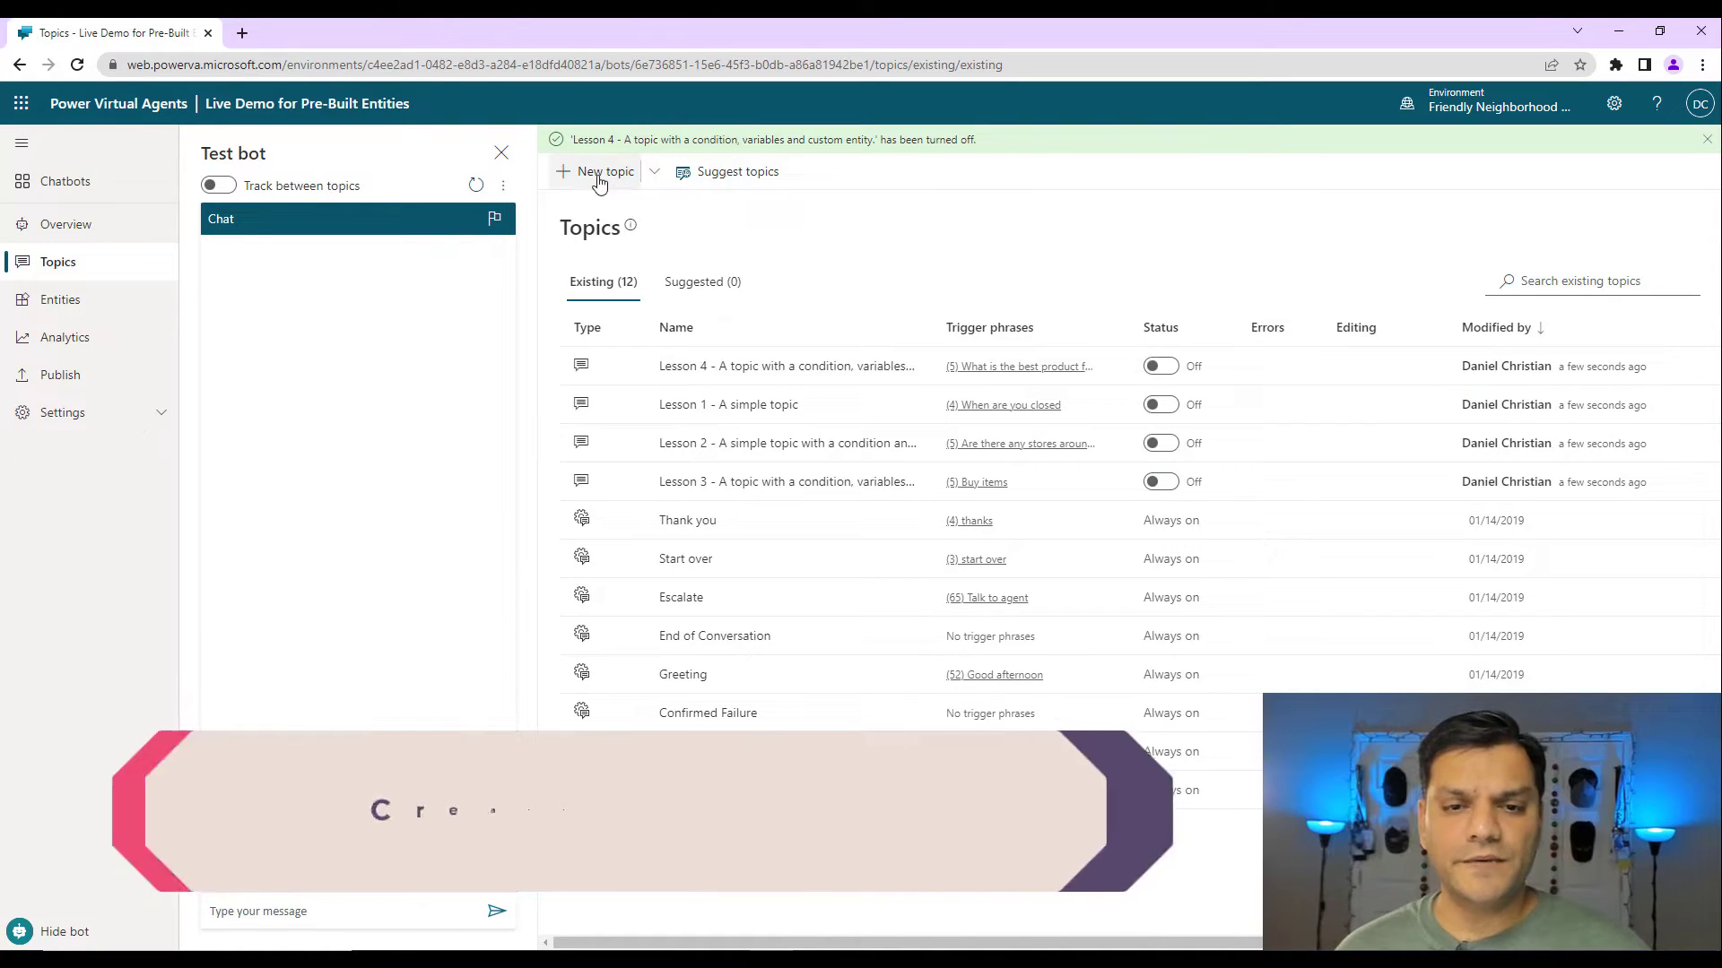
Start a new topic with trigger phrases 'Looking for a job', 'Job' and 'Position'.
left_click(595, 171)
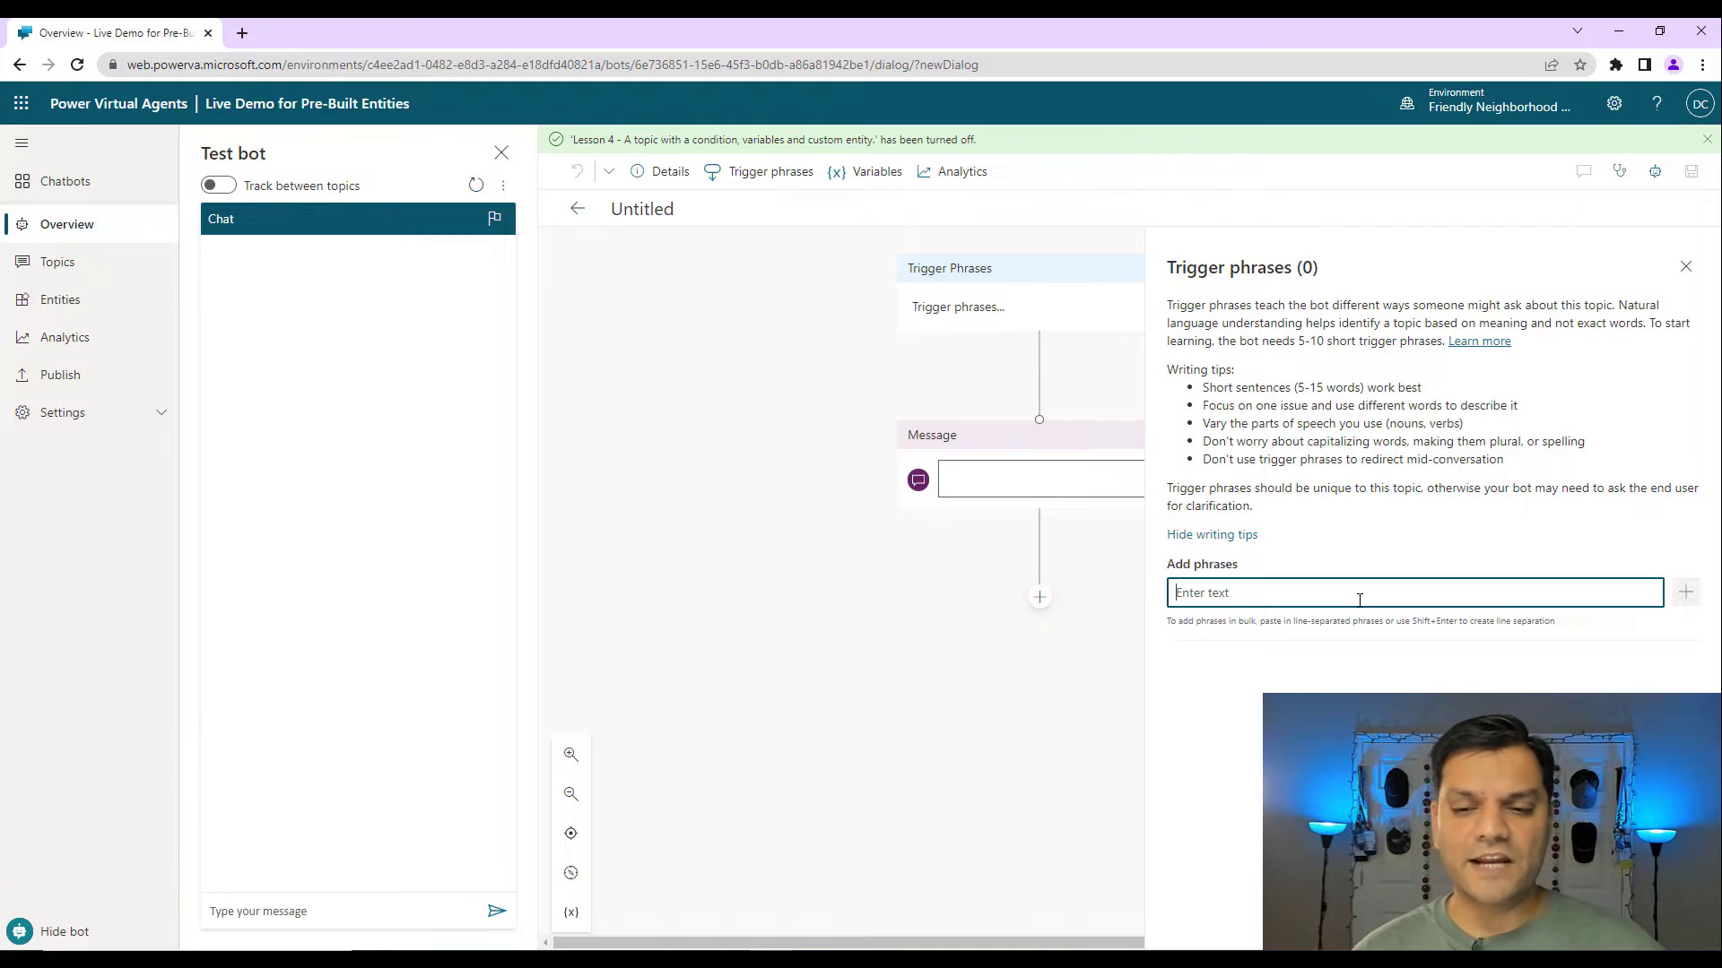
type("Looki")
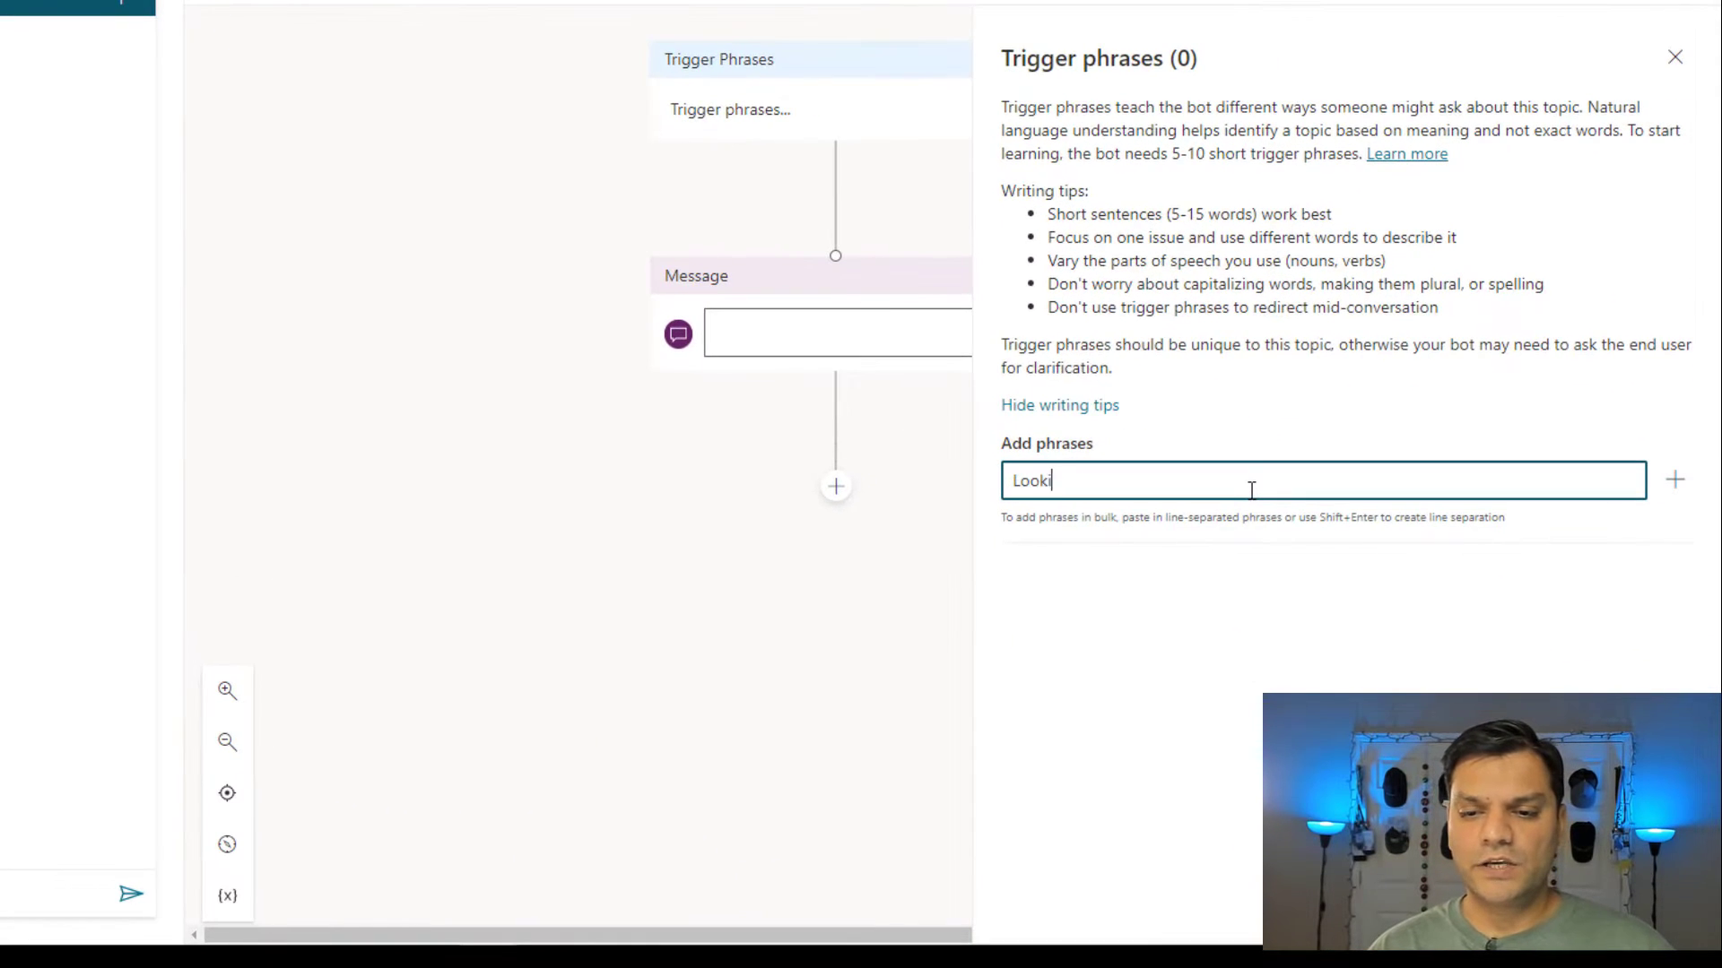
type("ng for a job")
key("Return")
type("Job")
key("Return")
type("Position")
key("Return")
Add the trigger phrases 'Interested in a new position' and 'Job hunting'.
type("Lo")
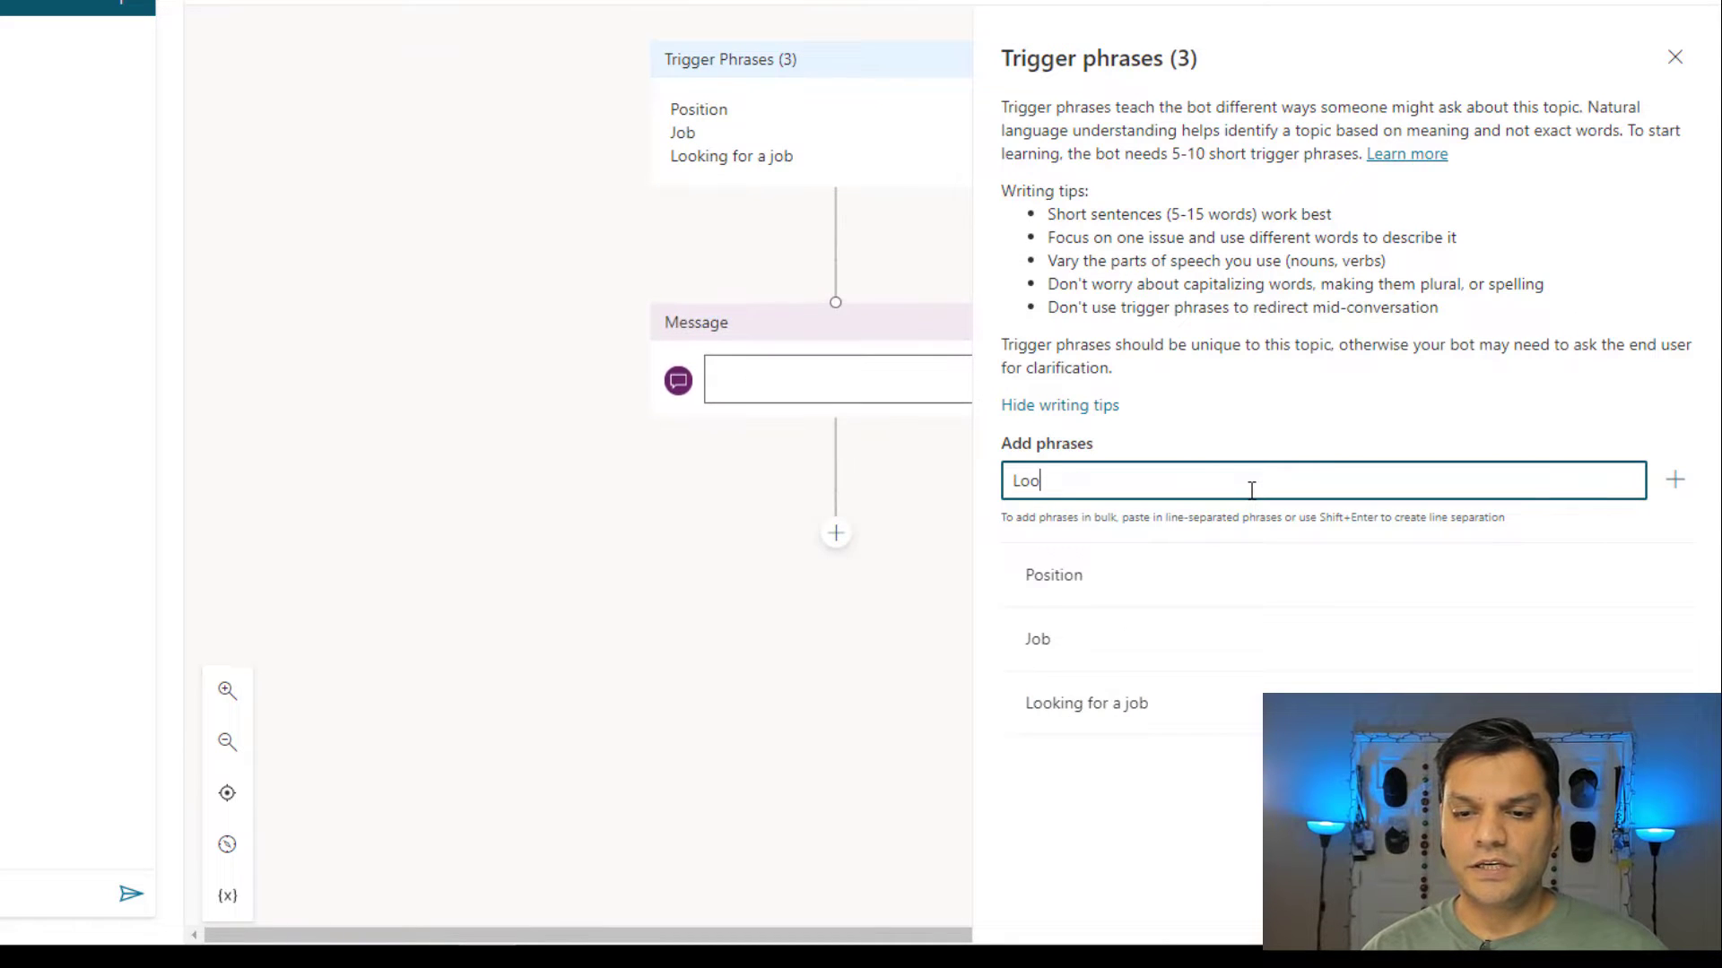
key("BackSpace")
key("BackSpace")
type("Interested in a new position")
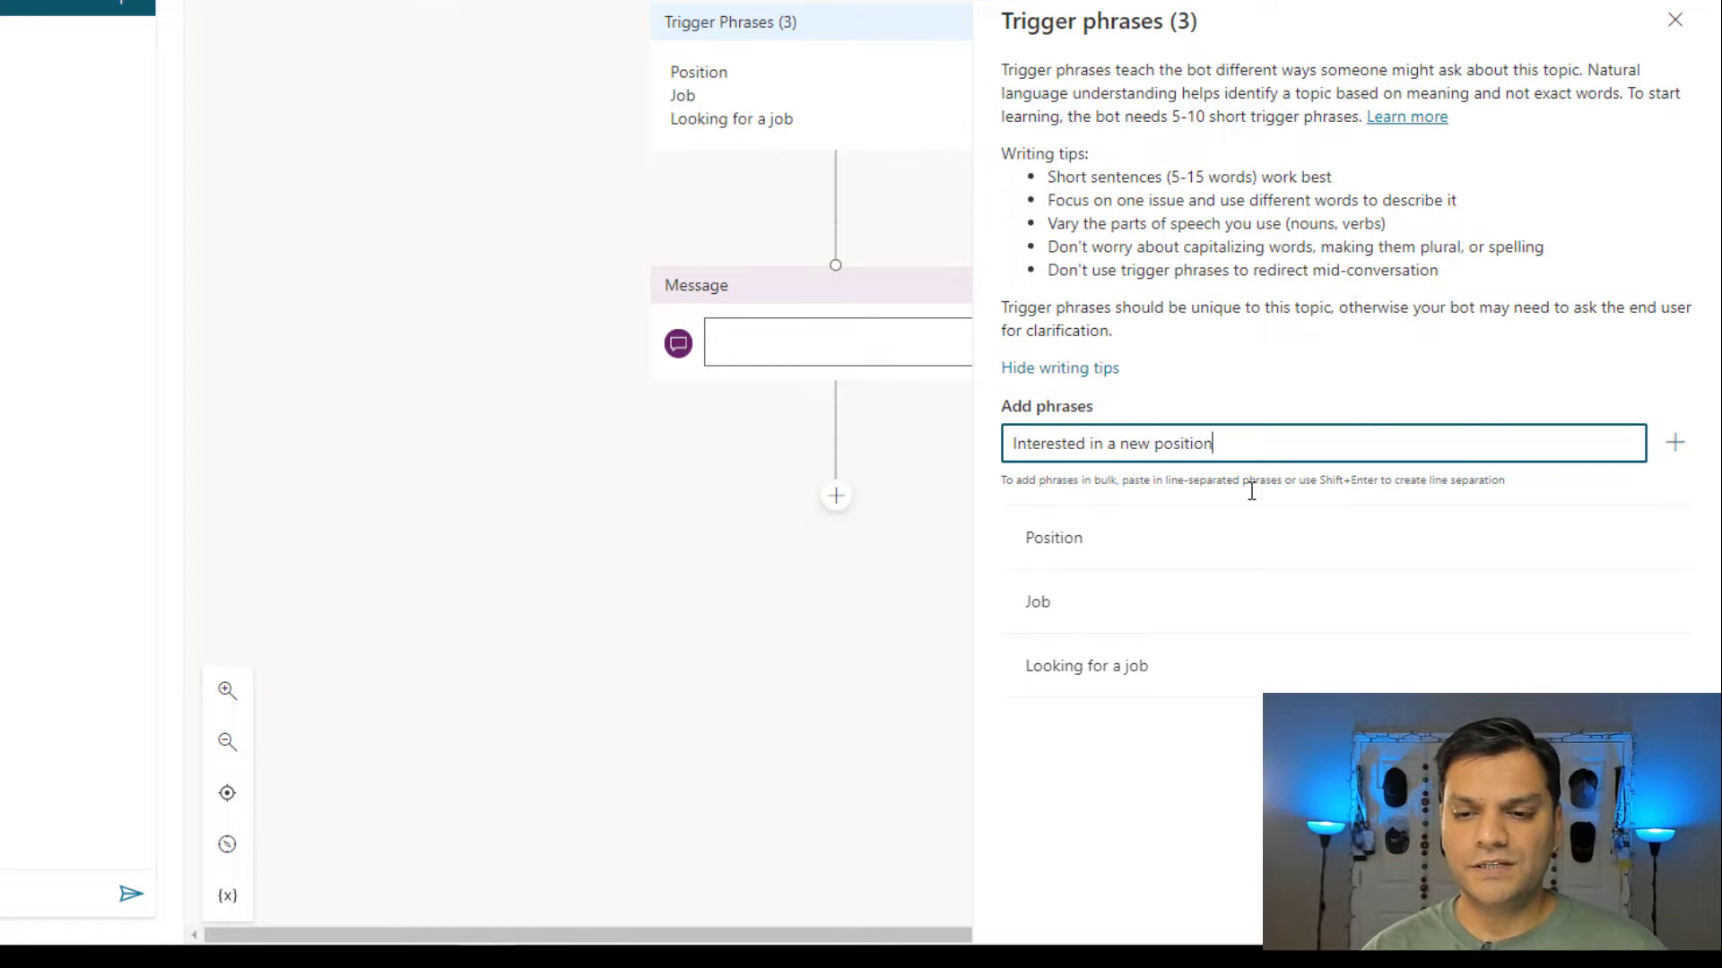
key("Return")
type("Job ")
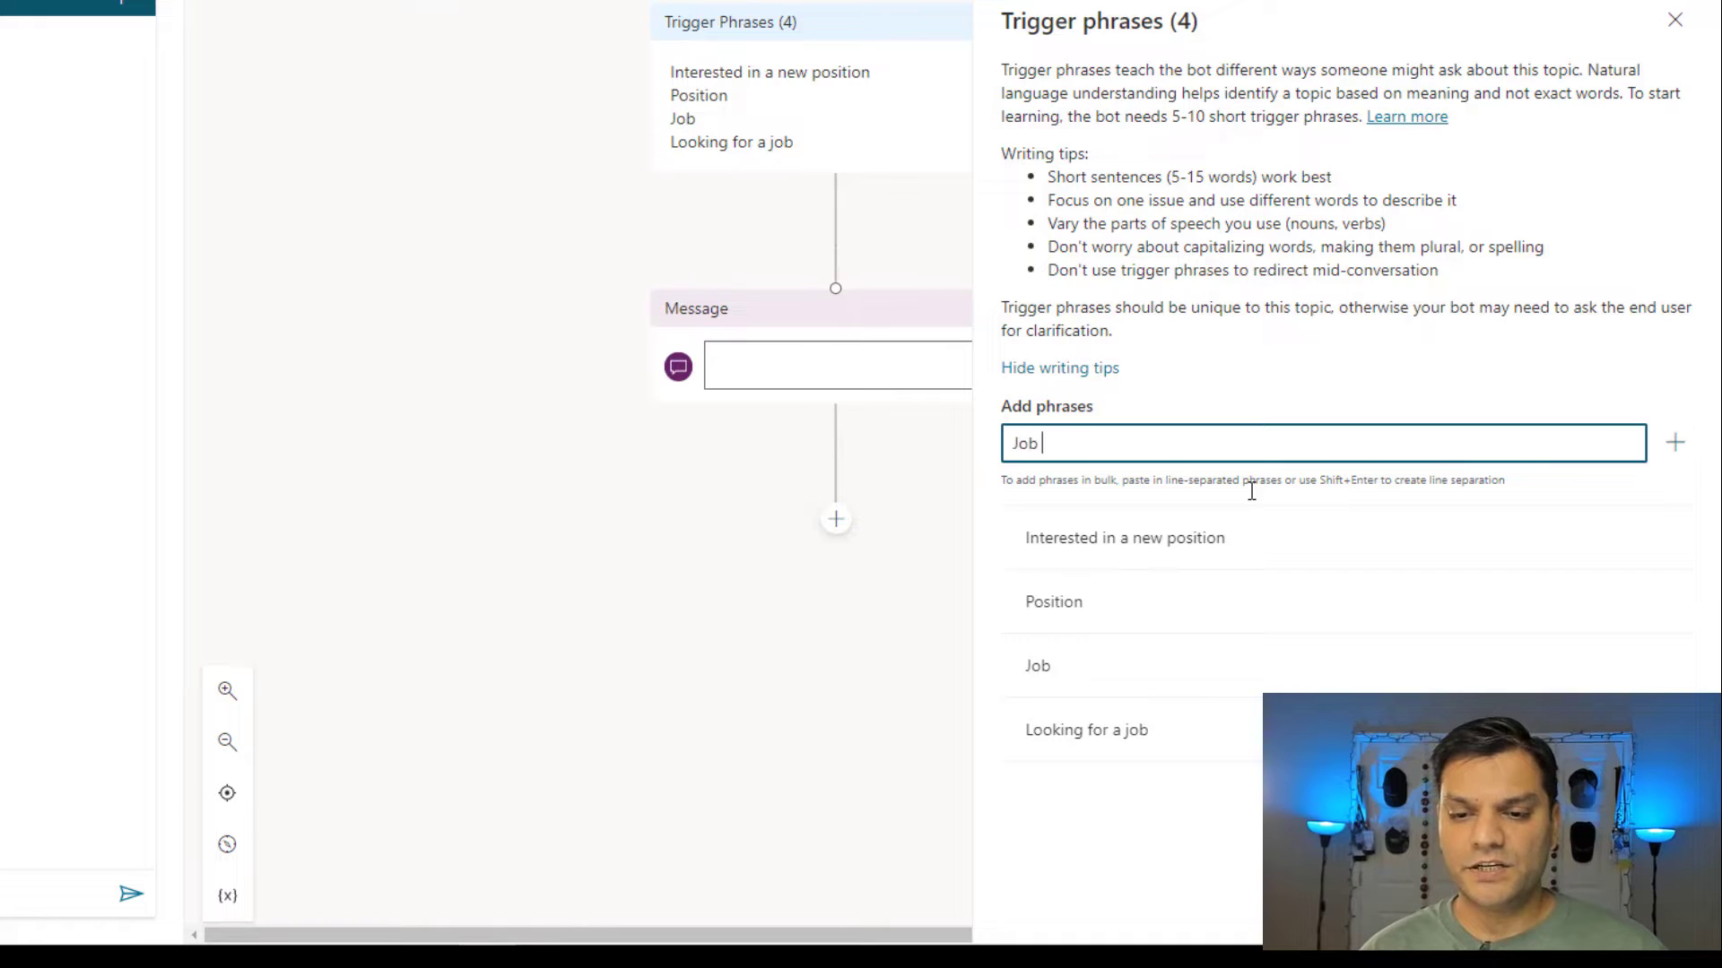
type("hunting")
key("Return")
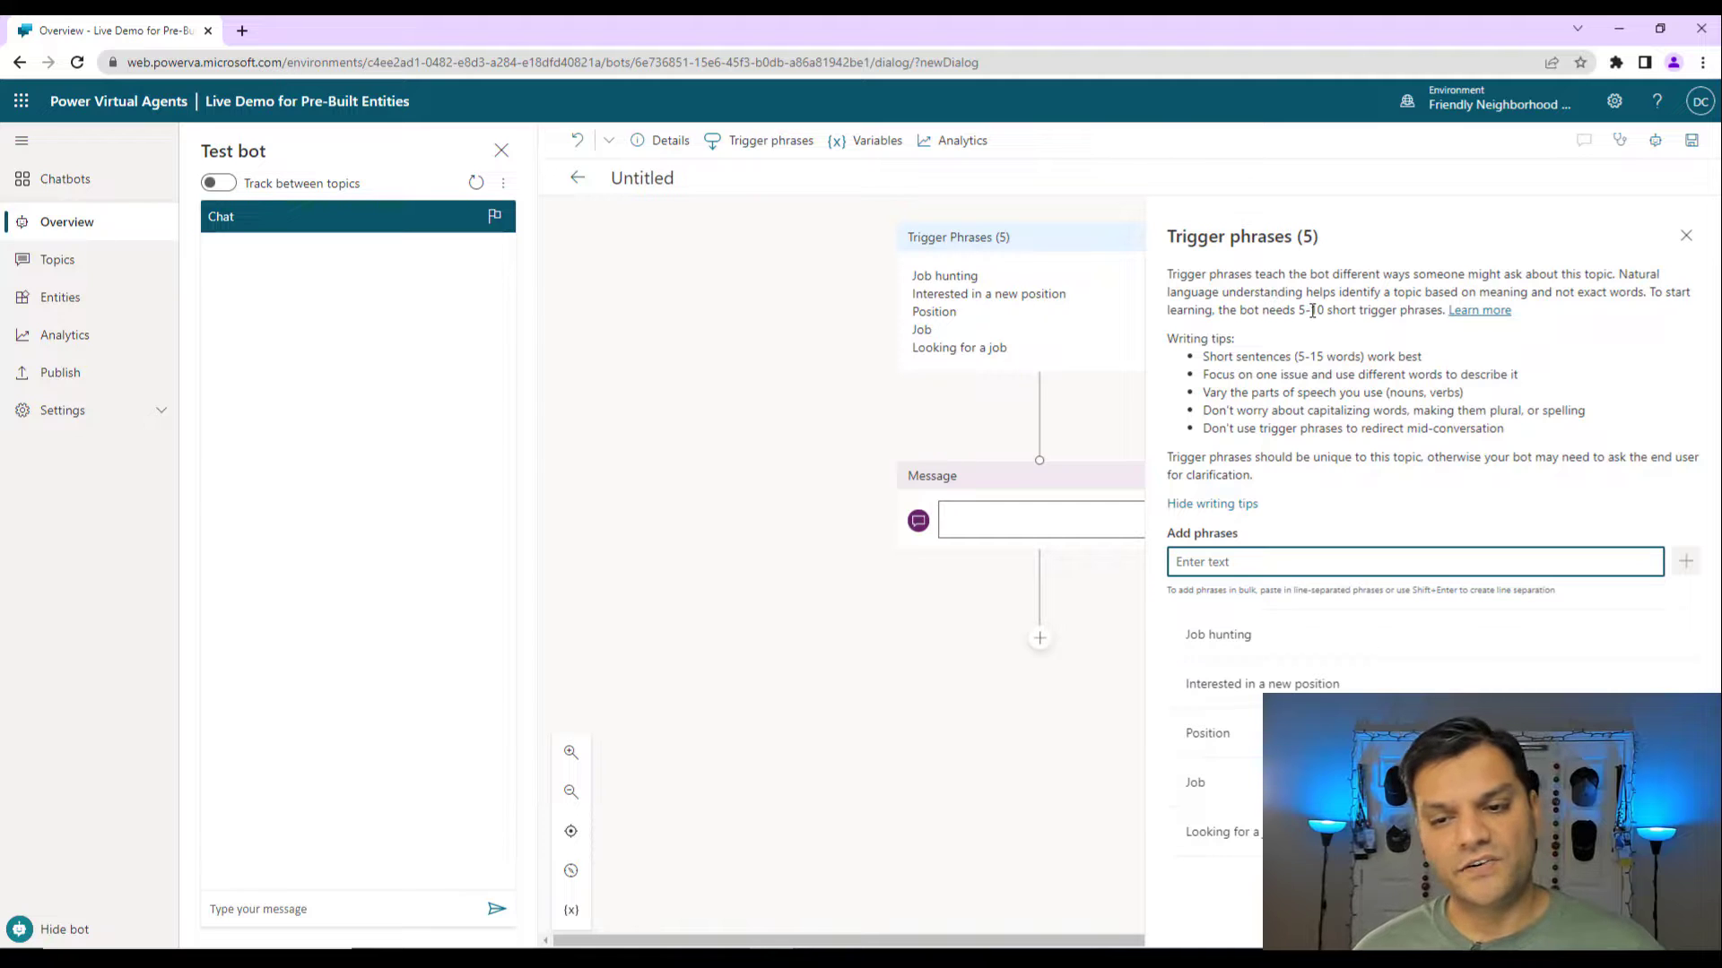
Close the trigger phrases panel and delete the empty message node blocking the save.
left_click(1685, 242)
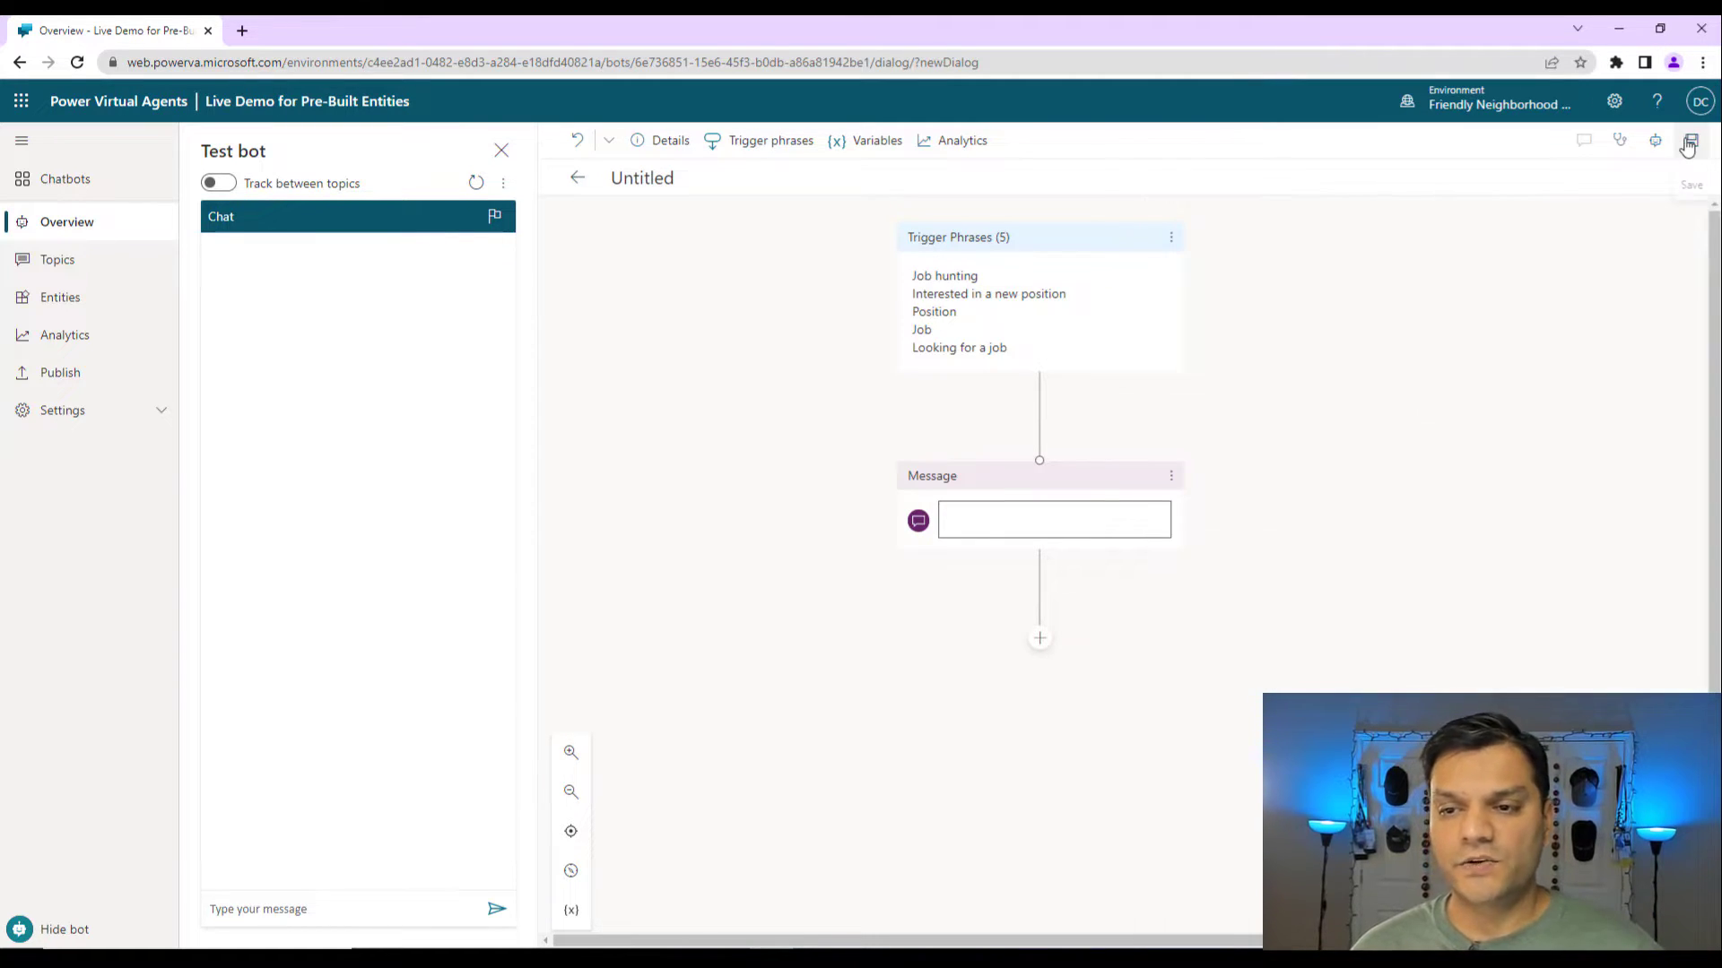
left_click(1686, 146)
left_click(957, 549)
left_click(999, 518)
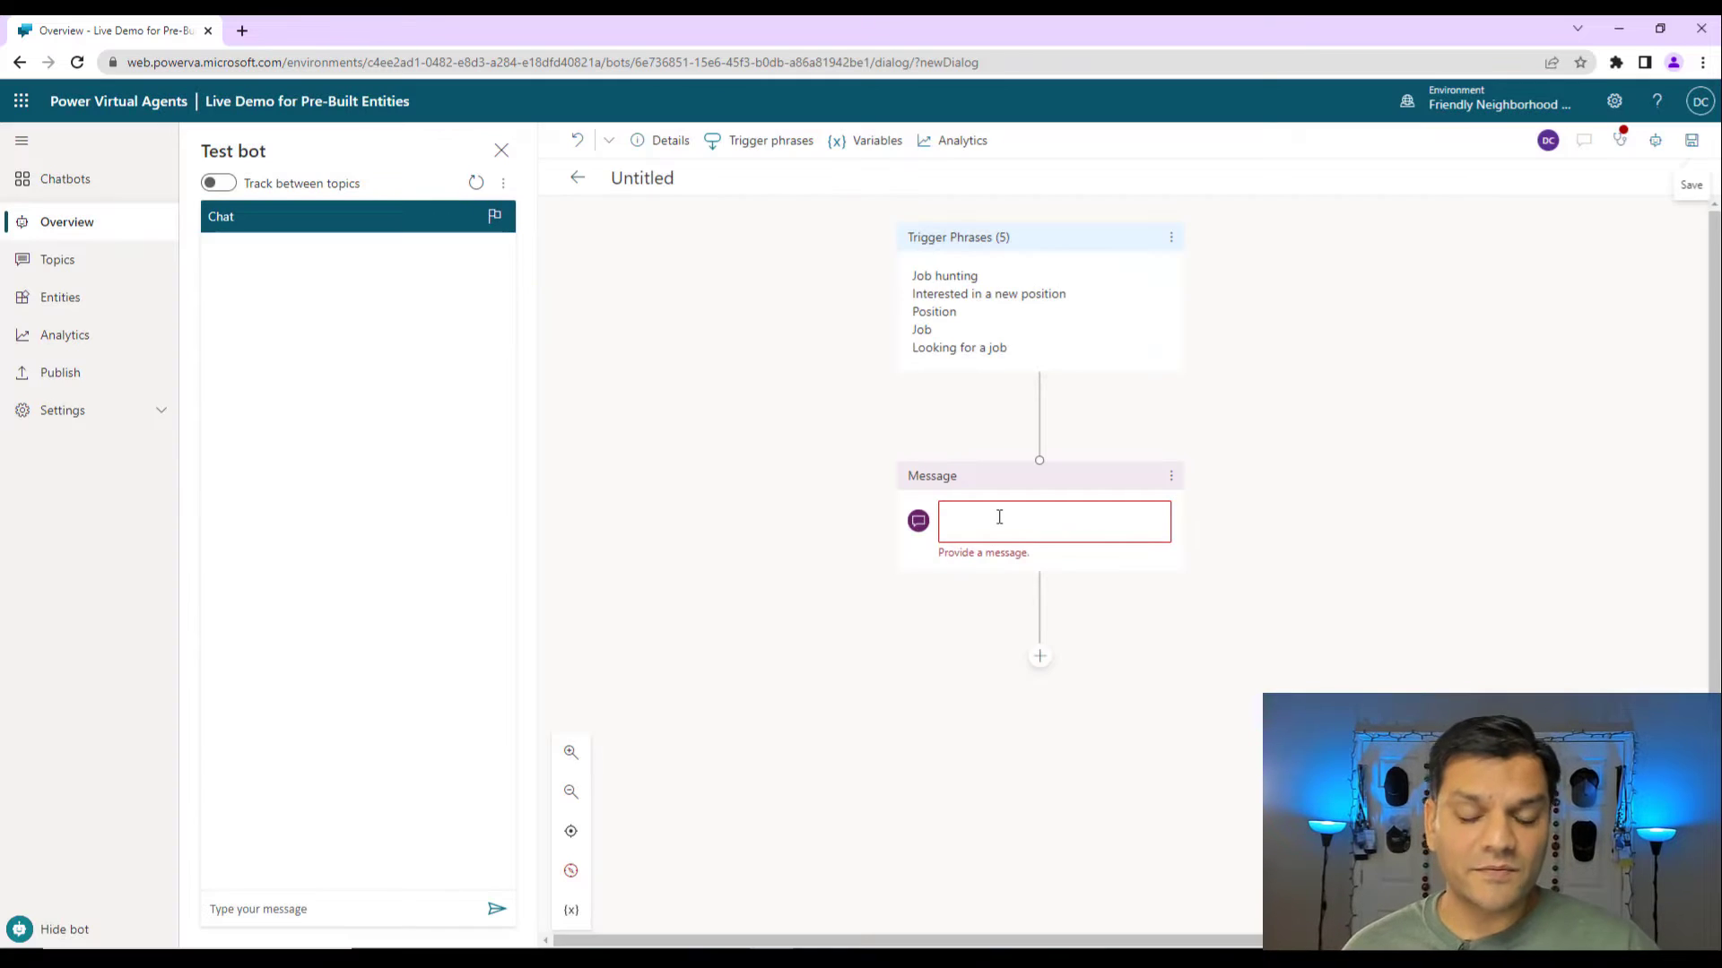
left_click(1171, 476)
left_click(1198, 476)
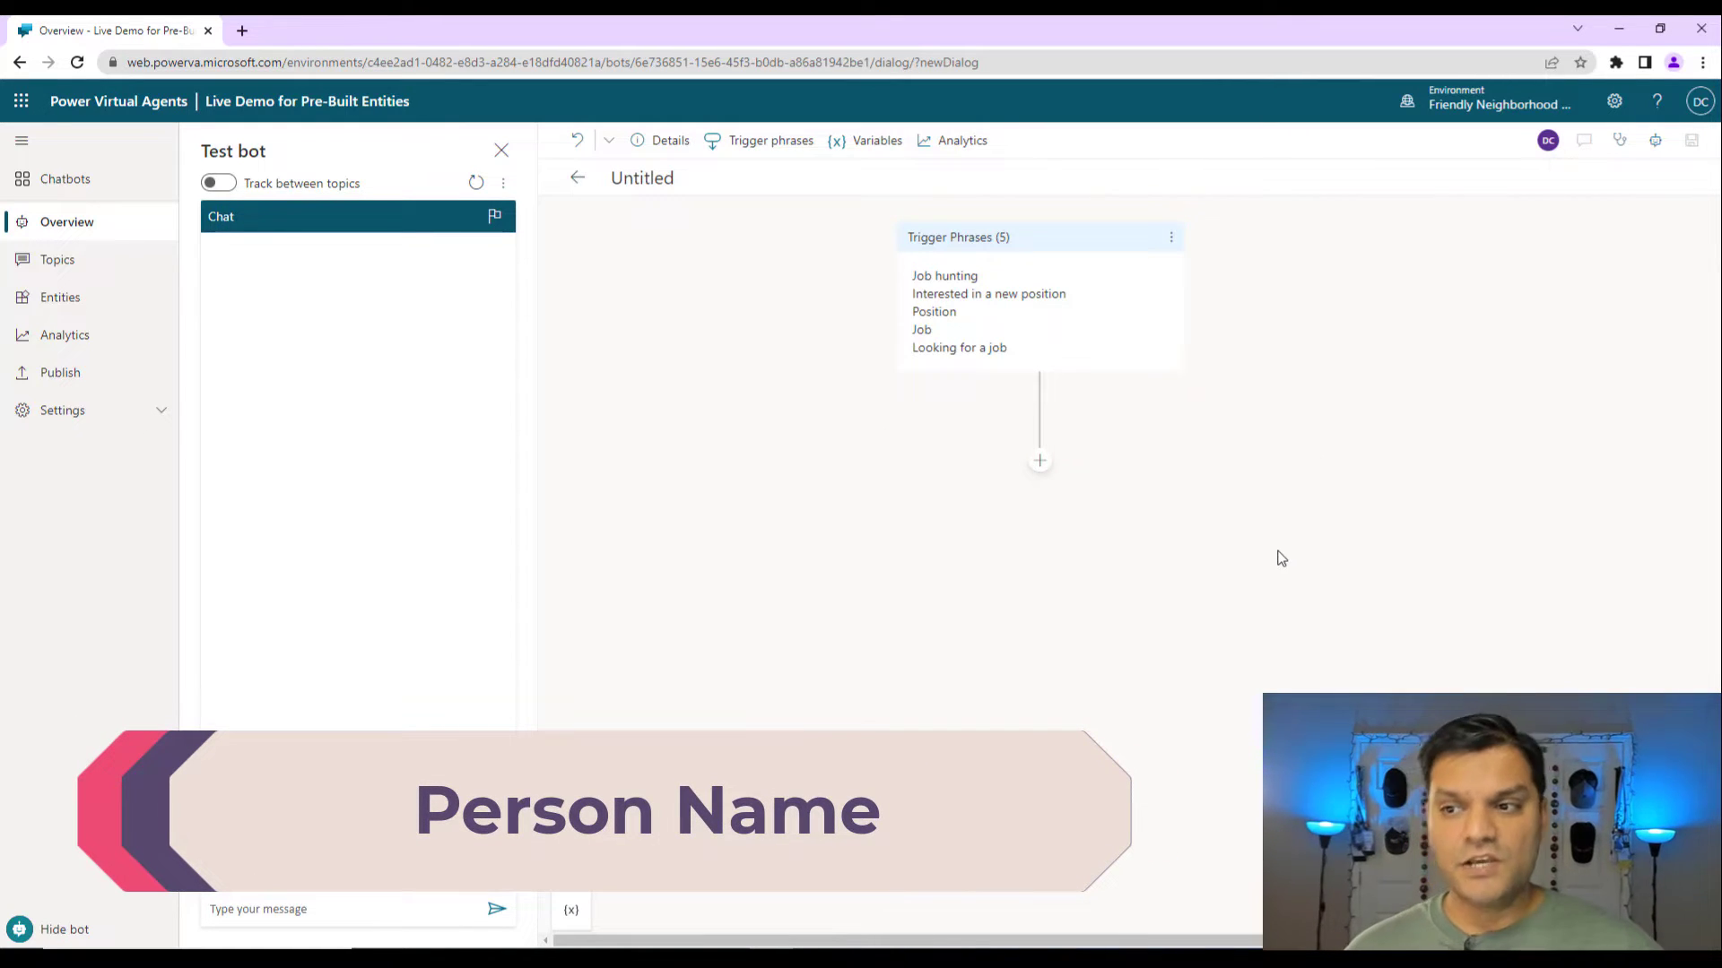
Add a question node after the trigger, pasting in the prompt asking for the user's full name.
left_click(1039, 462)
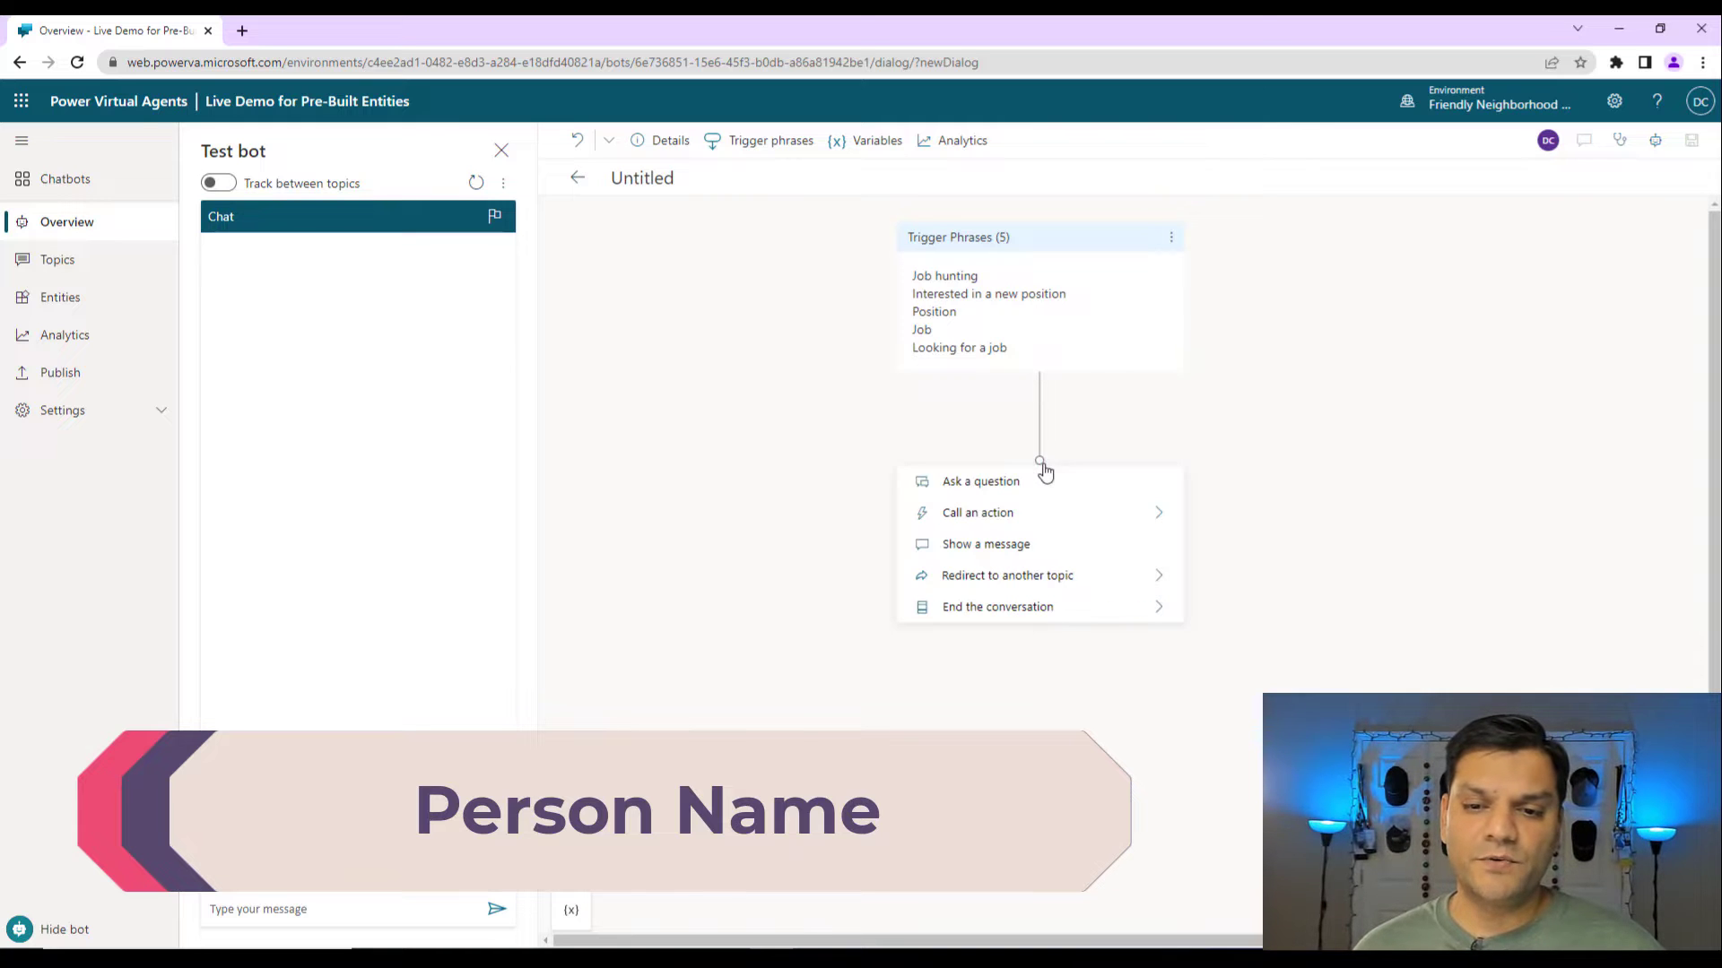
left_click(996, 481)
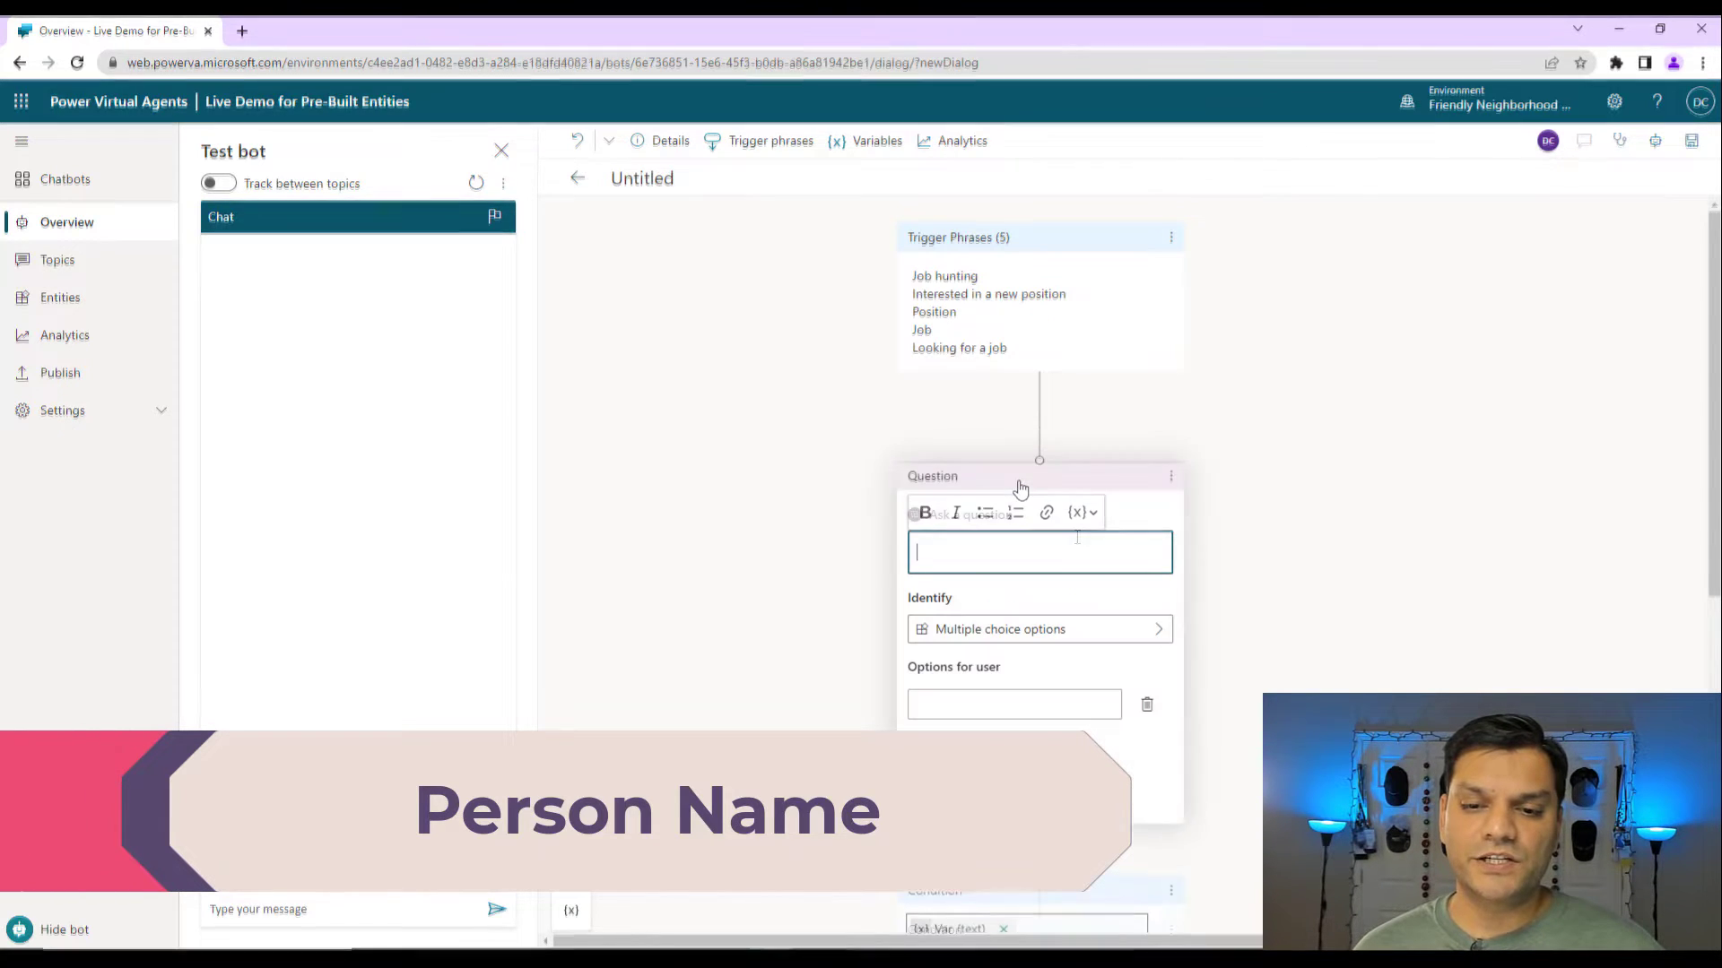
type("Hi There!, Thanks for stopping by and using this chatbot service to apply for this new position. Let's get started. What is your full name?")
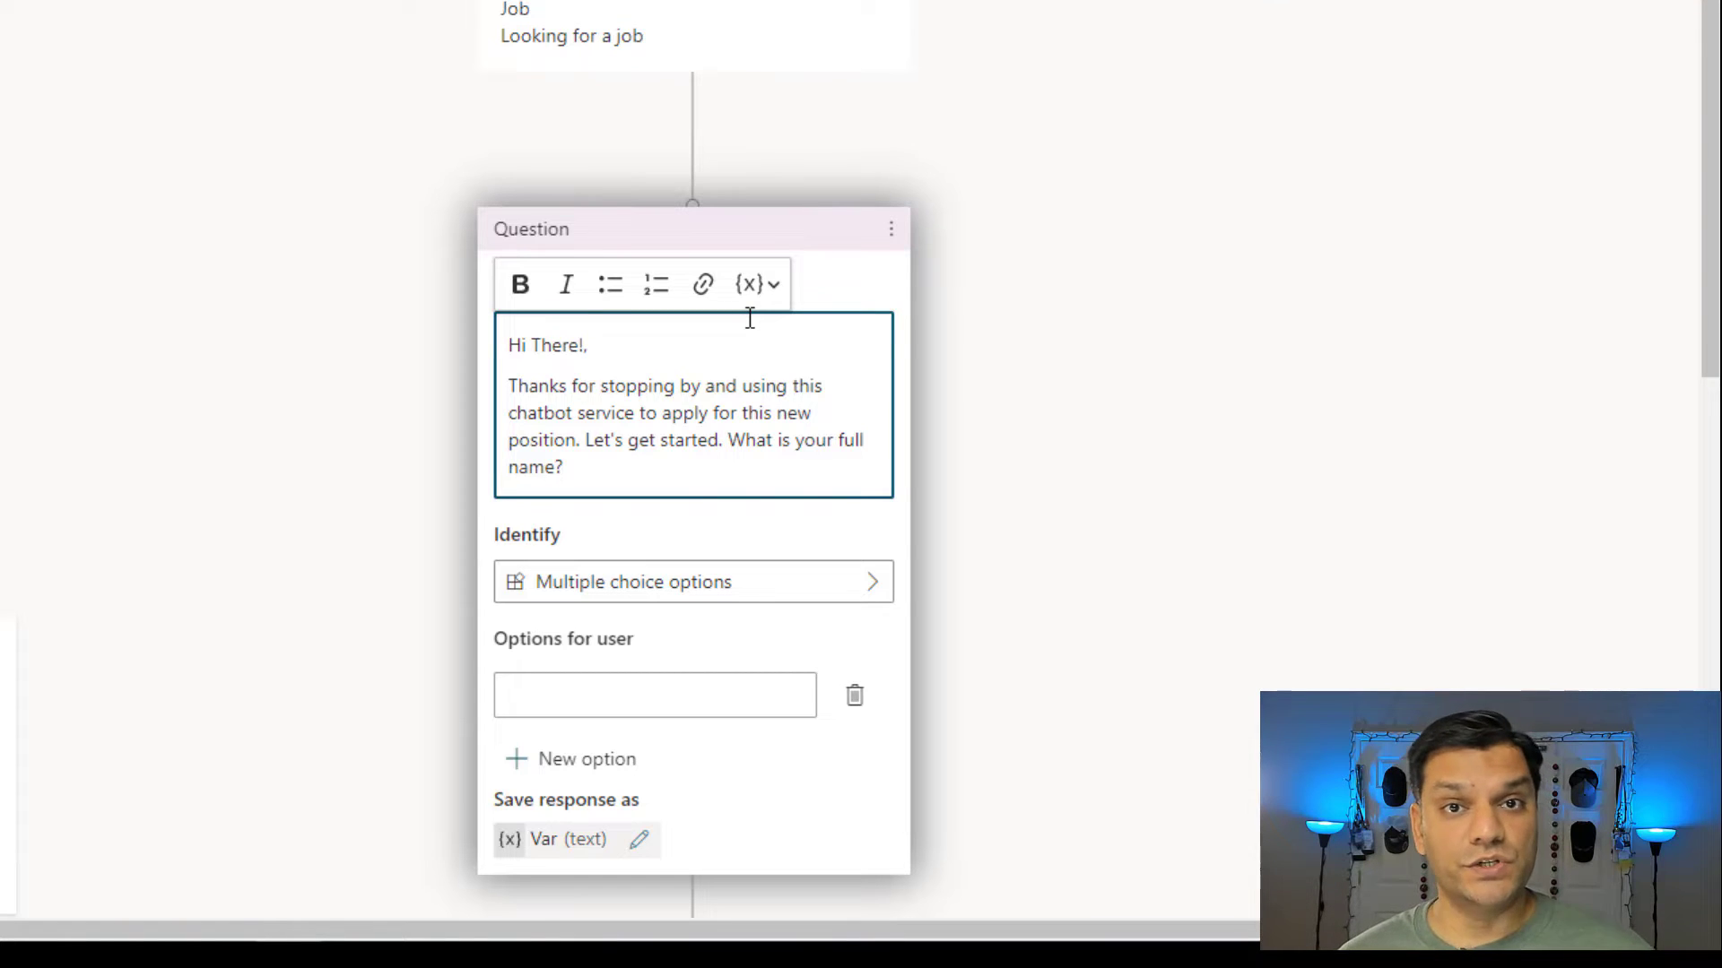
scroll(1014, 454, "down", 3)
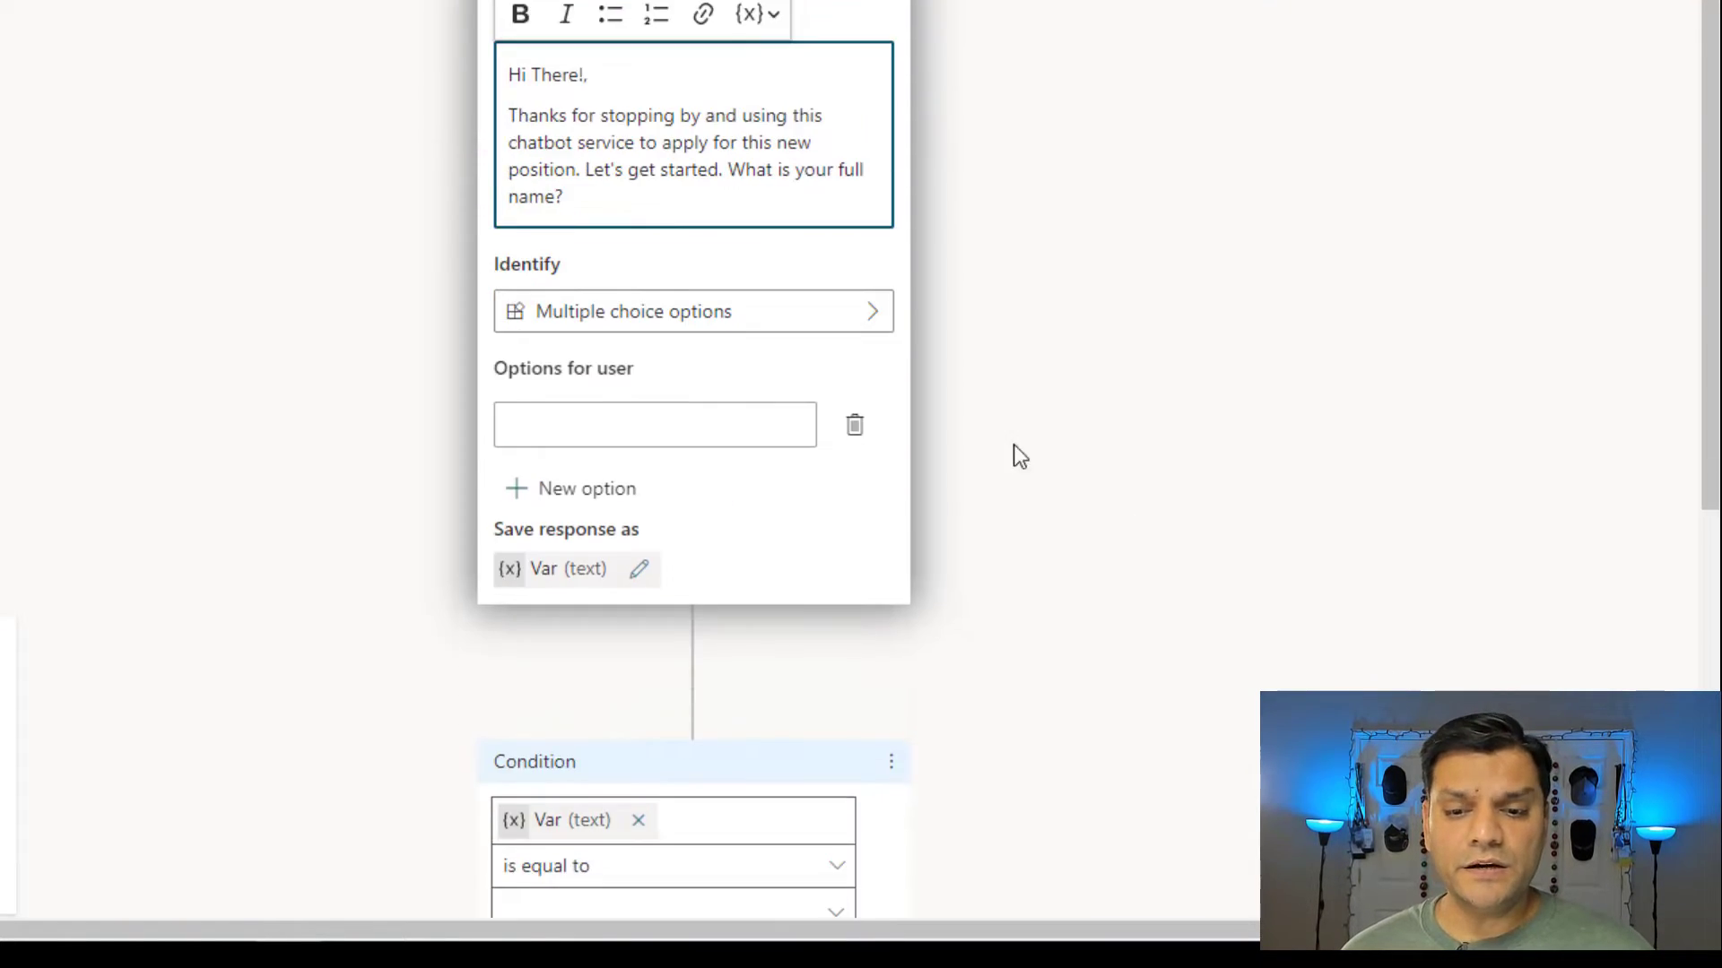
Make the question identify Person name, found by searching 'name'.
left_click(815, 335)
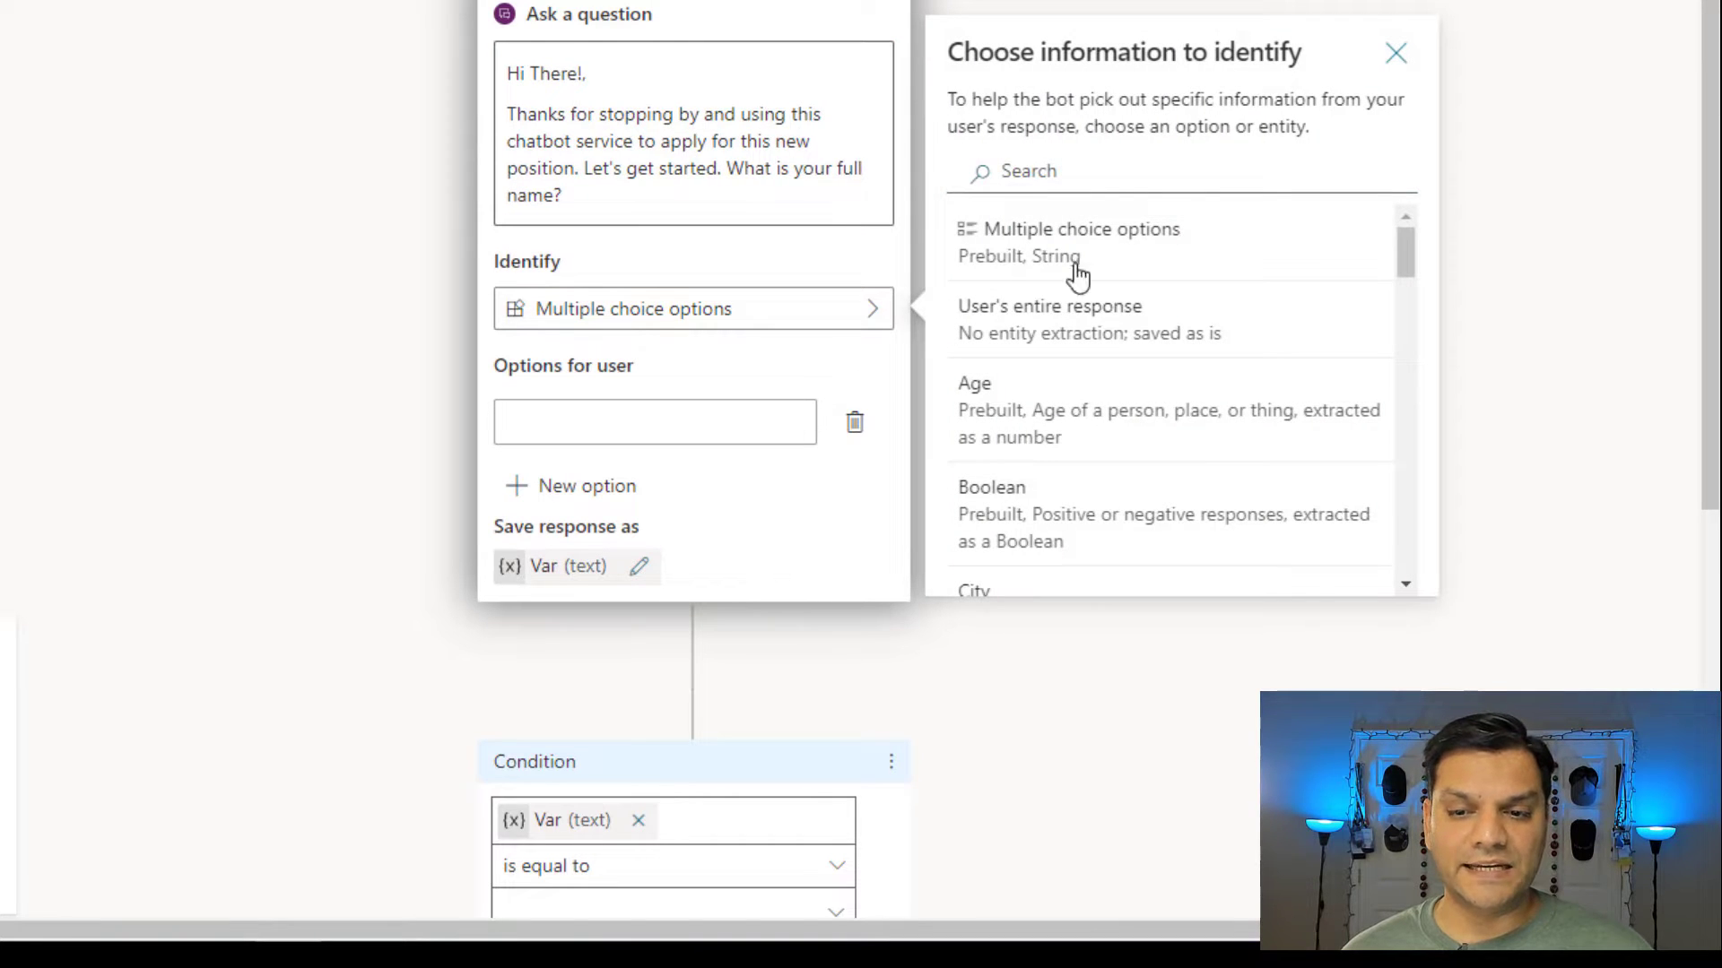
left_click(1099, 182)
type("name")
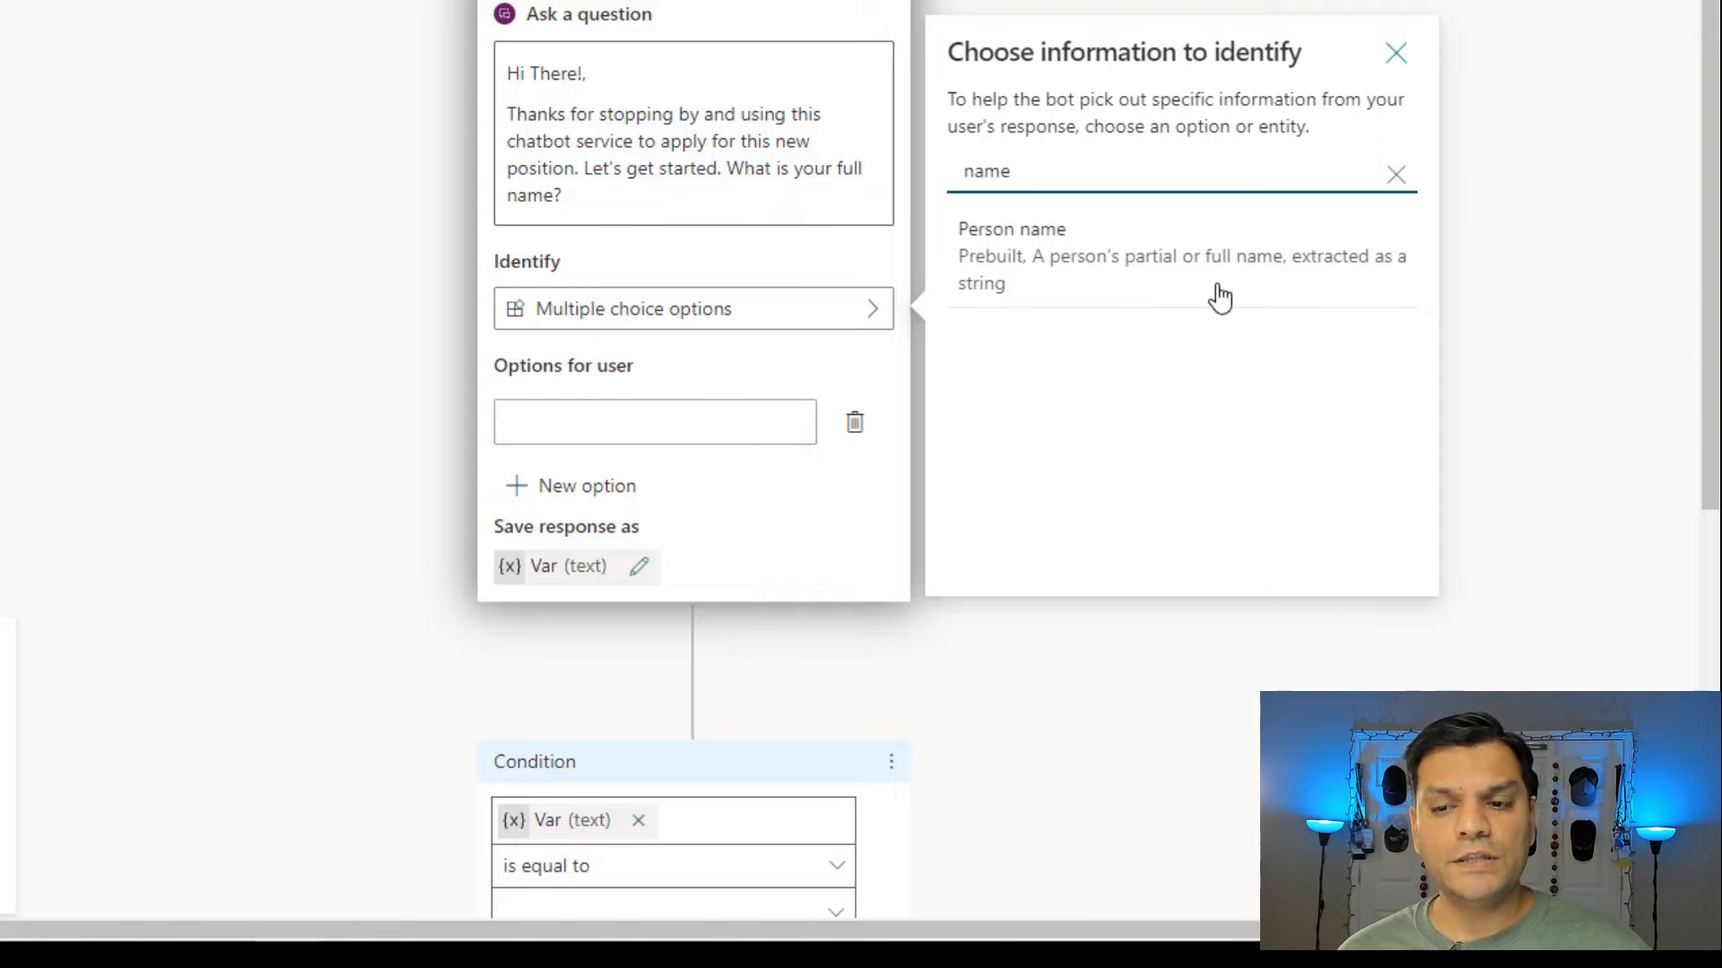
left_click(1274, 291)
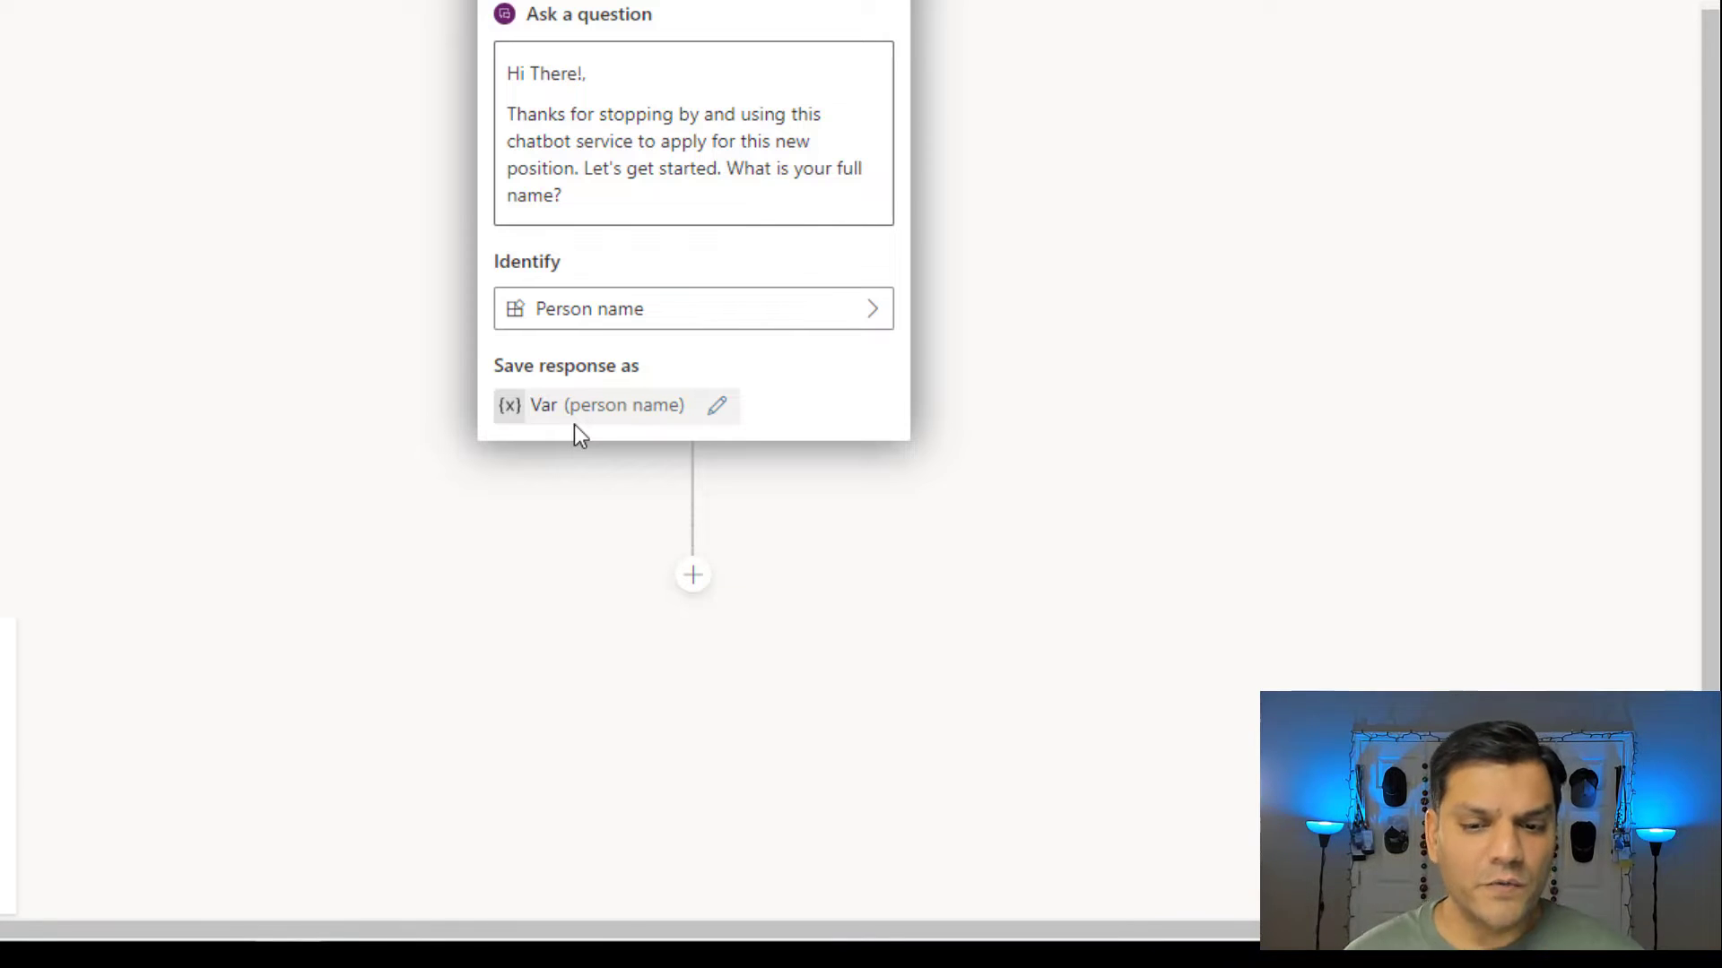
Add a Show a message node below the full-name question and list its insertable variables.
left_click(688, 576)
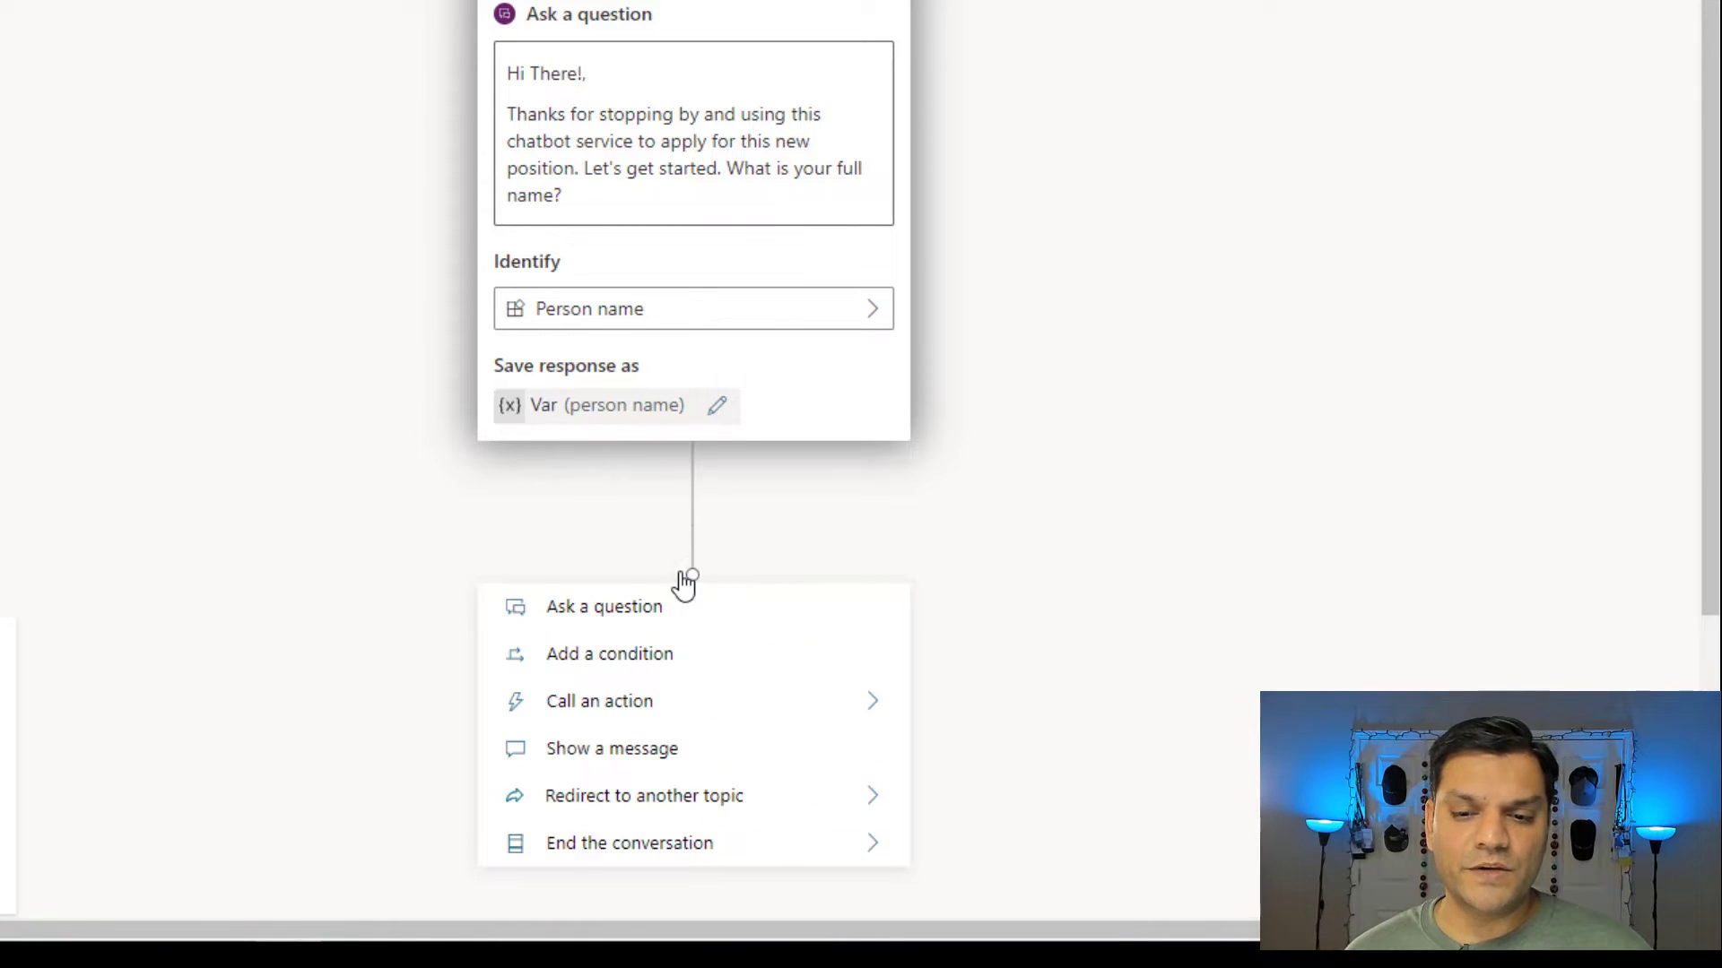
left_click(619, 764)
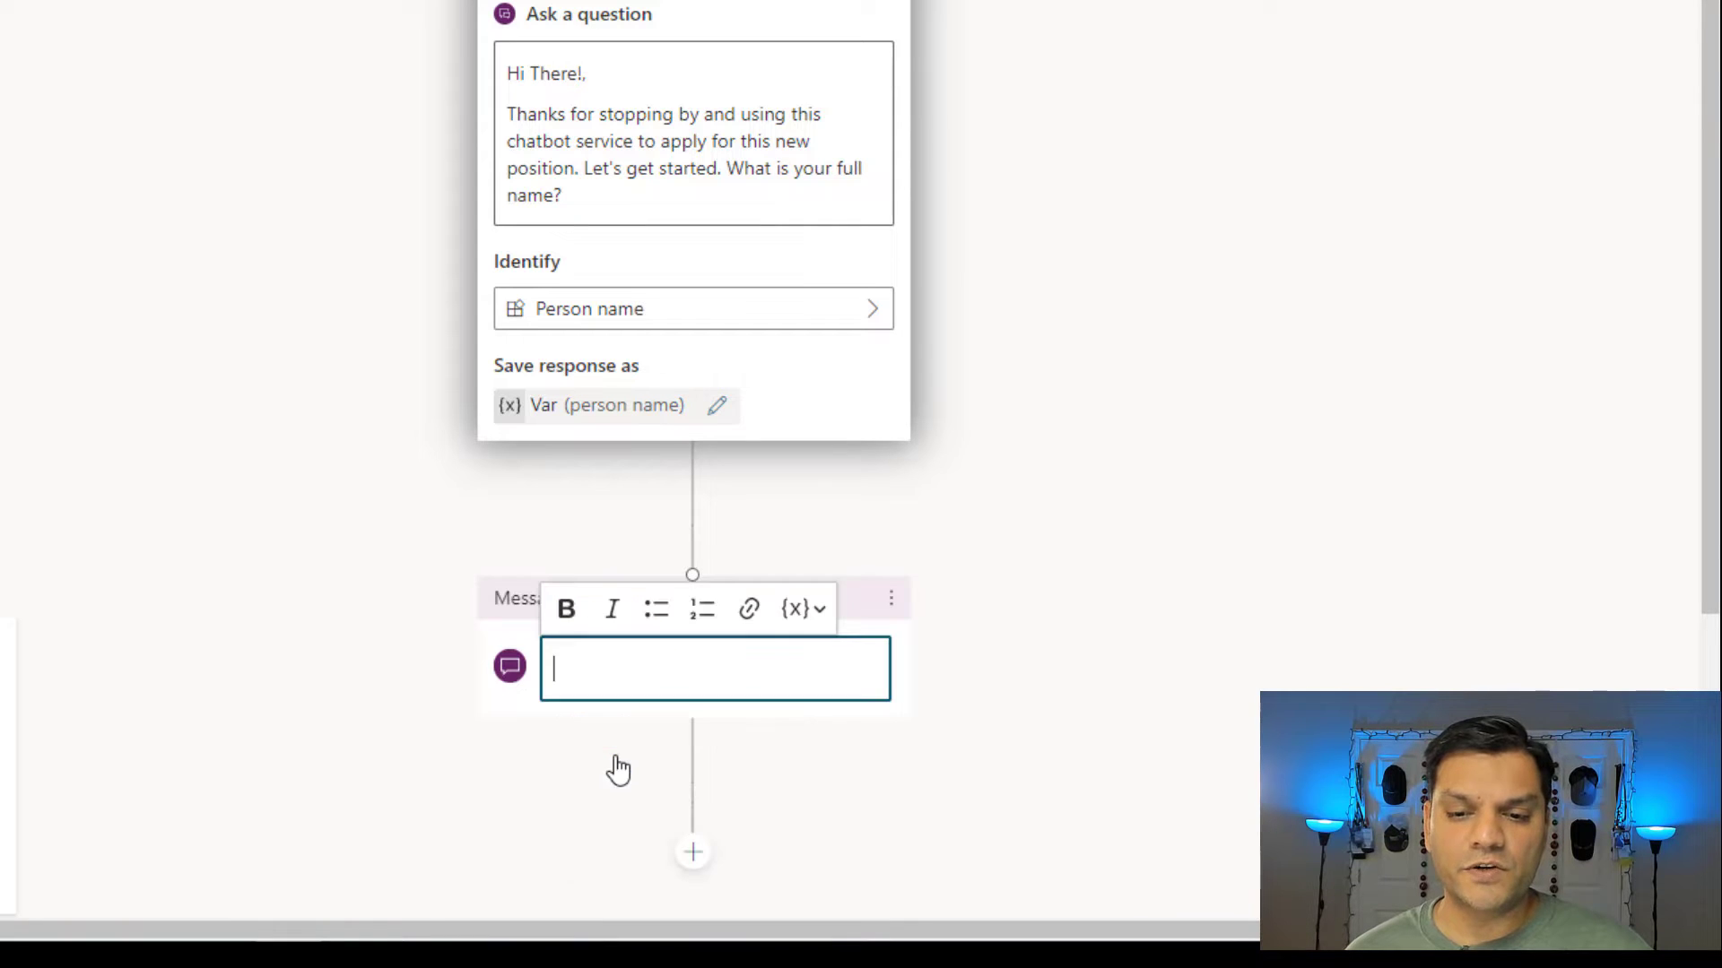
left_click(825, 610)
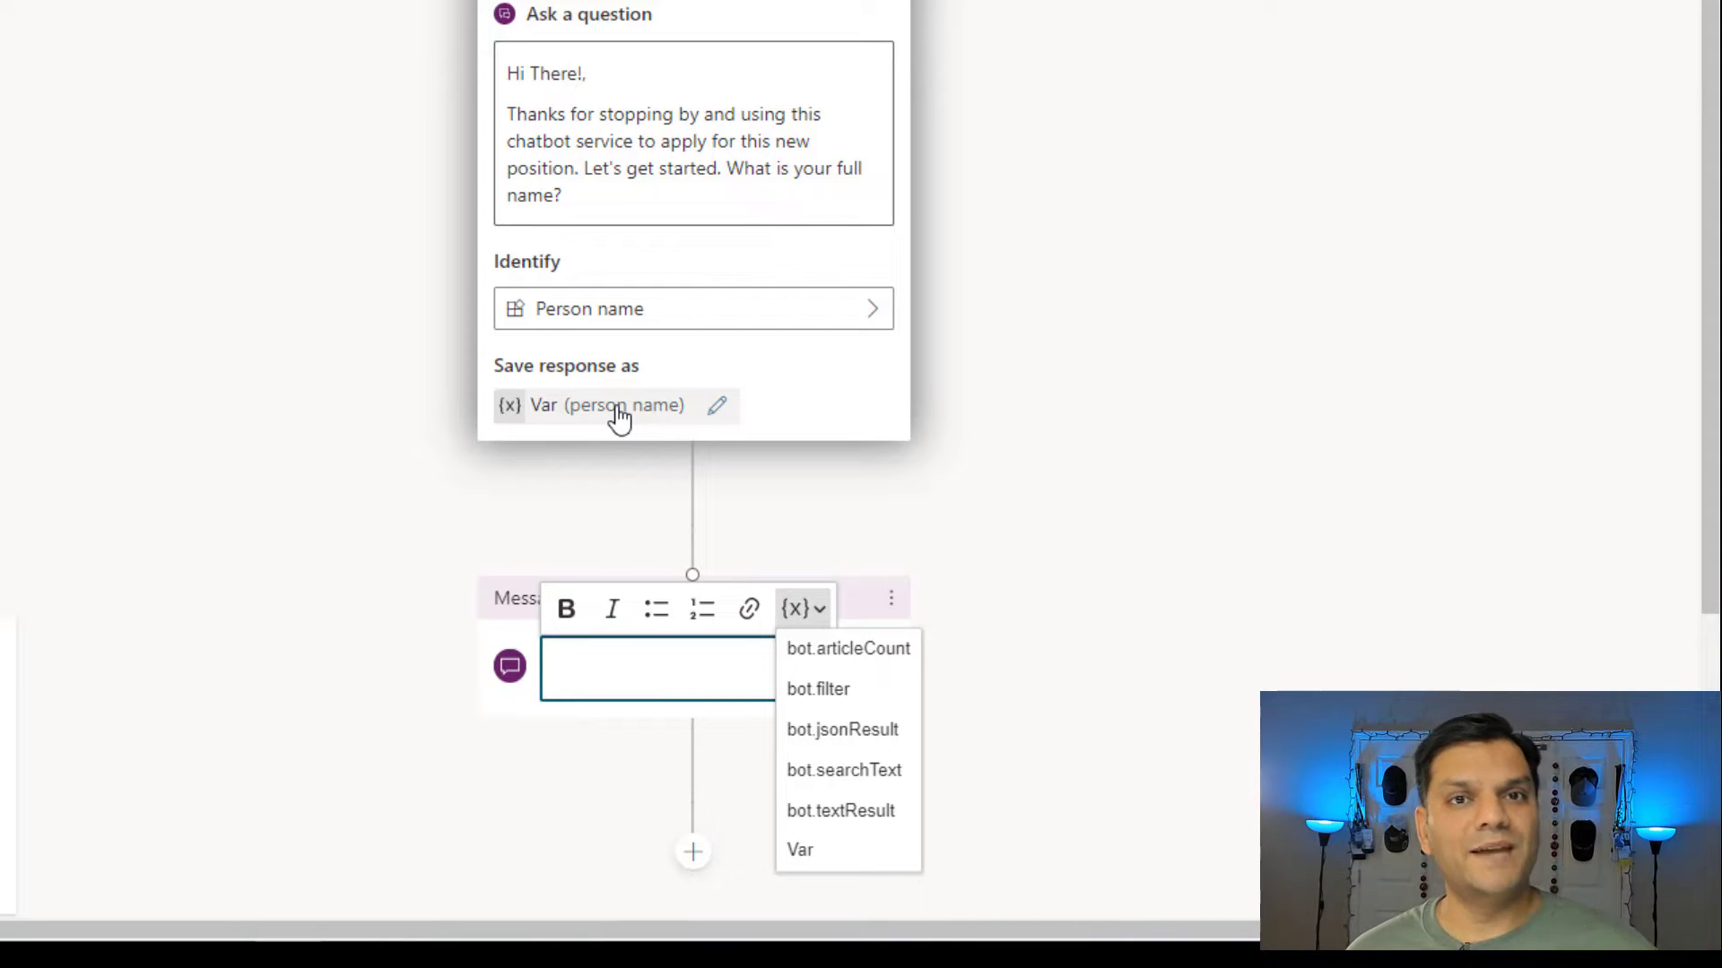
Rename the question's saved response variable to VarPersonName in Variable properties.
left_click(720, 414)
left_click(722, 416)
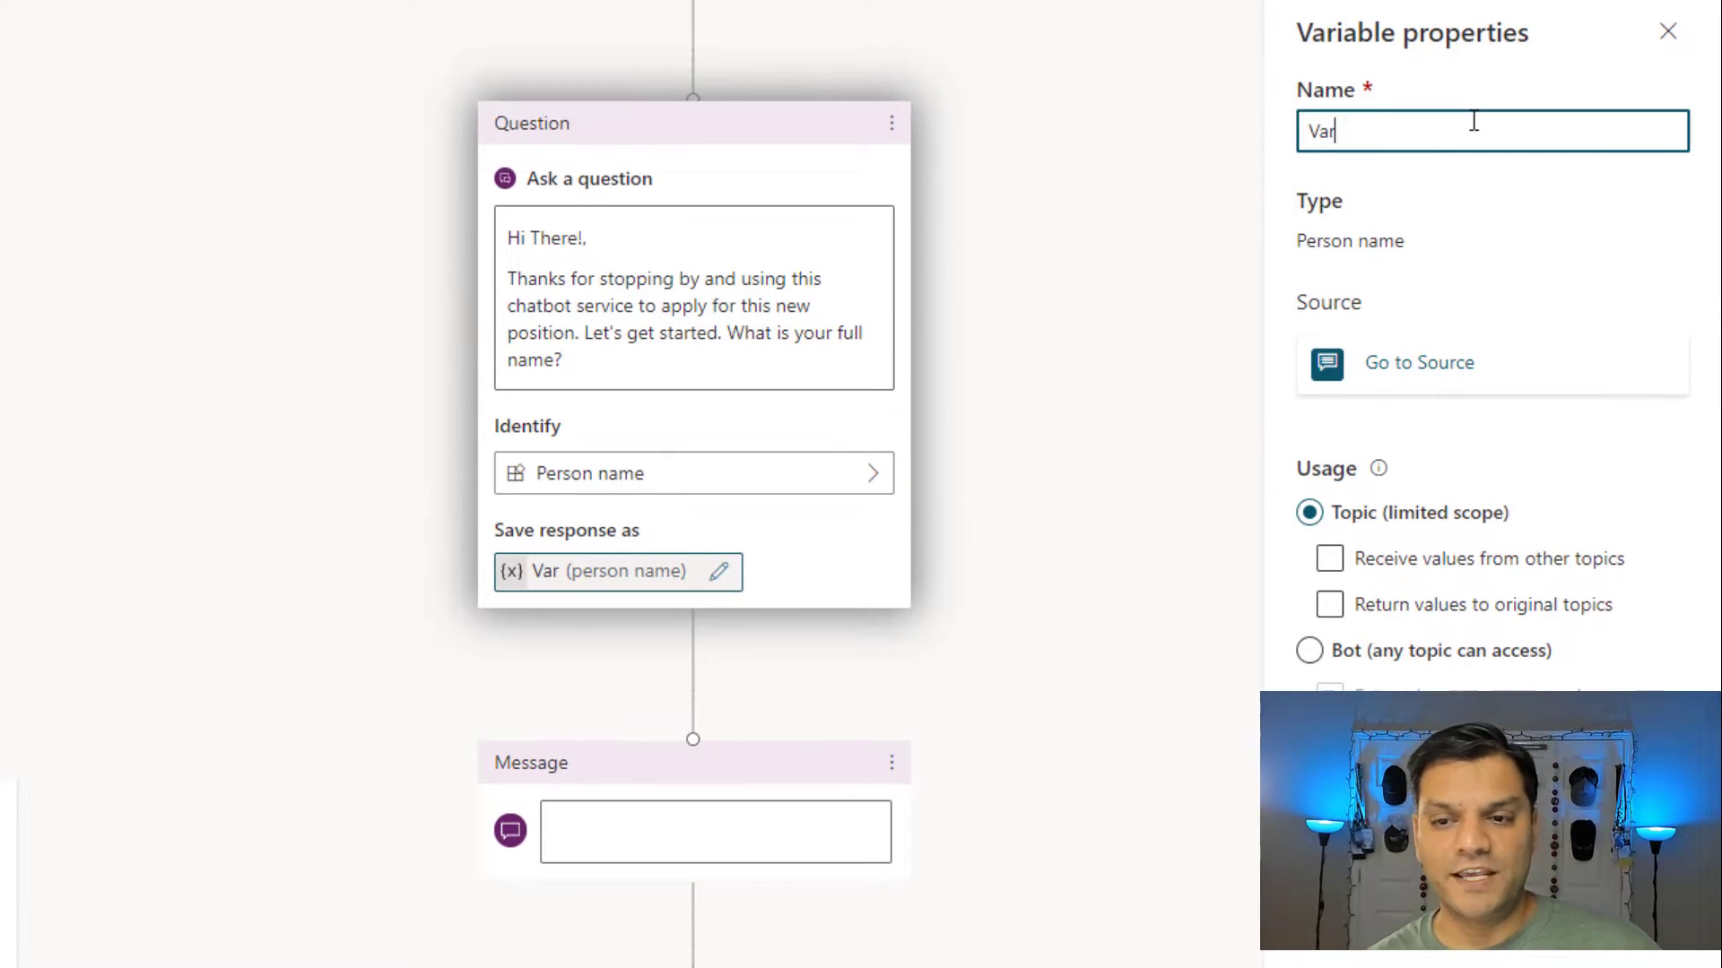
type("Person")
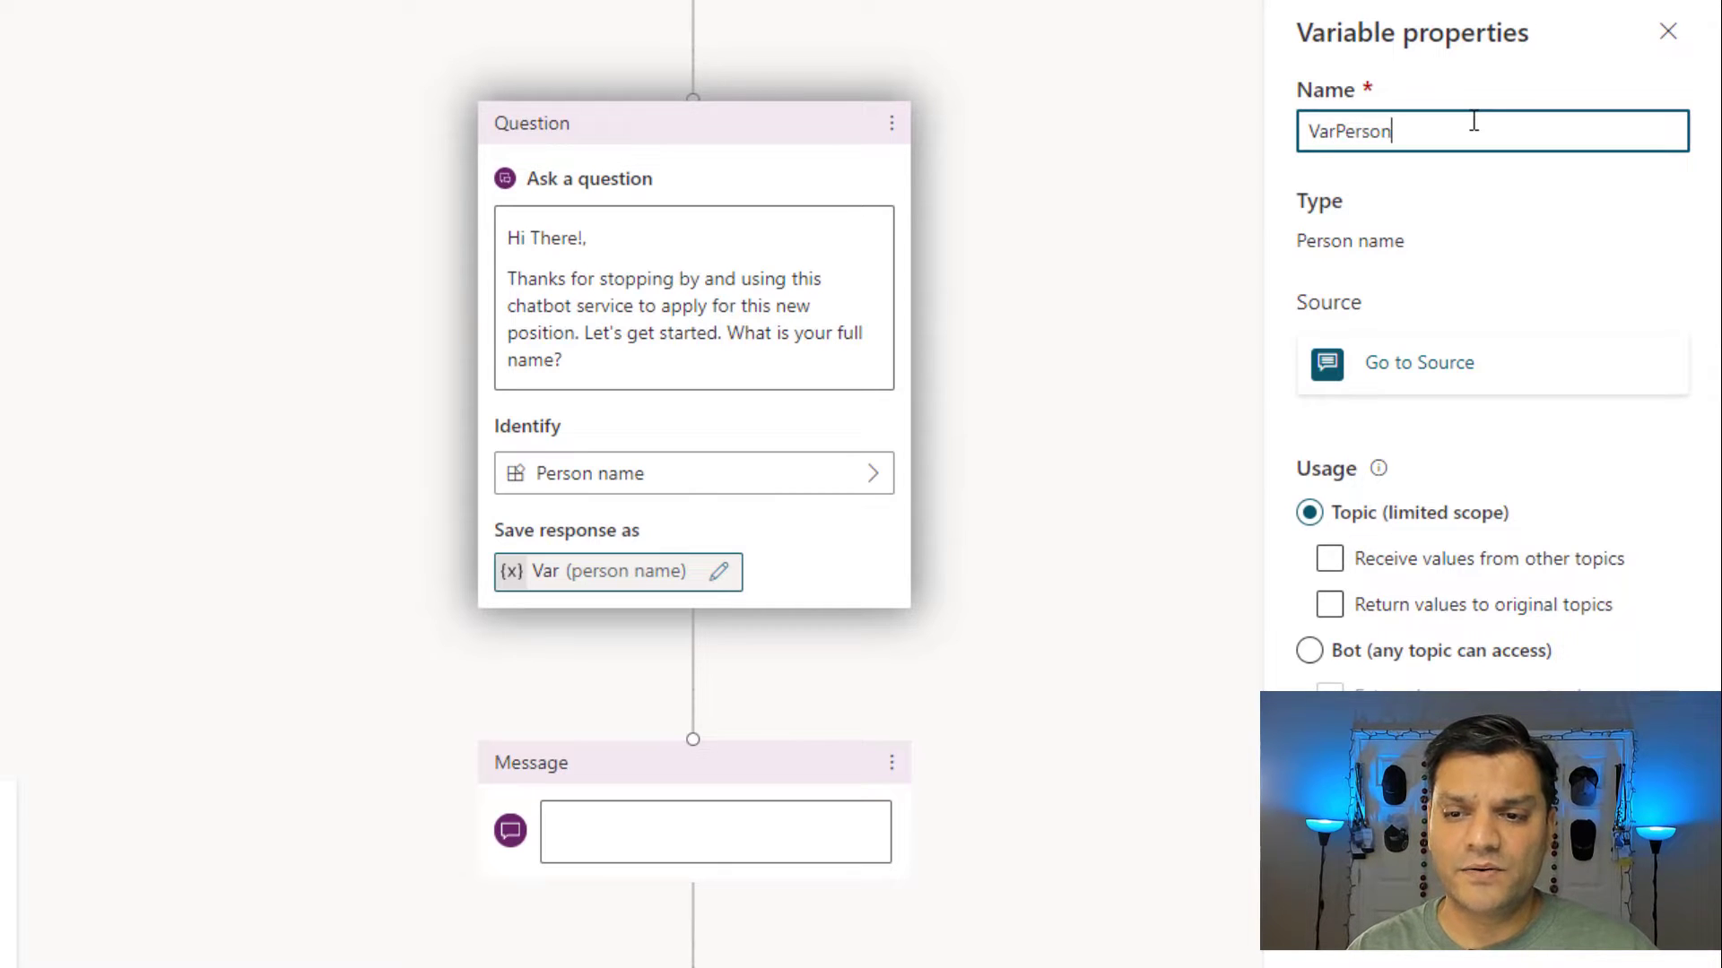
type("Name")
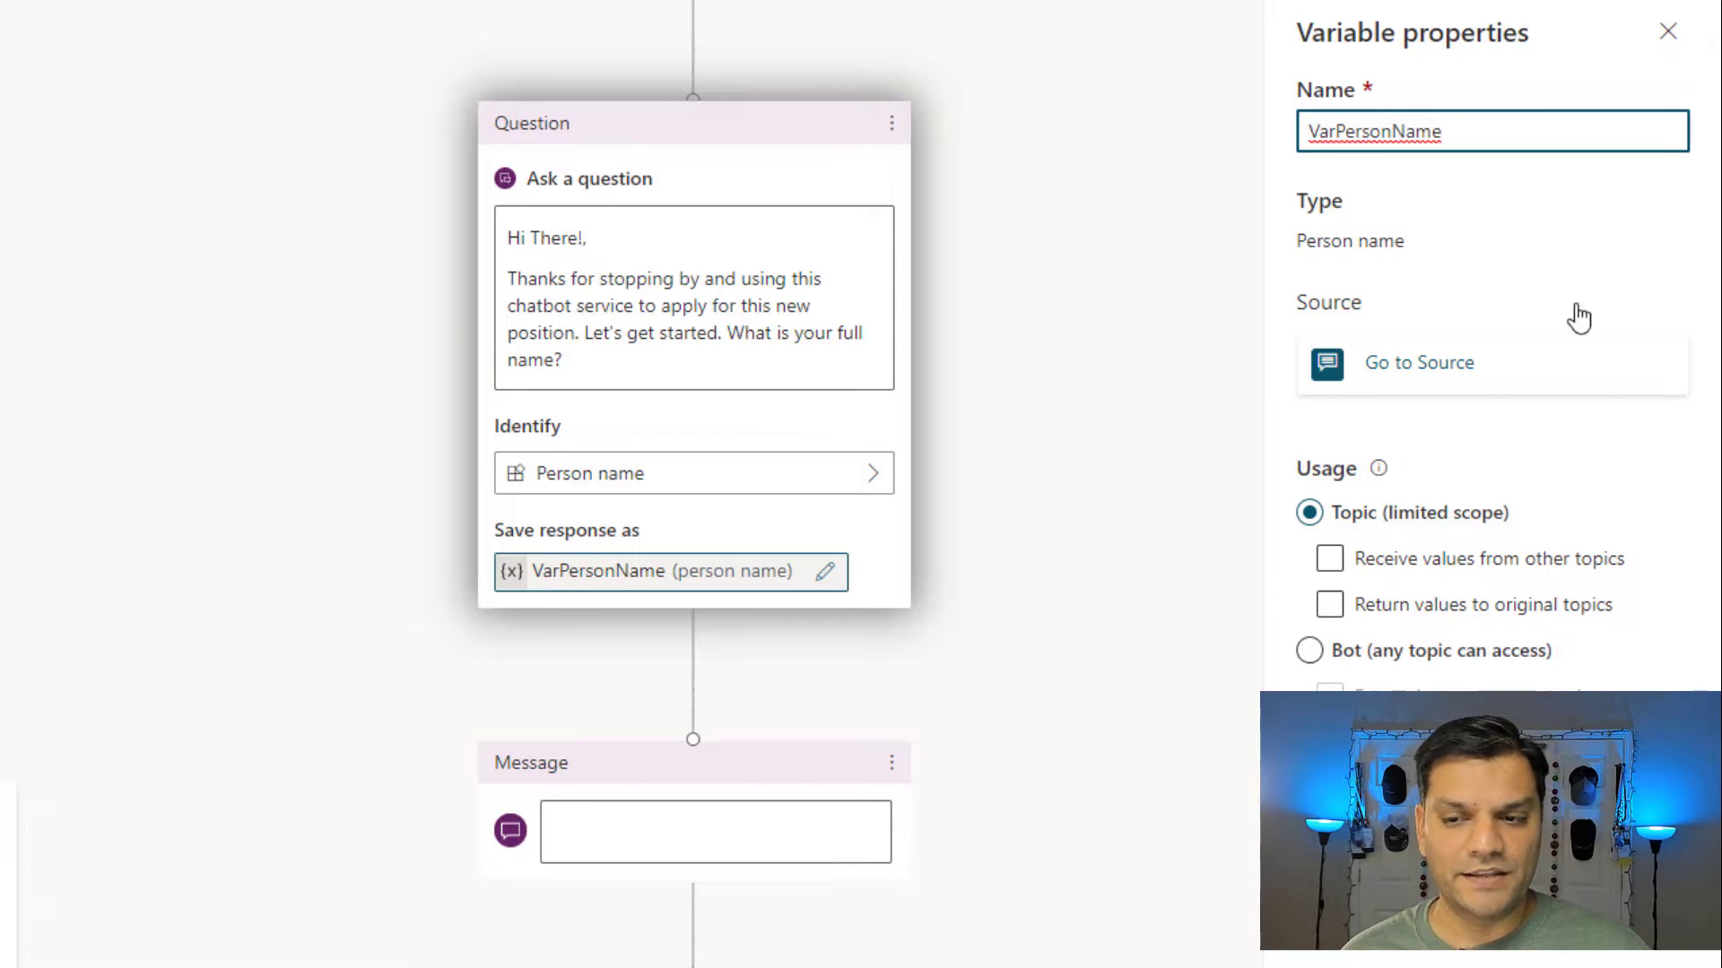
left_click(1672, 36)
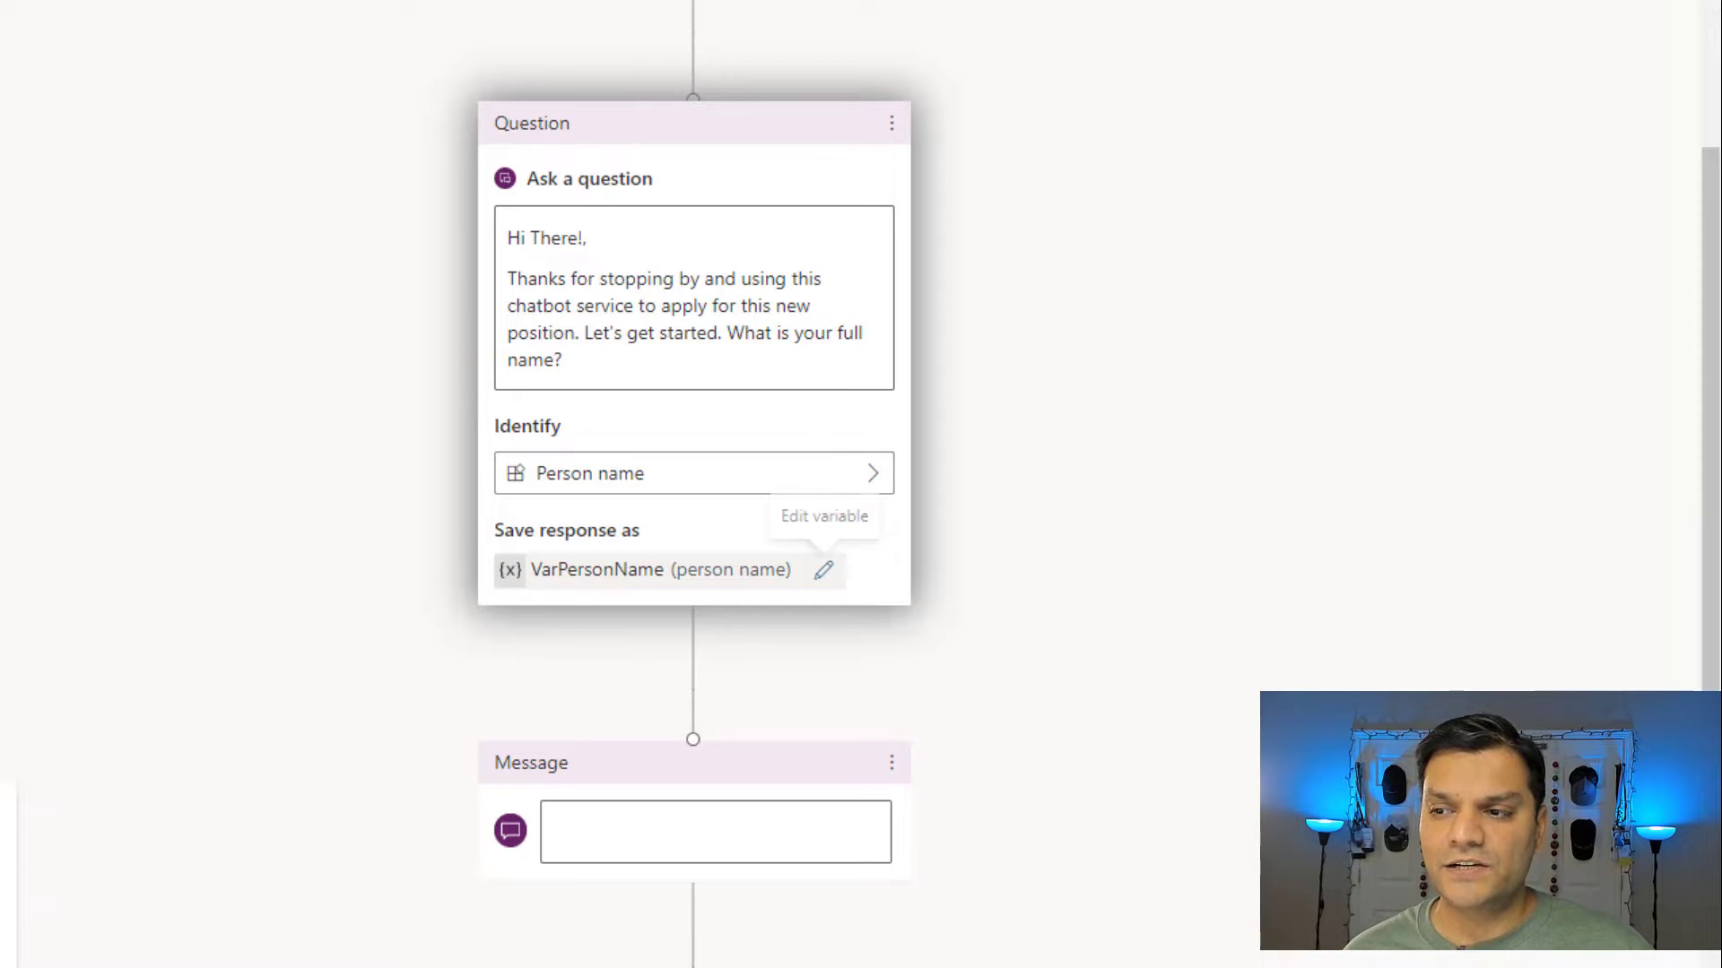
left_click(635, 823)
Write the greeting 'Hi VarPersonName,' with 'Nice to virtually meet you!' on a new line.
type("Hi")
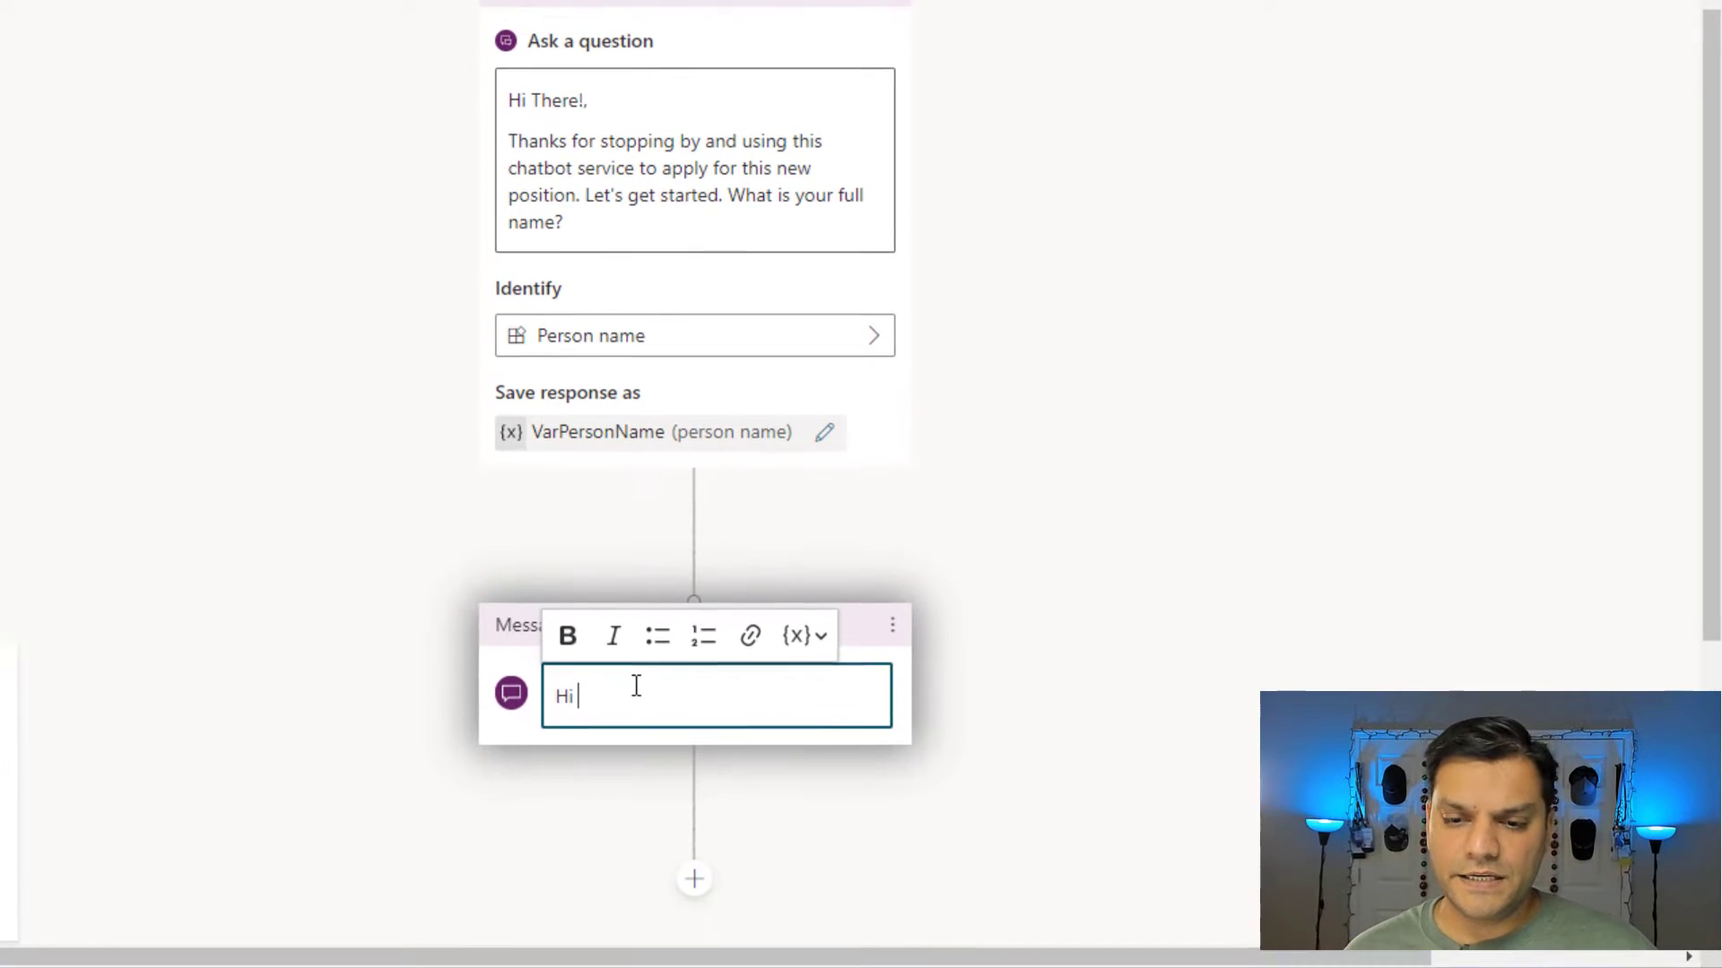
left_click(815, 621)
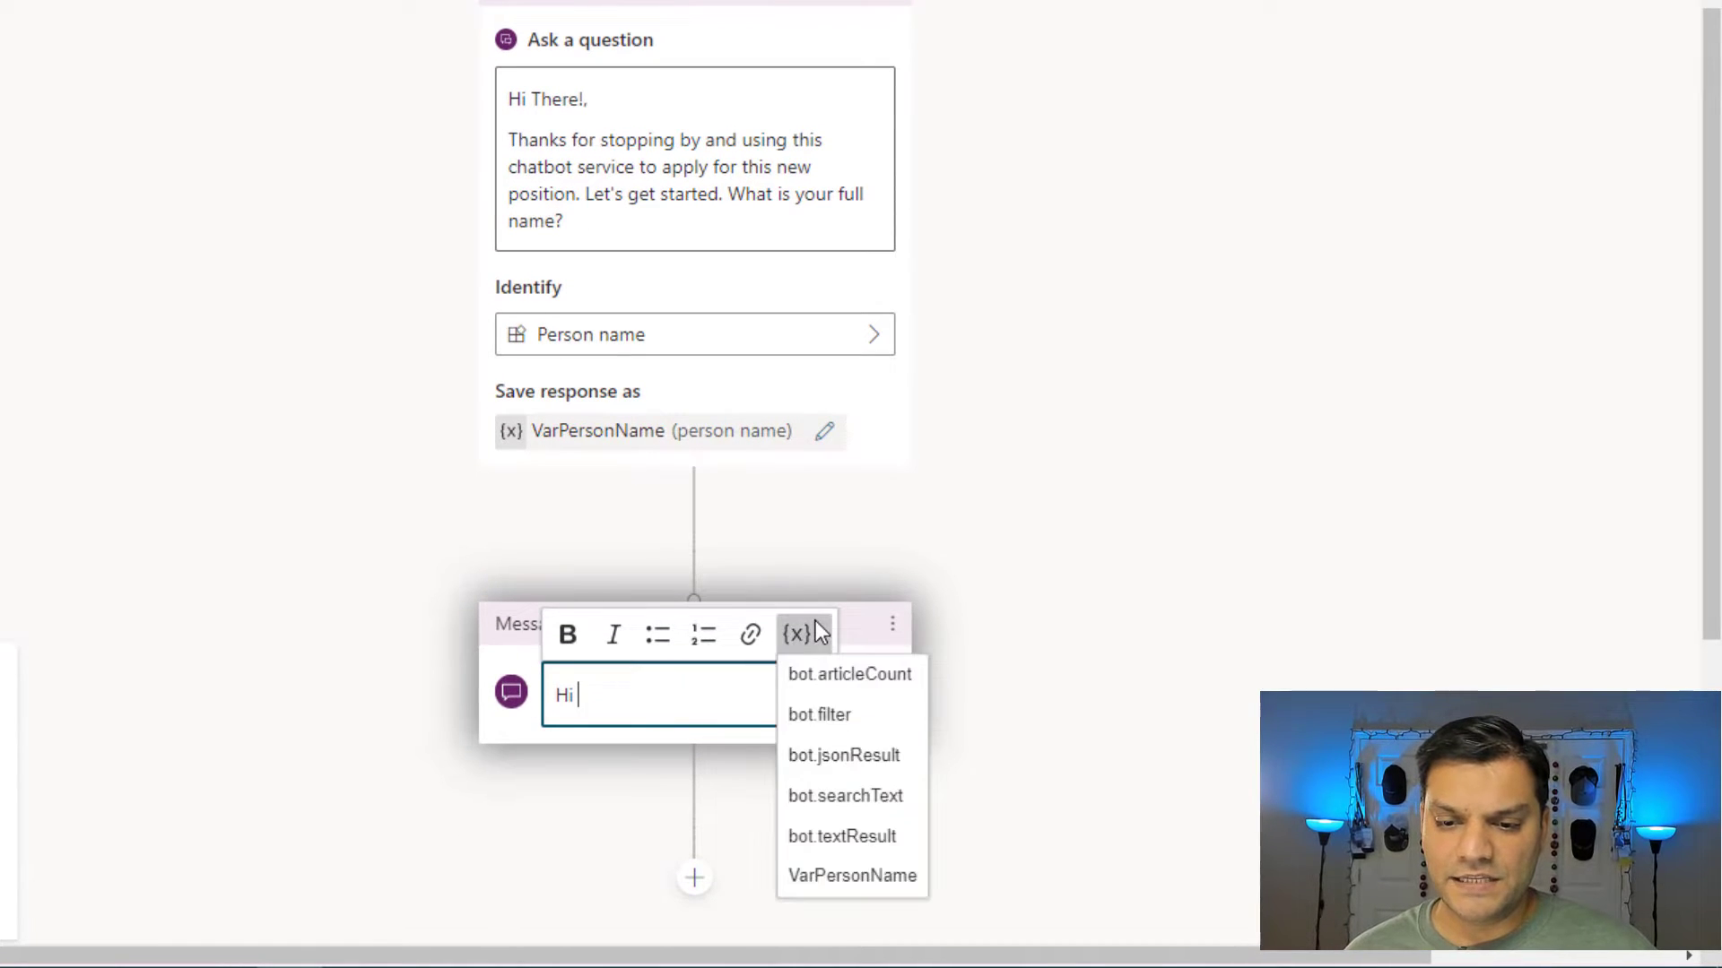
left_click(839, 877)
key("BackSpace")
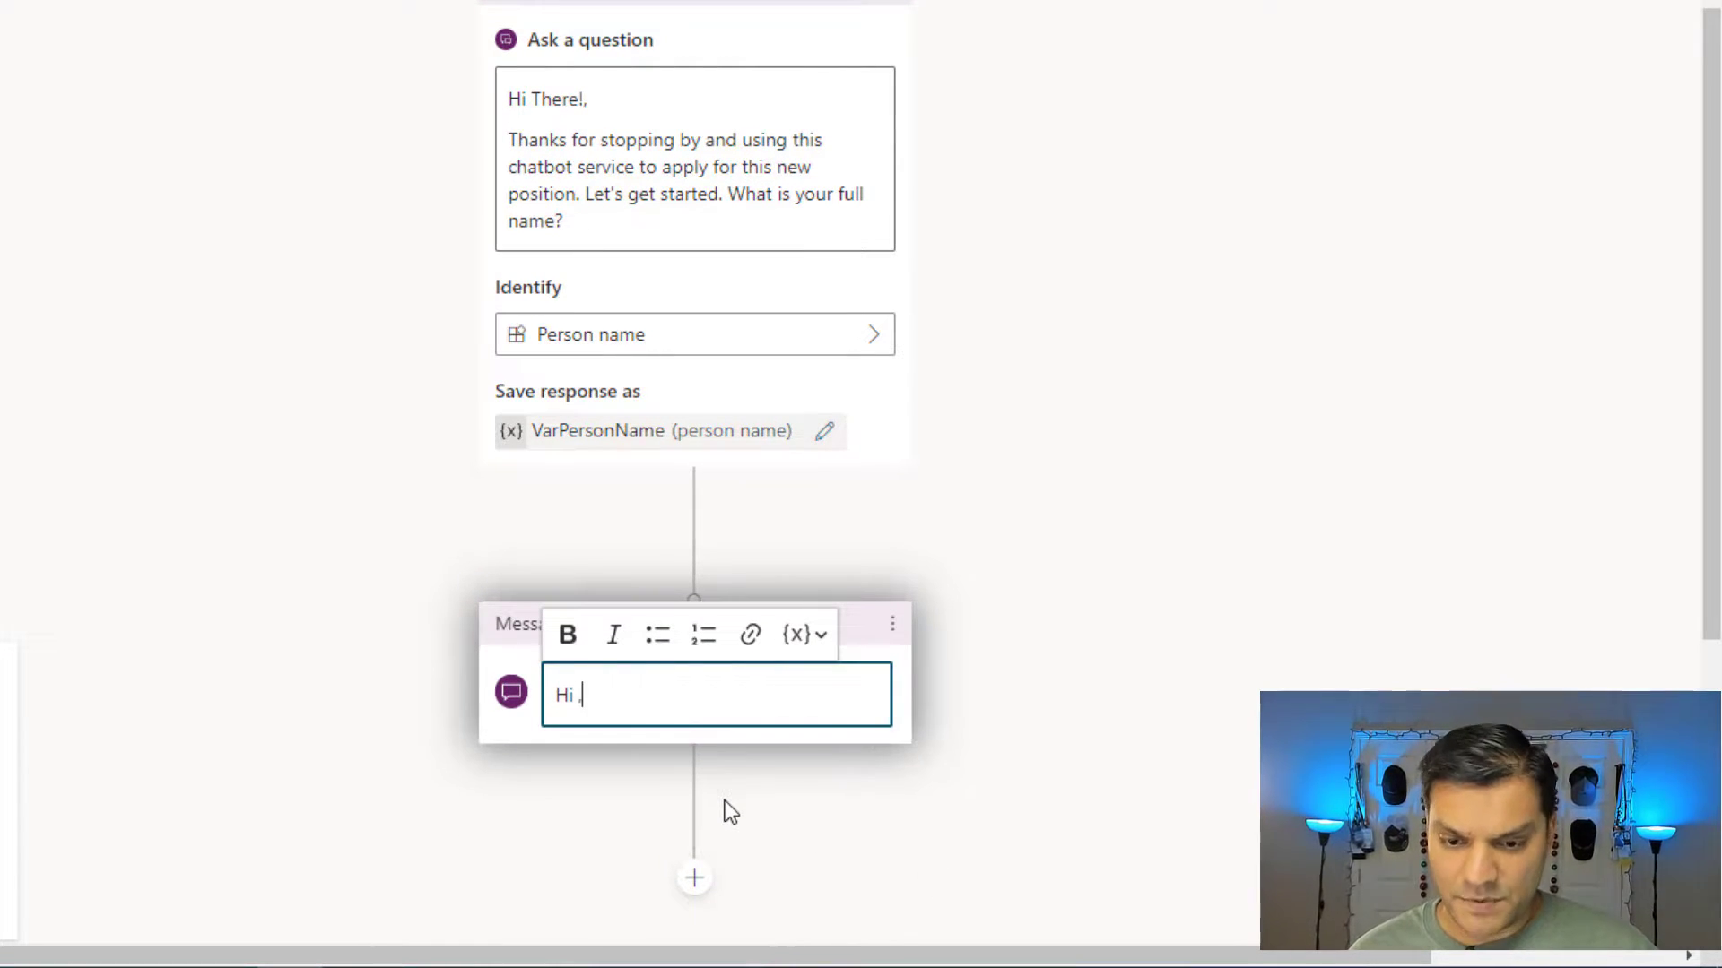
left_click(797, 636)
left_click(858, 874)
type(",")
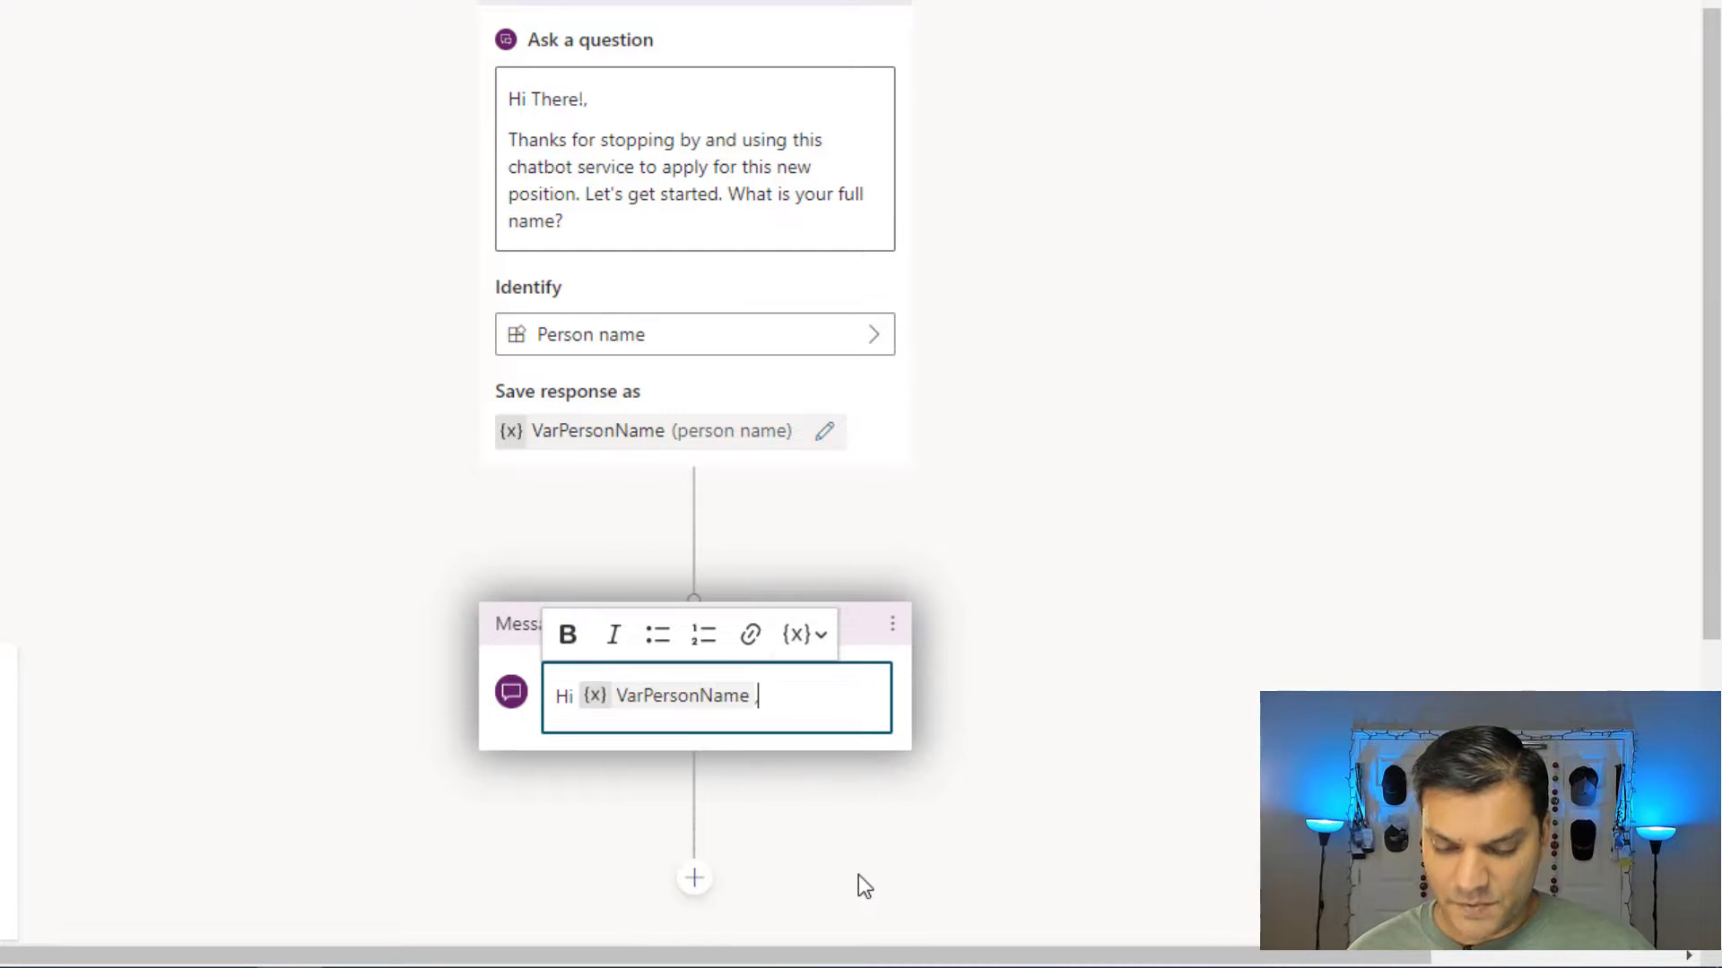
key("Return")
type("Nice to virtually meet you!")
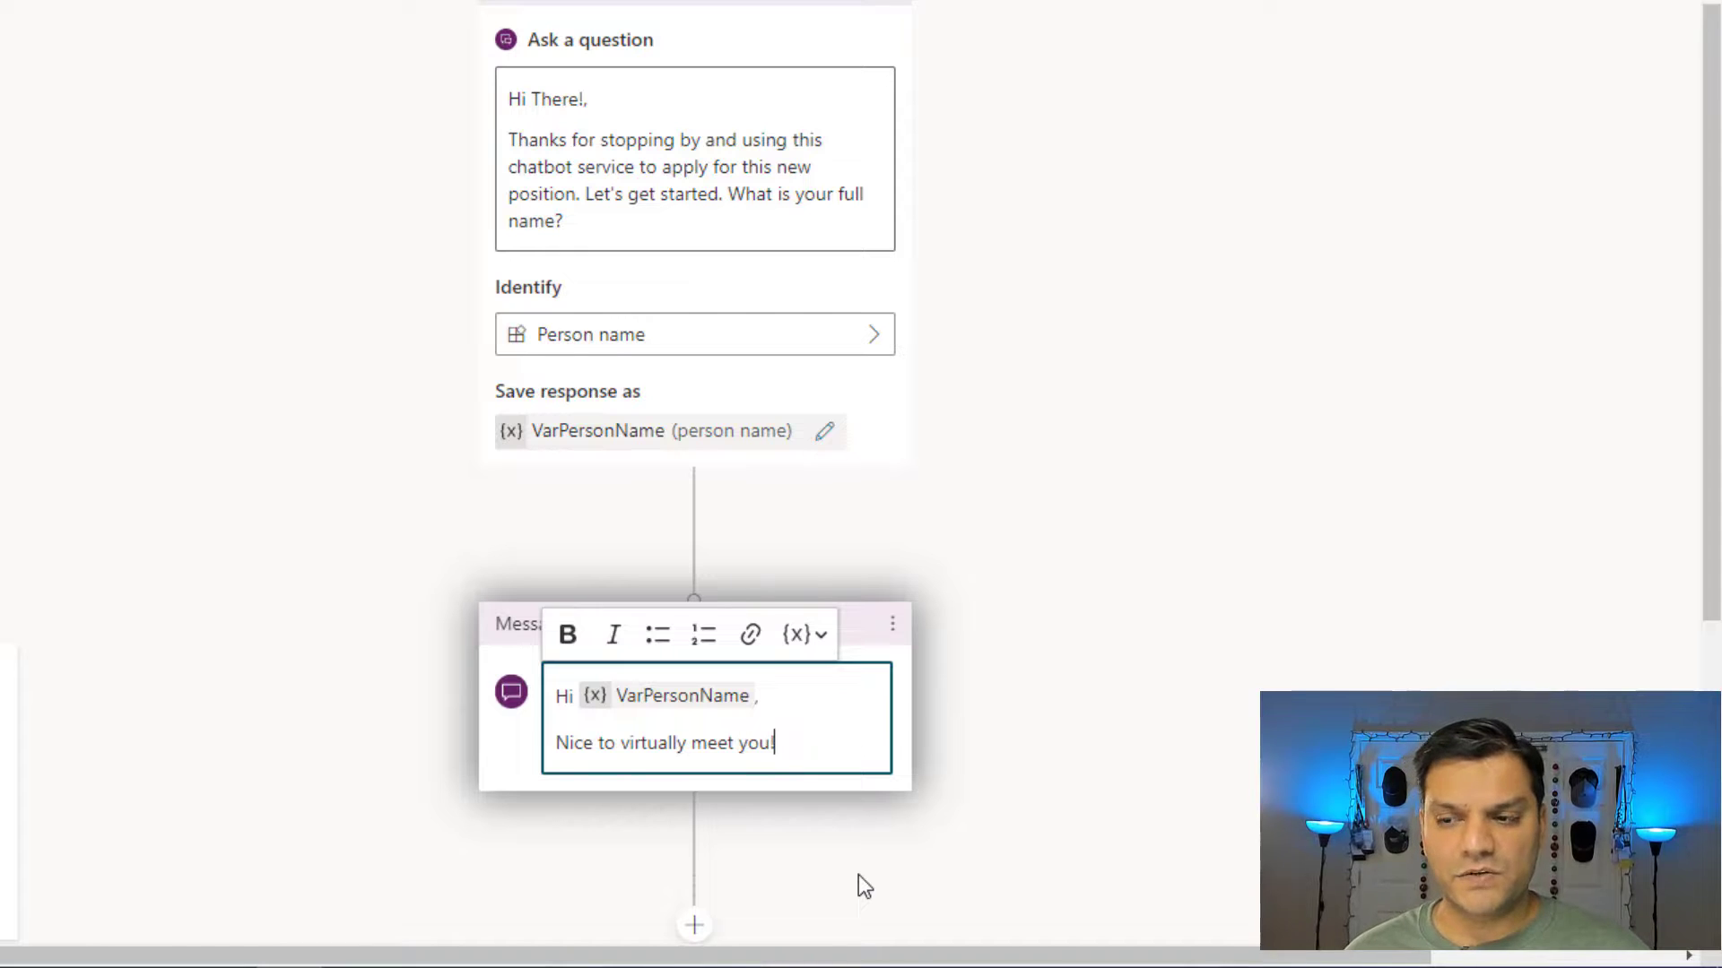
left_click(1194, 725)
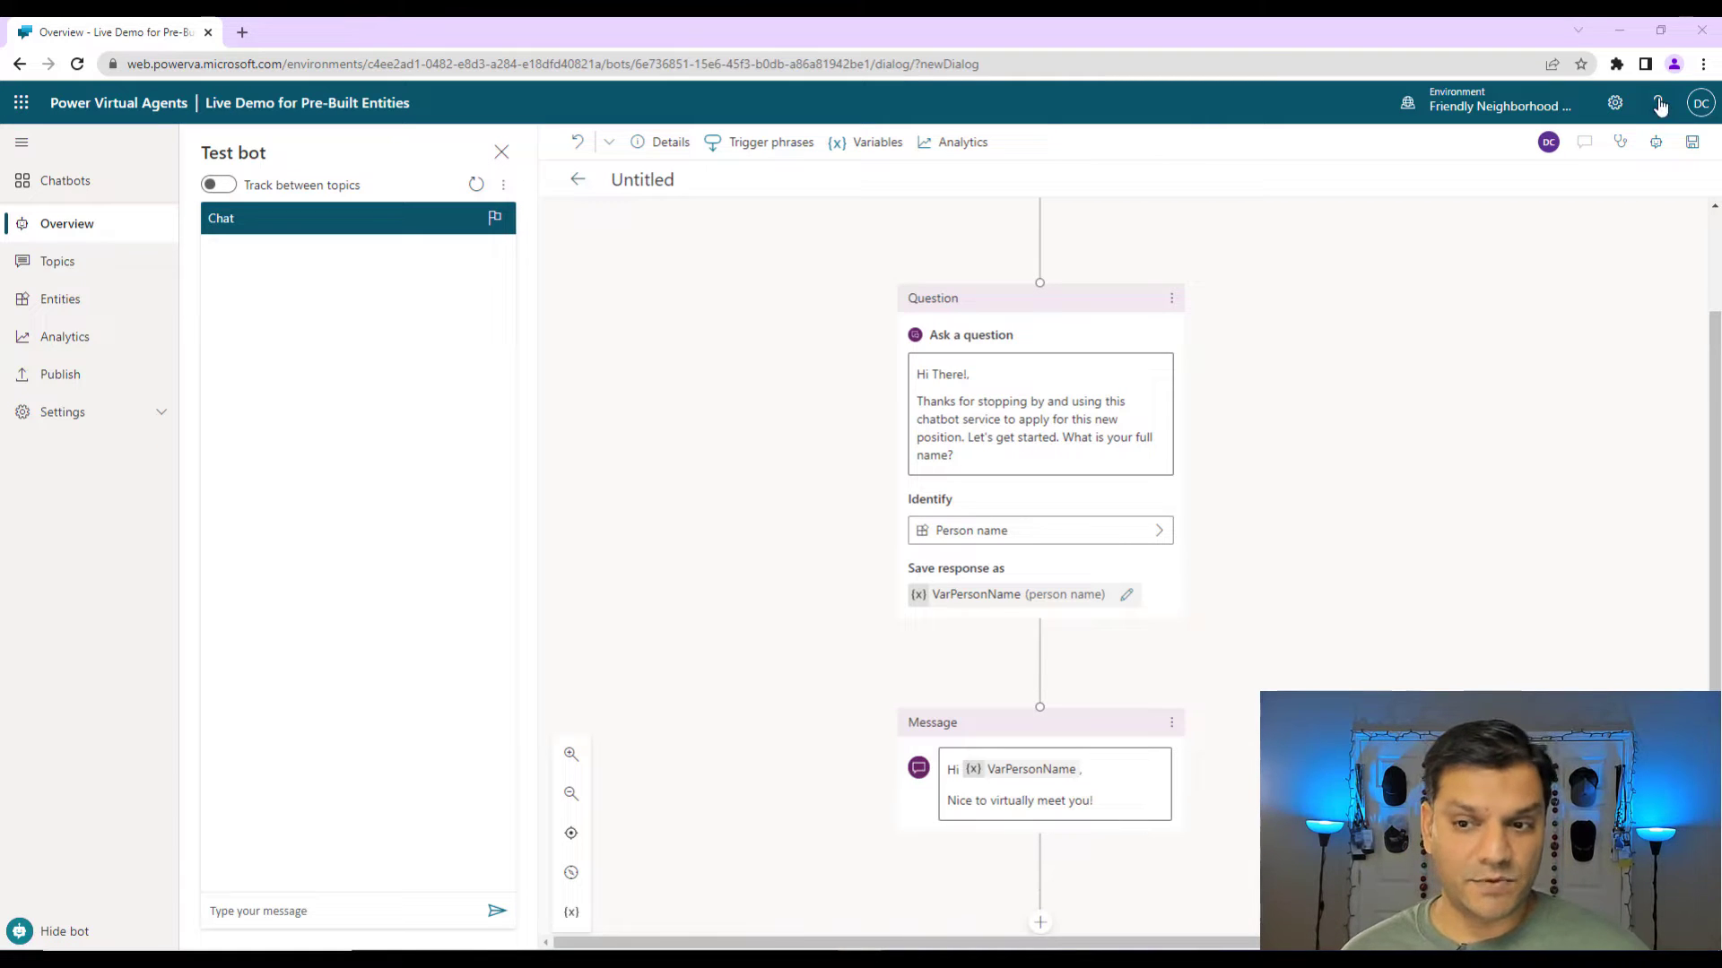
Save the topic and place the cursor in the Test bot message box.
left_click(1690, 156)
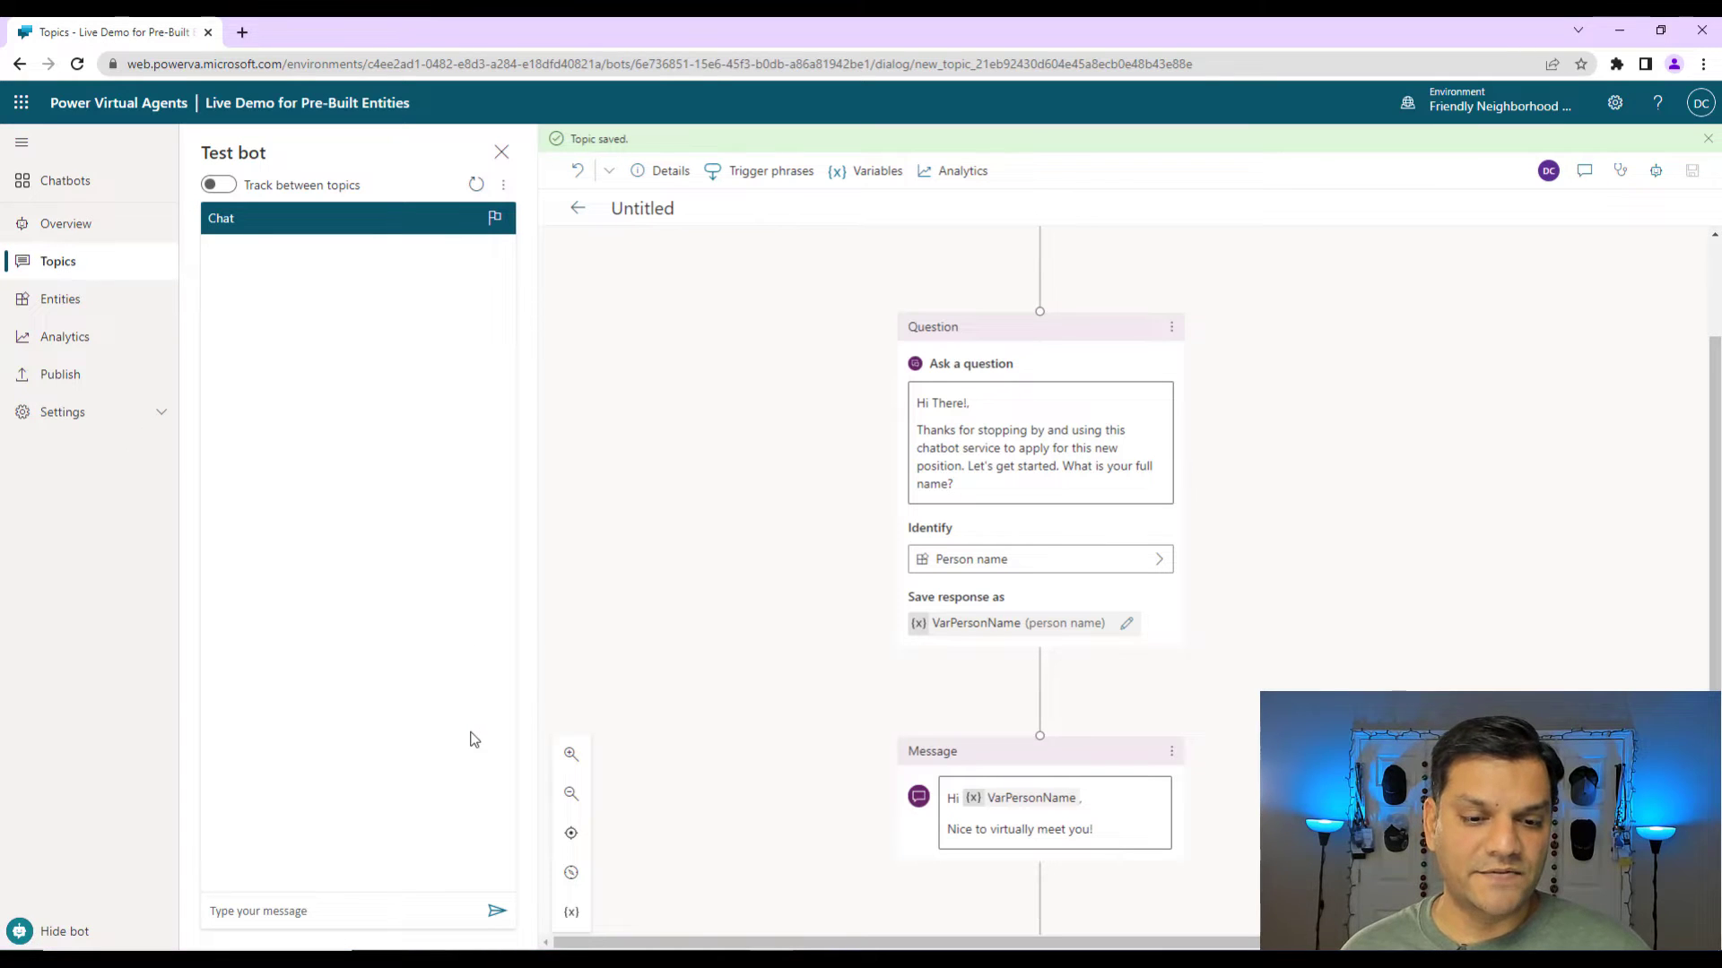
left_click(386, 905)
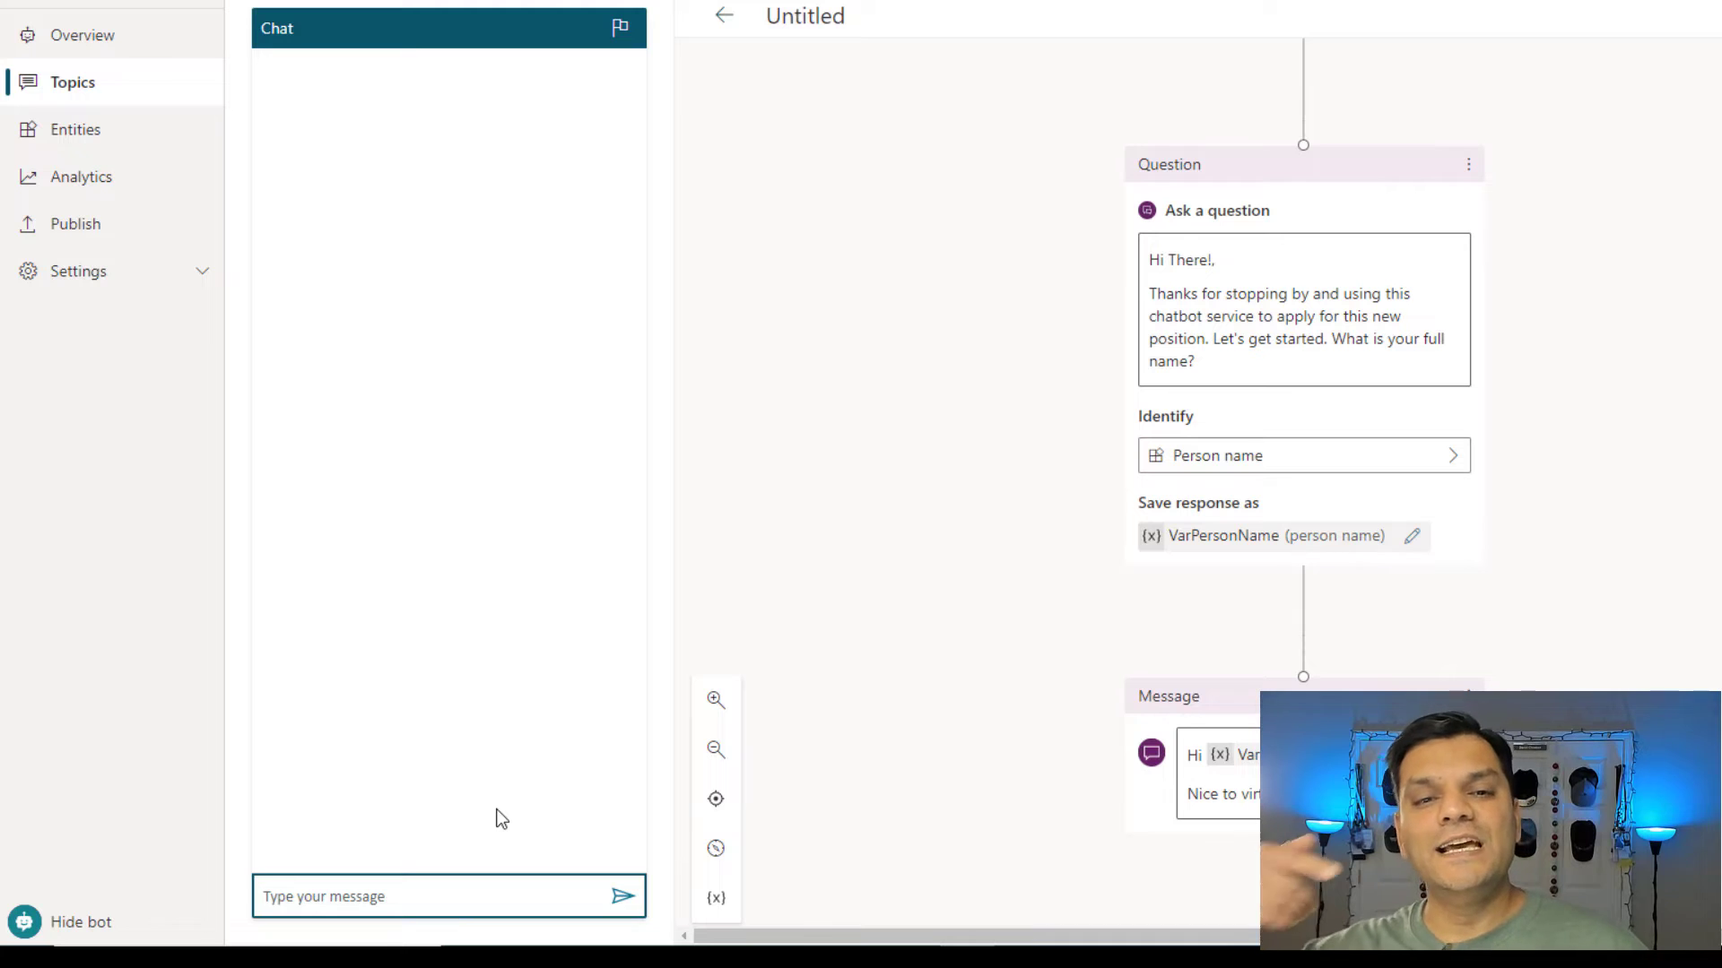
Send 'Looking for a job' in the test chat and paste a full name as the reply.
type("Looking for a job")
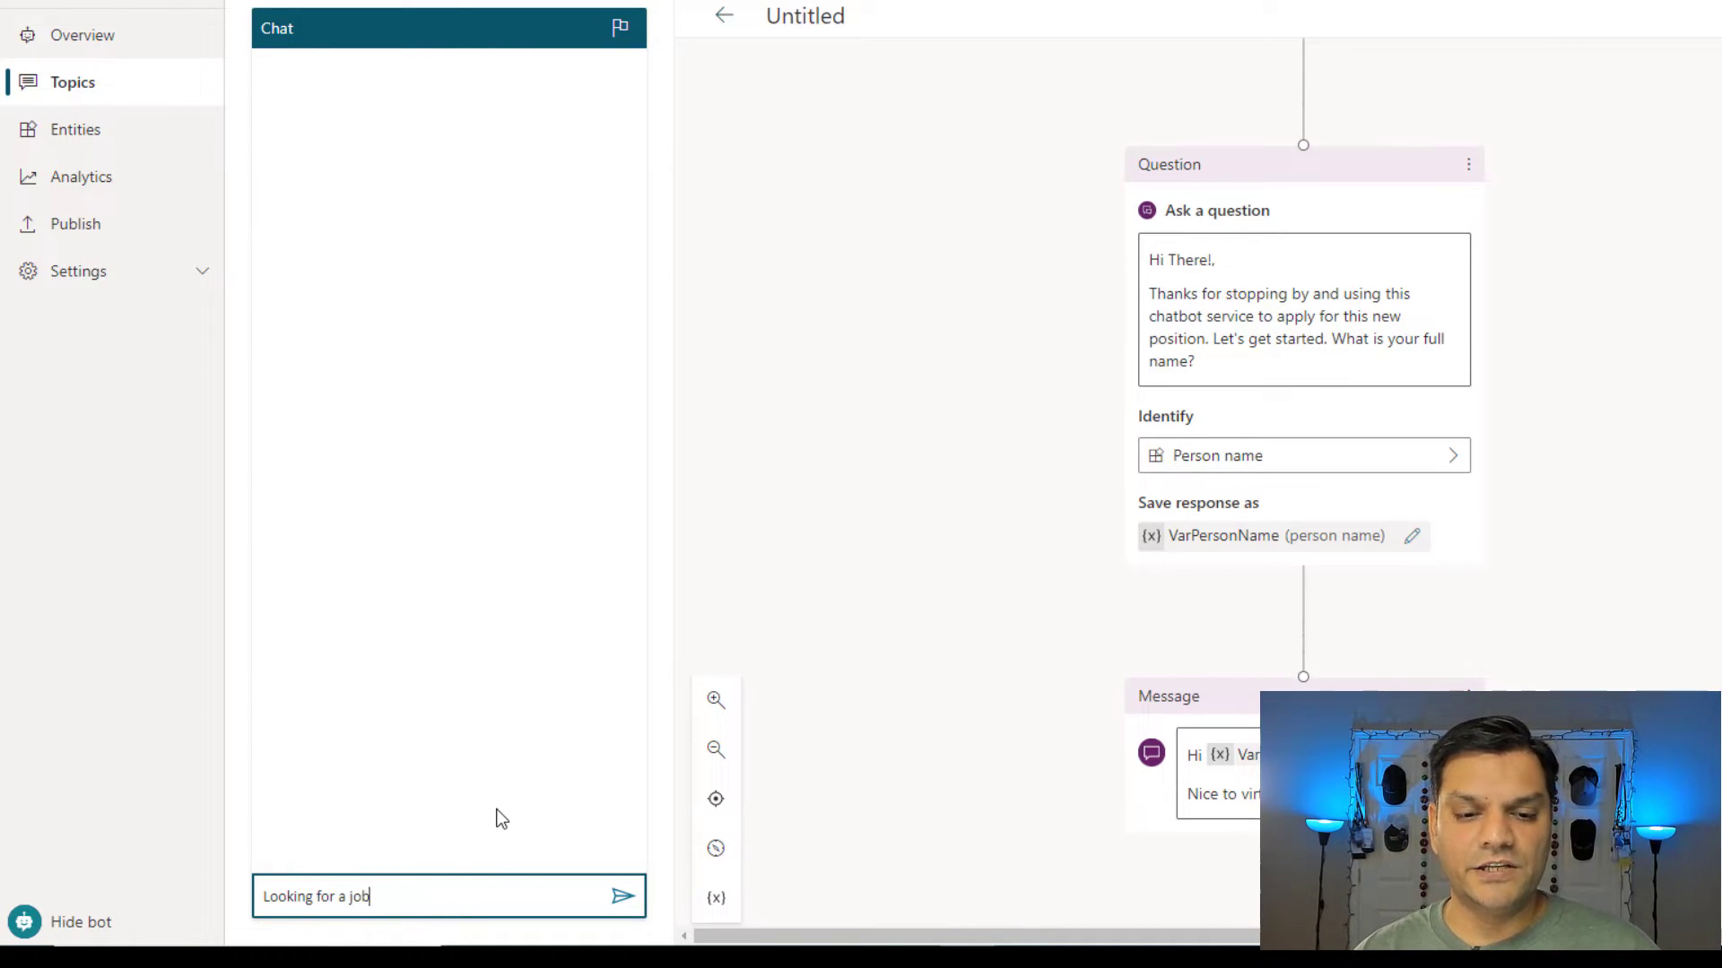
key("Return")
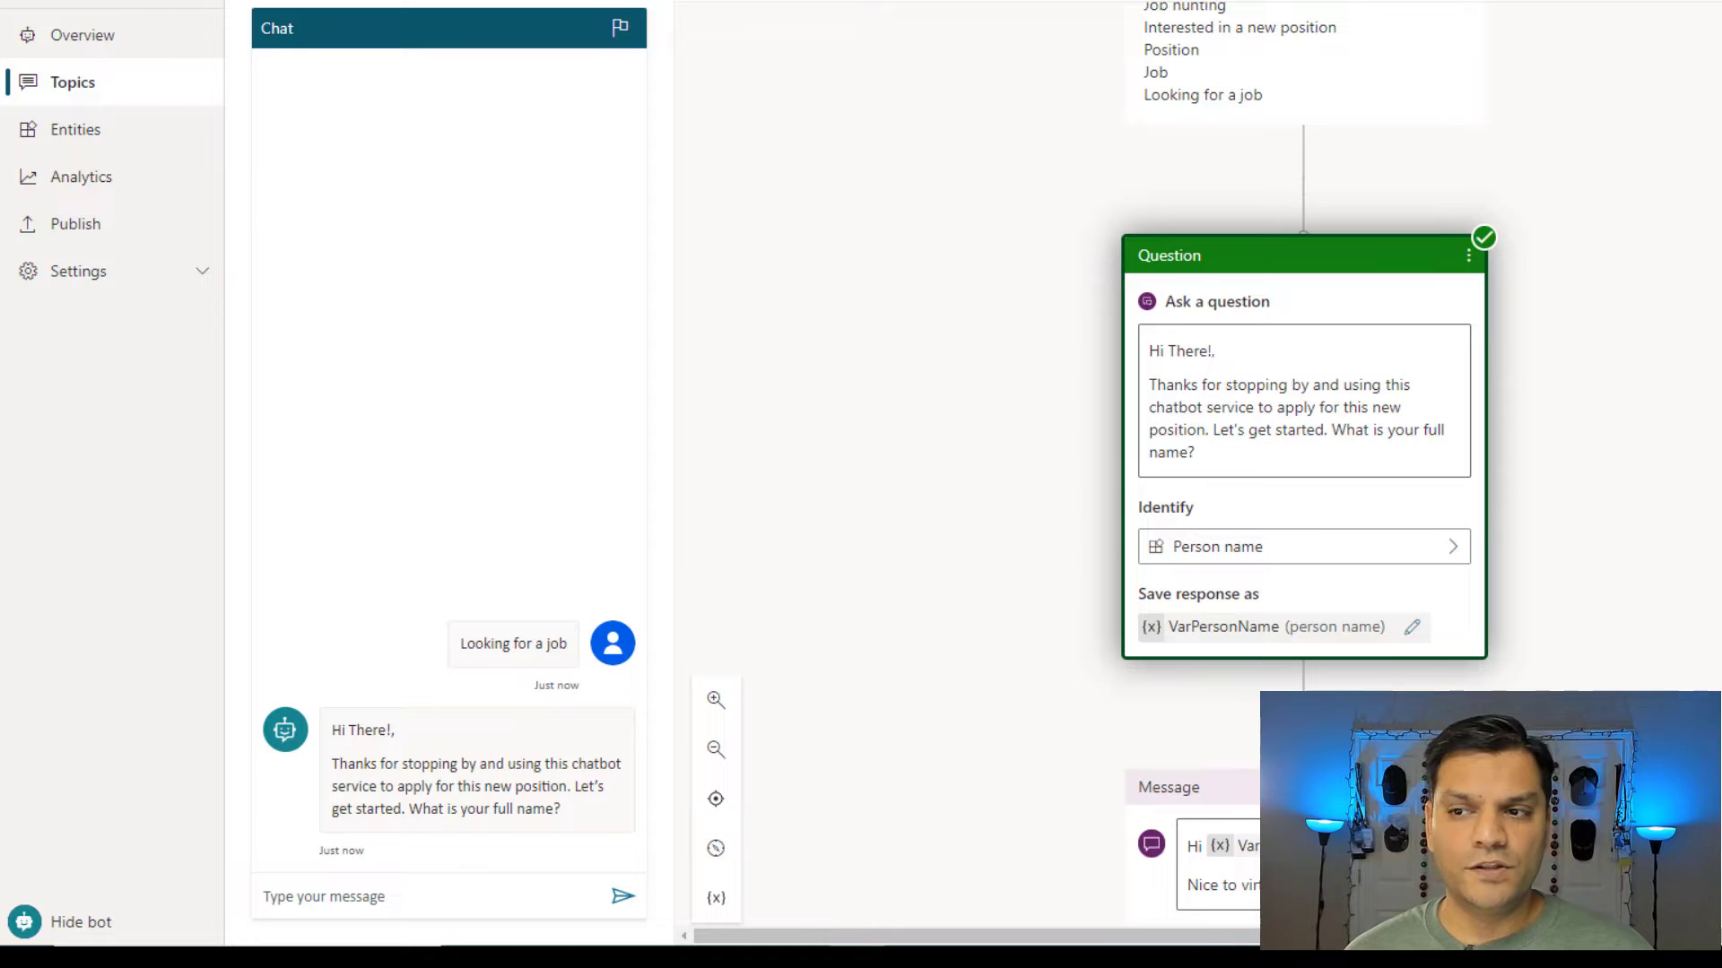
left_click(530, 899)
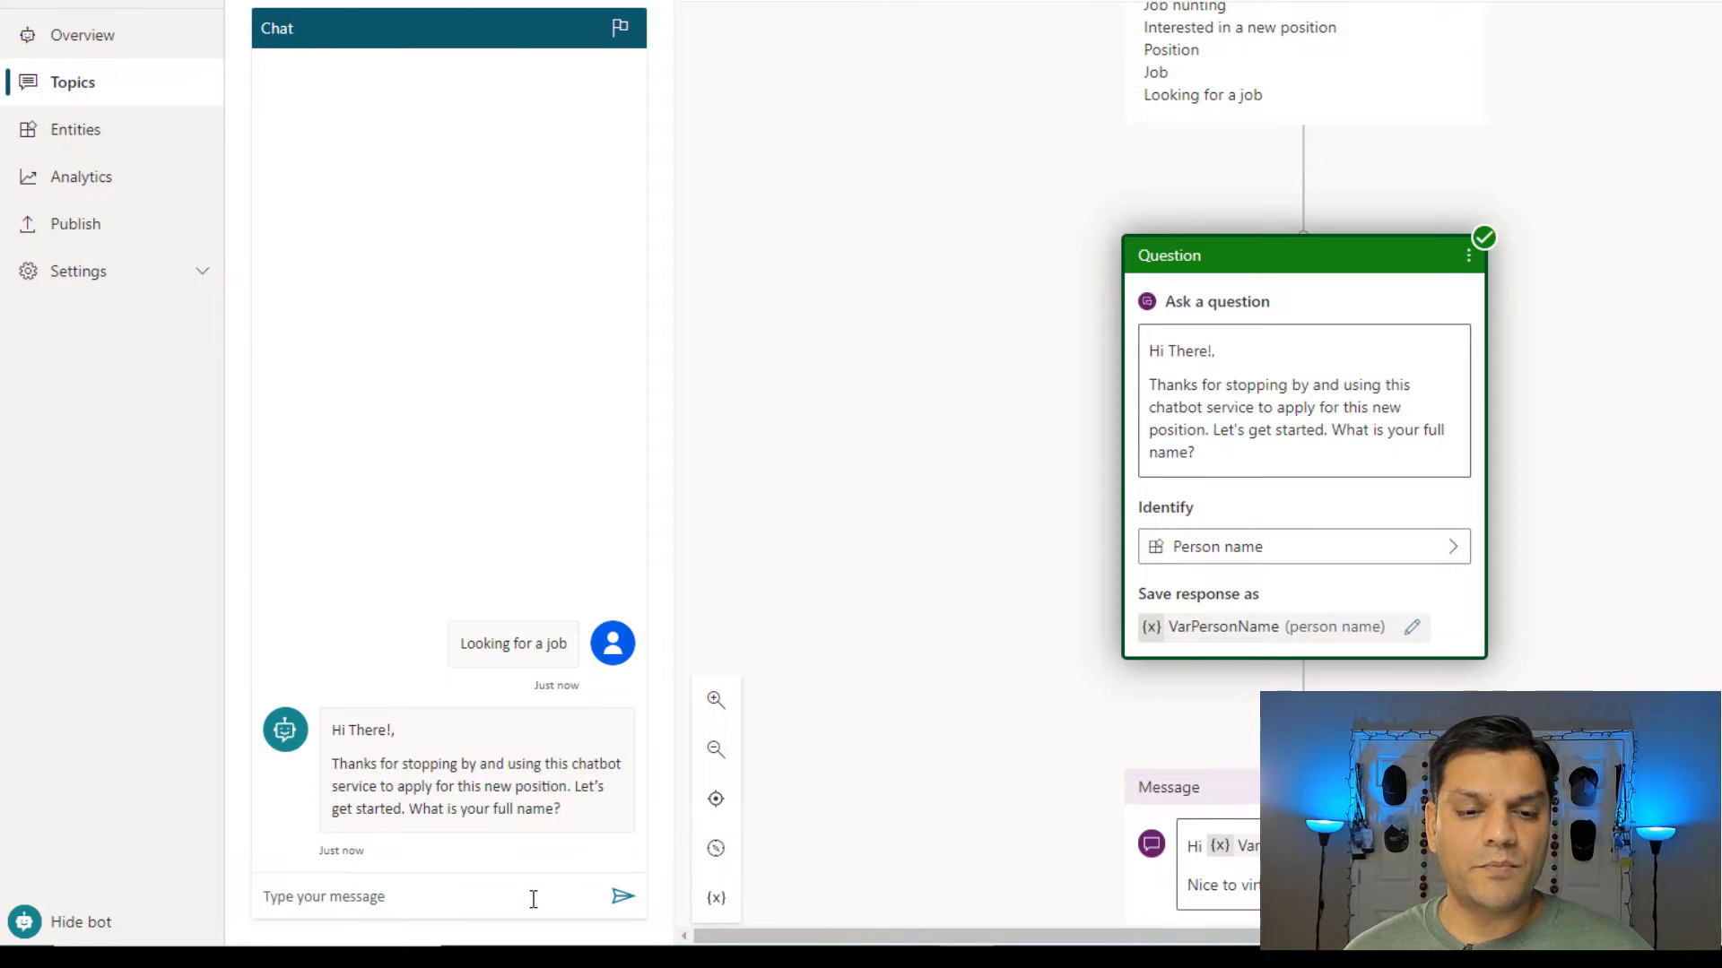
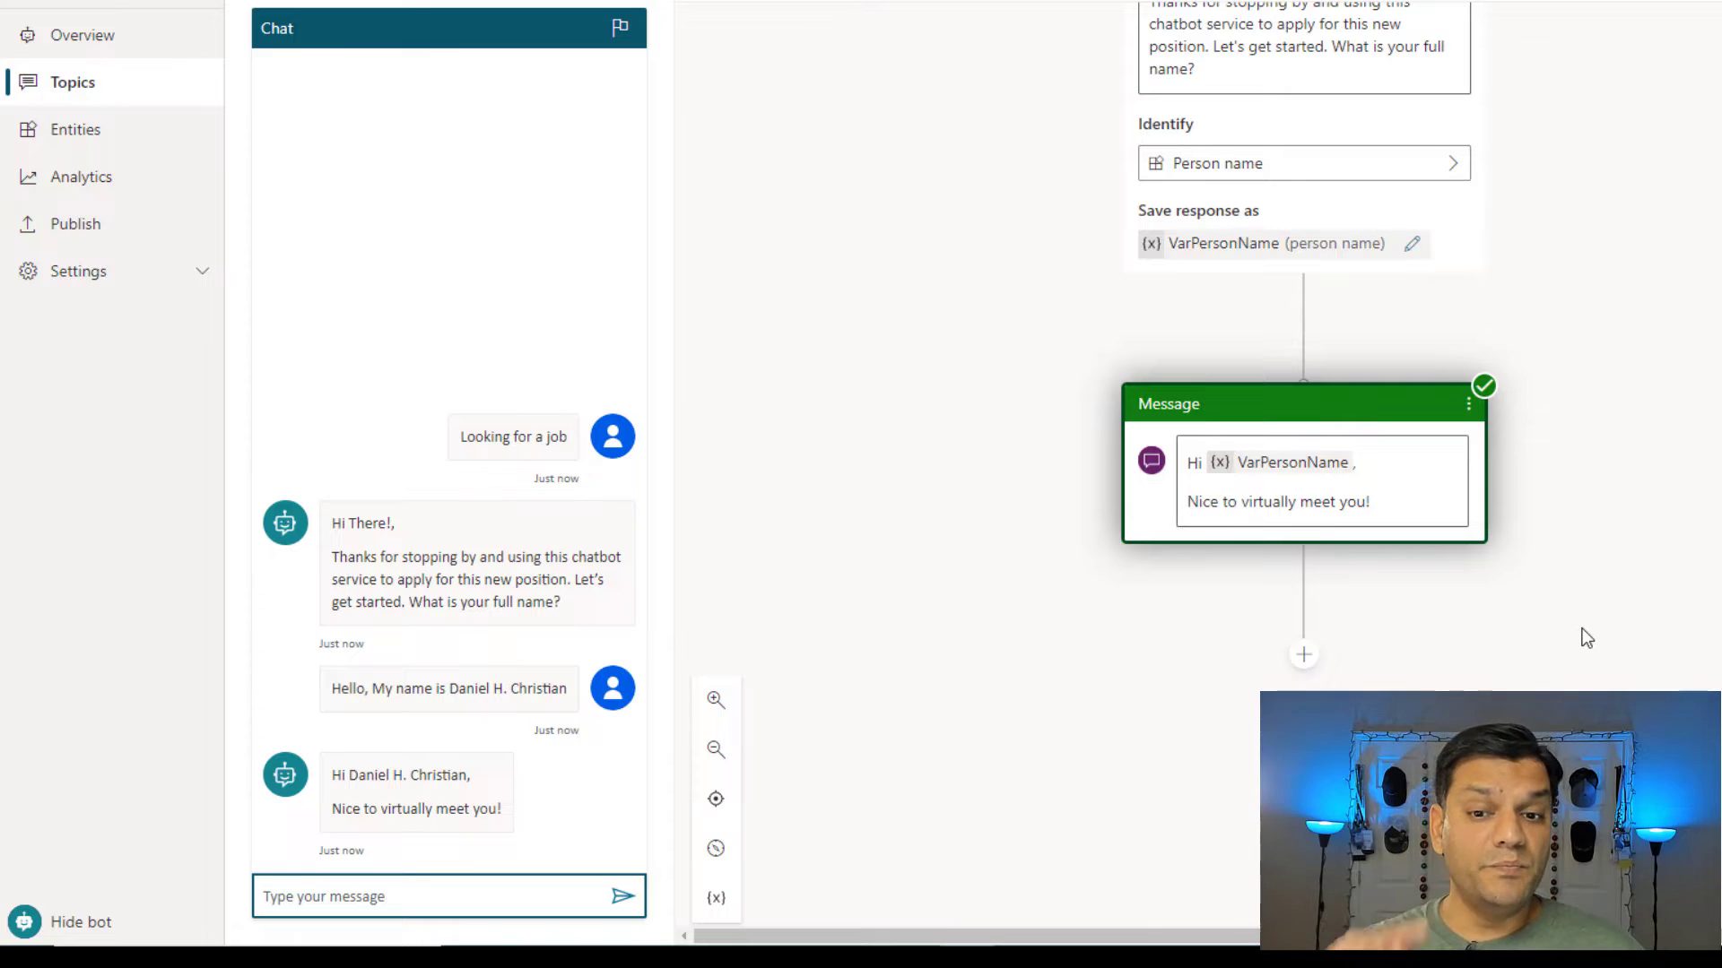
Send 'looking for a job', give a full-sentence name reply, then pick the suggested name.
scroll(1587, 637, "up", 3)
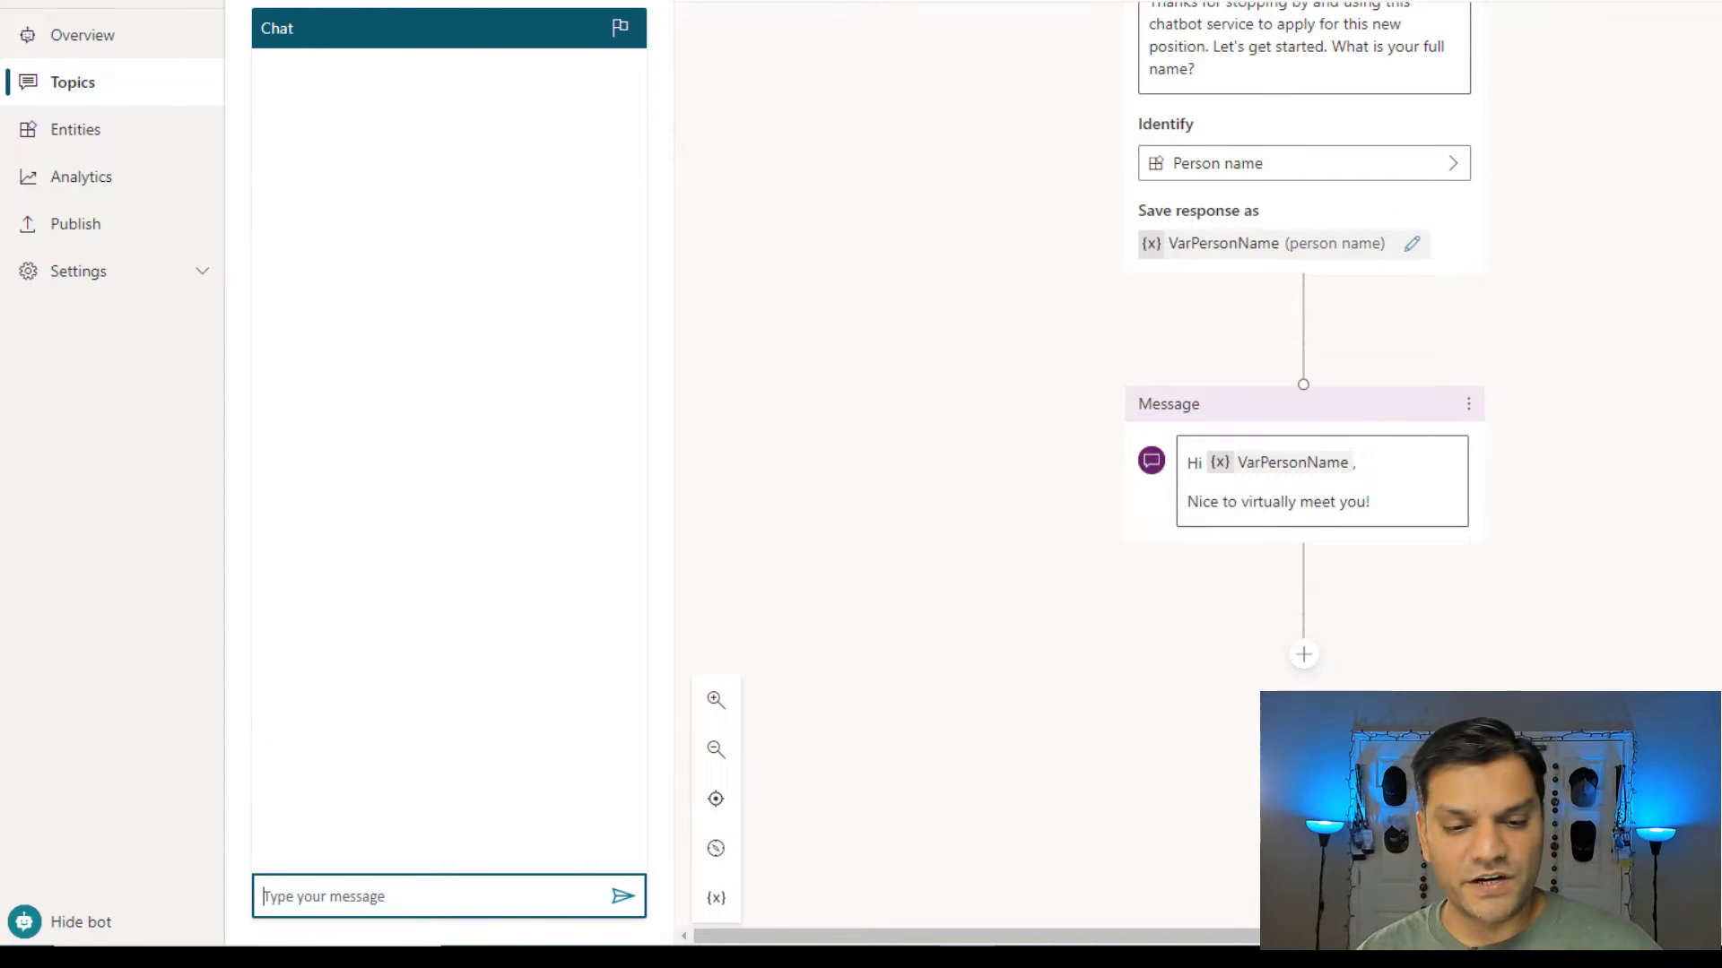
type("looking for a job")
key("Return")
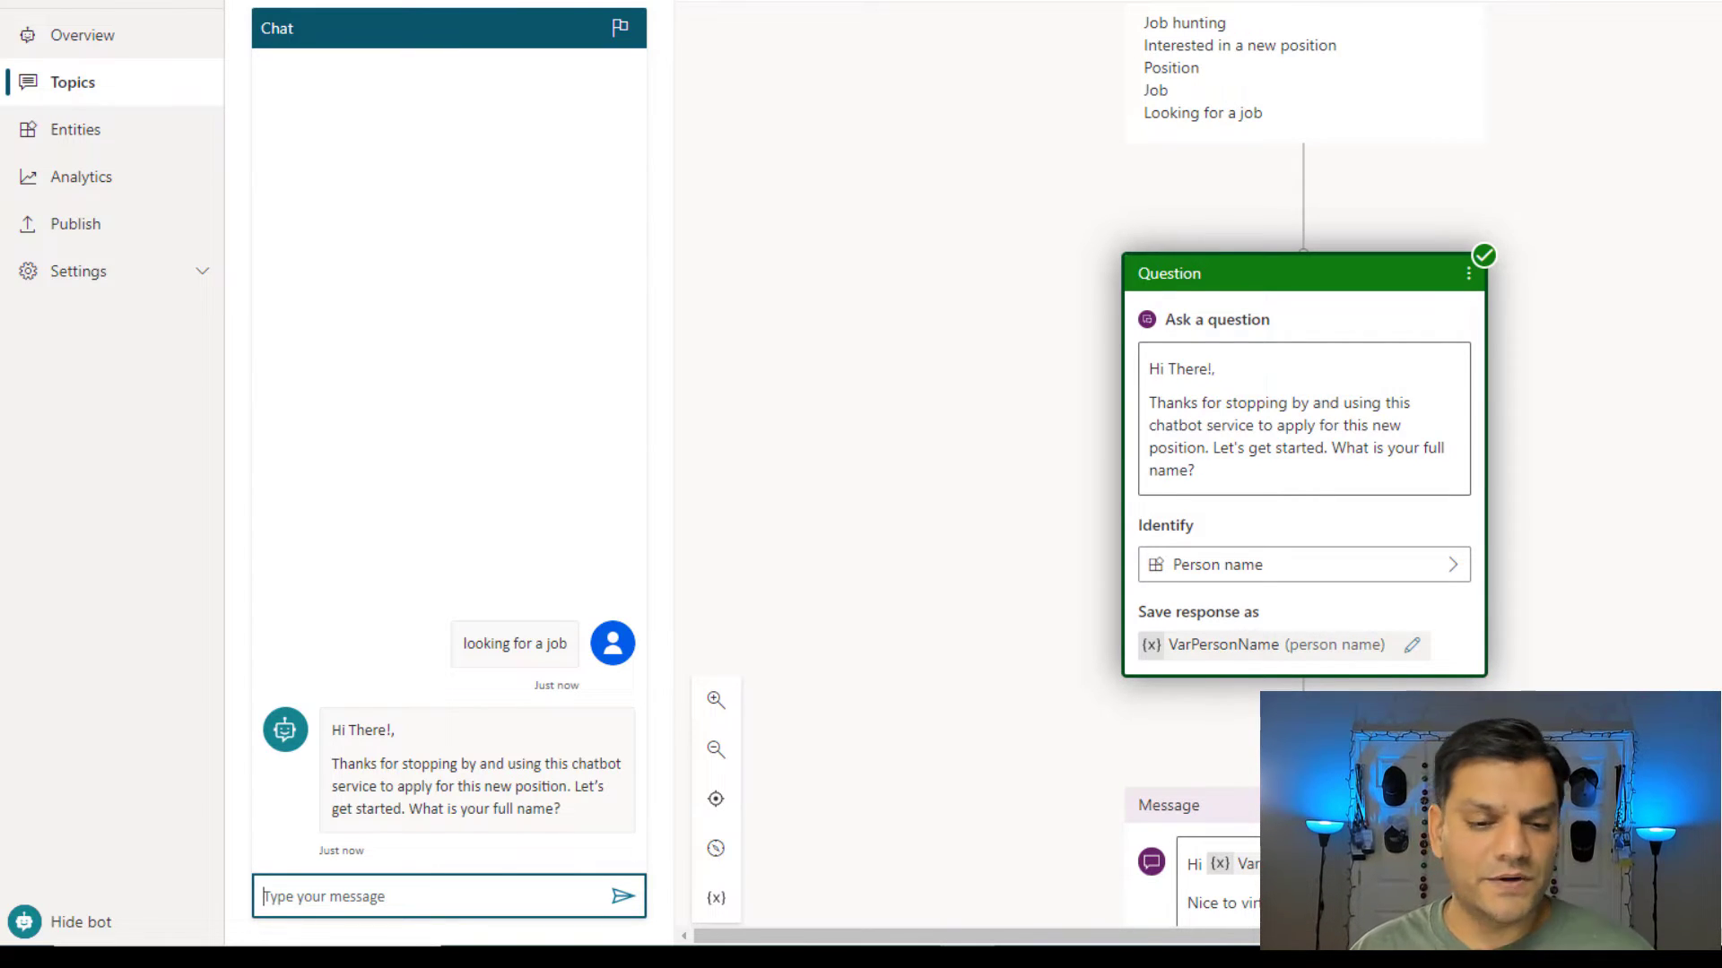
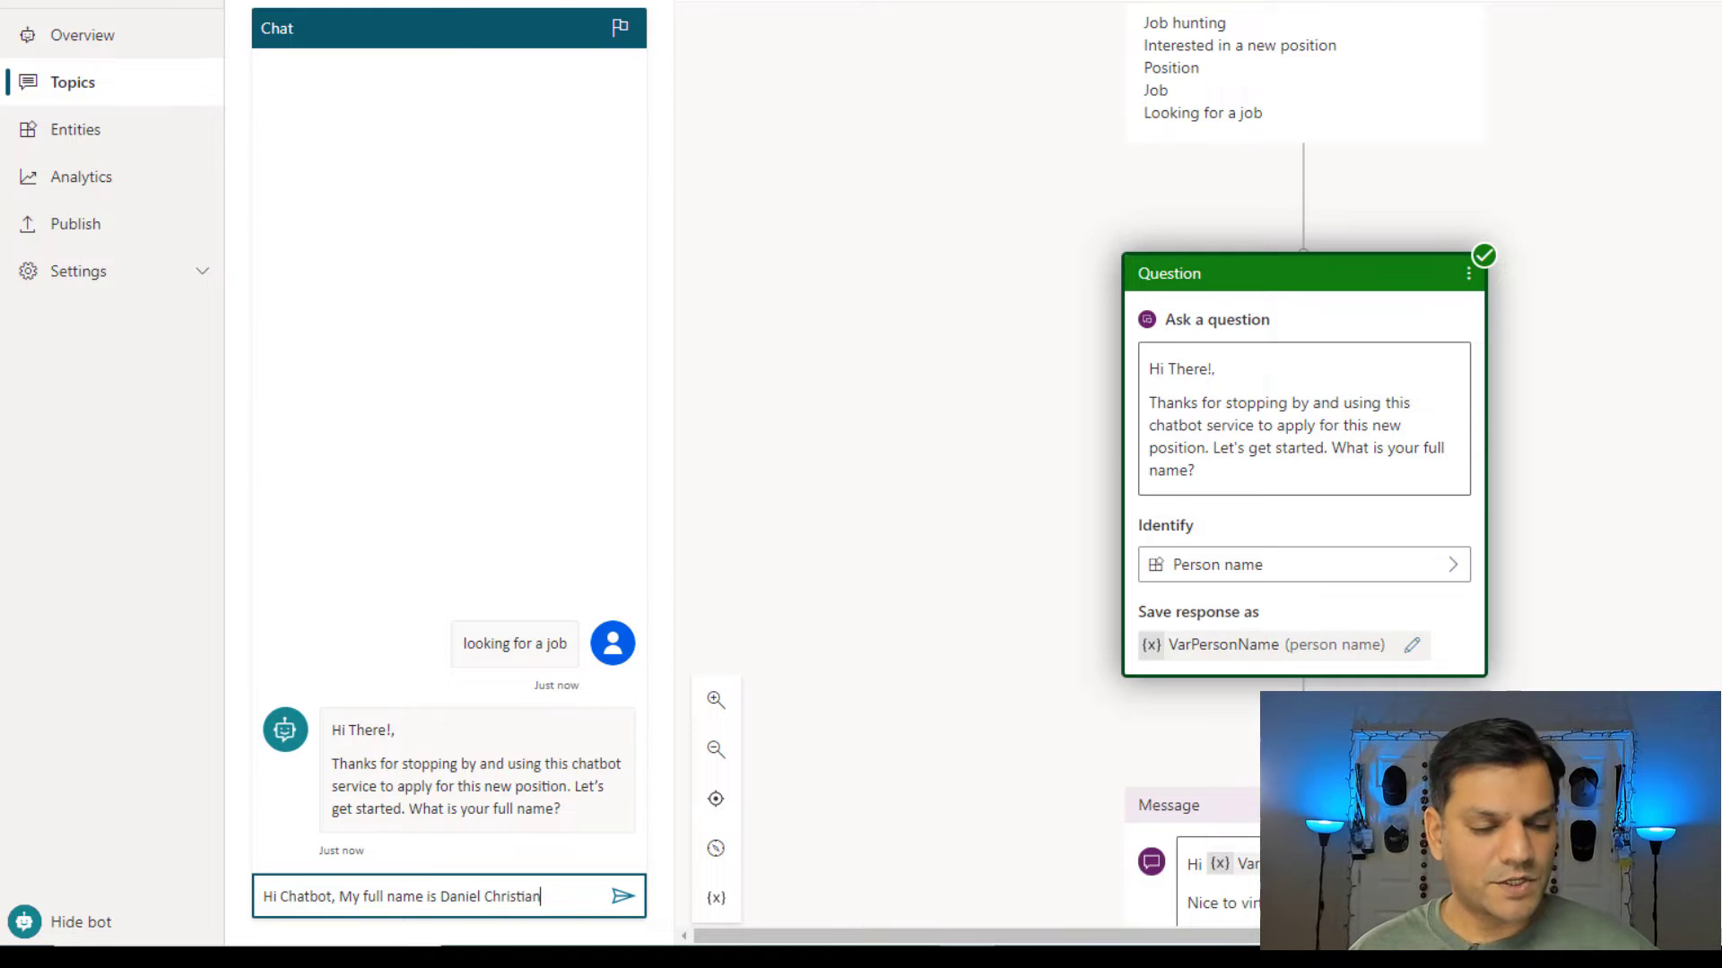
key("Return")
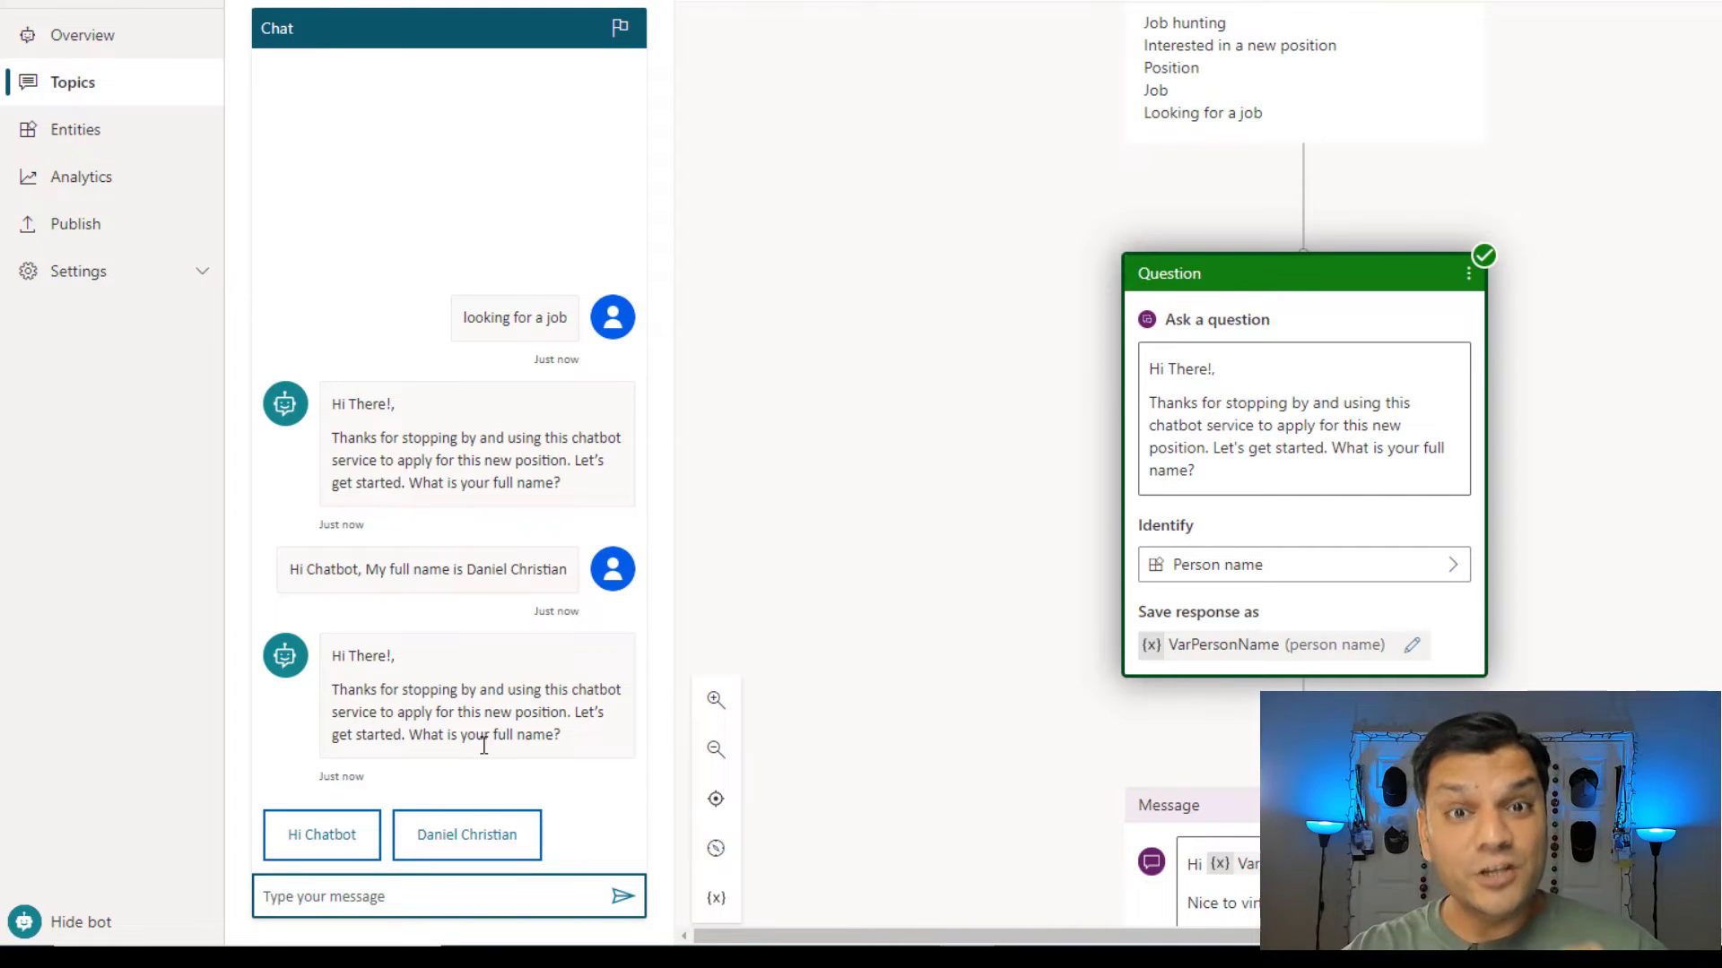
left_click(436, 847)
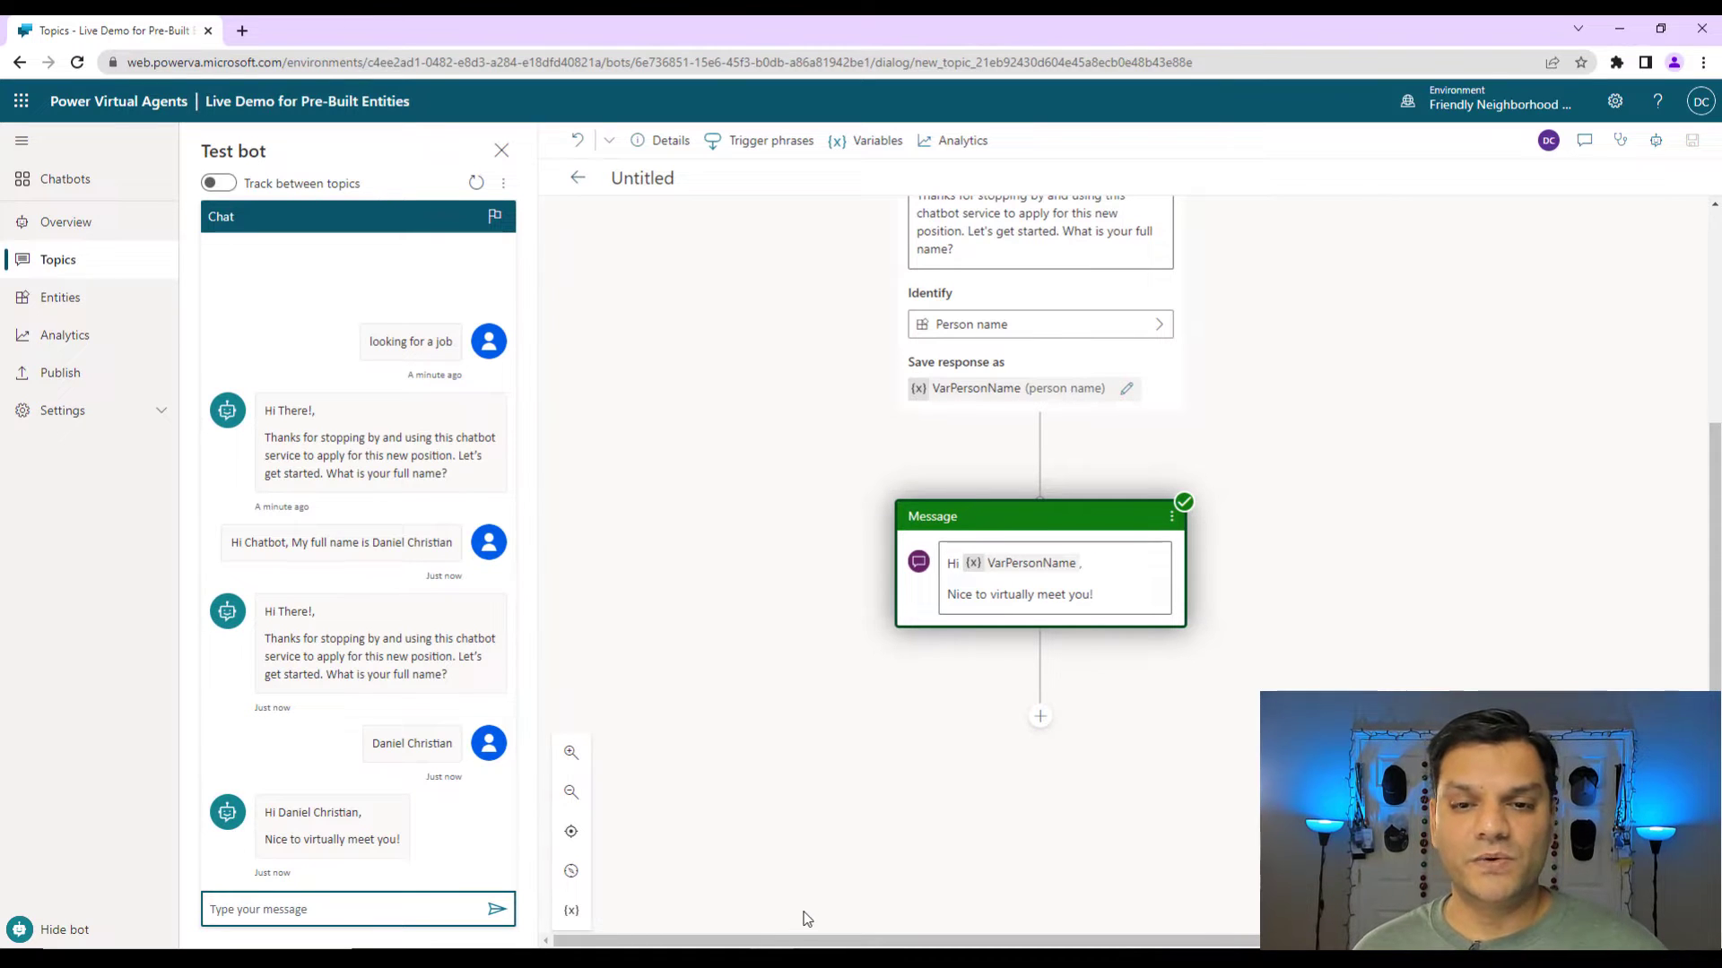
Replace the 'Untitled' topic title with 'Live Demo for built-in entities' and save the topic.
left_click(662, 178)
double_click(666, 177)
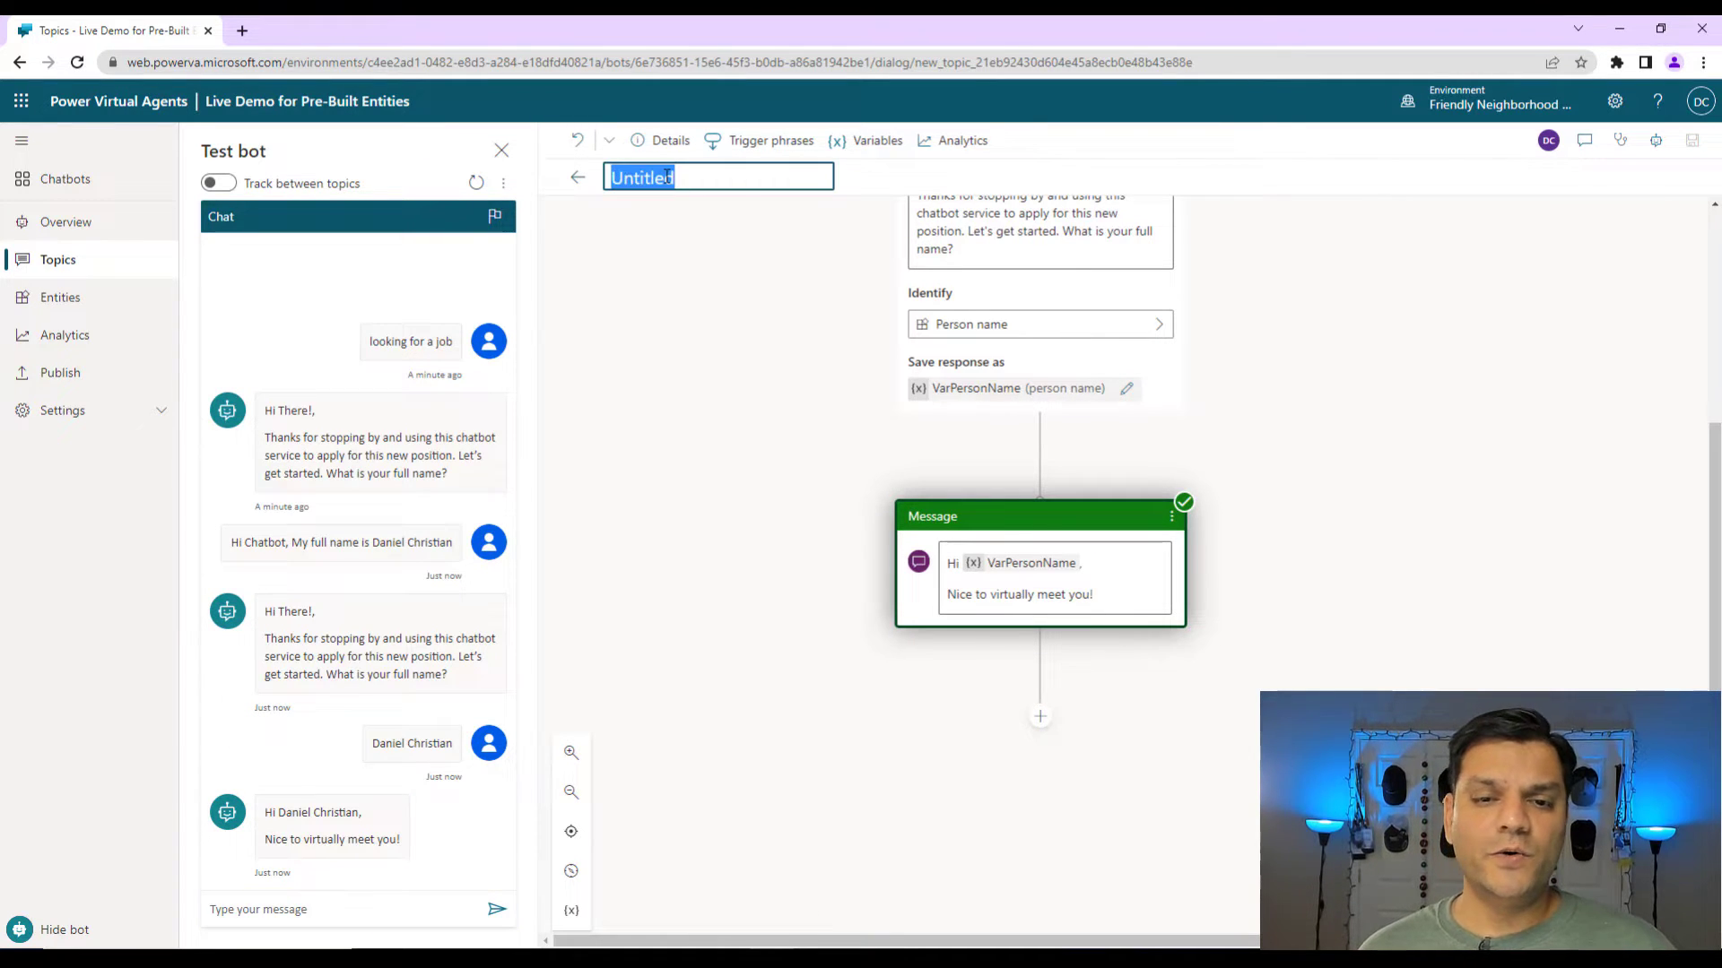
type("Liv")
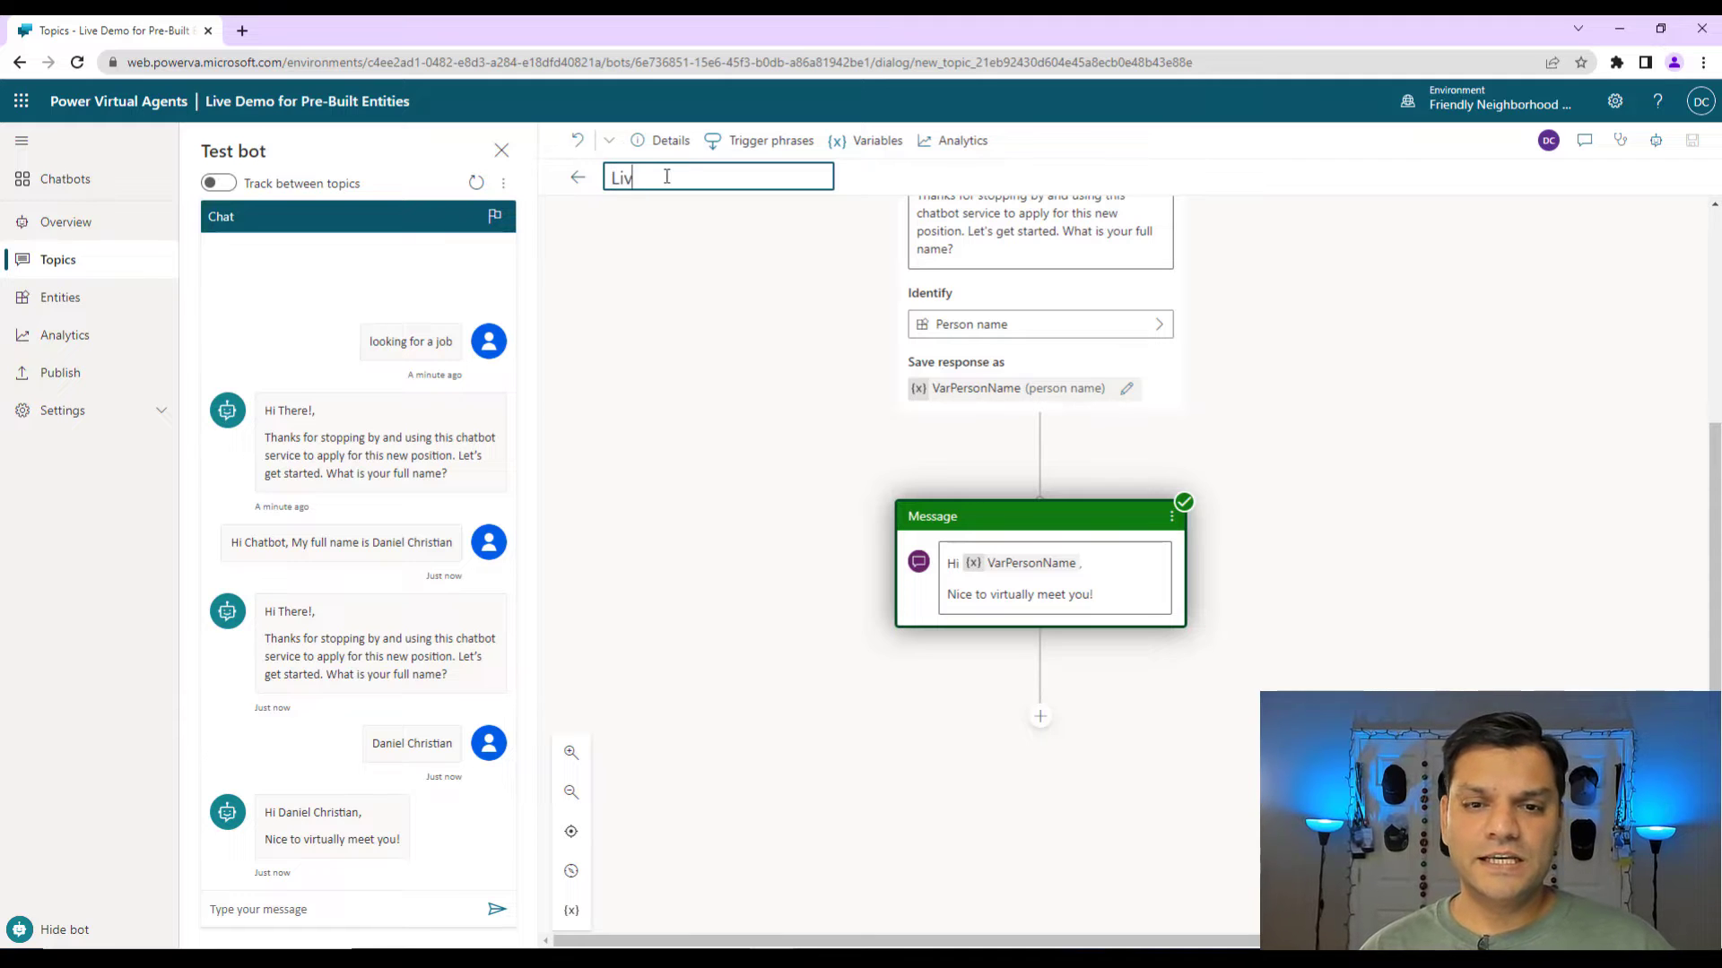
type("e Demo for")
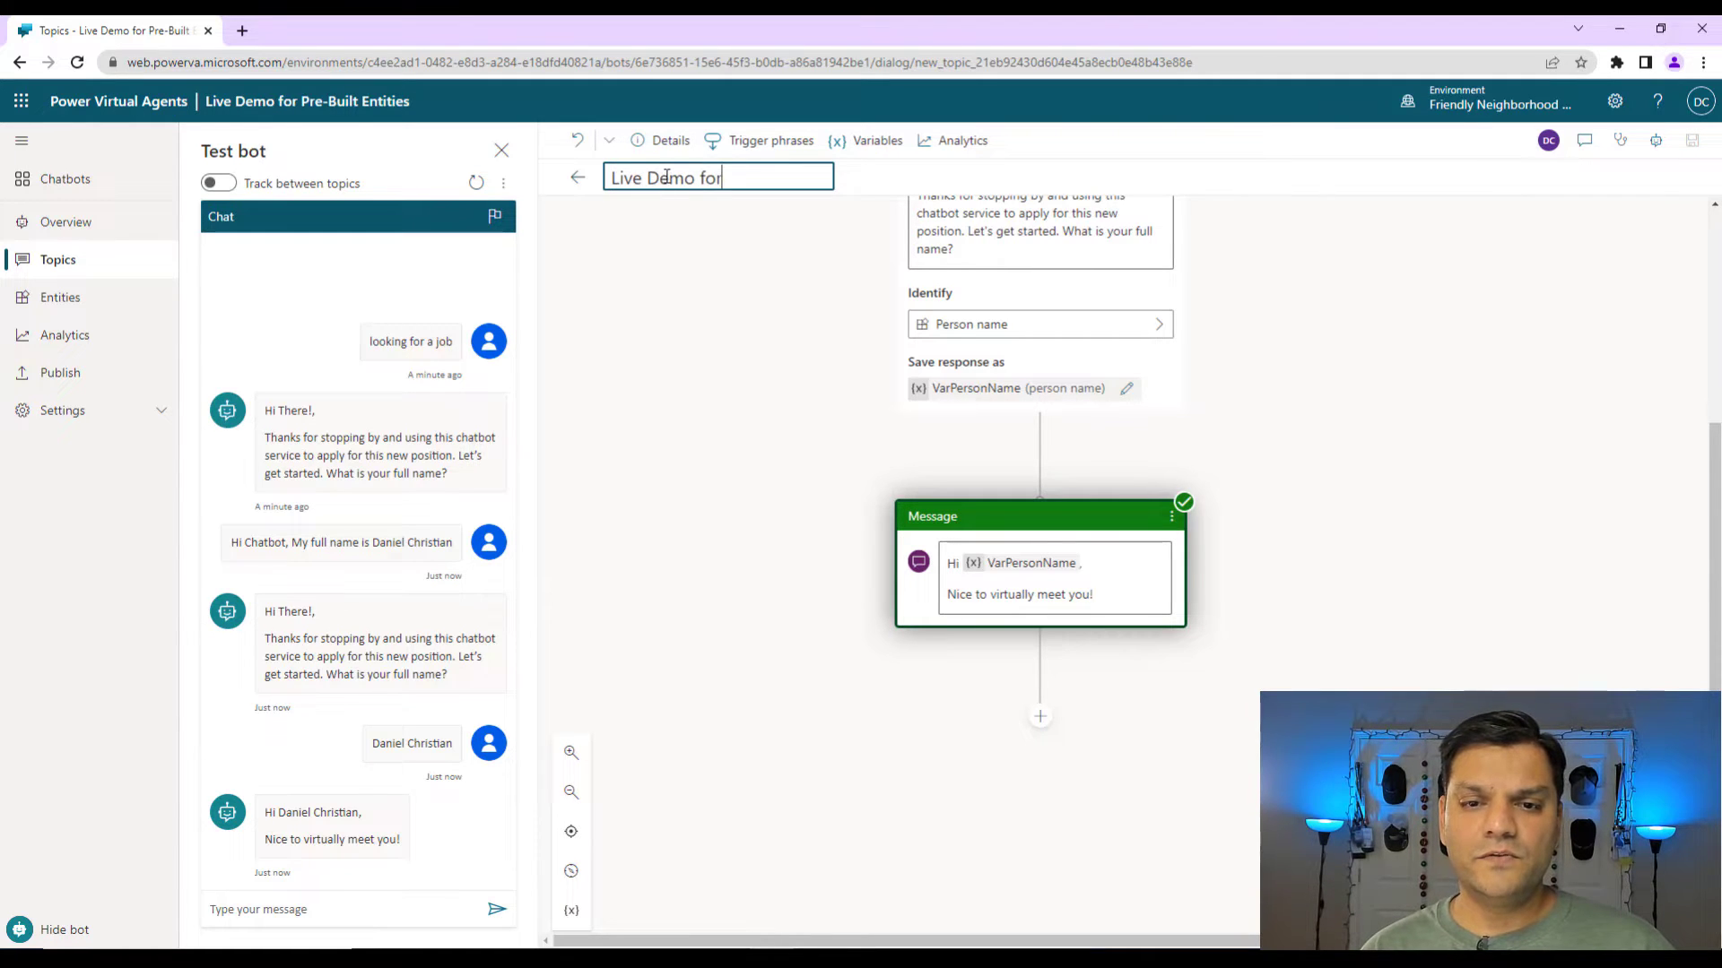
type(" built-in")
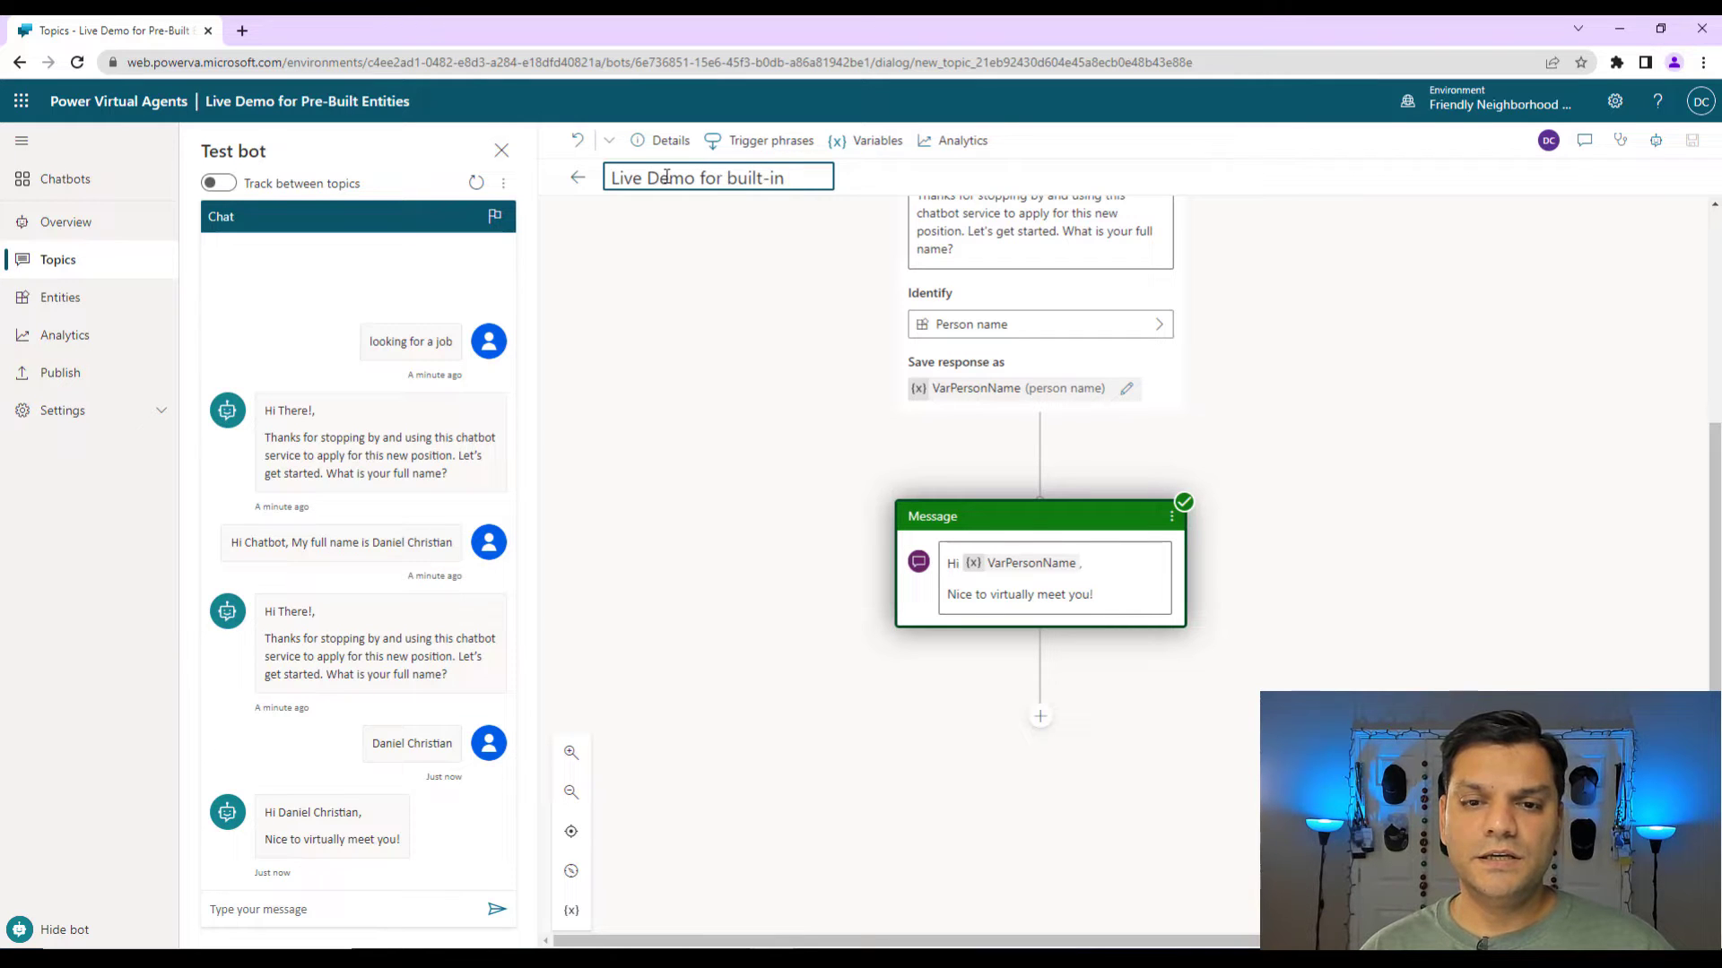
type(" entities")
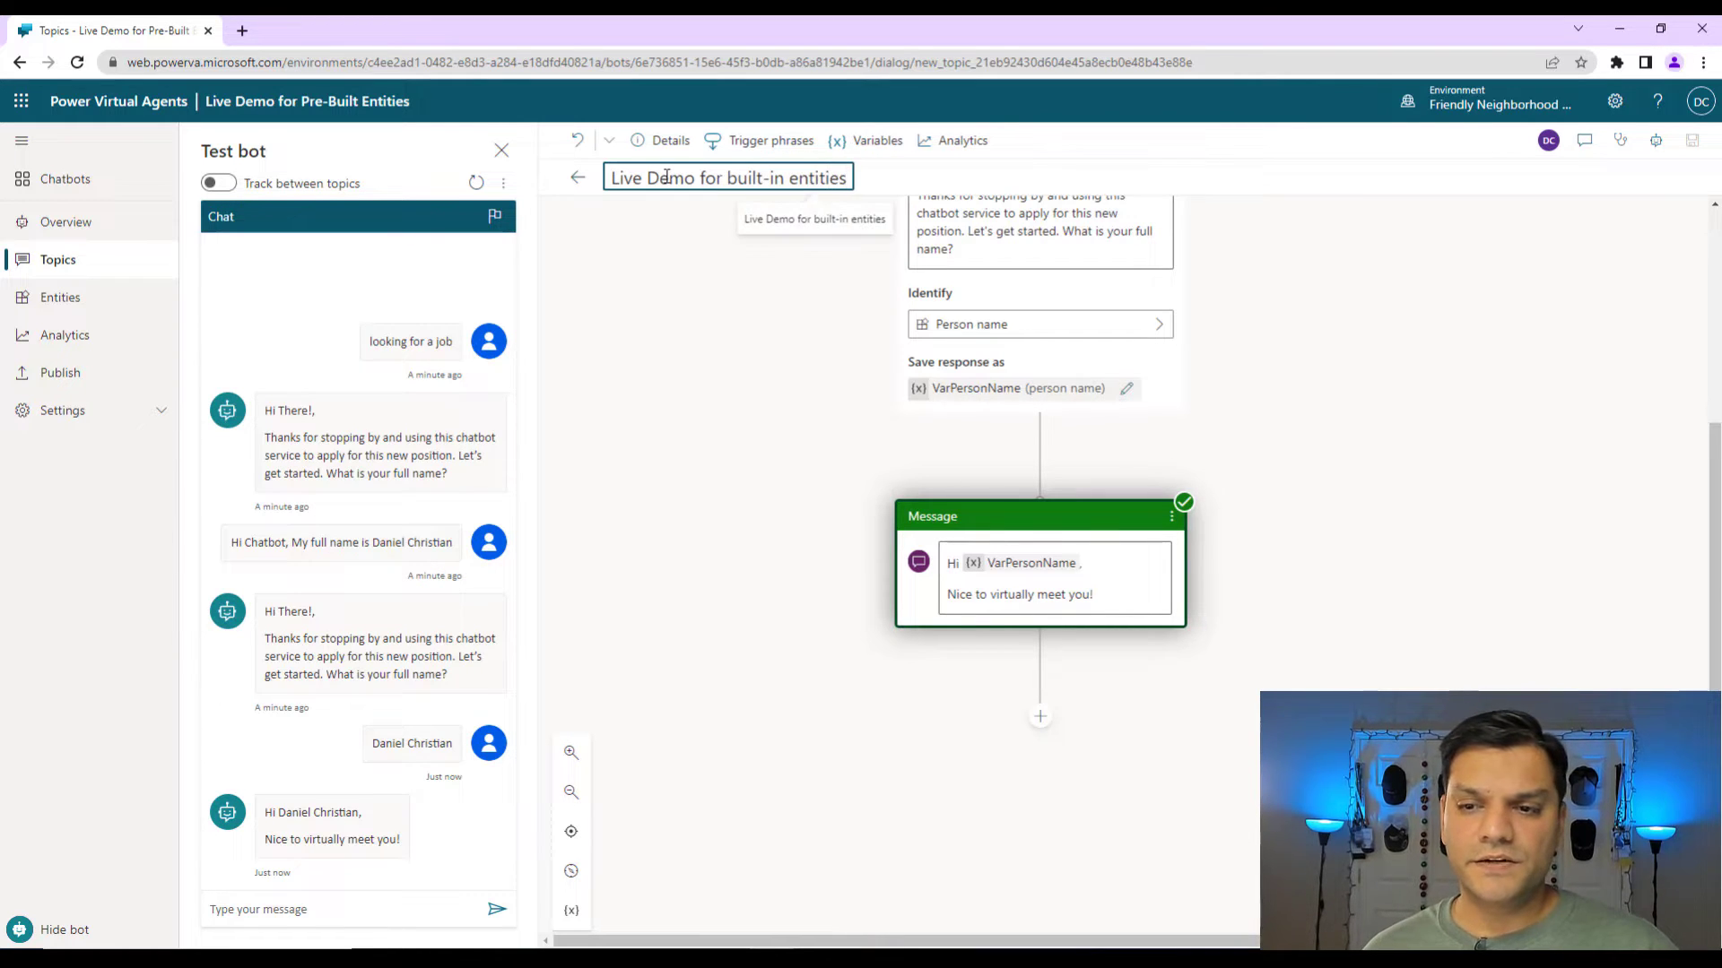
left_click(1569, 462)
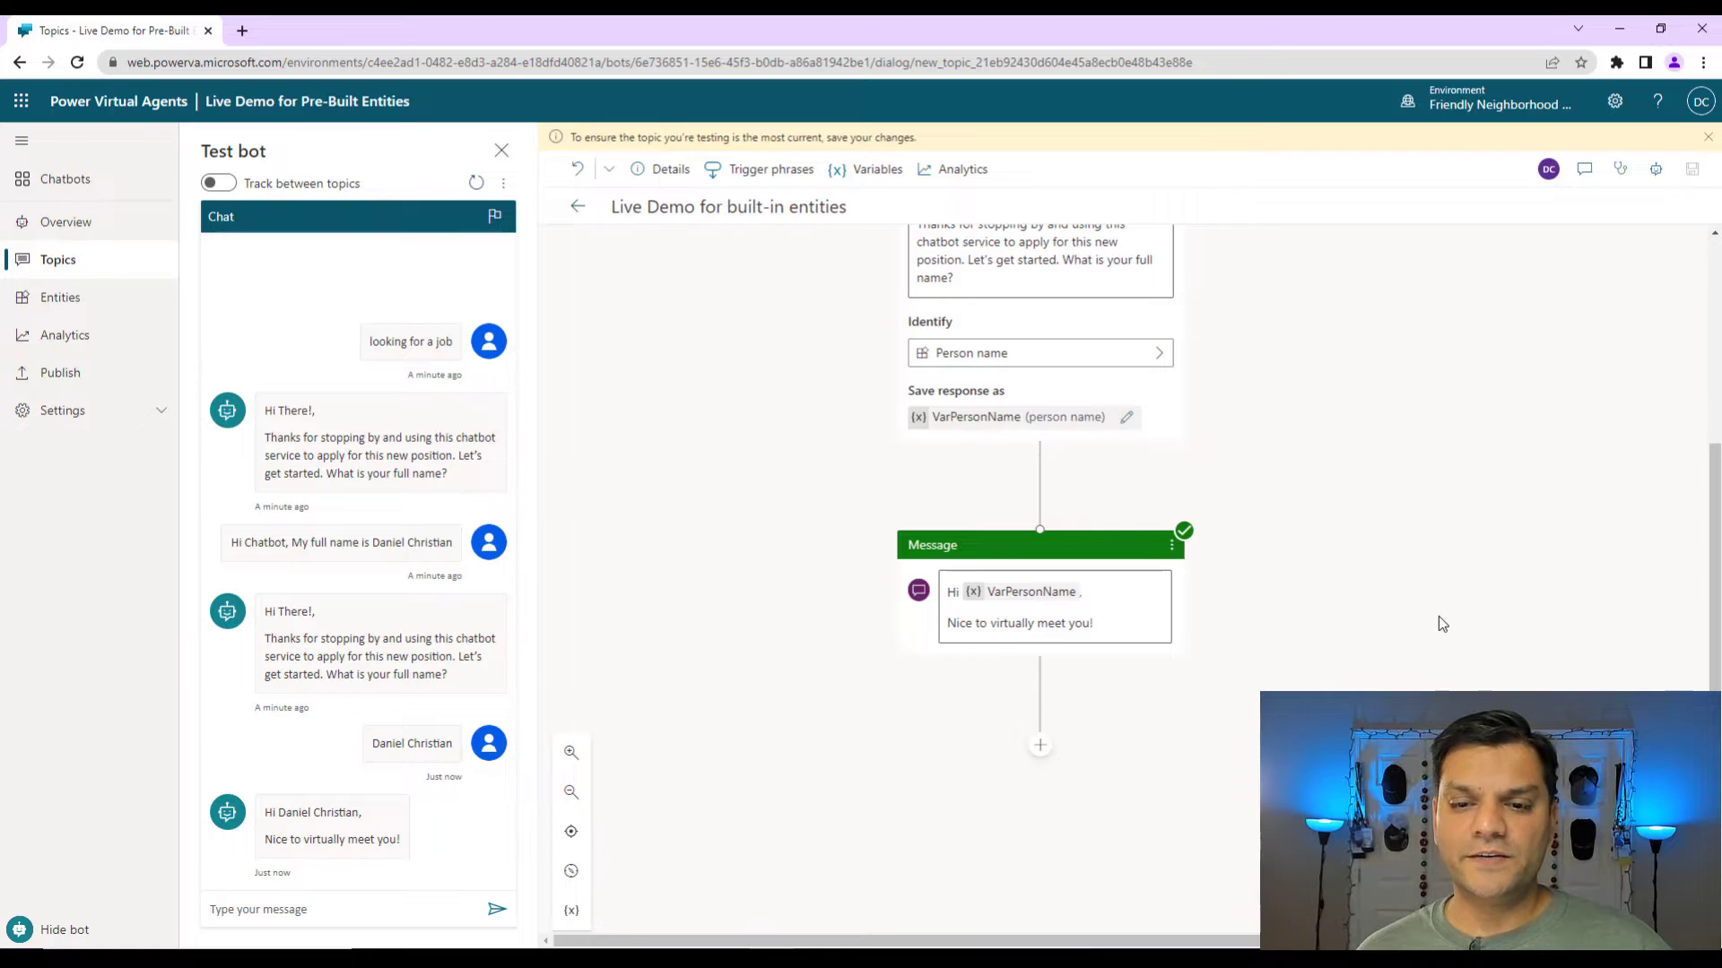
key("ctrl+s")
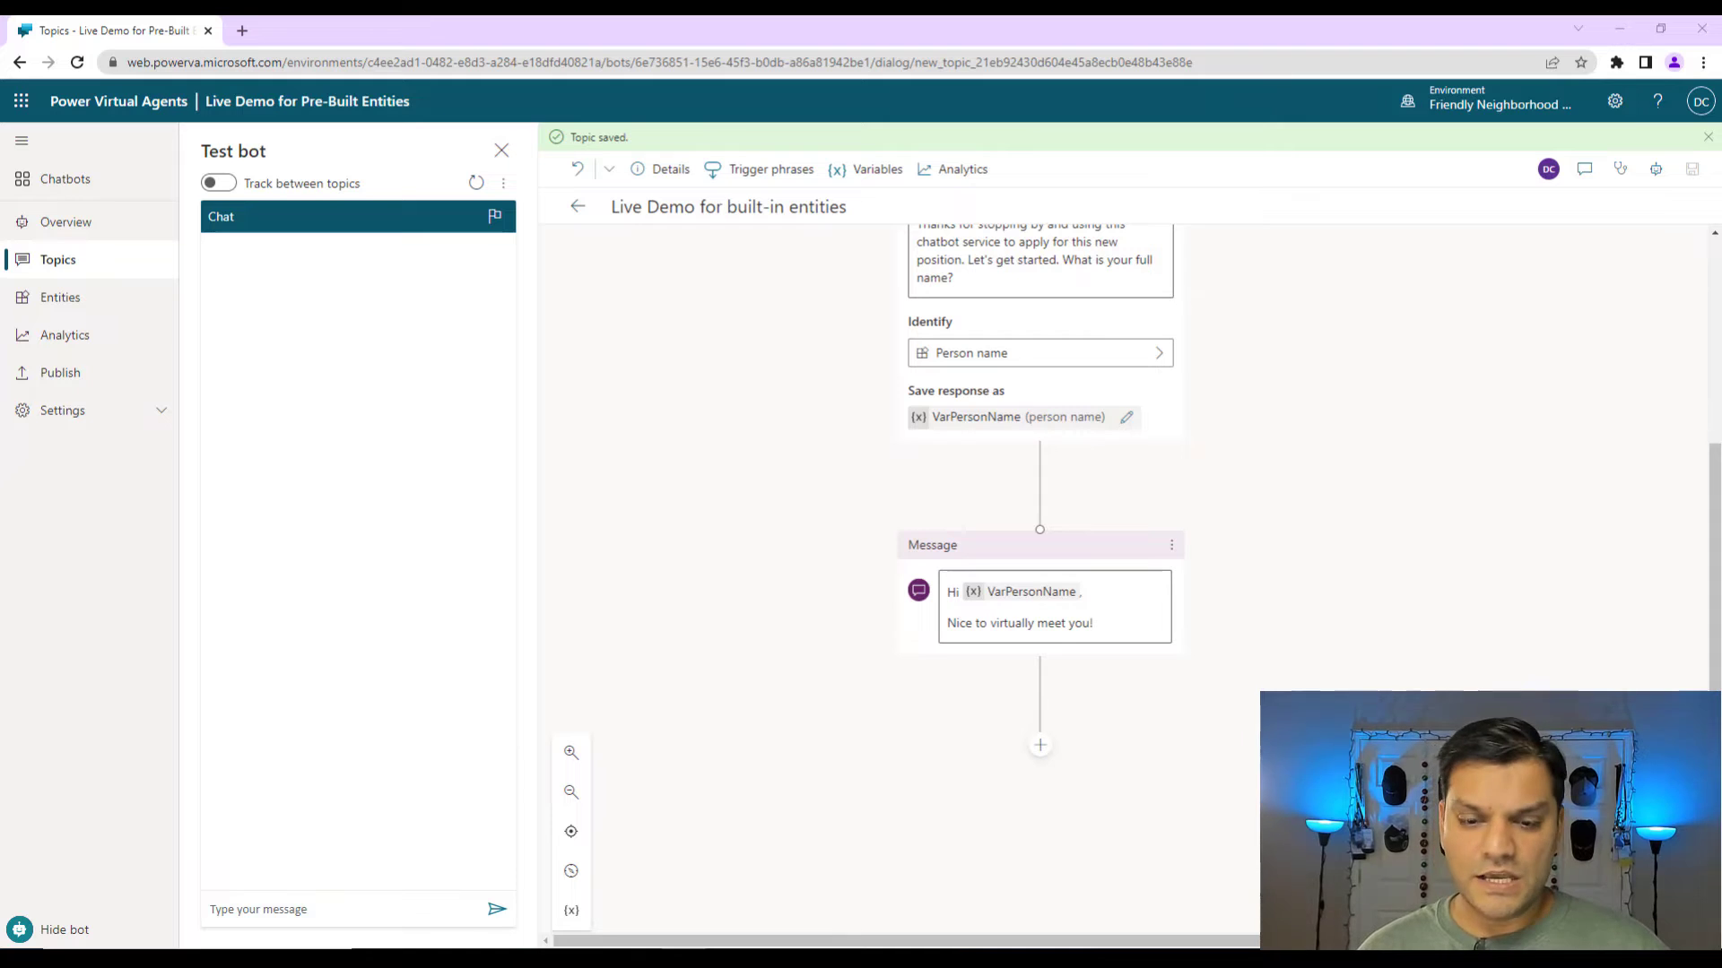
left_click(1040, 748)
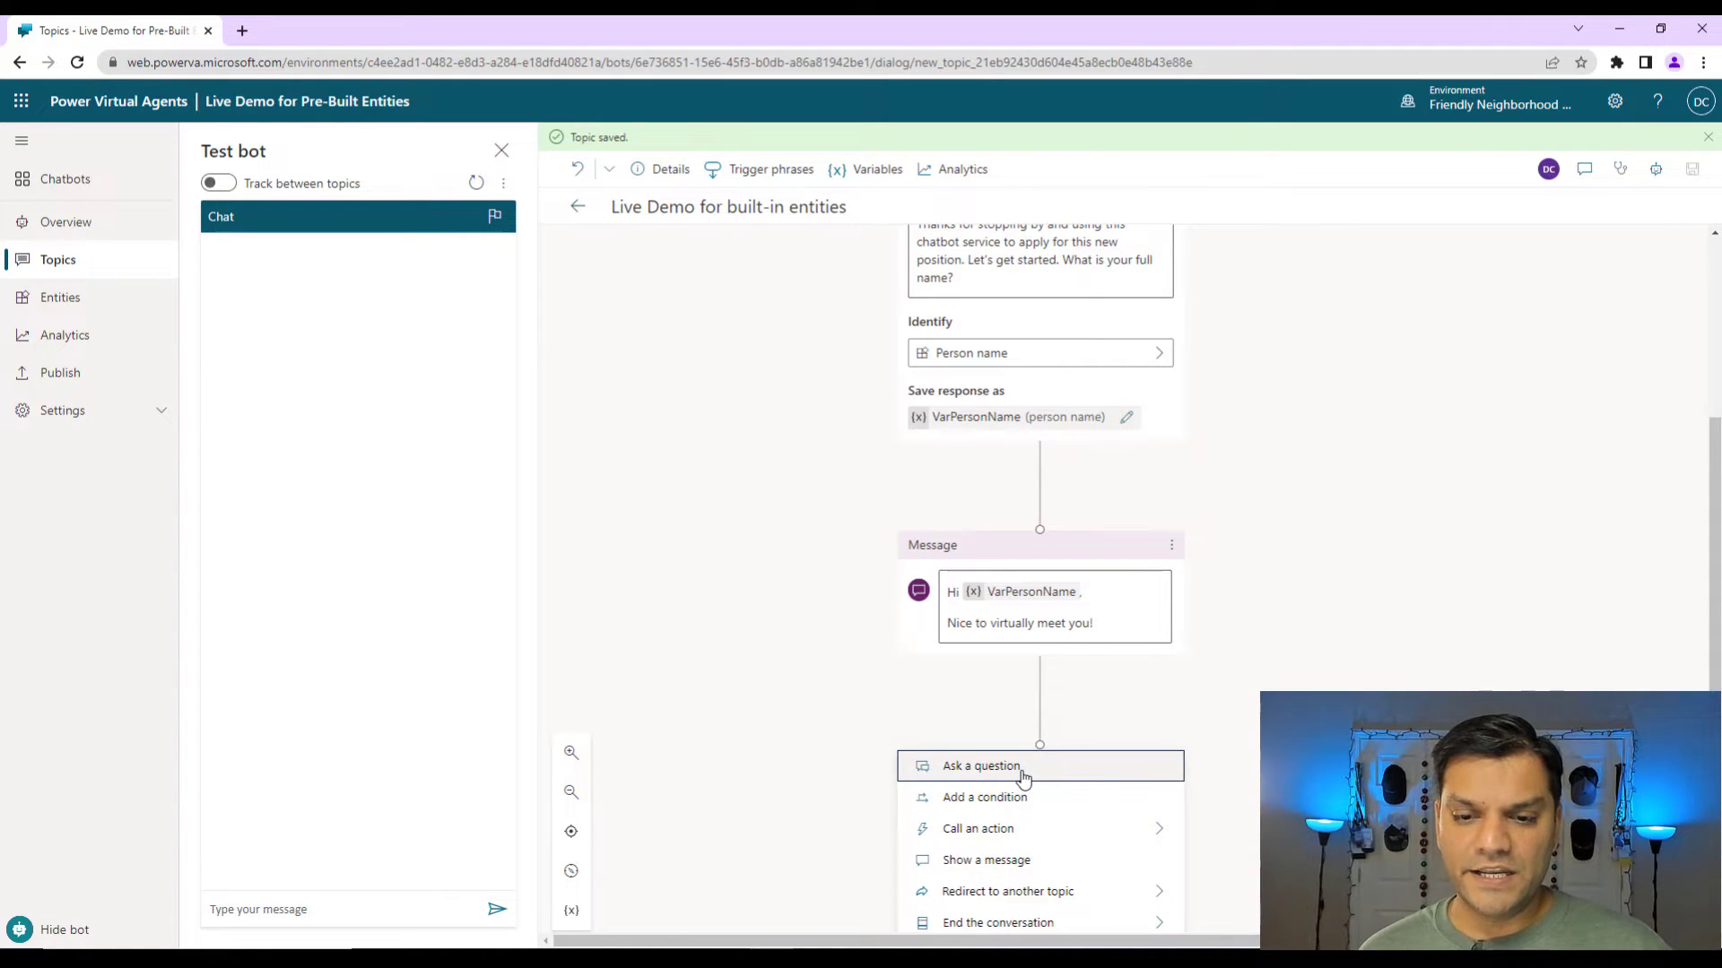
Add a question asking for the candidate's best email address, fixing a missing space after 'position.'.
left_click(1023, 769)
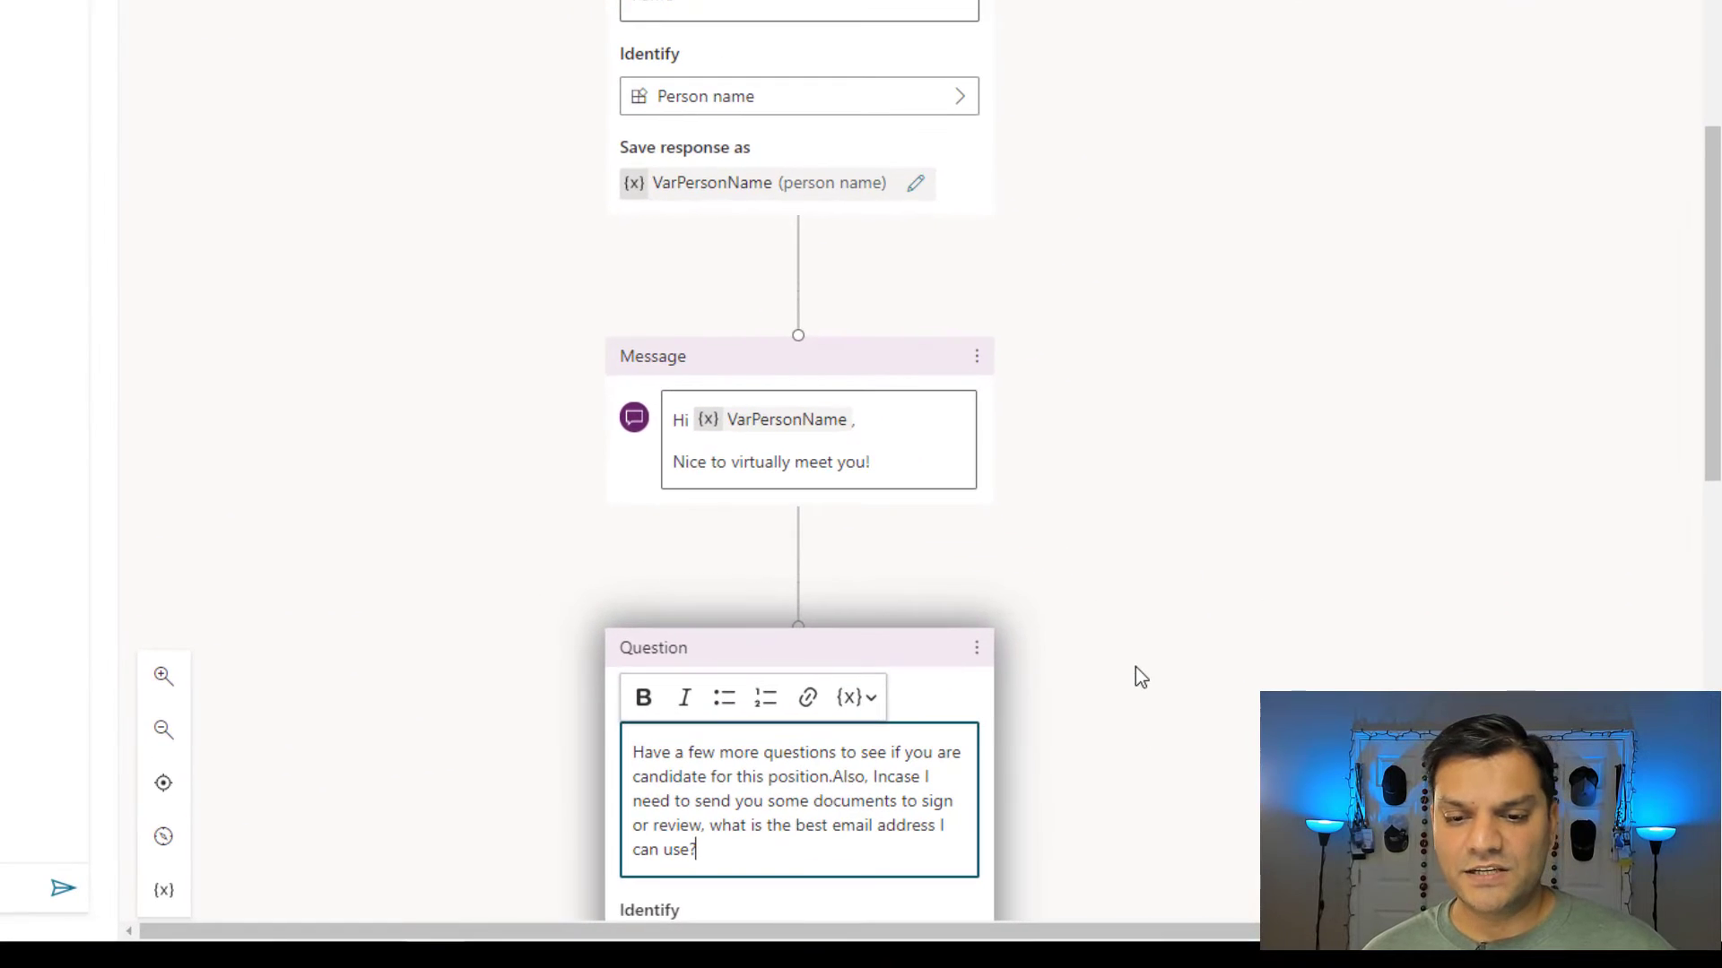
scroll(1290, 754, "down", 2)
left_click(1139, 677)
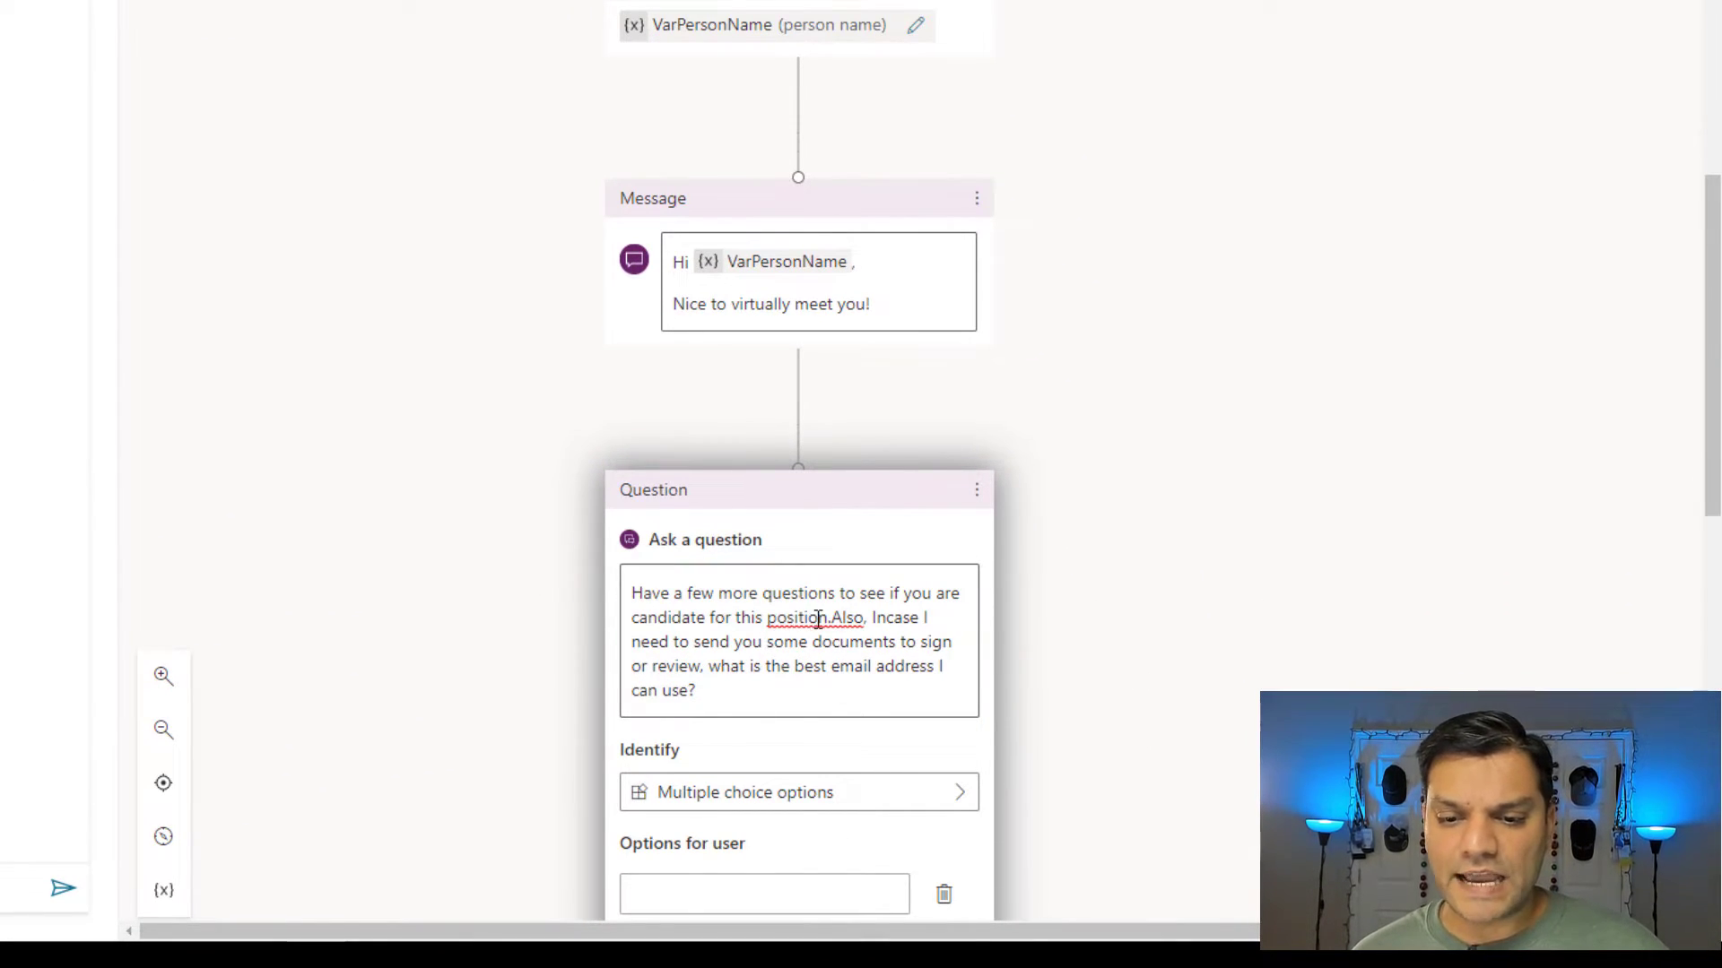
left_click(983, 599)
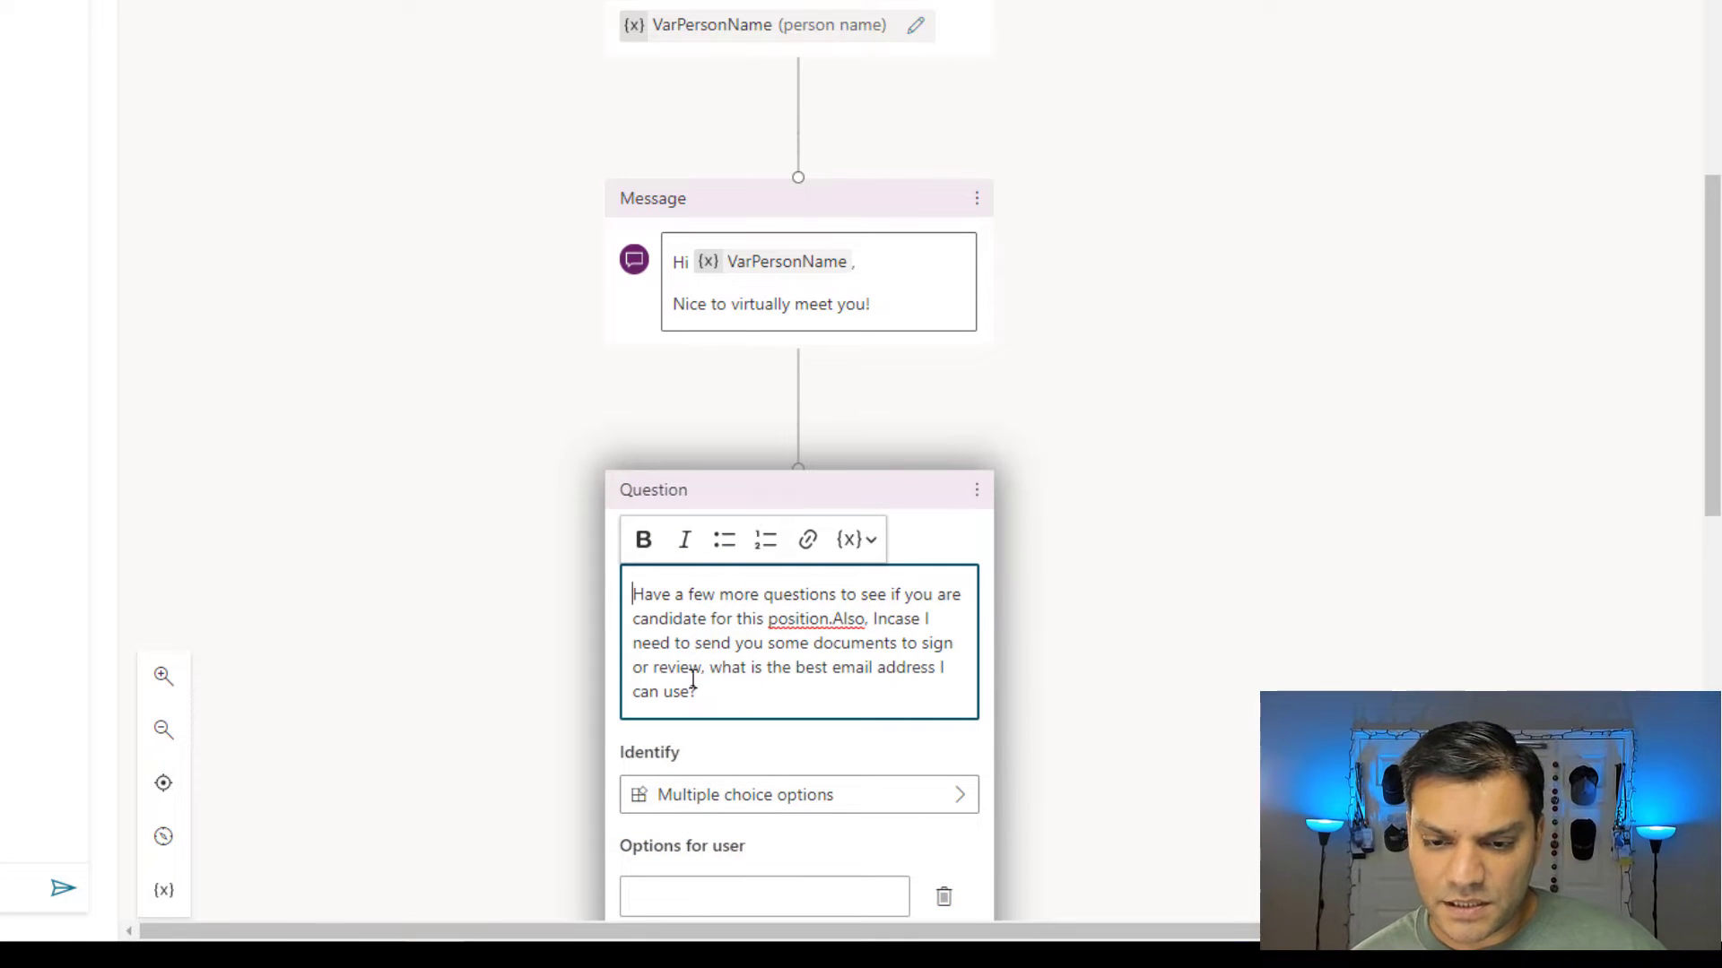
left_click(836, 621)
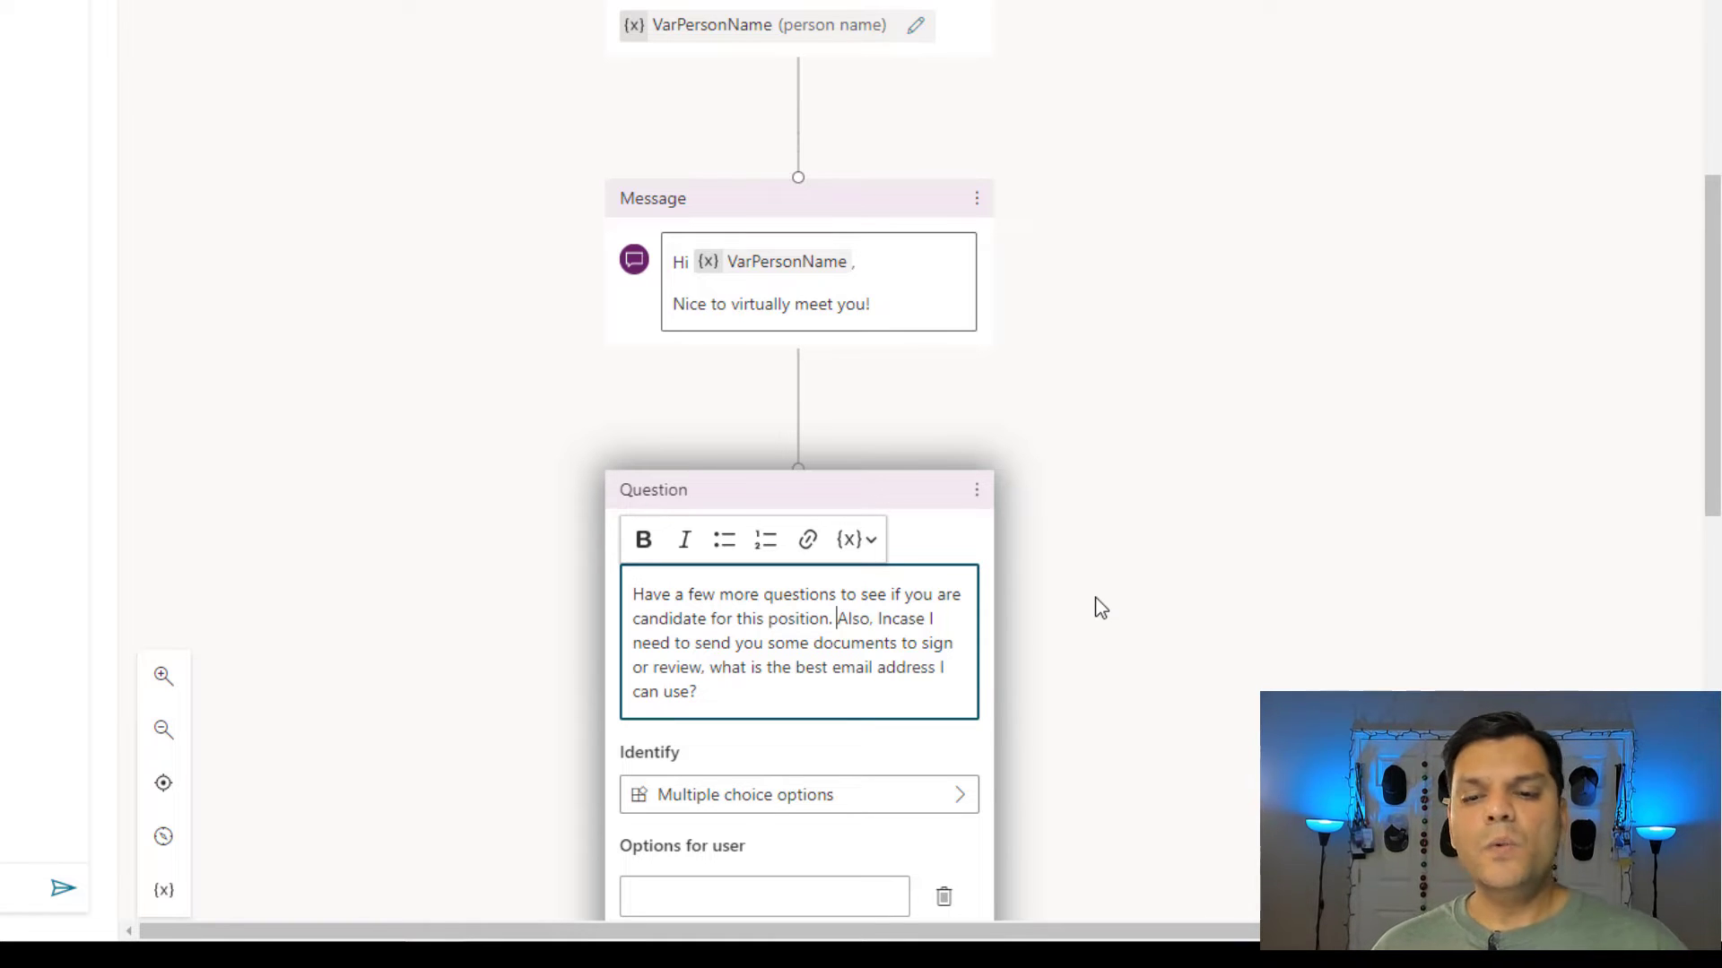
scroll(1098, 607, "down", 3)
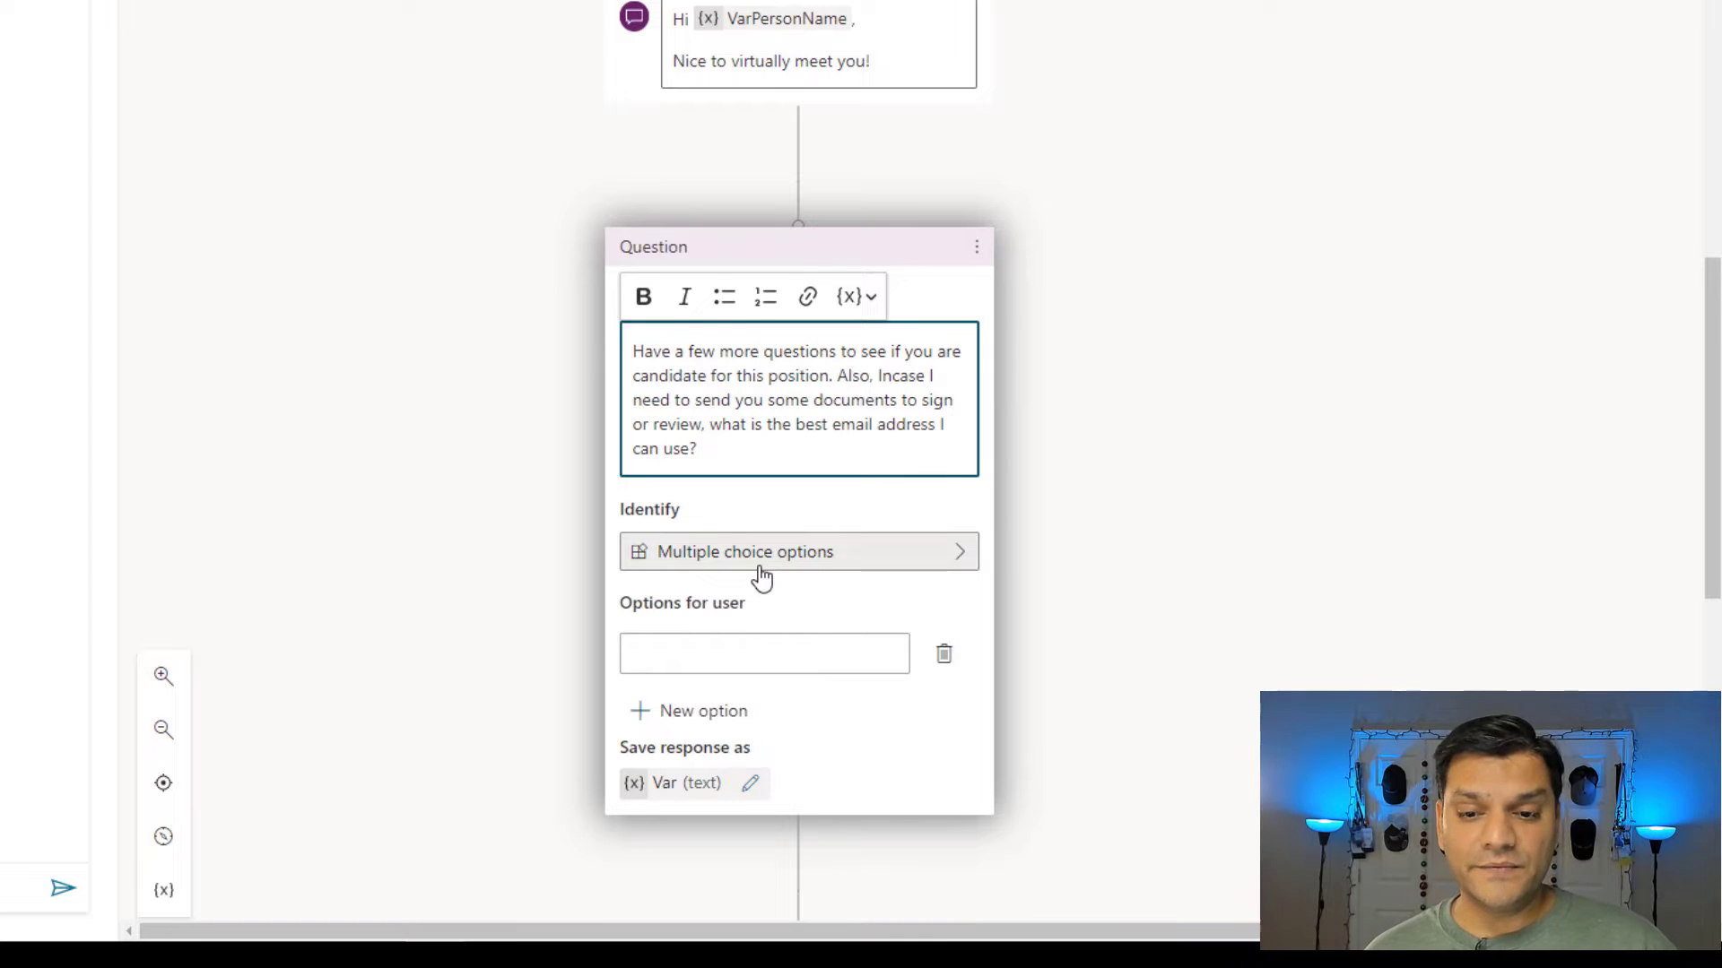
Identify the answer as the Email prebuilt entity and rename its variable to VarEmail.
left_click(761, 578)
left_click(1089, 421)
type("en")
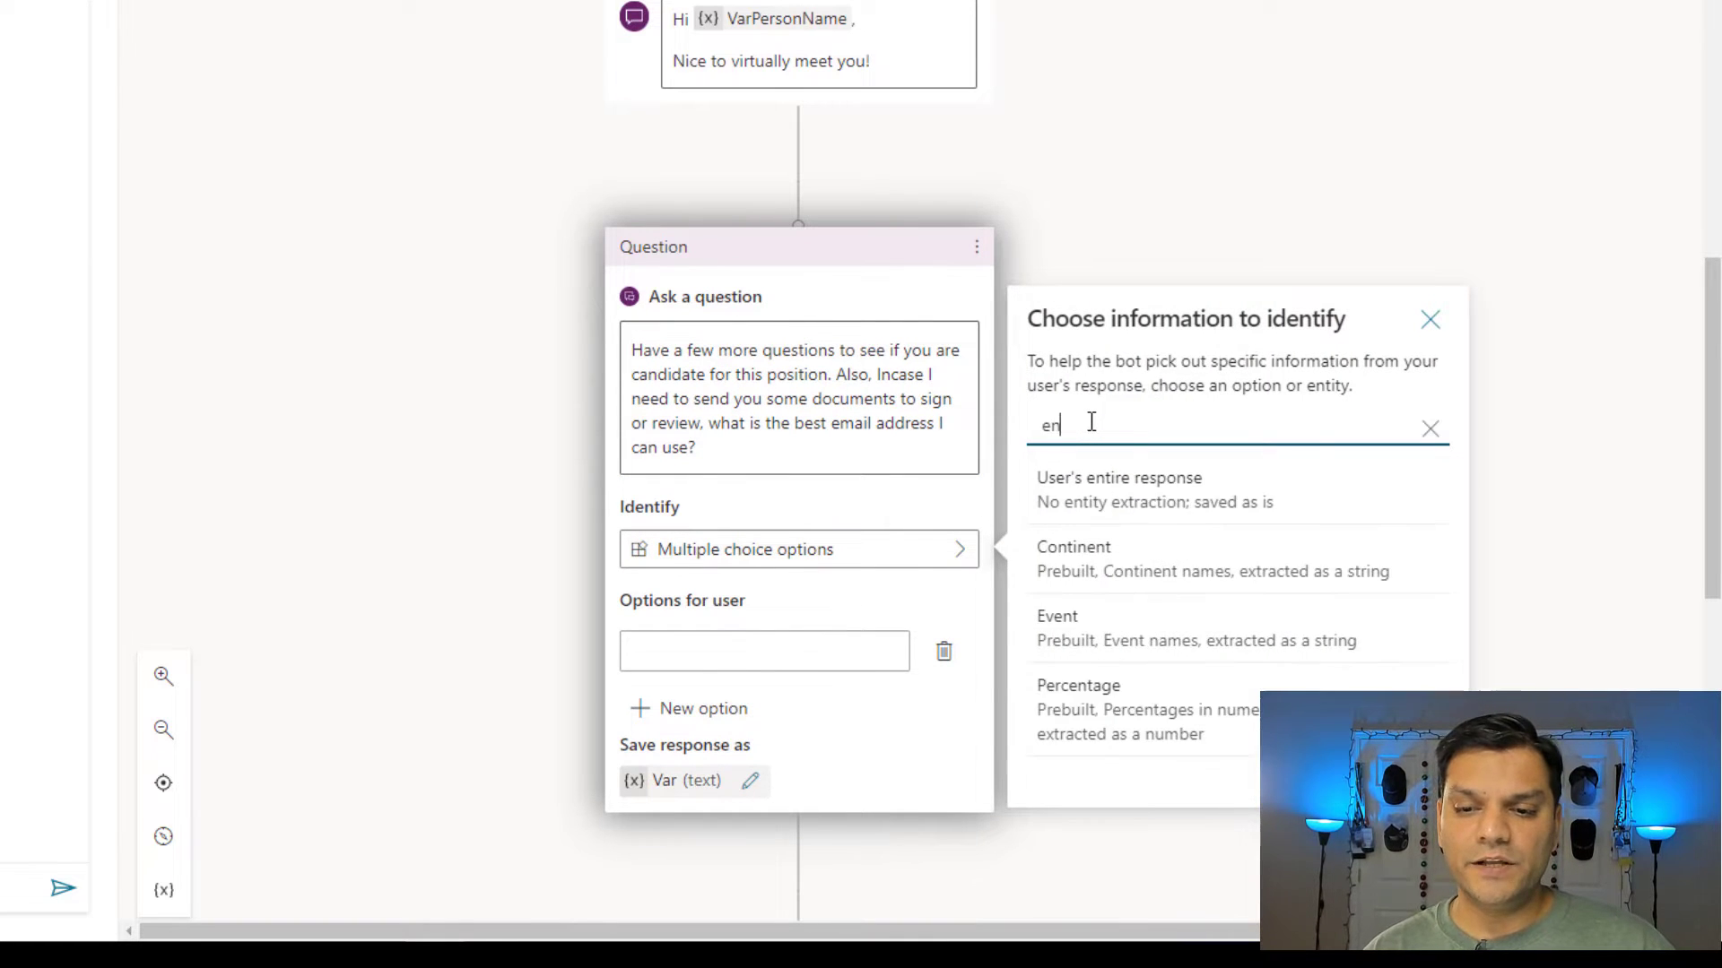
type("a")
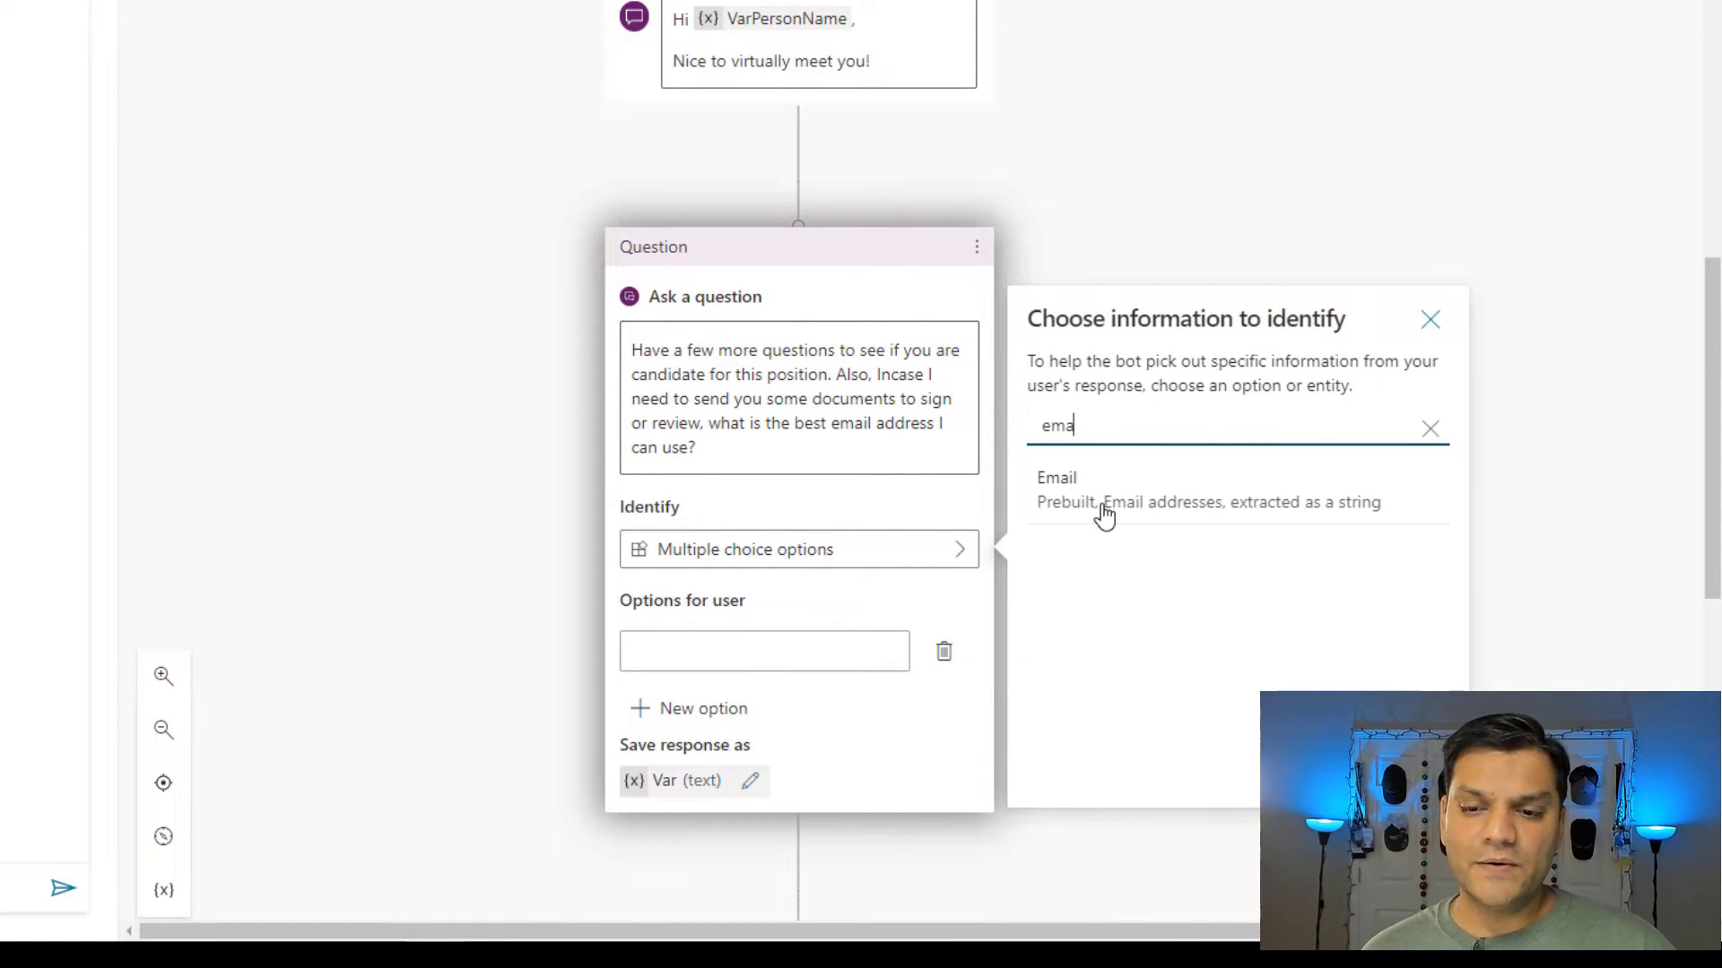
left_click(1238, 527)
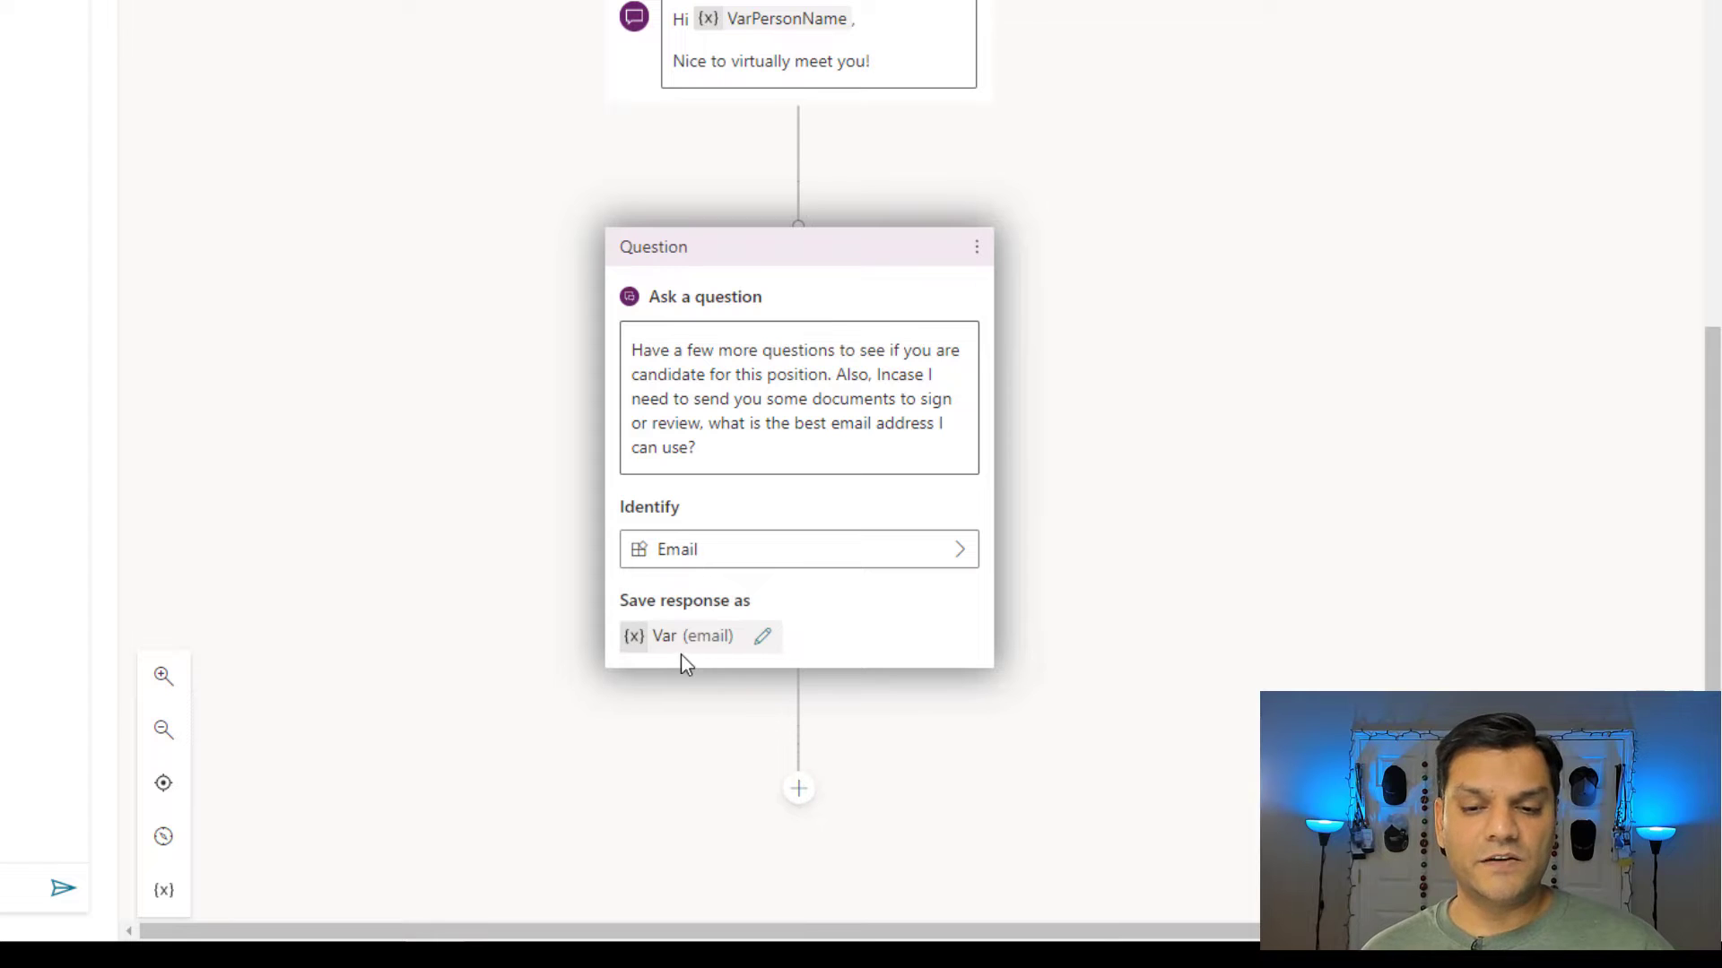
left_click(761, 638)
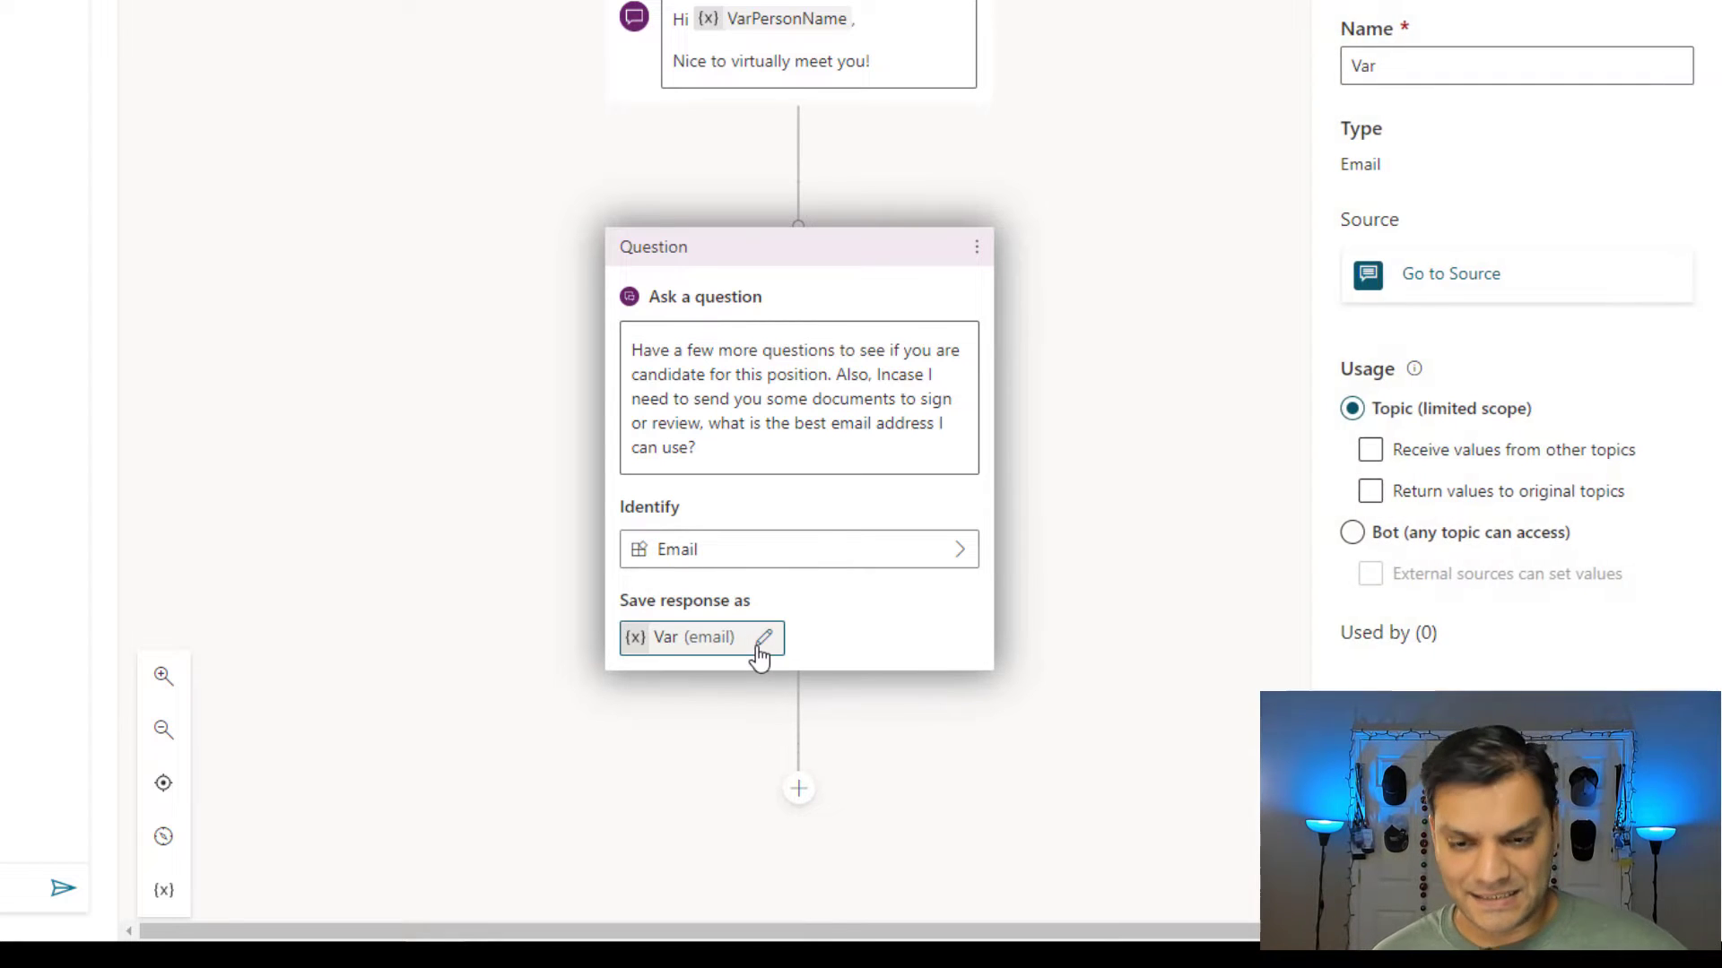
left_click(1560, 62)
type("Email")
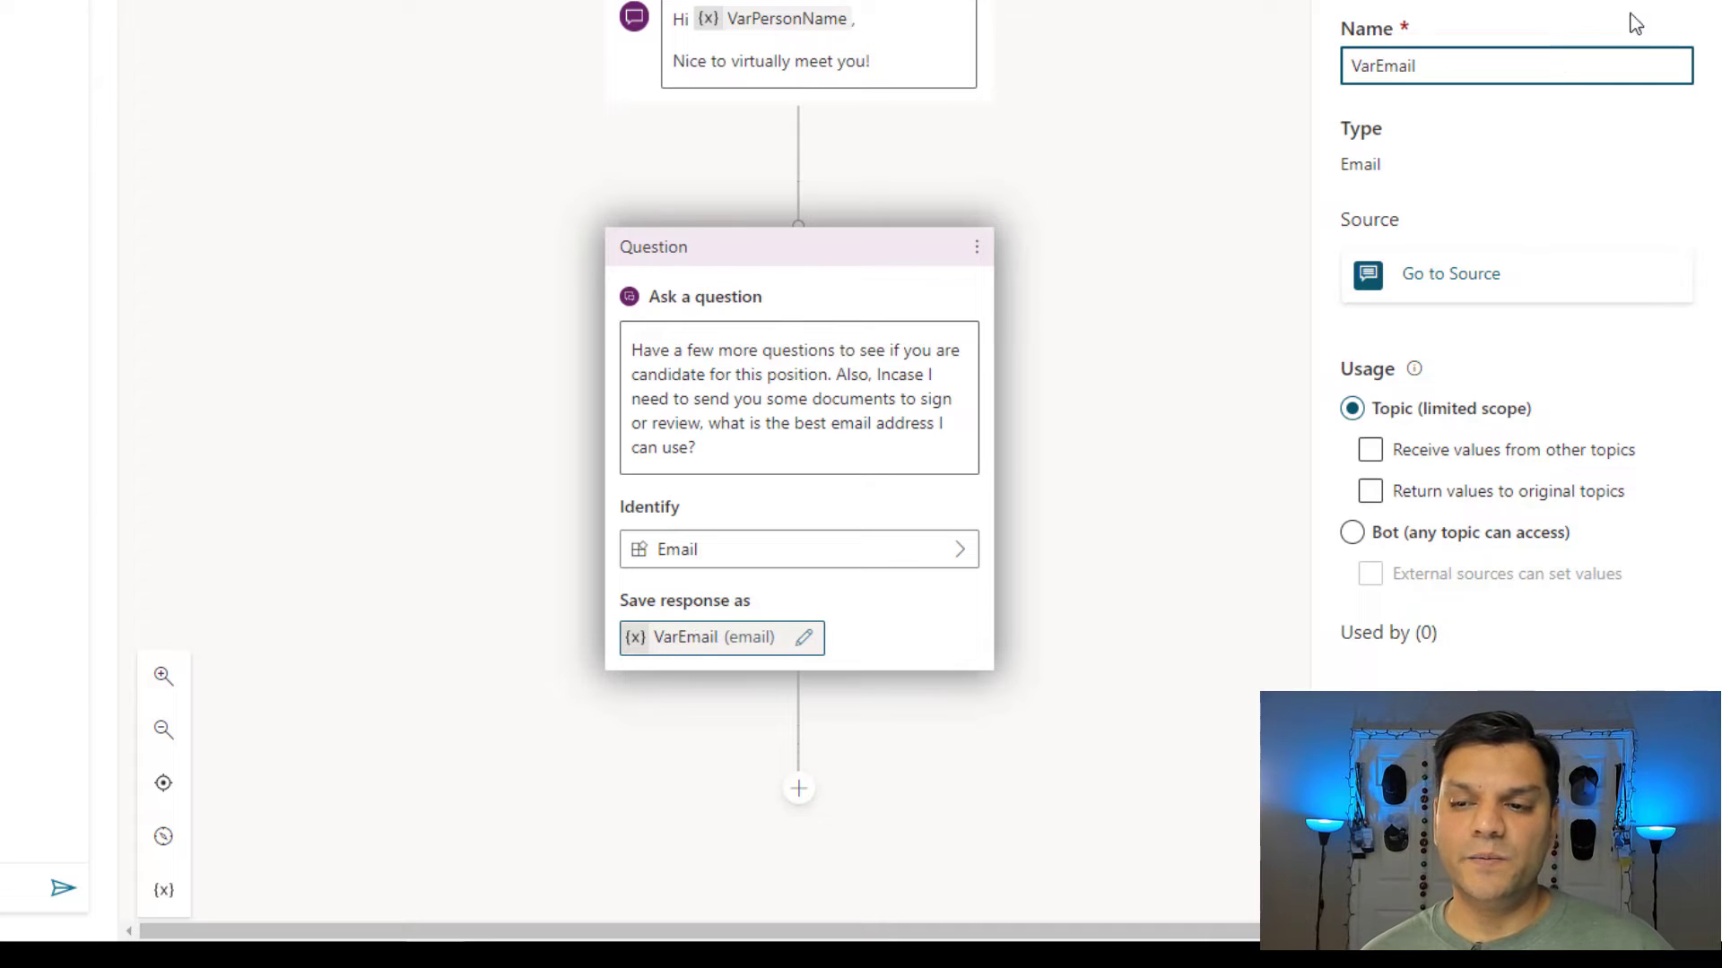
left_click(1155, 498)
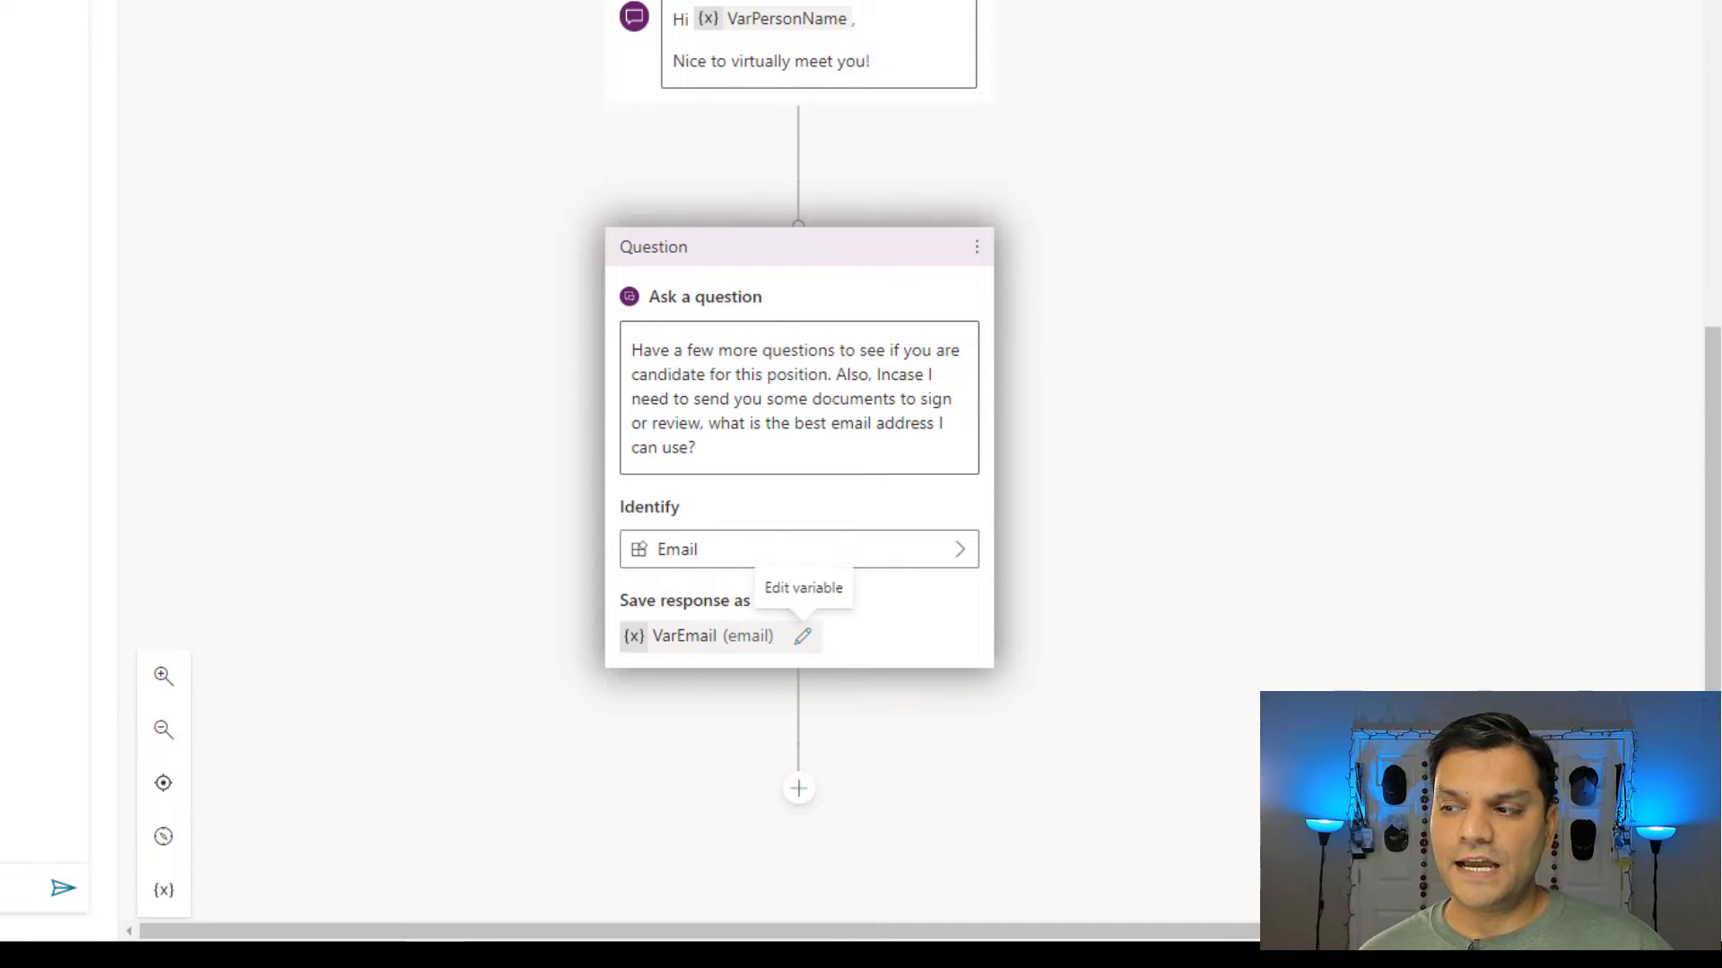
left_click(801, 793)
Add the message 'Understood. We will use VarEmail to communicate with you via email.' and save.
scroll(992, 786, "down", 3)
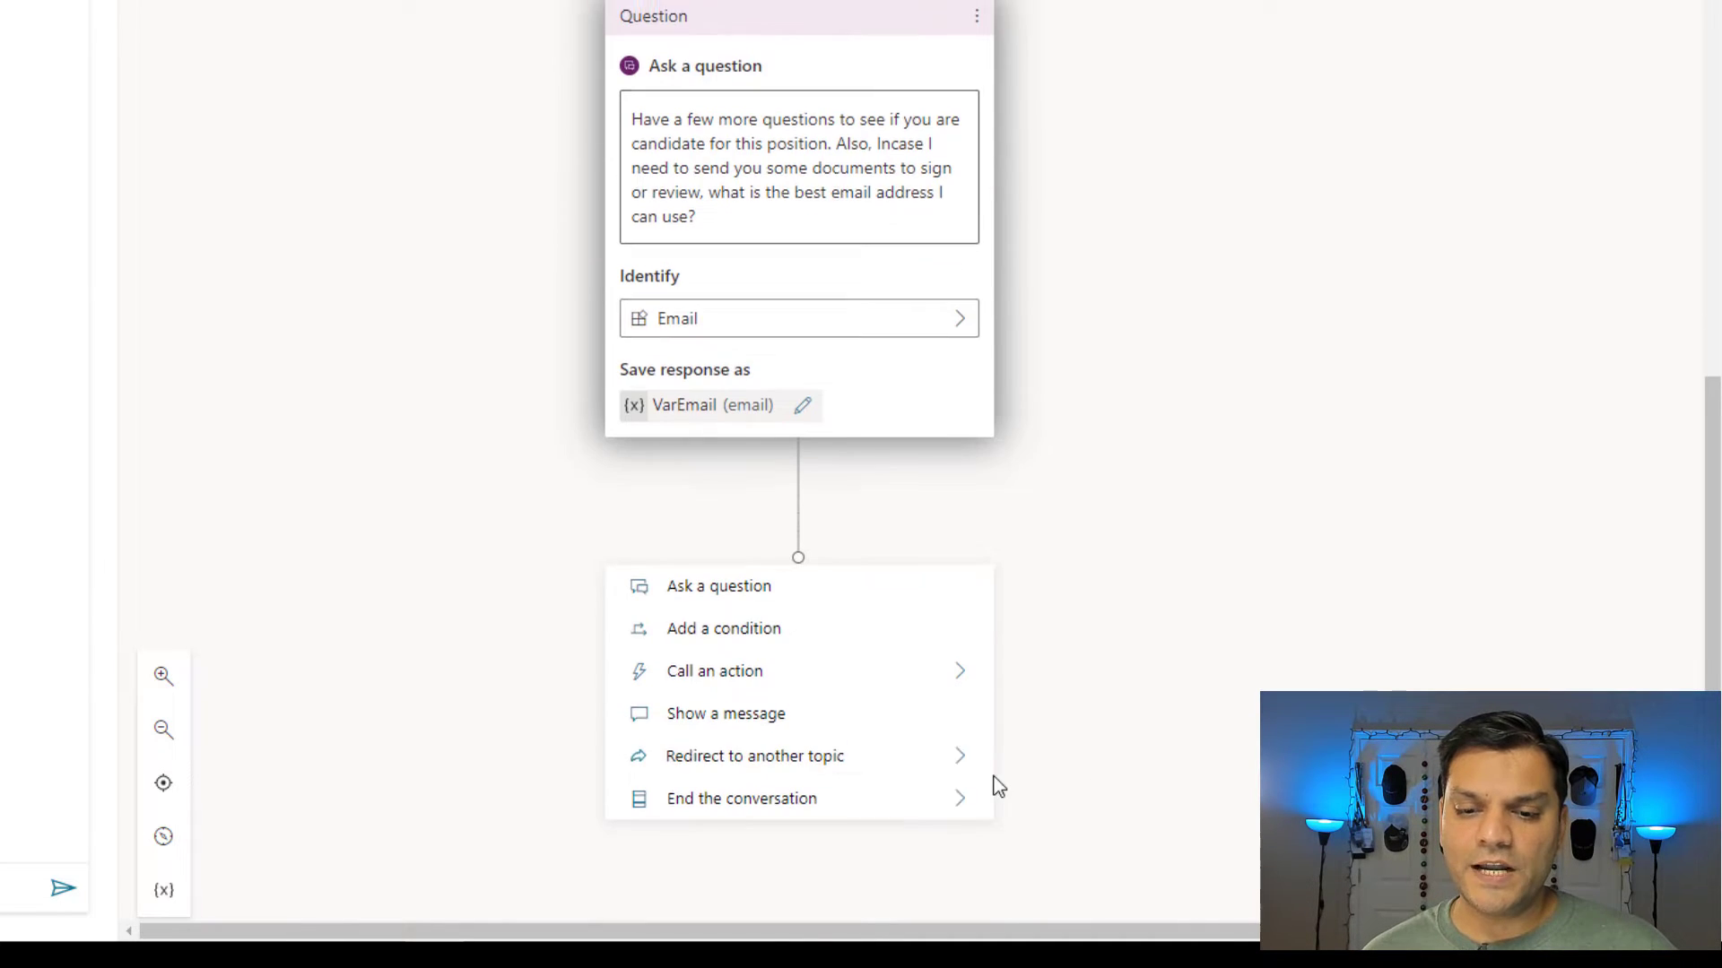
left_click(805, 712)
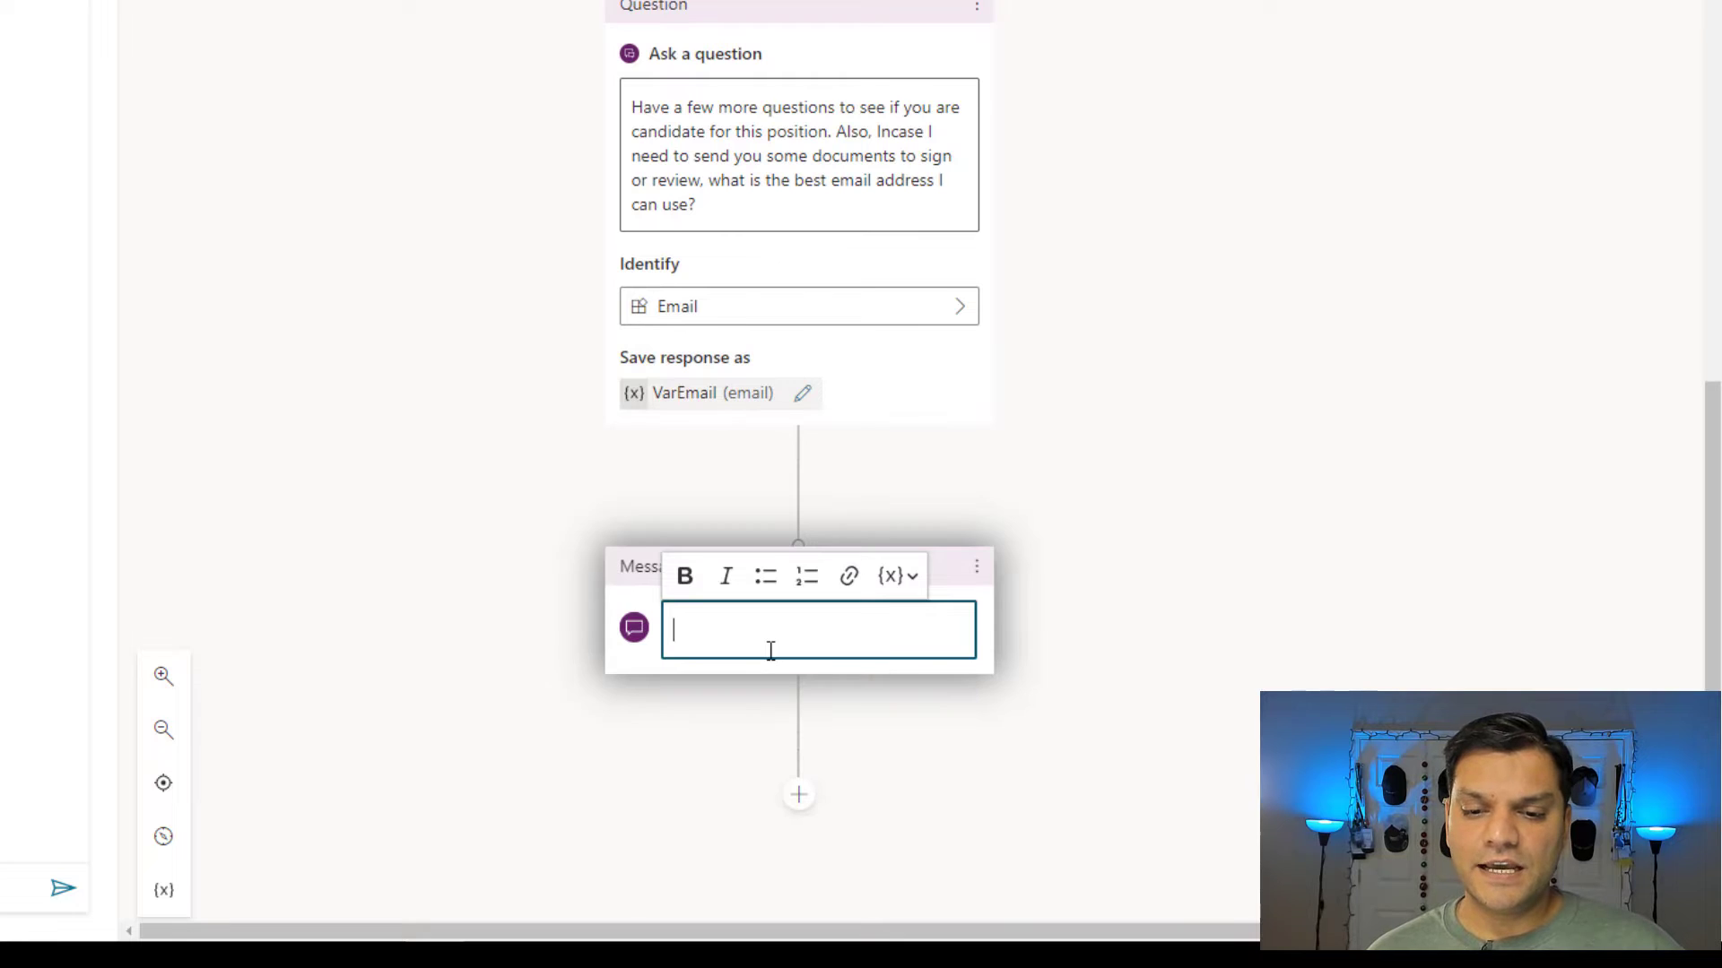
type("Understood. We will use  to communicate with you via email.")
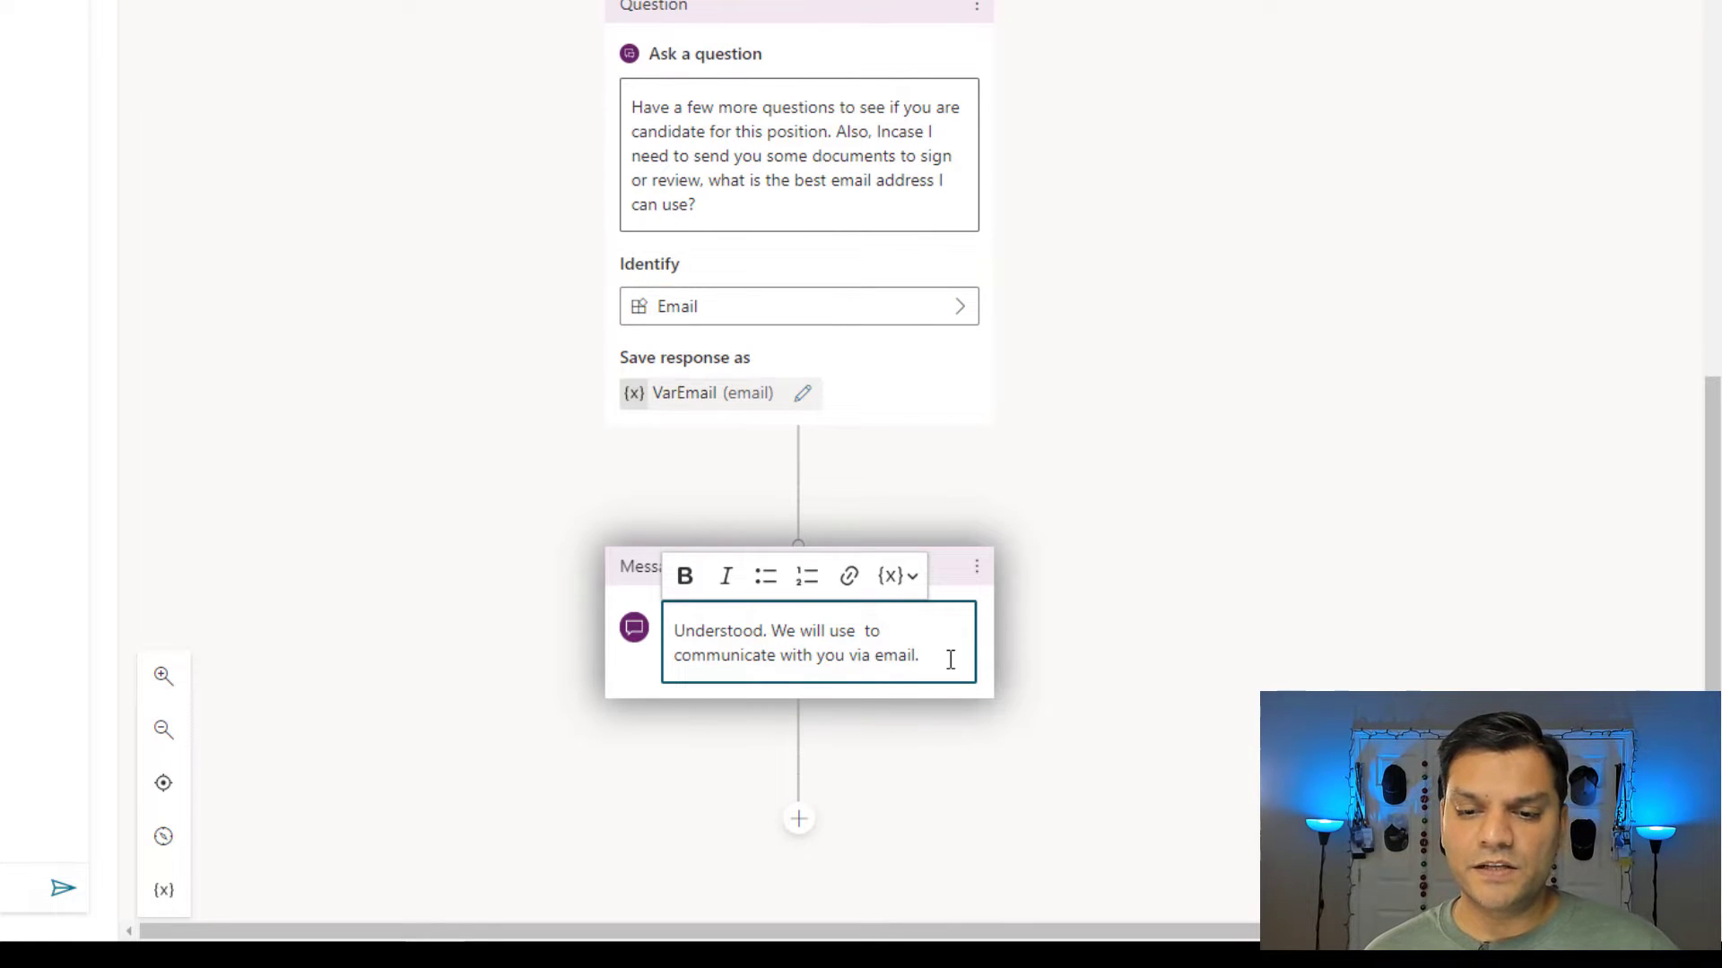
left_click(865, 630)
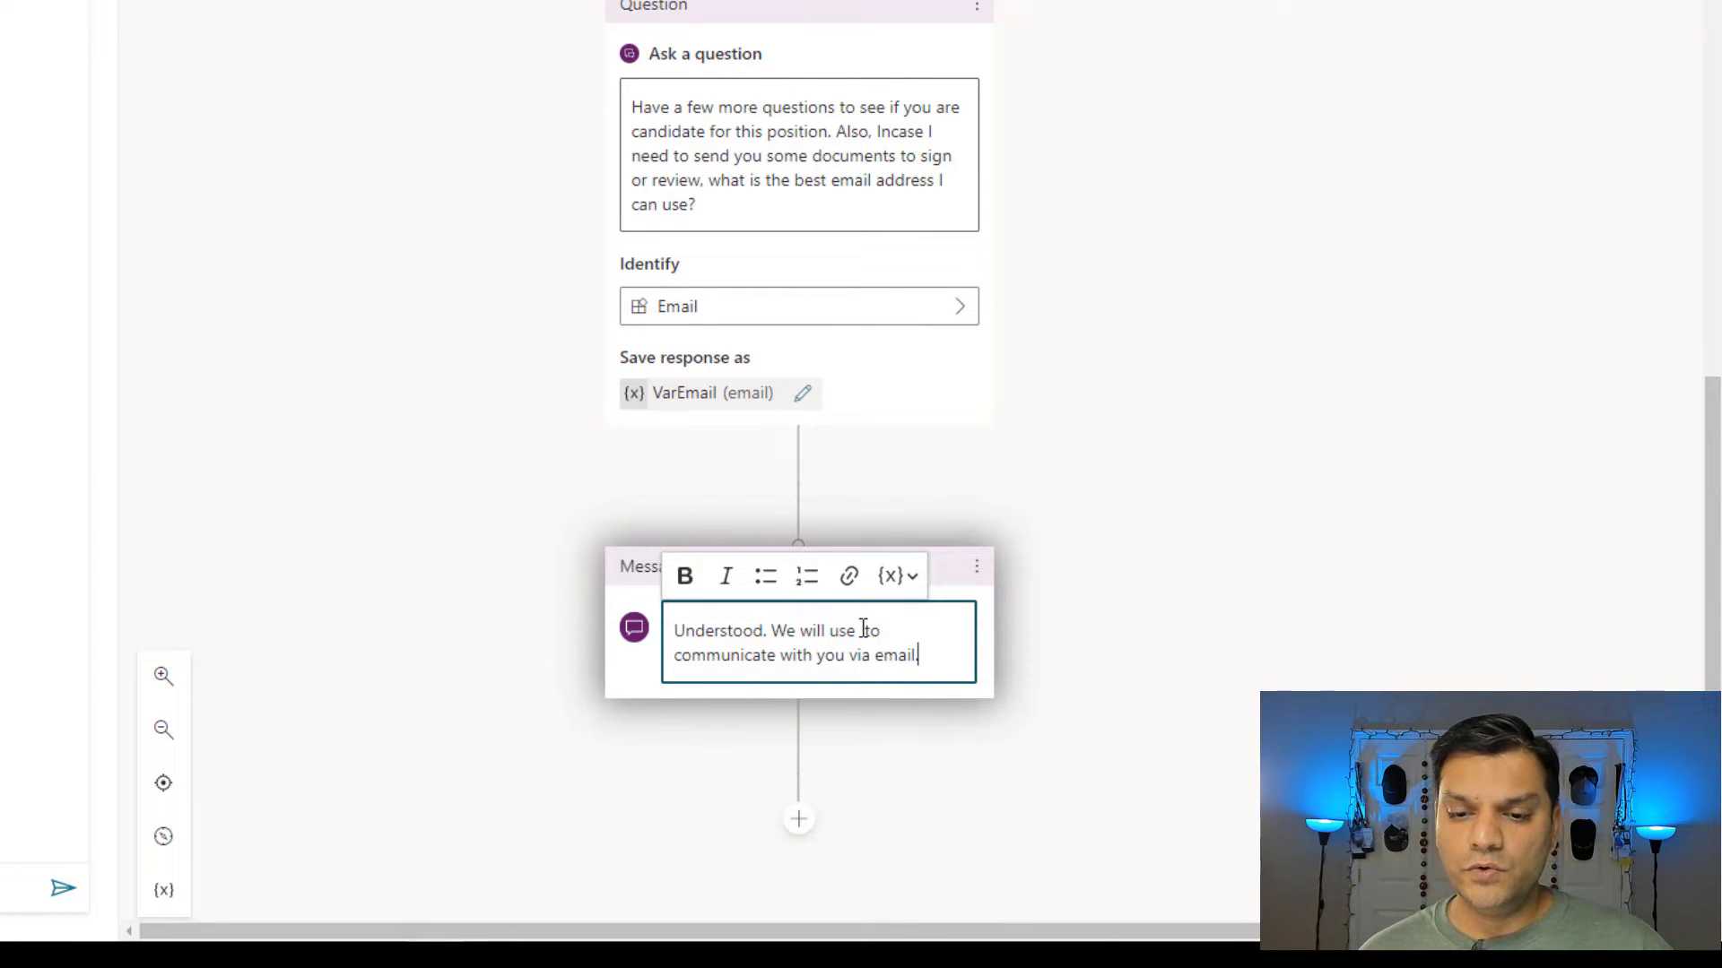
left_click(895, 577)
left_click(942, 796)
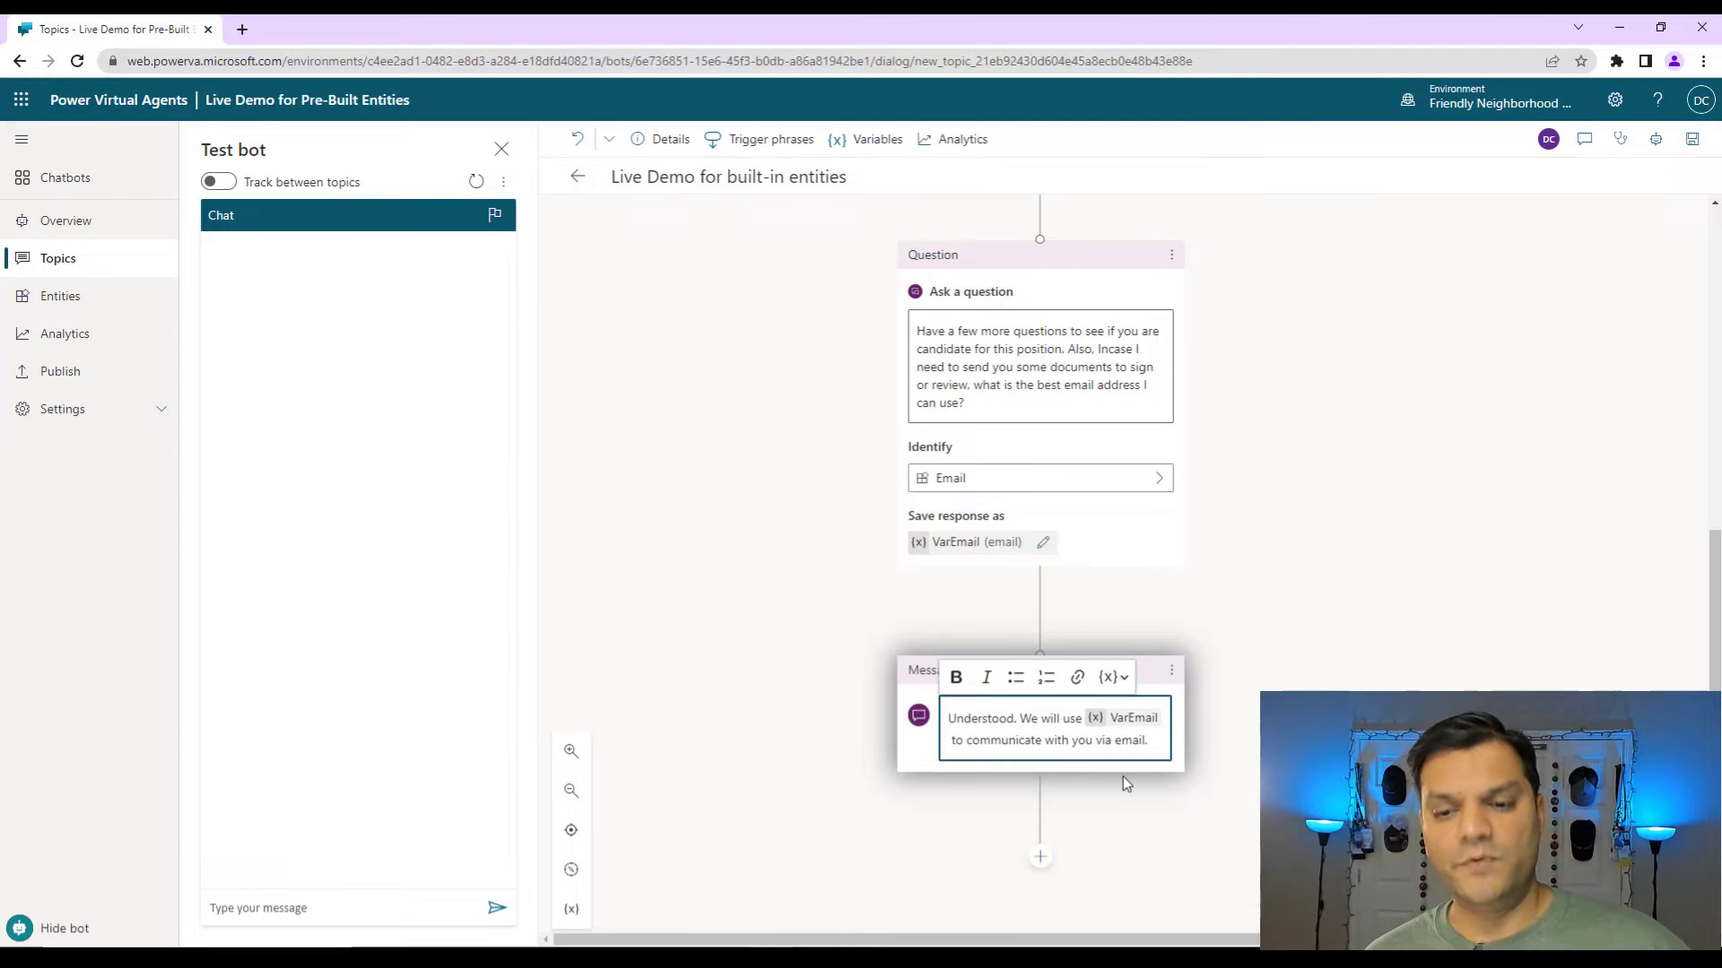
left_click(1693, 140)
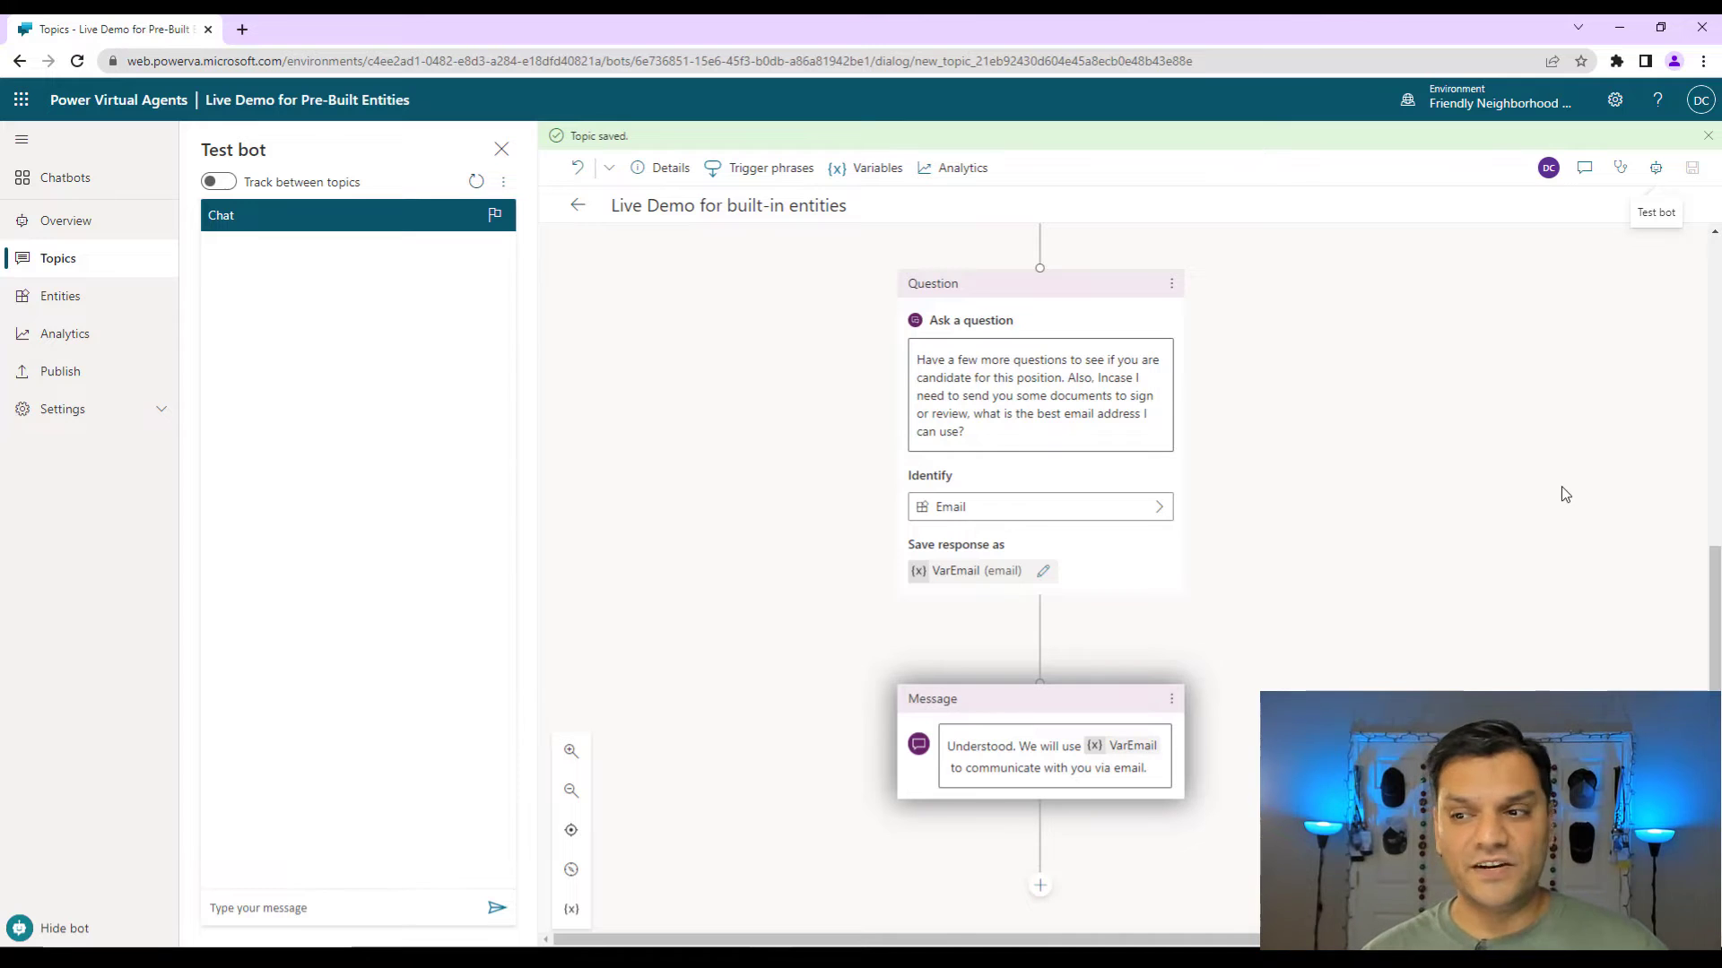
left_click(299, 907)
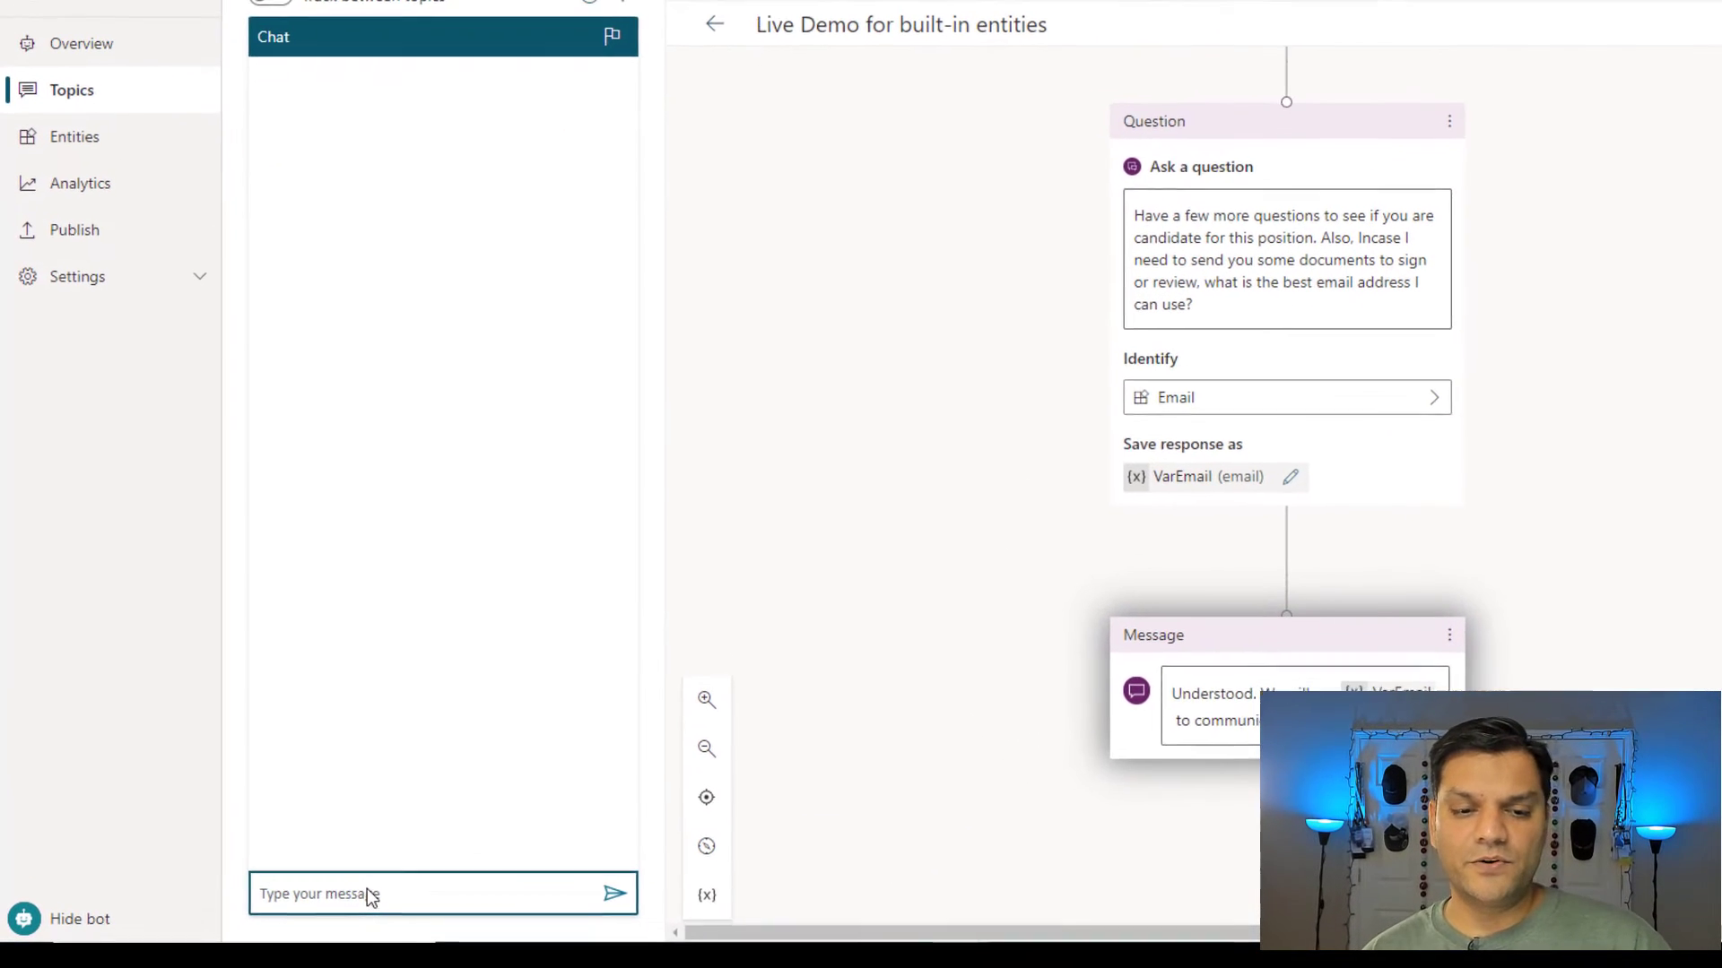
Start the test chat with 'Hi' and 'Looking for a job', then paste the applicant's name reply.
type("Hi")
key("Return")
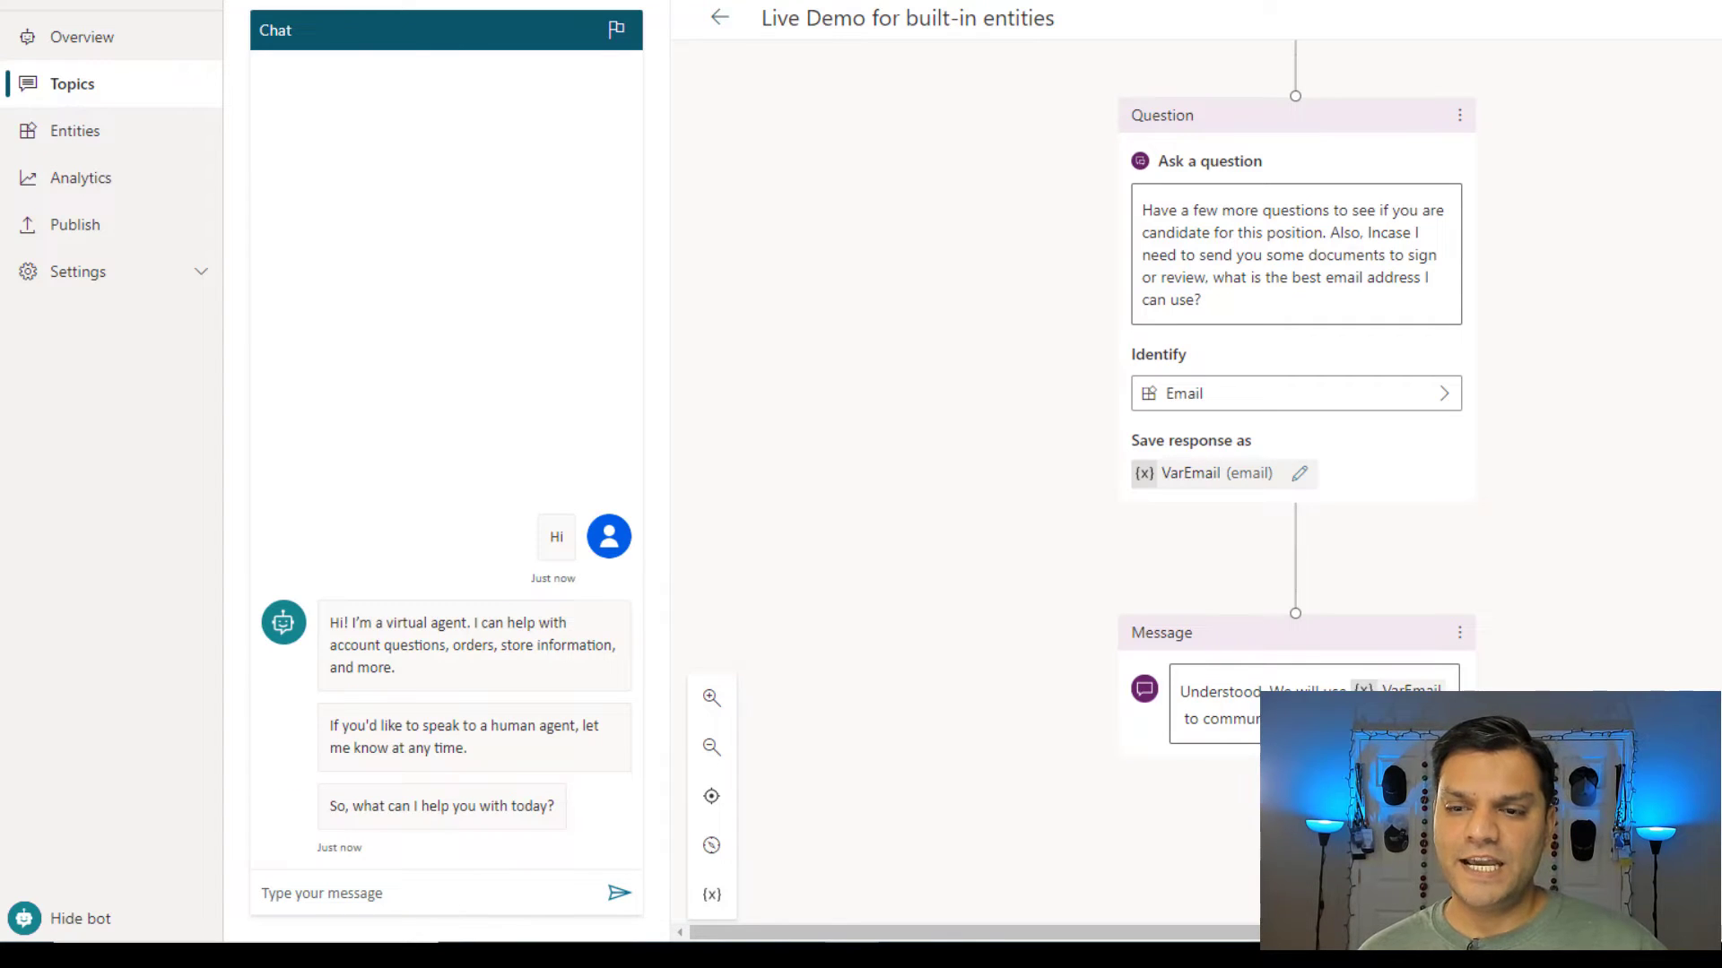
left_click(522, 901)
type("Loo")
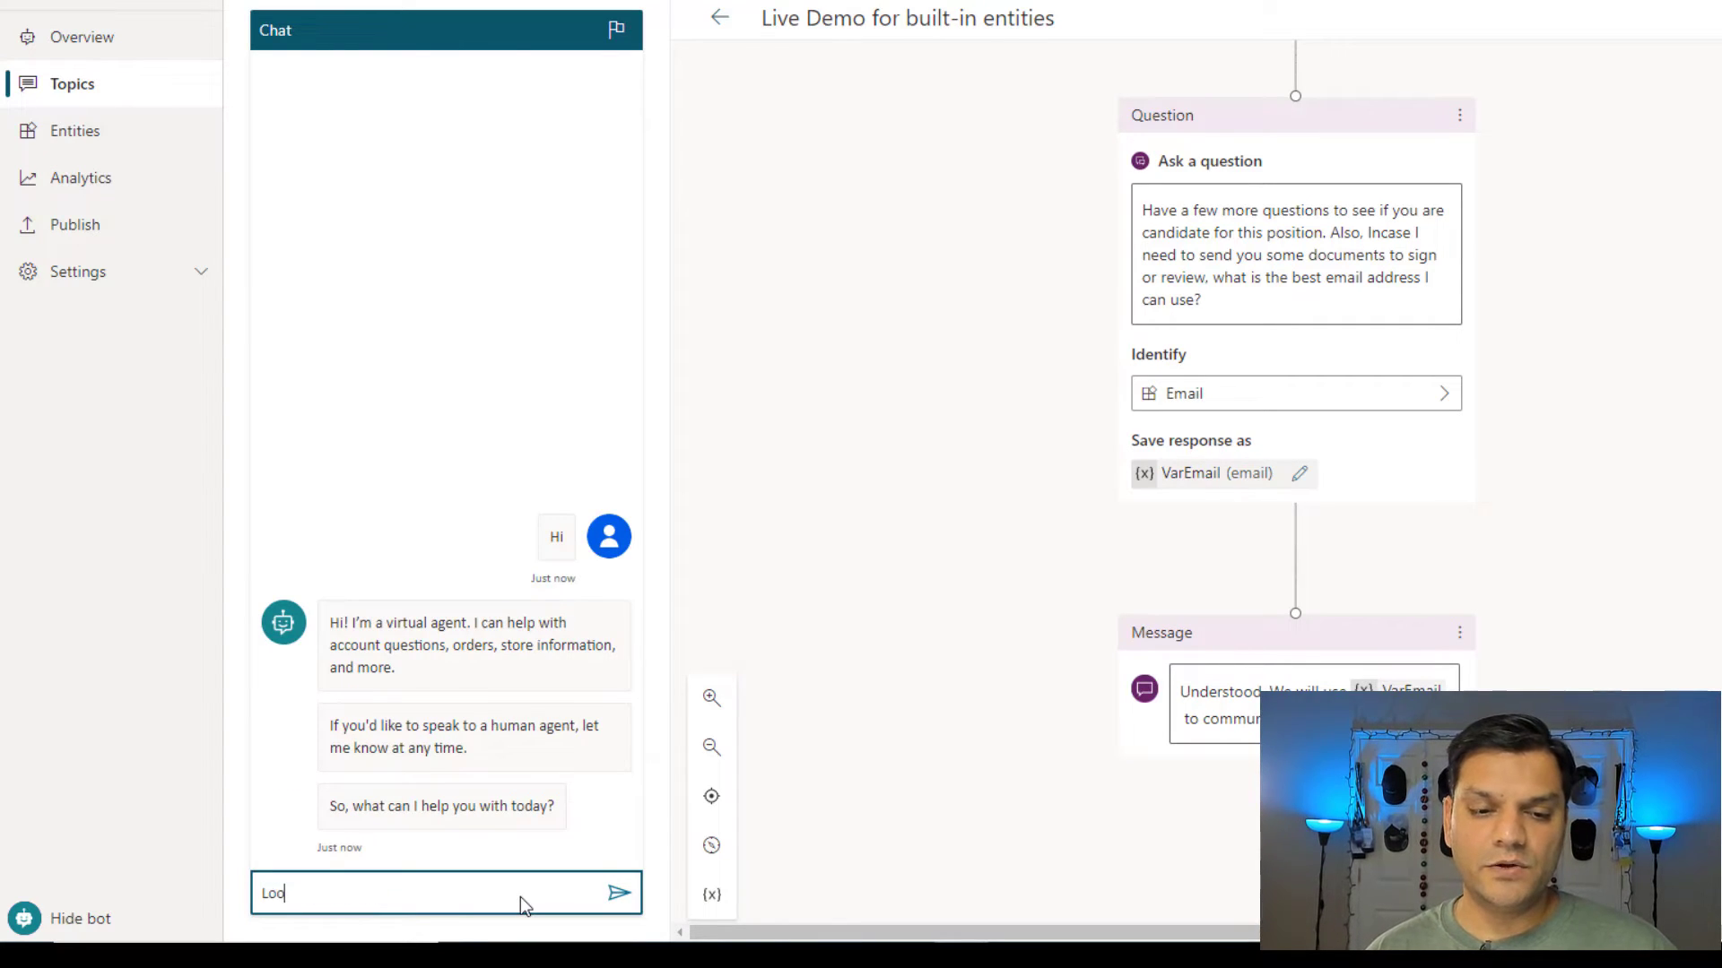
type("king for a job")
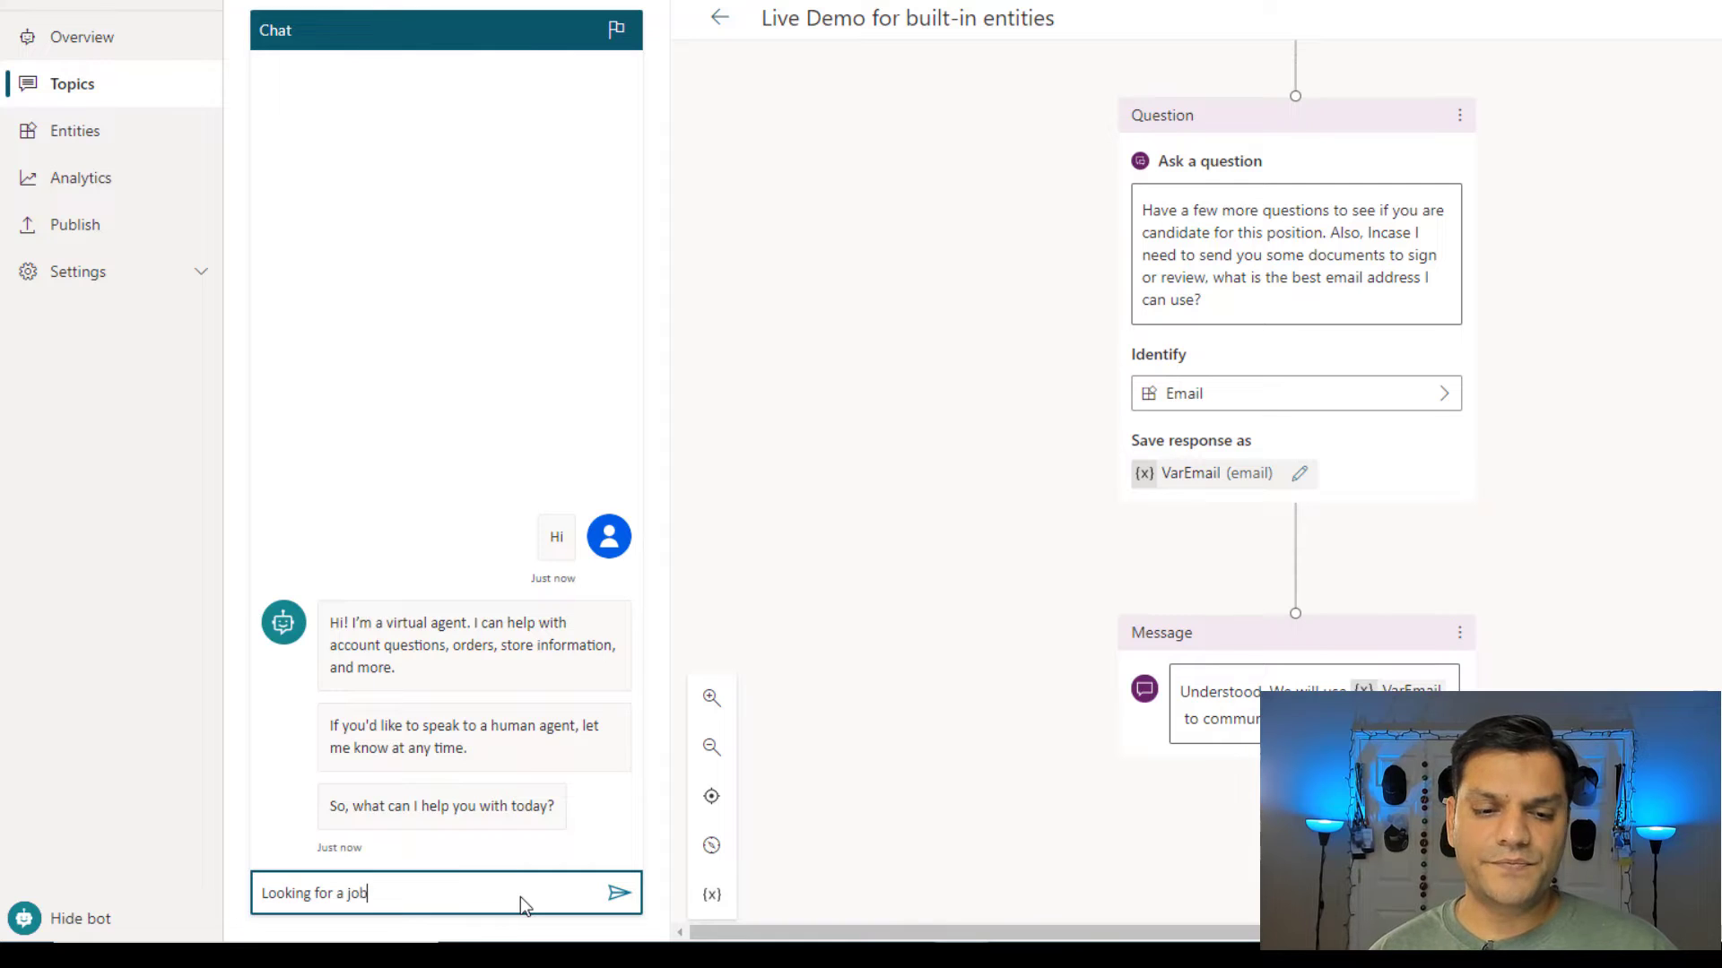
key("Return")
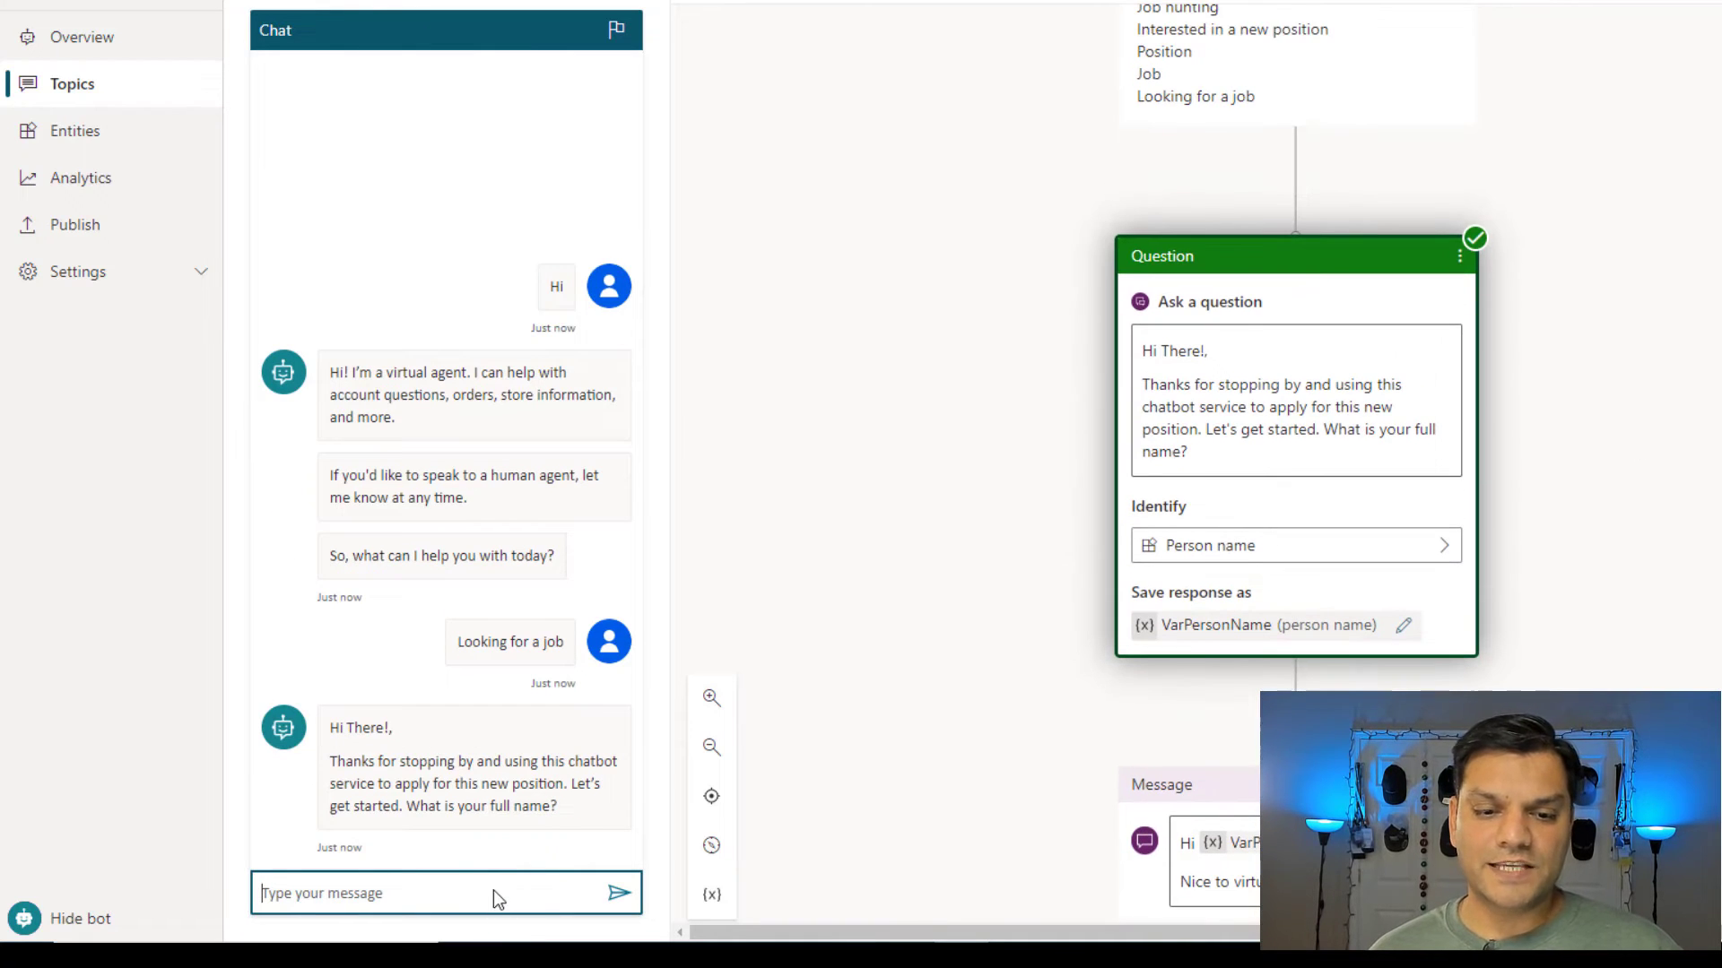
left_click(493, 901)
mouse_move(959, 955)
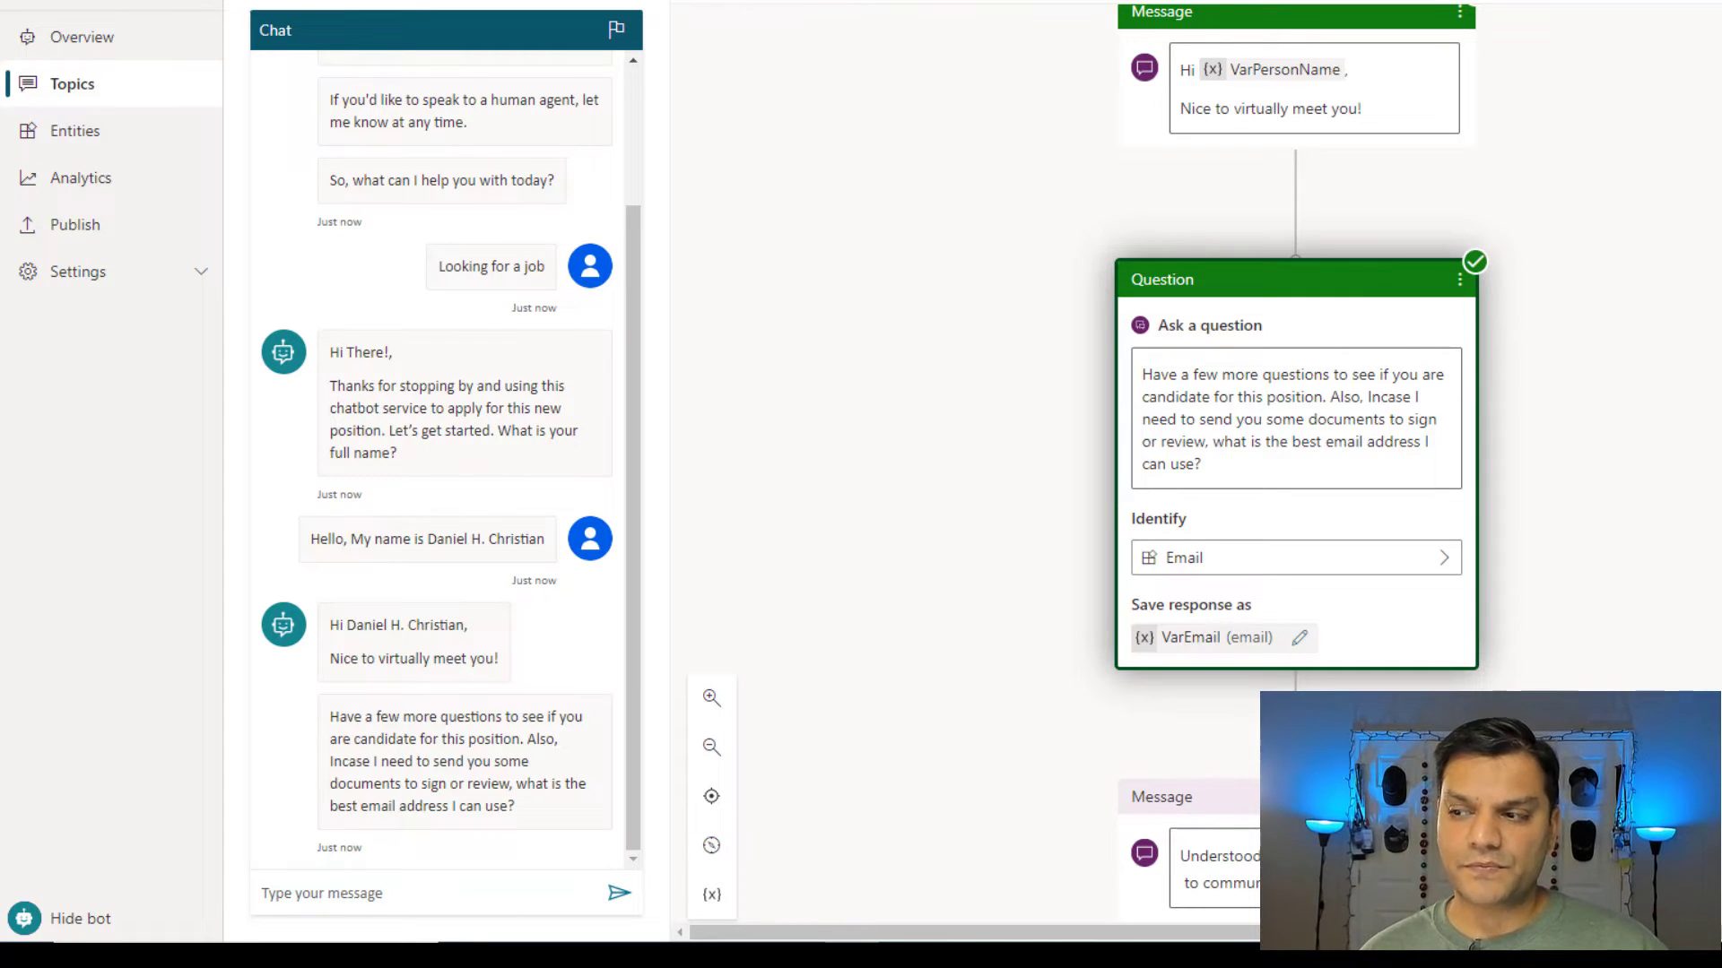
Send a reply sentence ending with the applicant's email address.
left_click(334, 891)
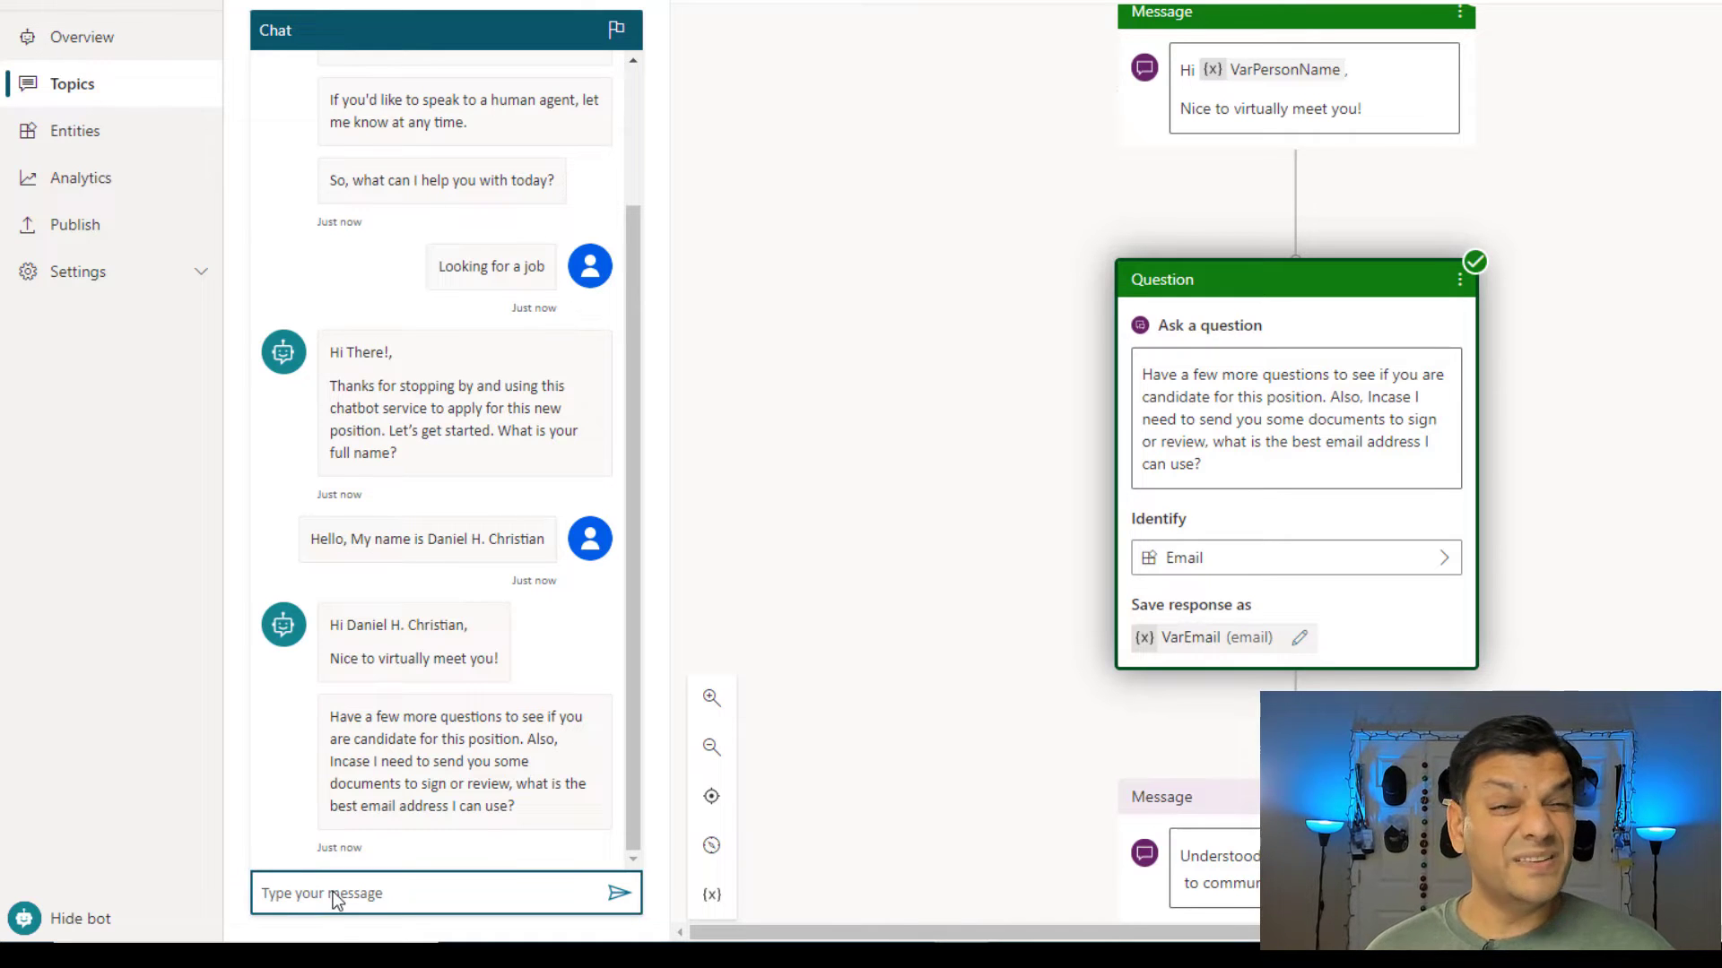
key("ctrl+v")
key("Home")
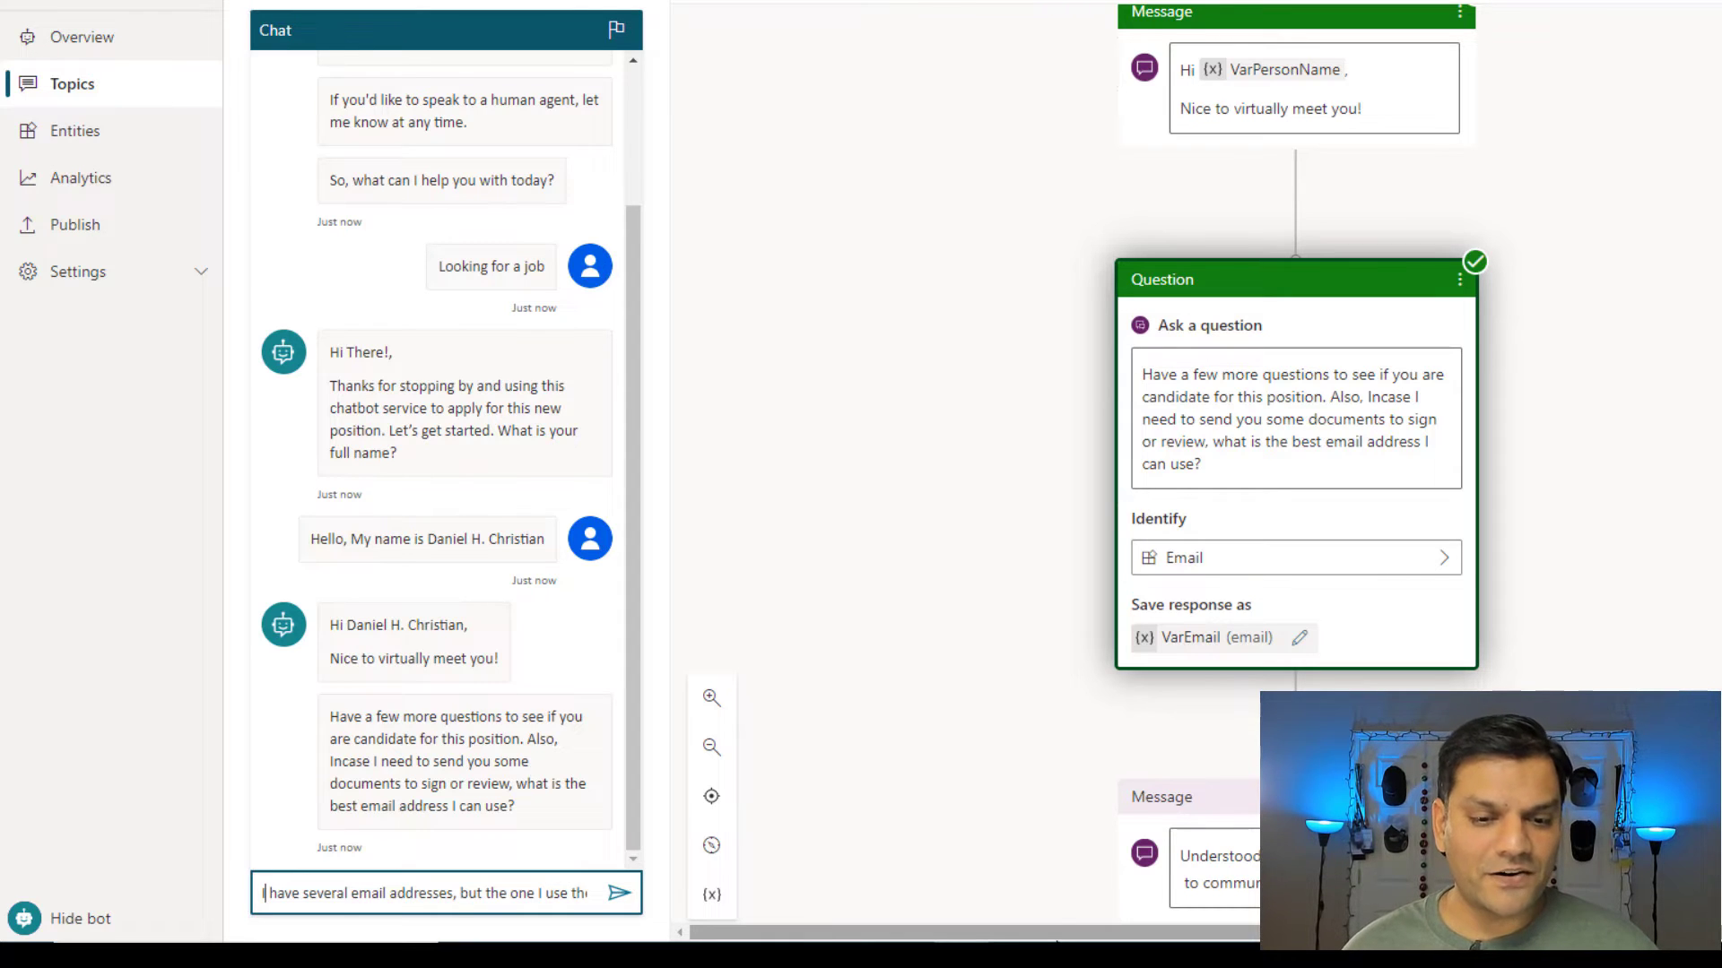
left_click(483, 893)
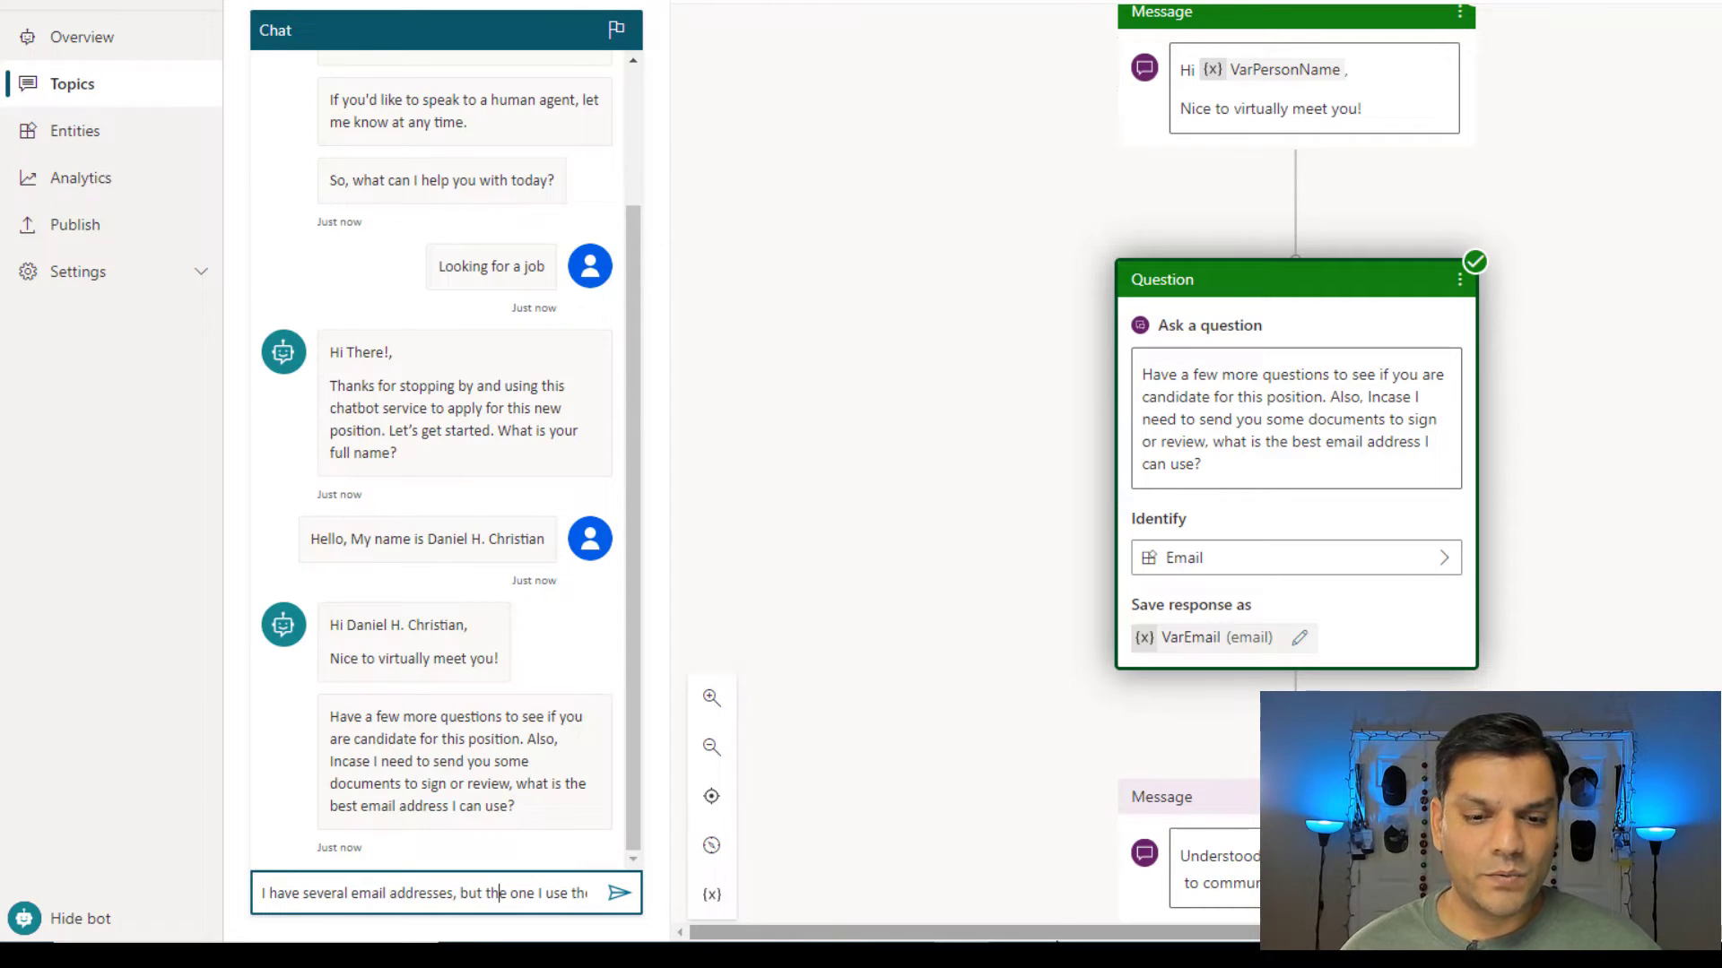
key("End")
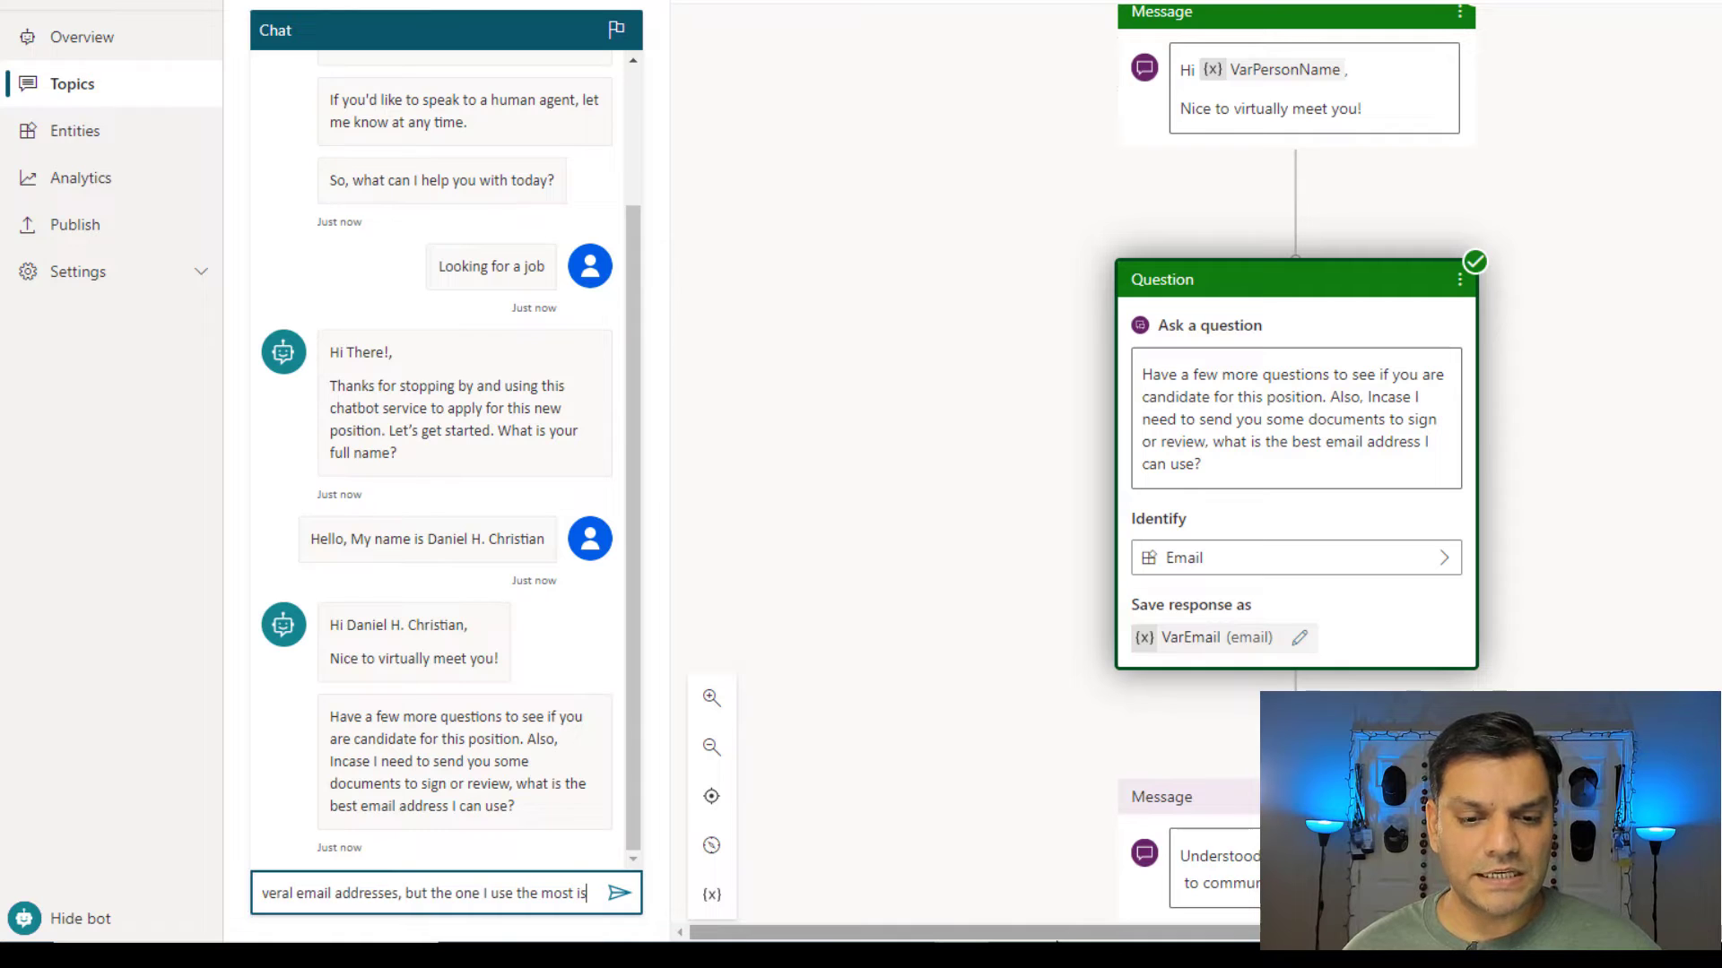
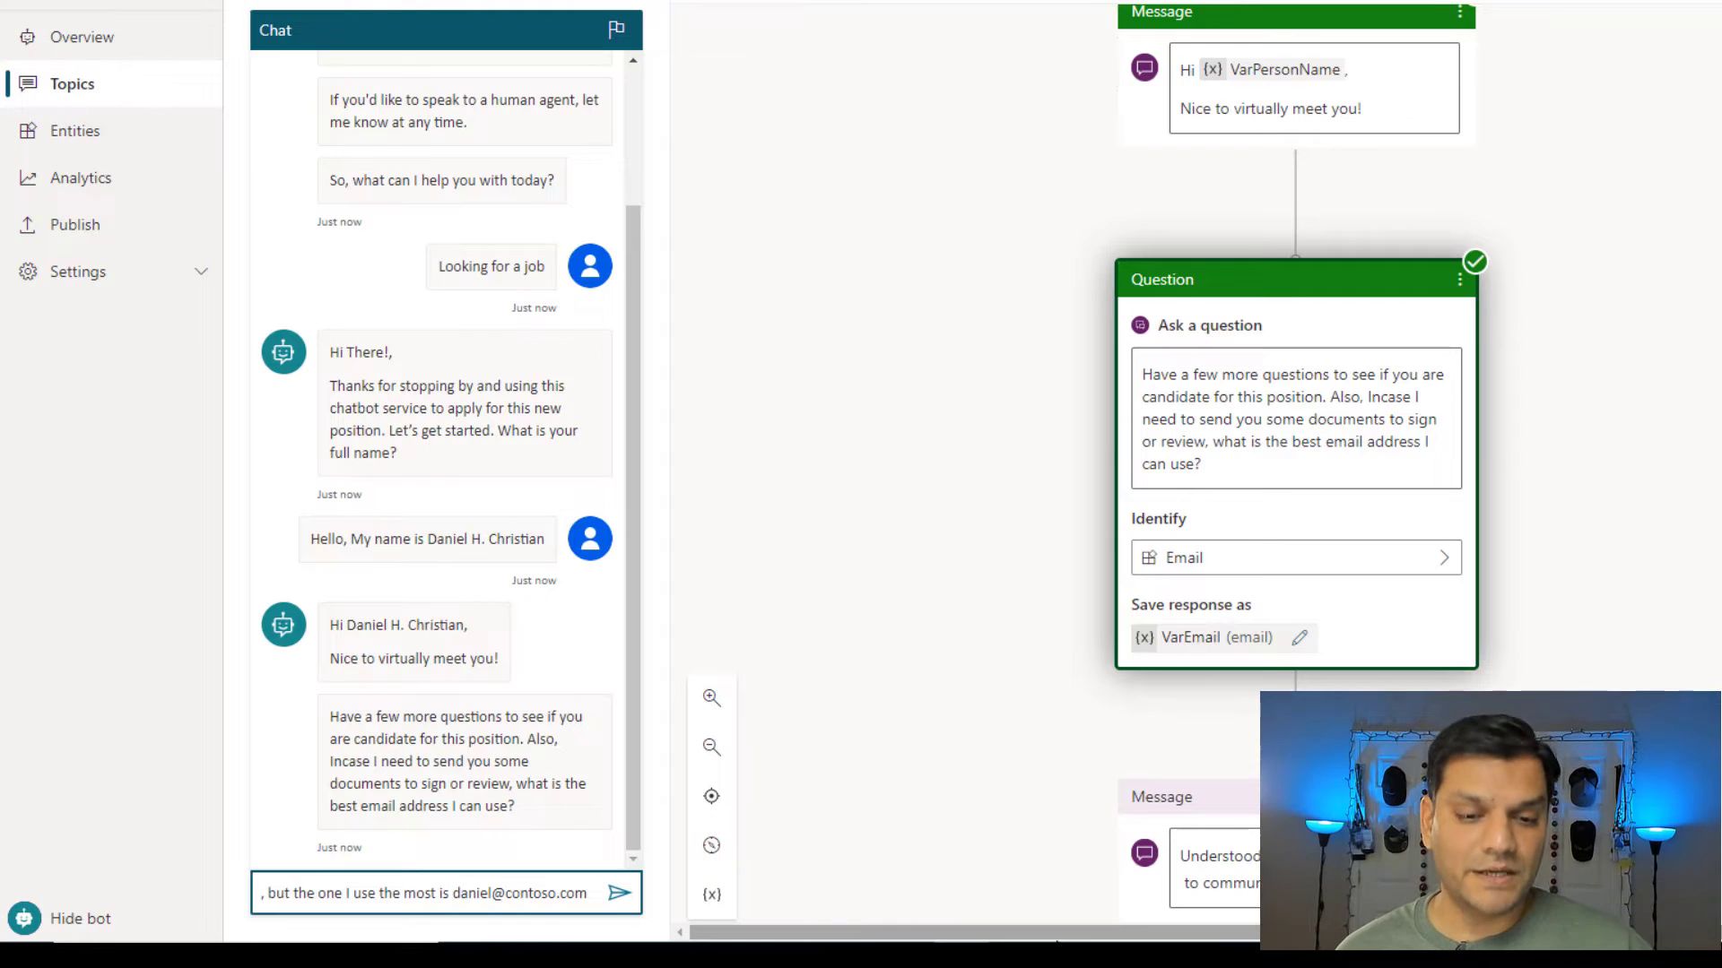
left_click(617, 899)
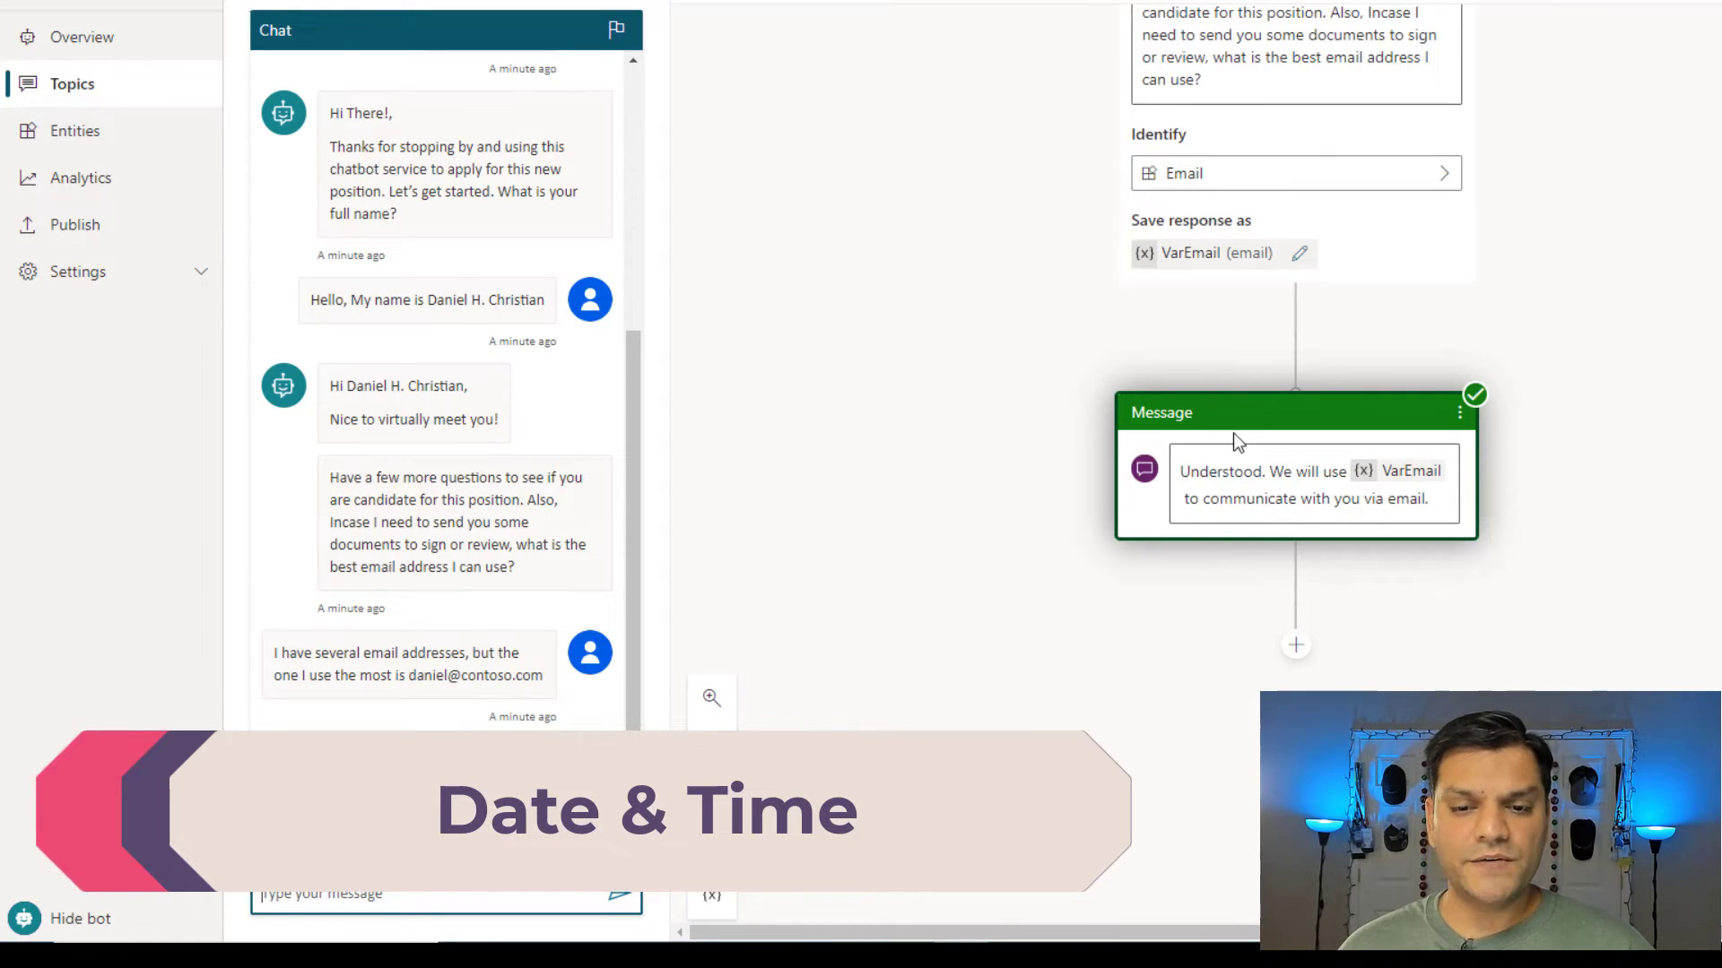
Add a question 'How early can you start working? Please provide a date.' after the email message.
left_click(1296, 646)
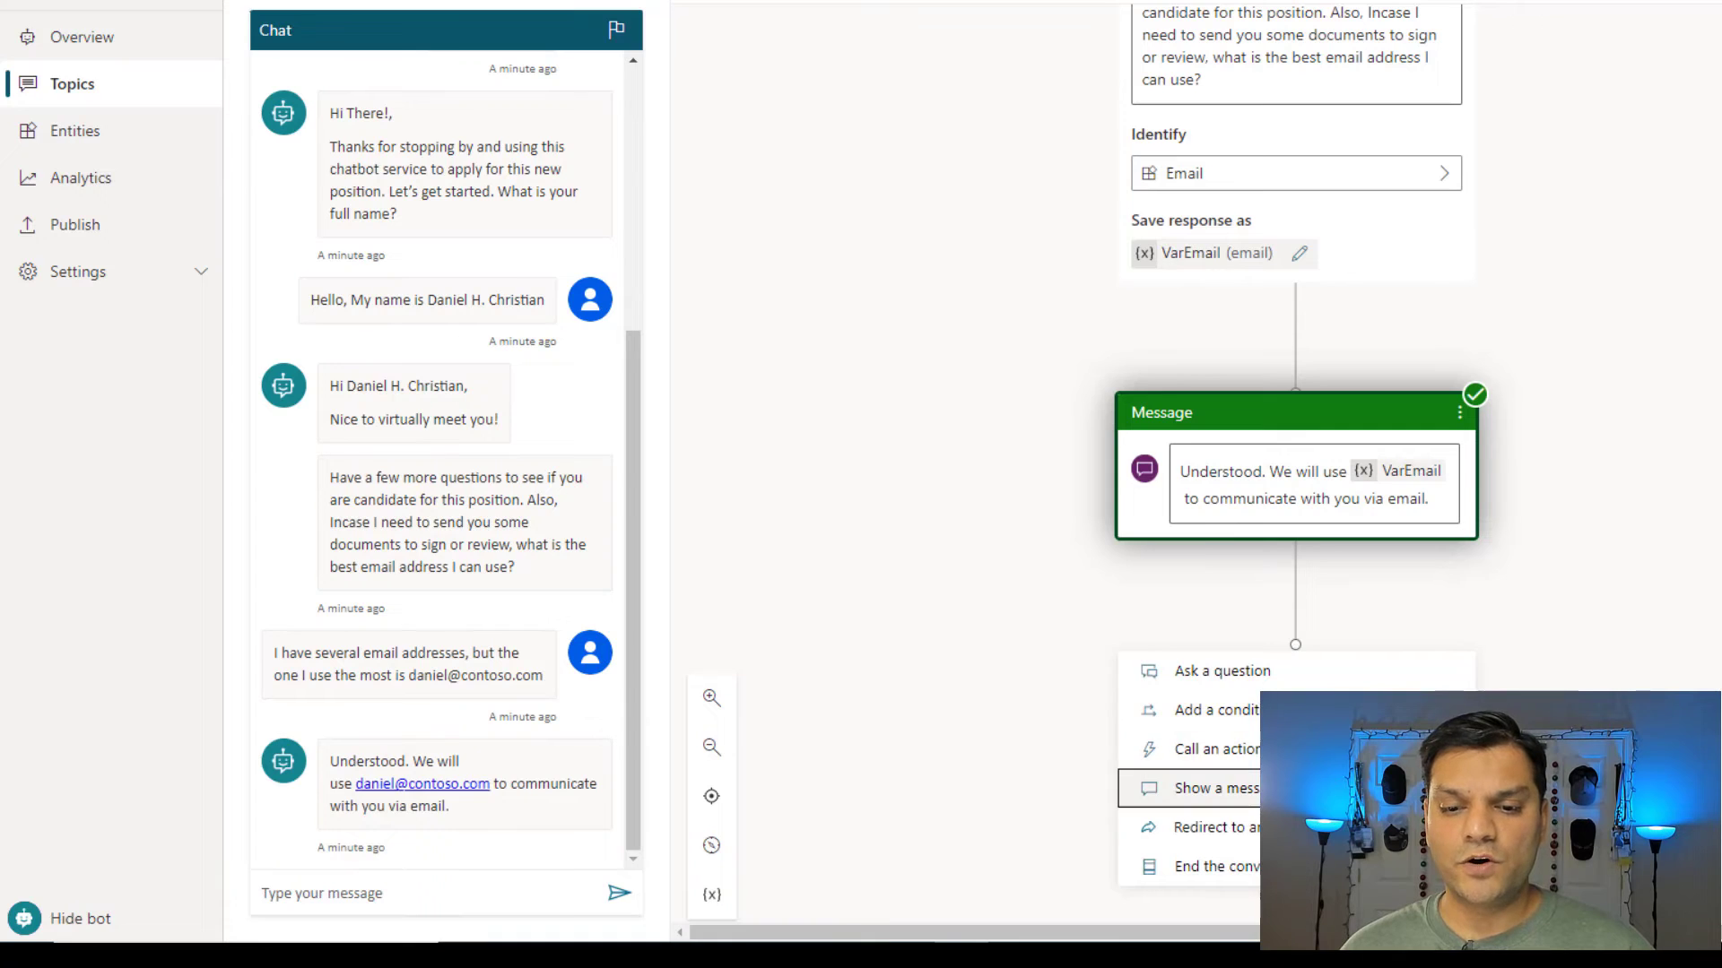
left_click(893, 695)
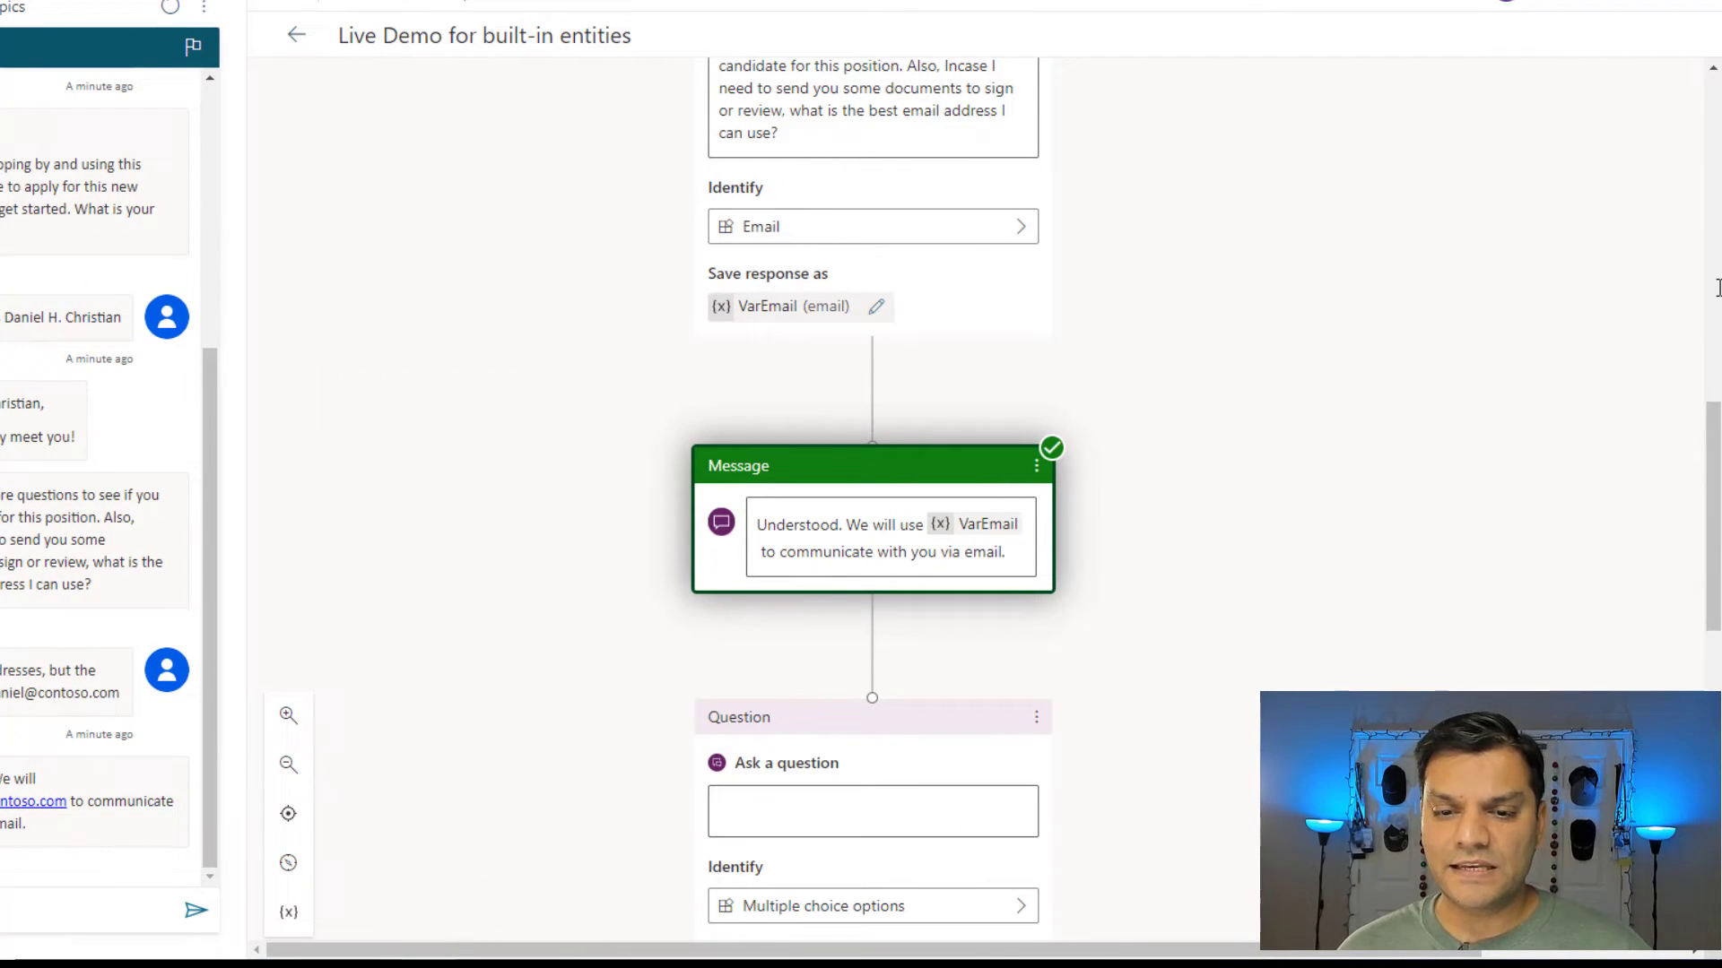
left_click(747, 813)
type("How early can you start working? Please provide a date.")
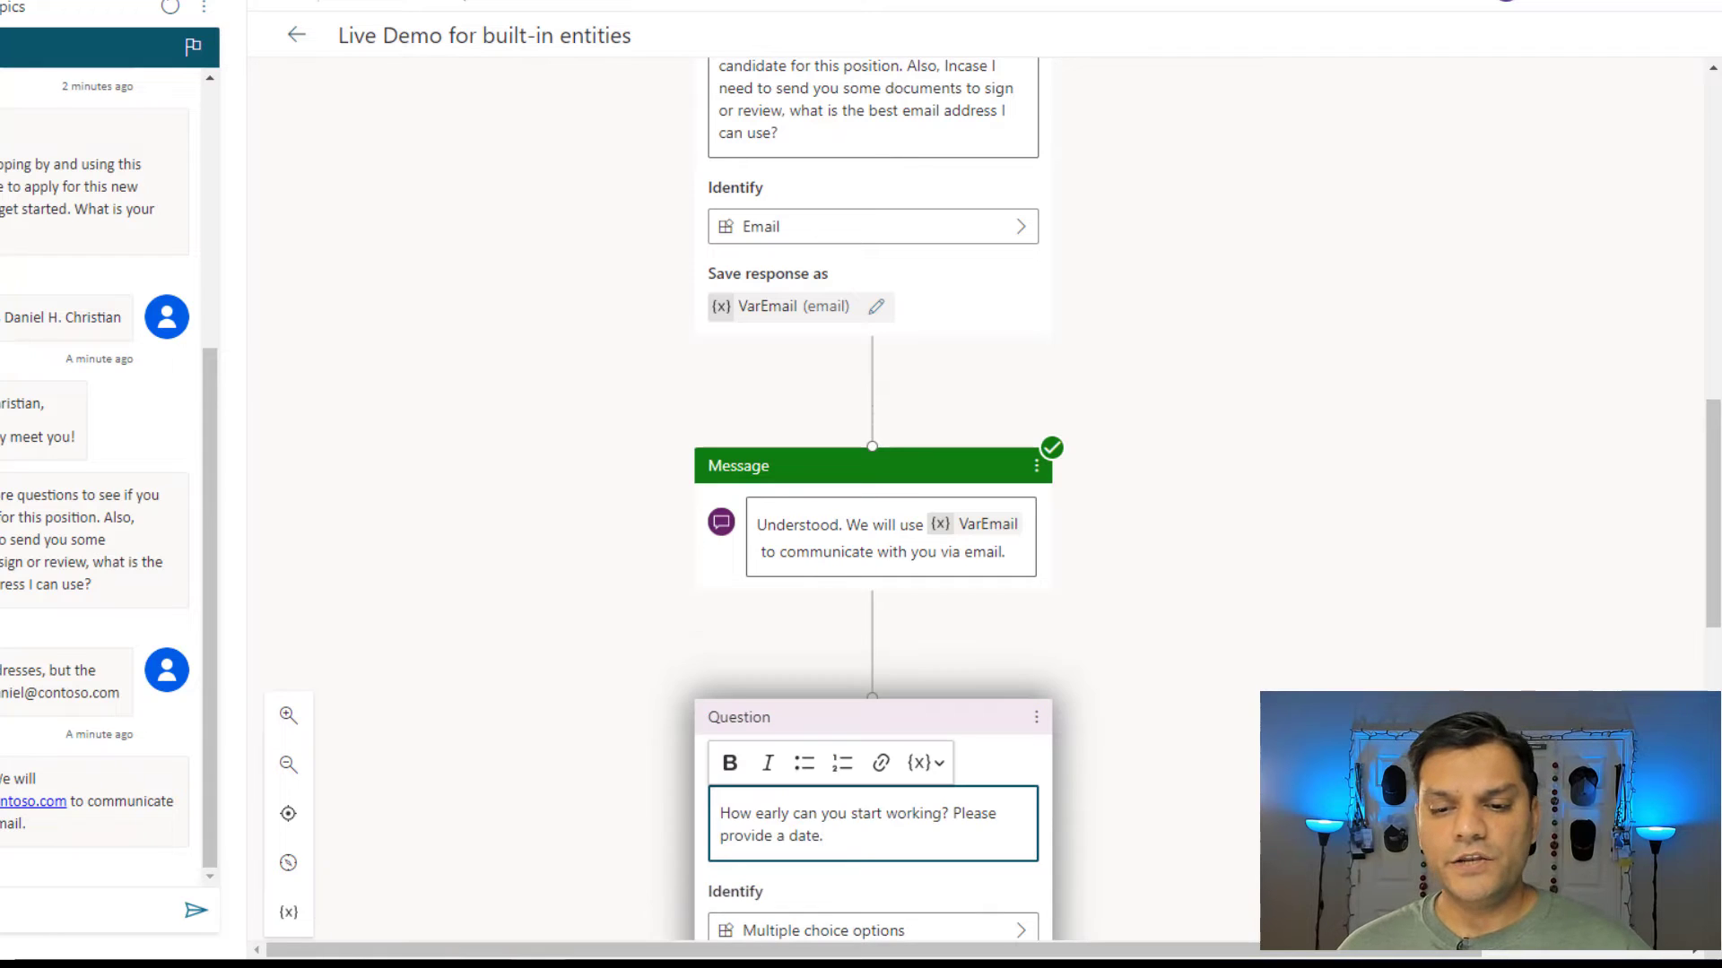
scroll(1708, 531, "down", 2)
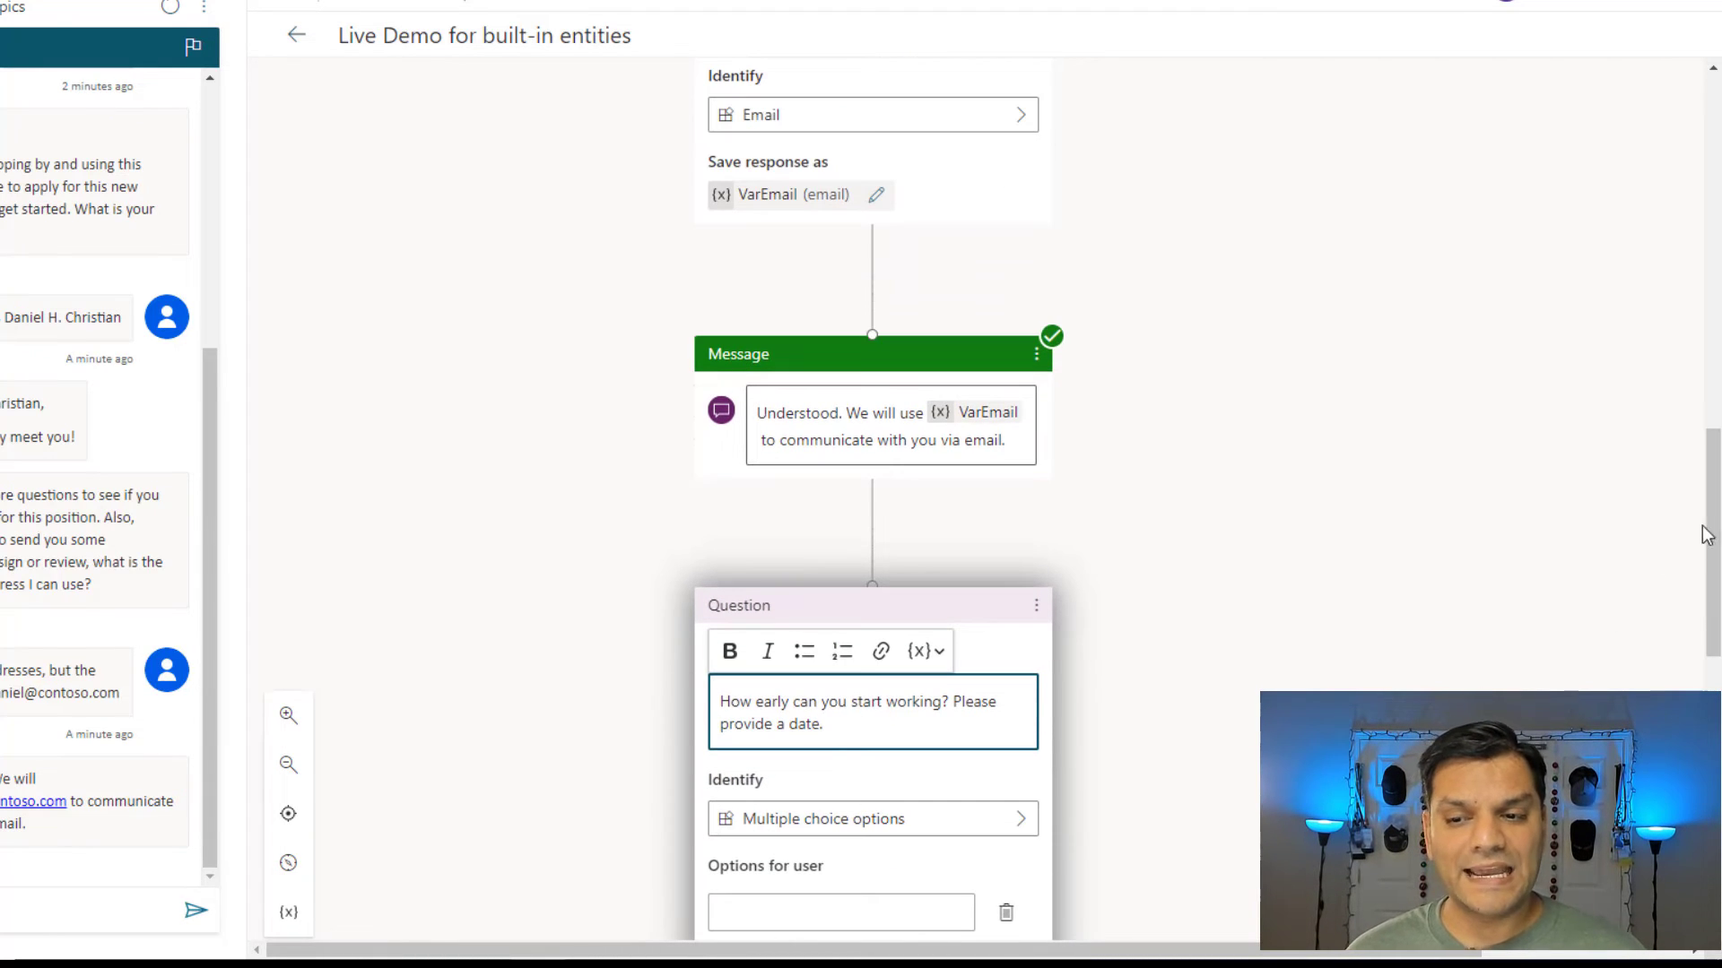
scroll(1713, 531, "down", 3)
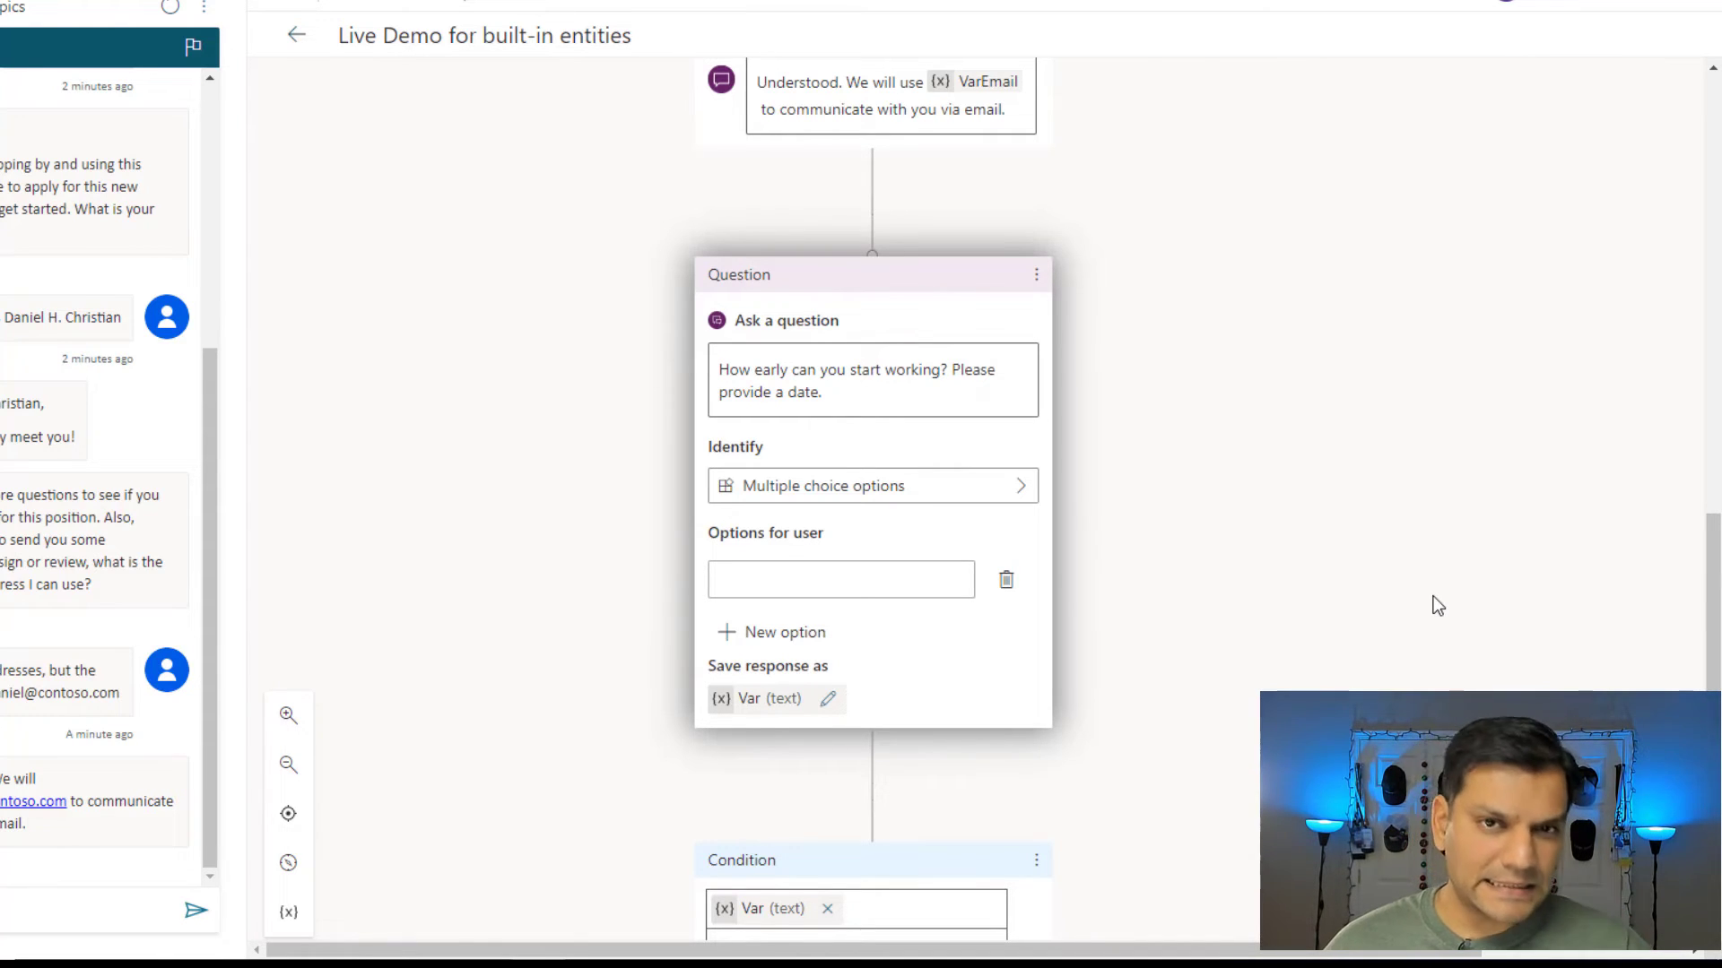
Identify the answer as Date and time and rename its variable to VarStartDate.
left_click(999, 492)
left_click(1214, 375)
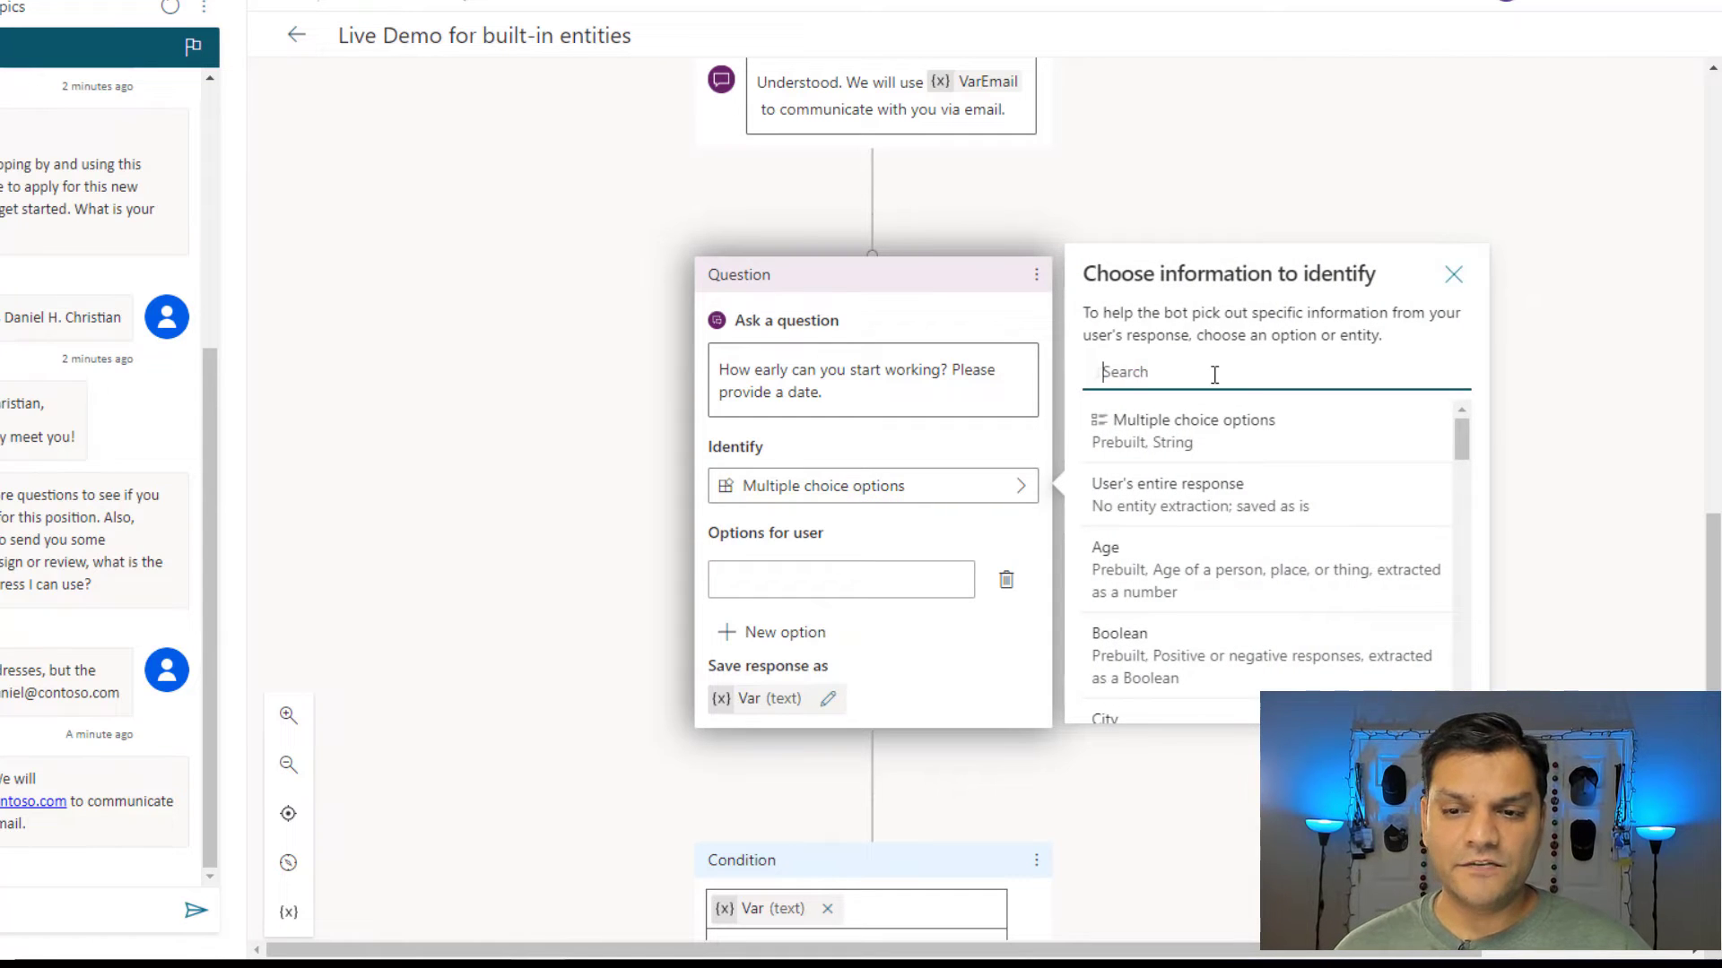
type("dat")
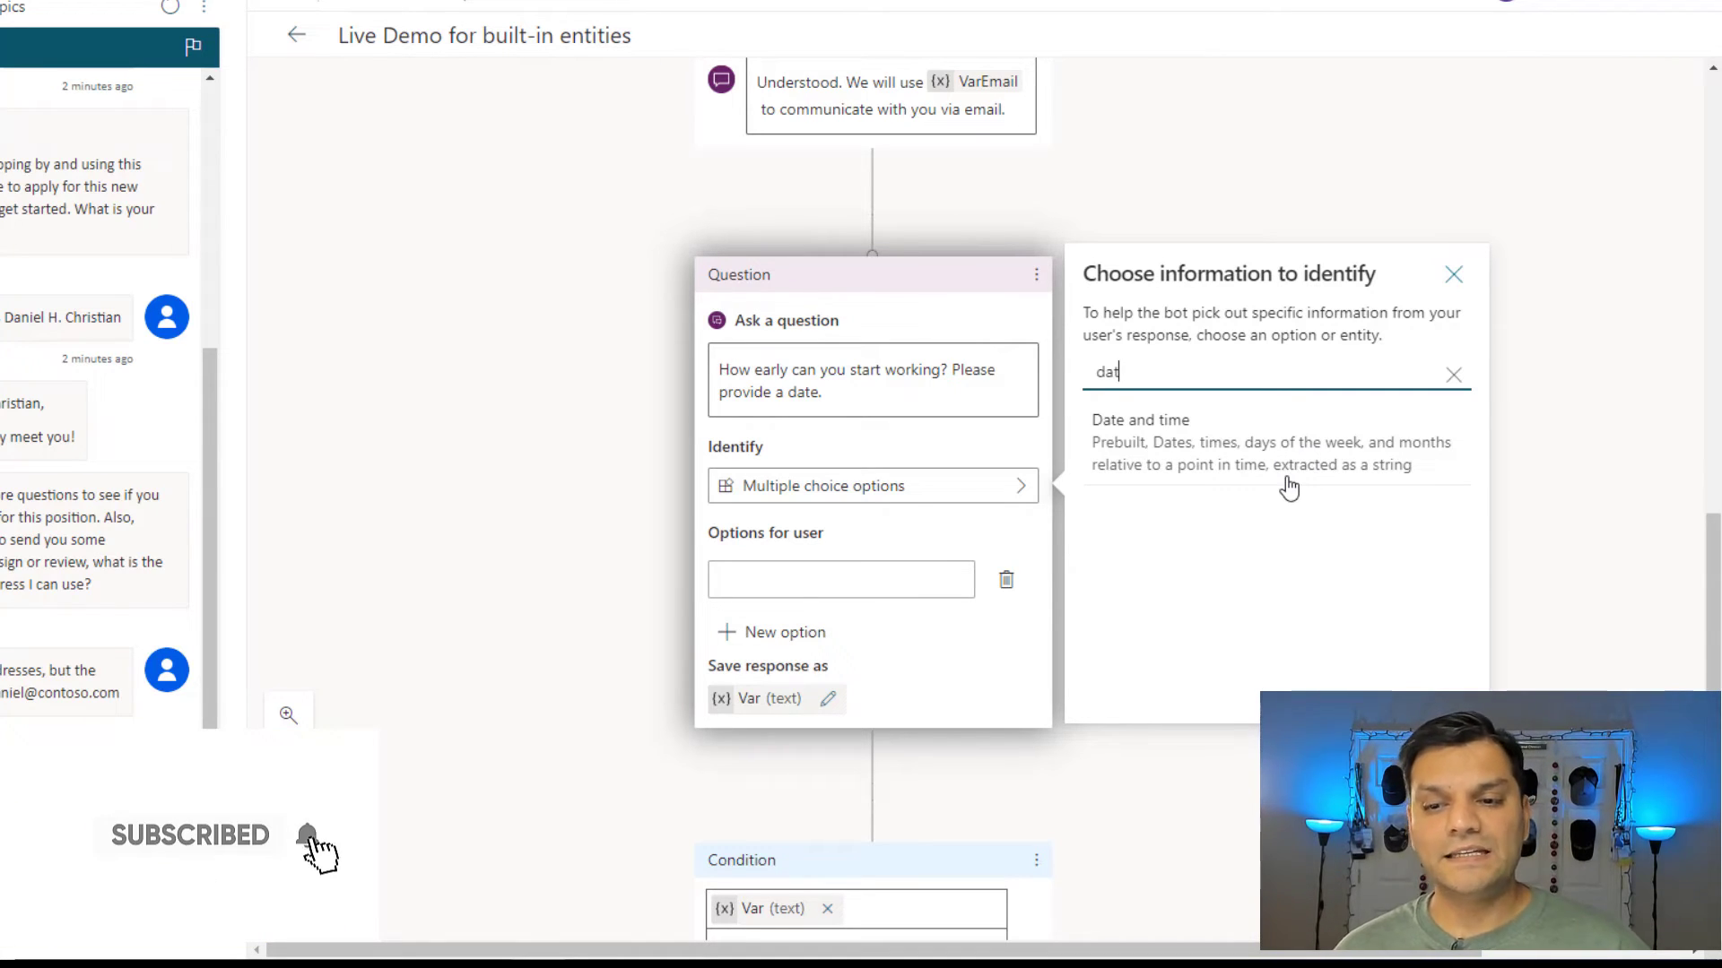
left_click(1287, 488)
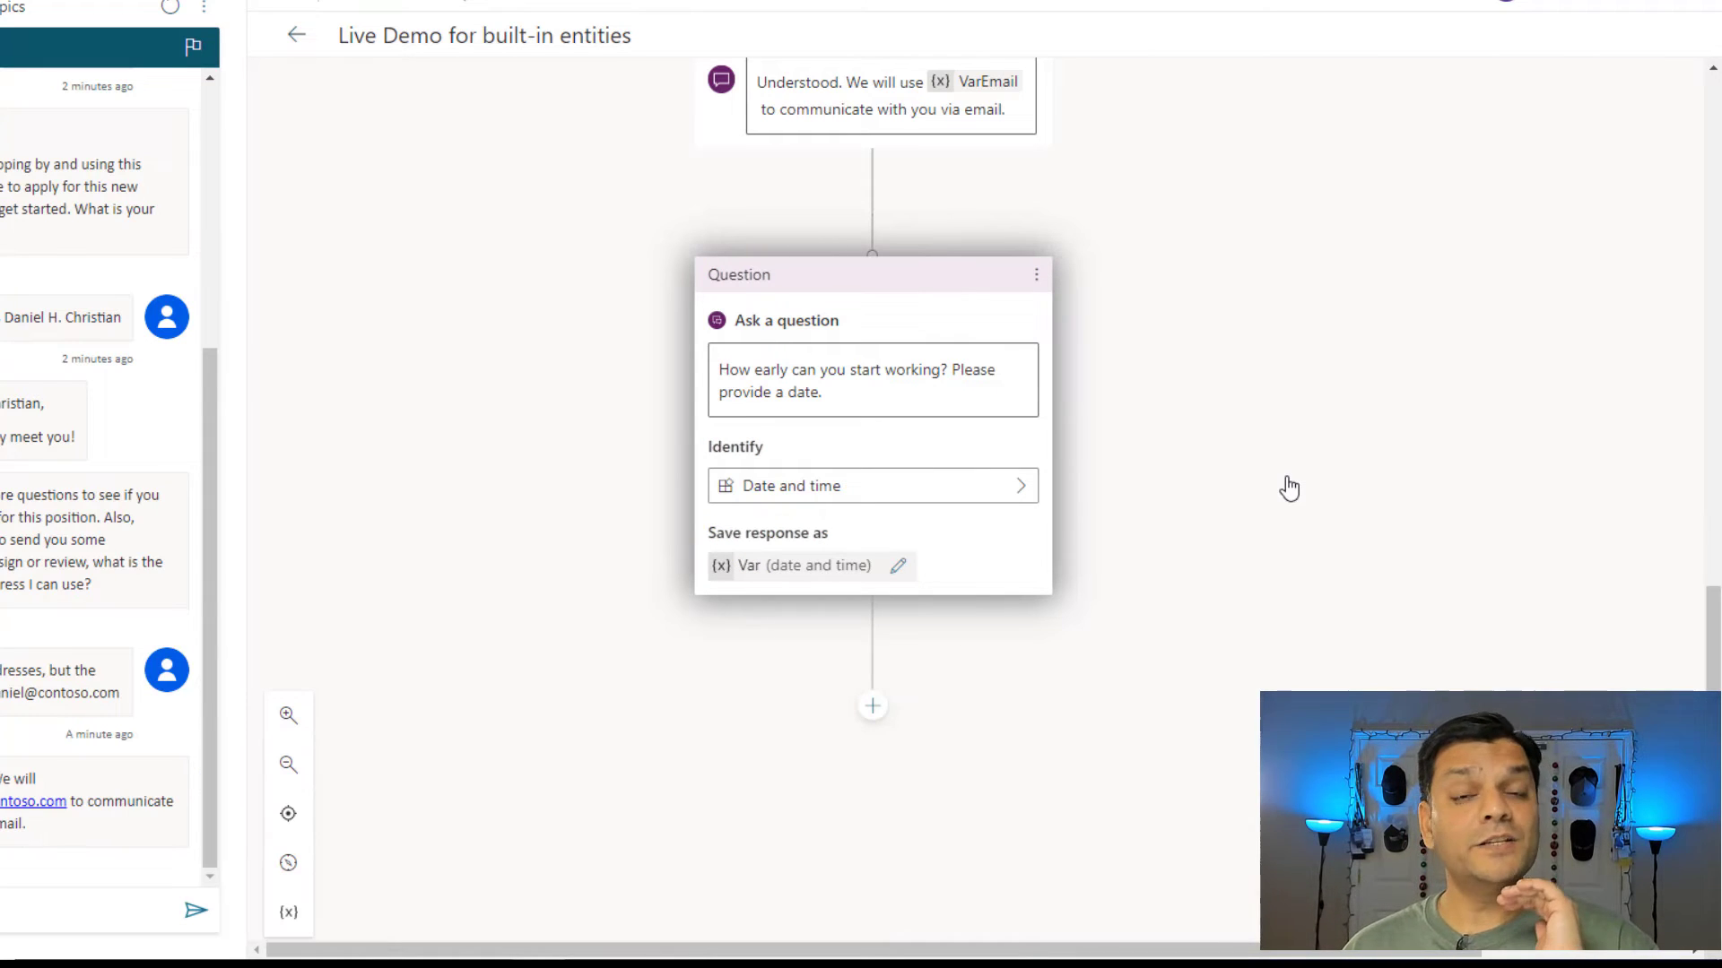
left_click(898, 565)
left_click(1459, 196)
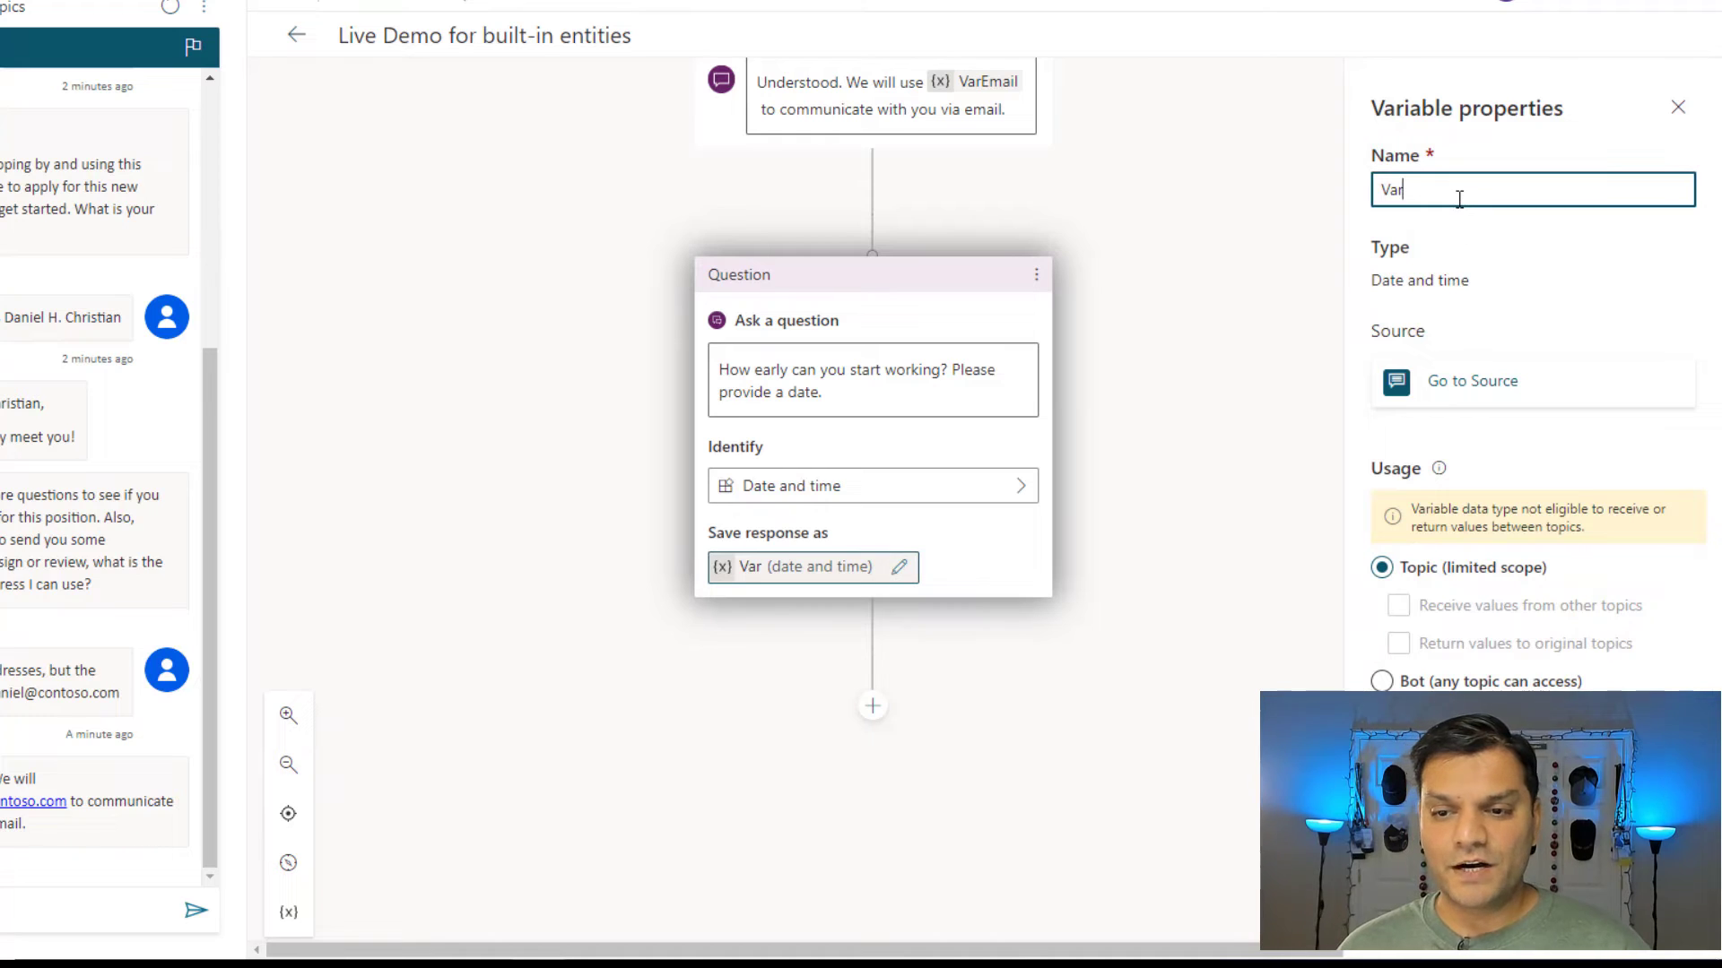
type("StartDate")
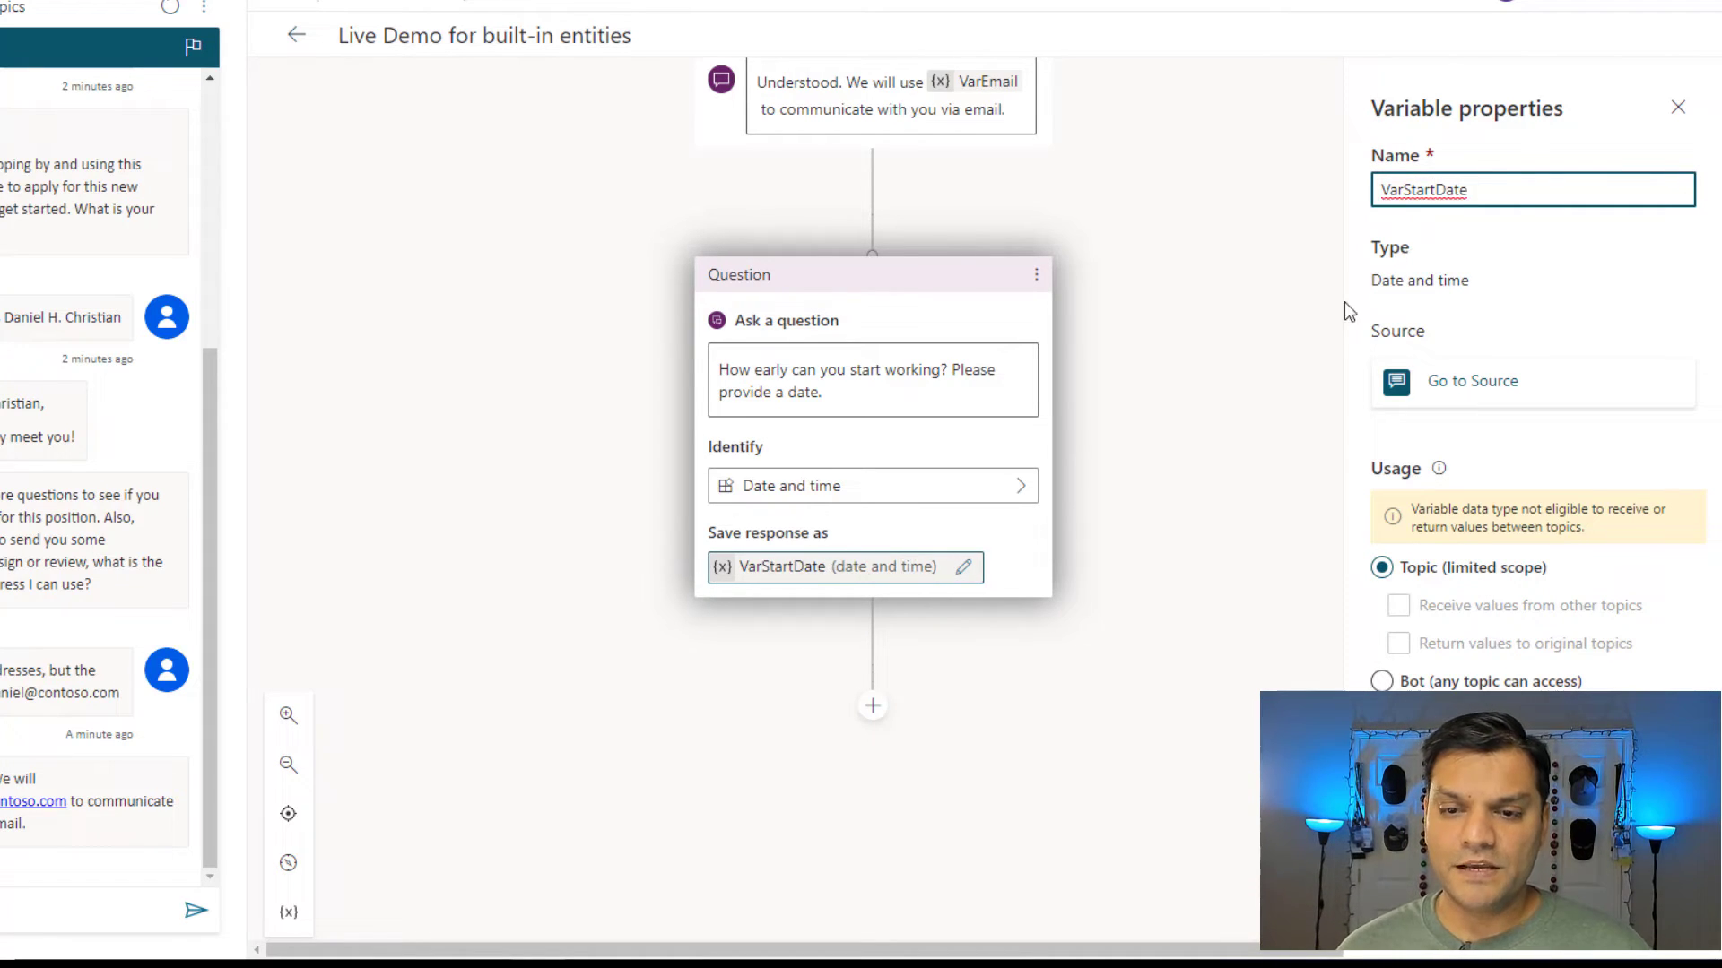
left_click(1344, 301)
left_click(872, 708)
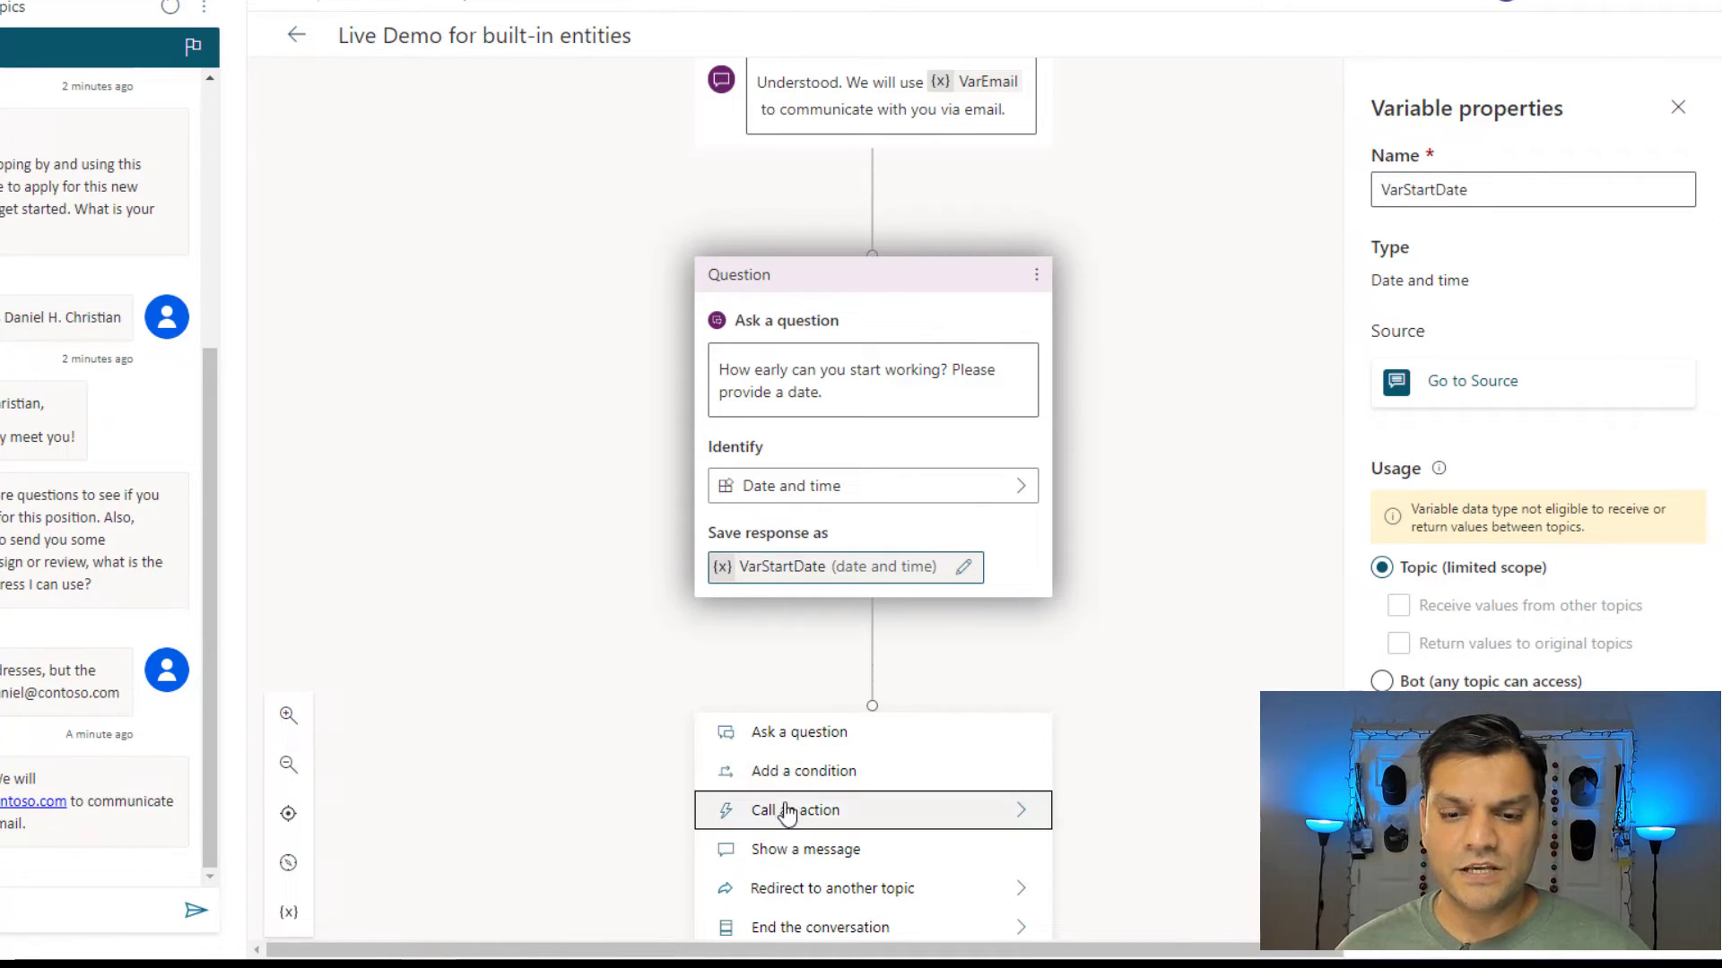
Add the message 'Perfect! We can definitely work with that timeline.' followed by VarStartDate.
left_click(830, 852)
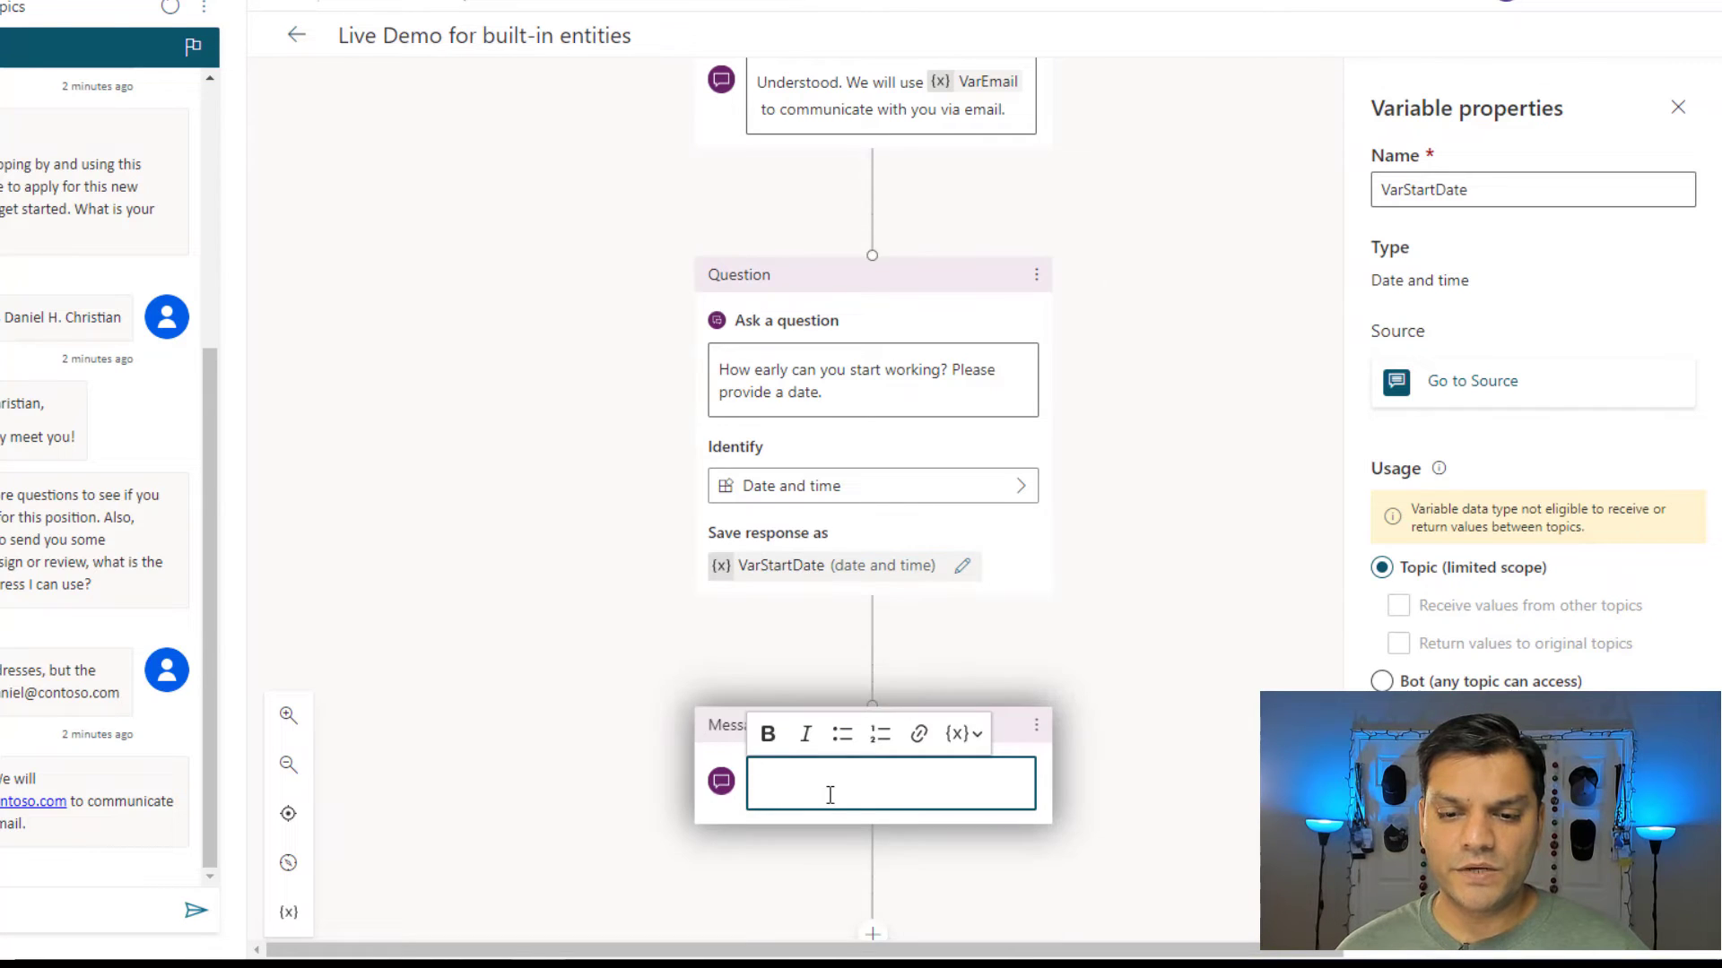
type("Perfect! We can definitely work with that timeline.")
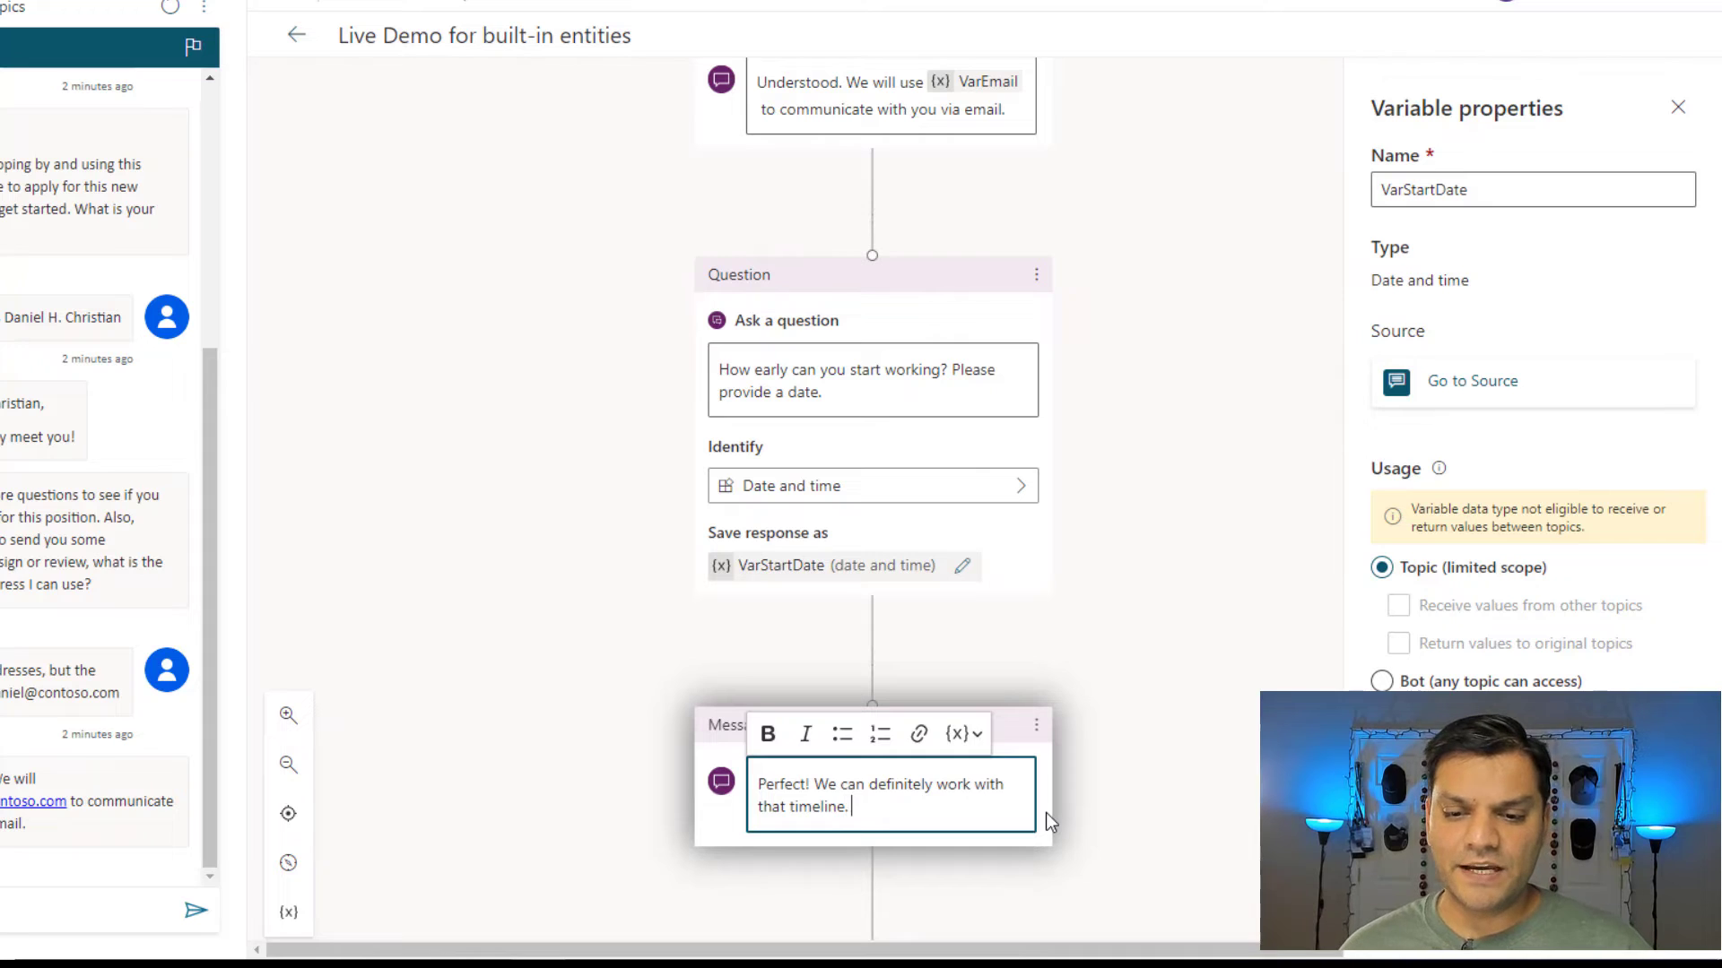
left_click(975, 744)
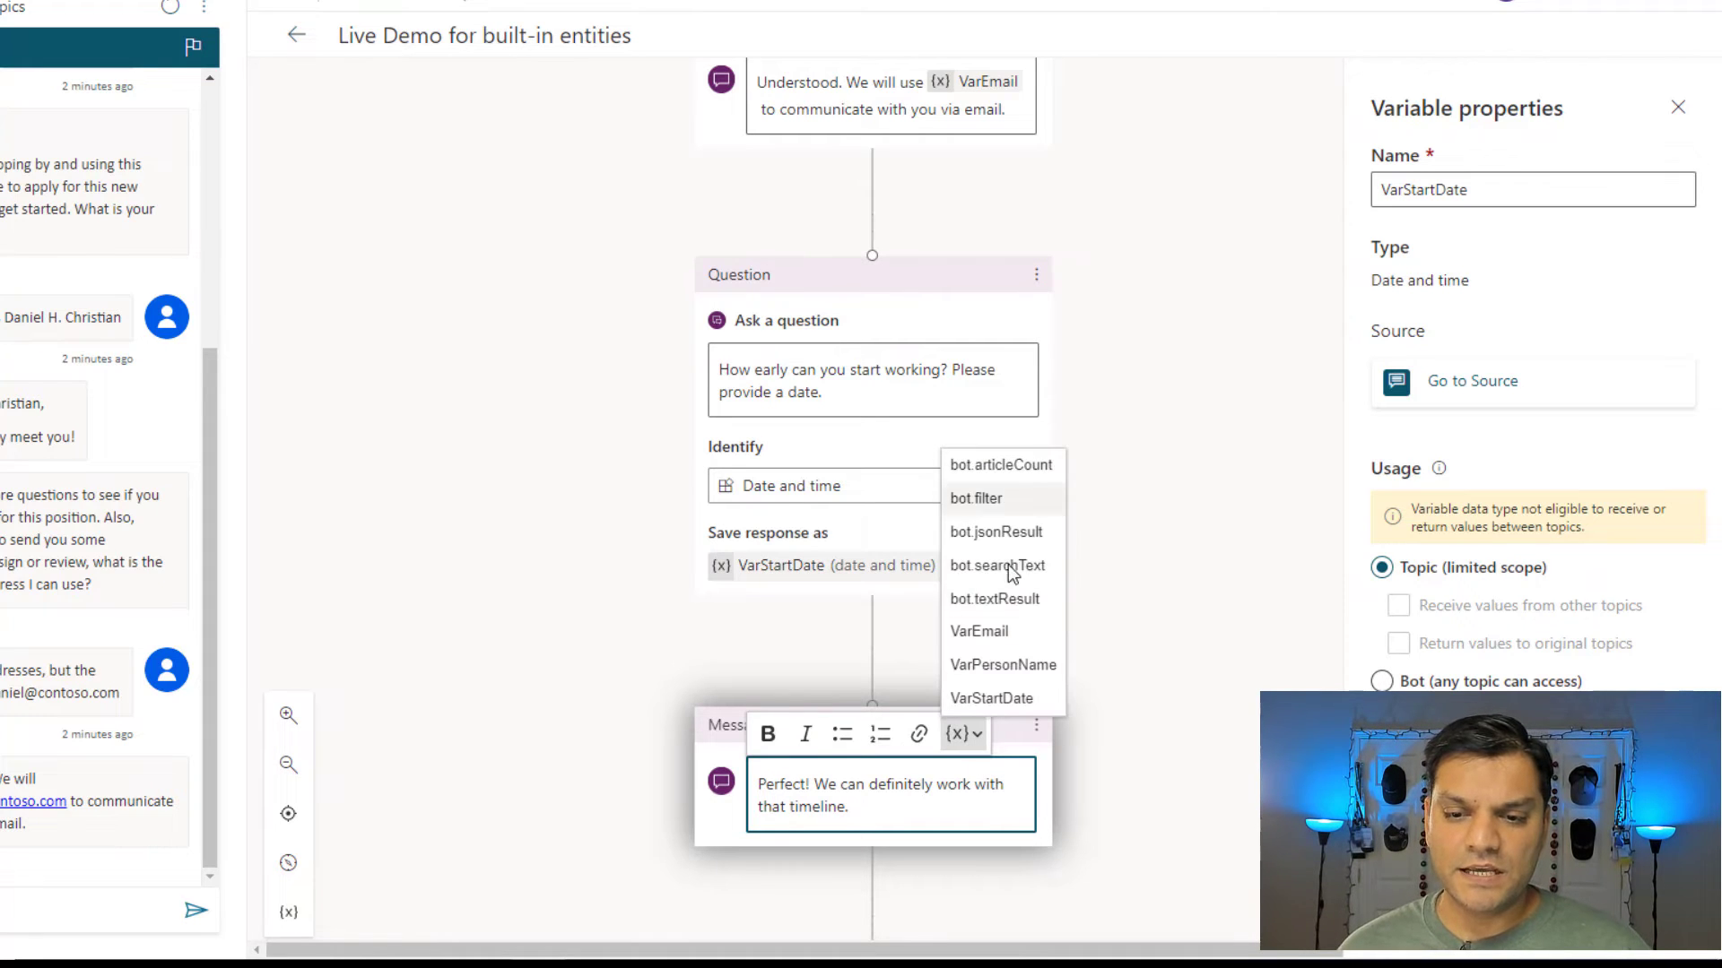
left_click(1008, 696)
left_click(1118, 621)
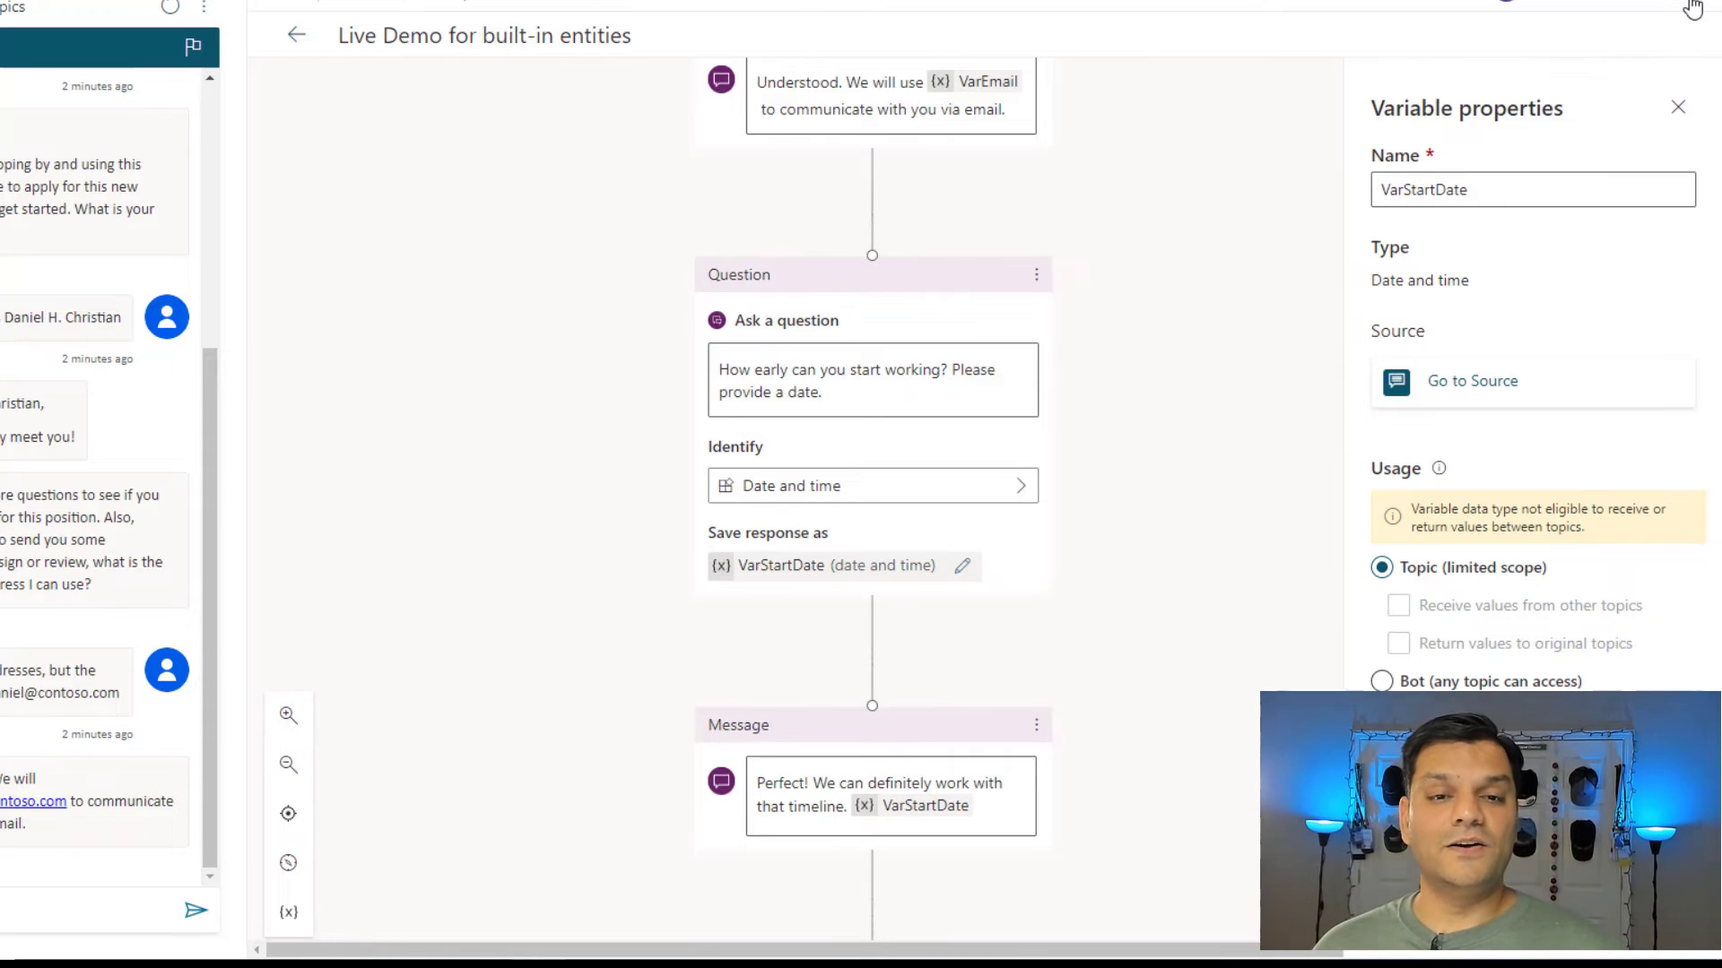
scroll(1691, 8, "up", 1)
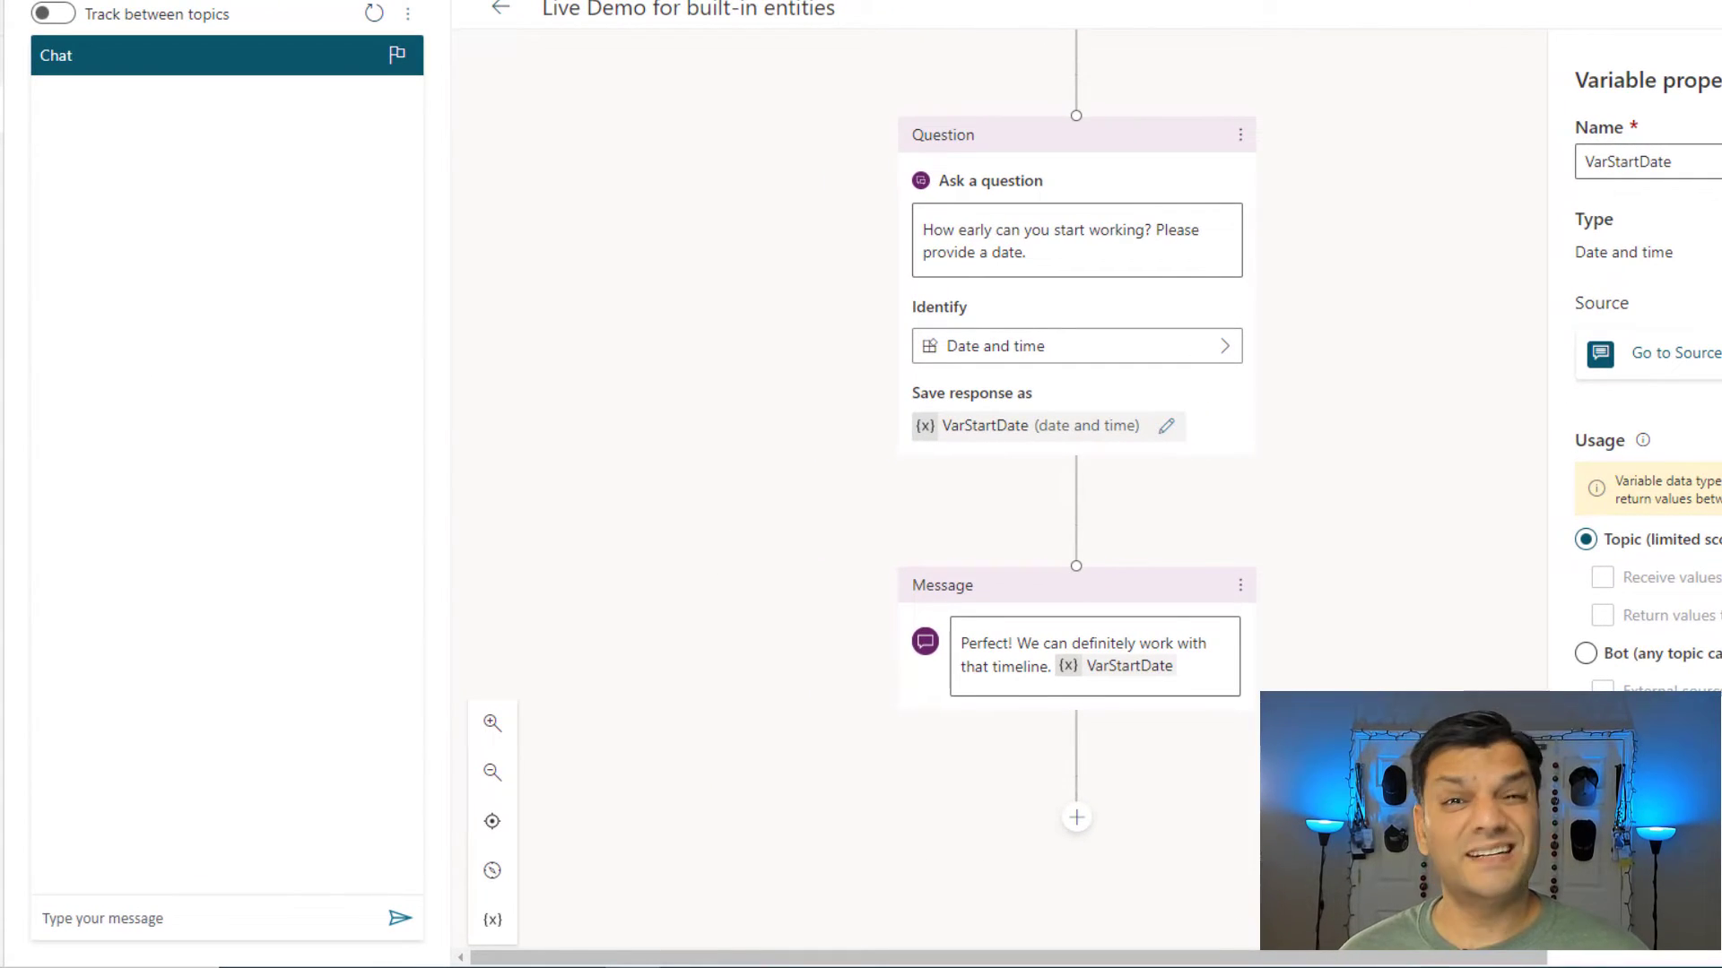
Send 'Looking for a job', then the applicant's name reply and email reply in the test chat.
left_click(108, 922)
type("Looking for a job")
key("Return")
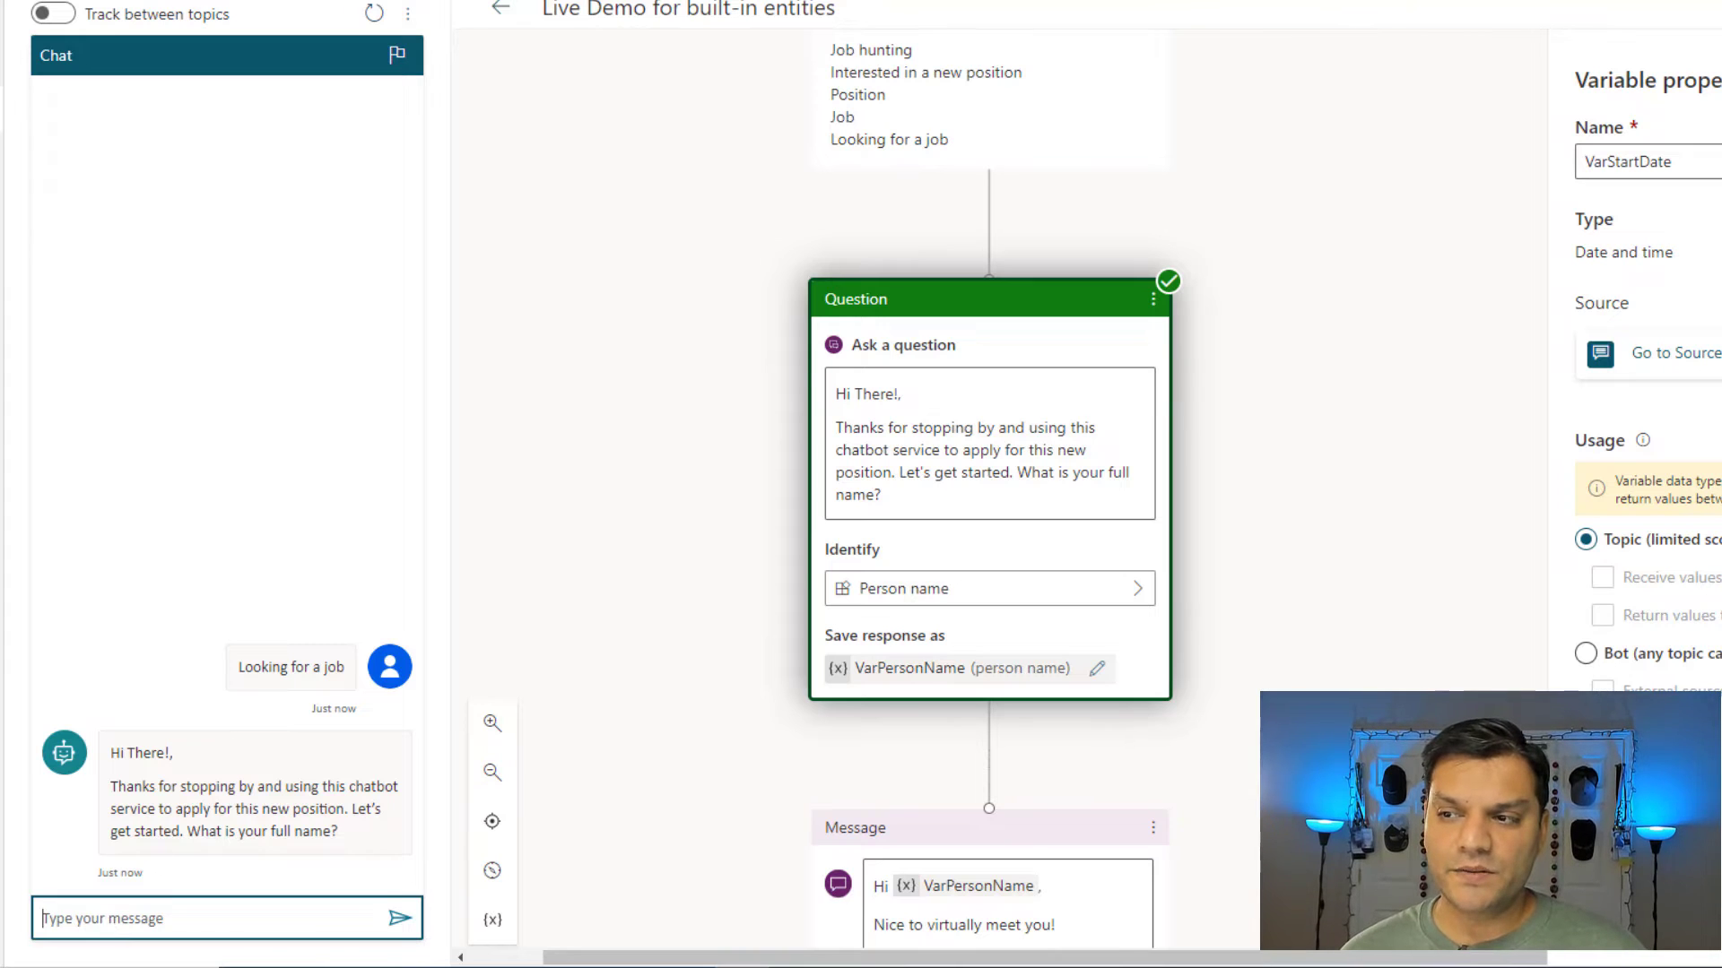
left_click(236, 924)
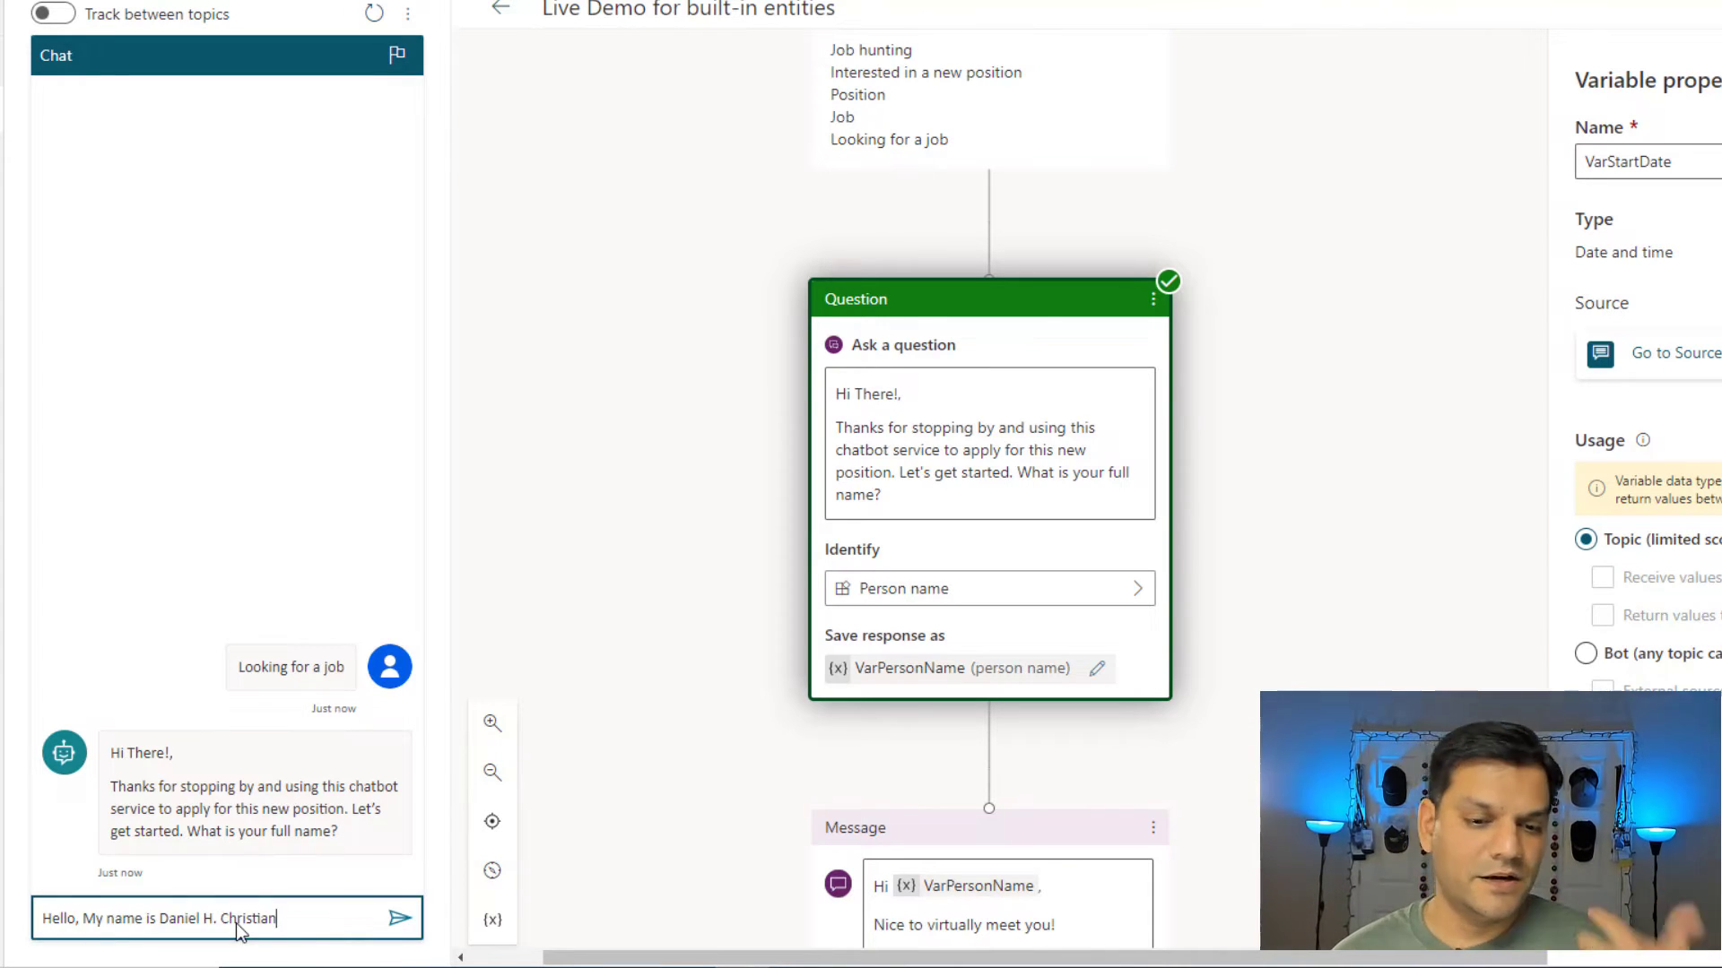
key("Return")
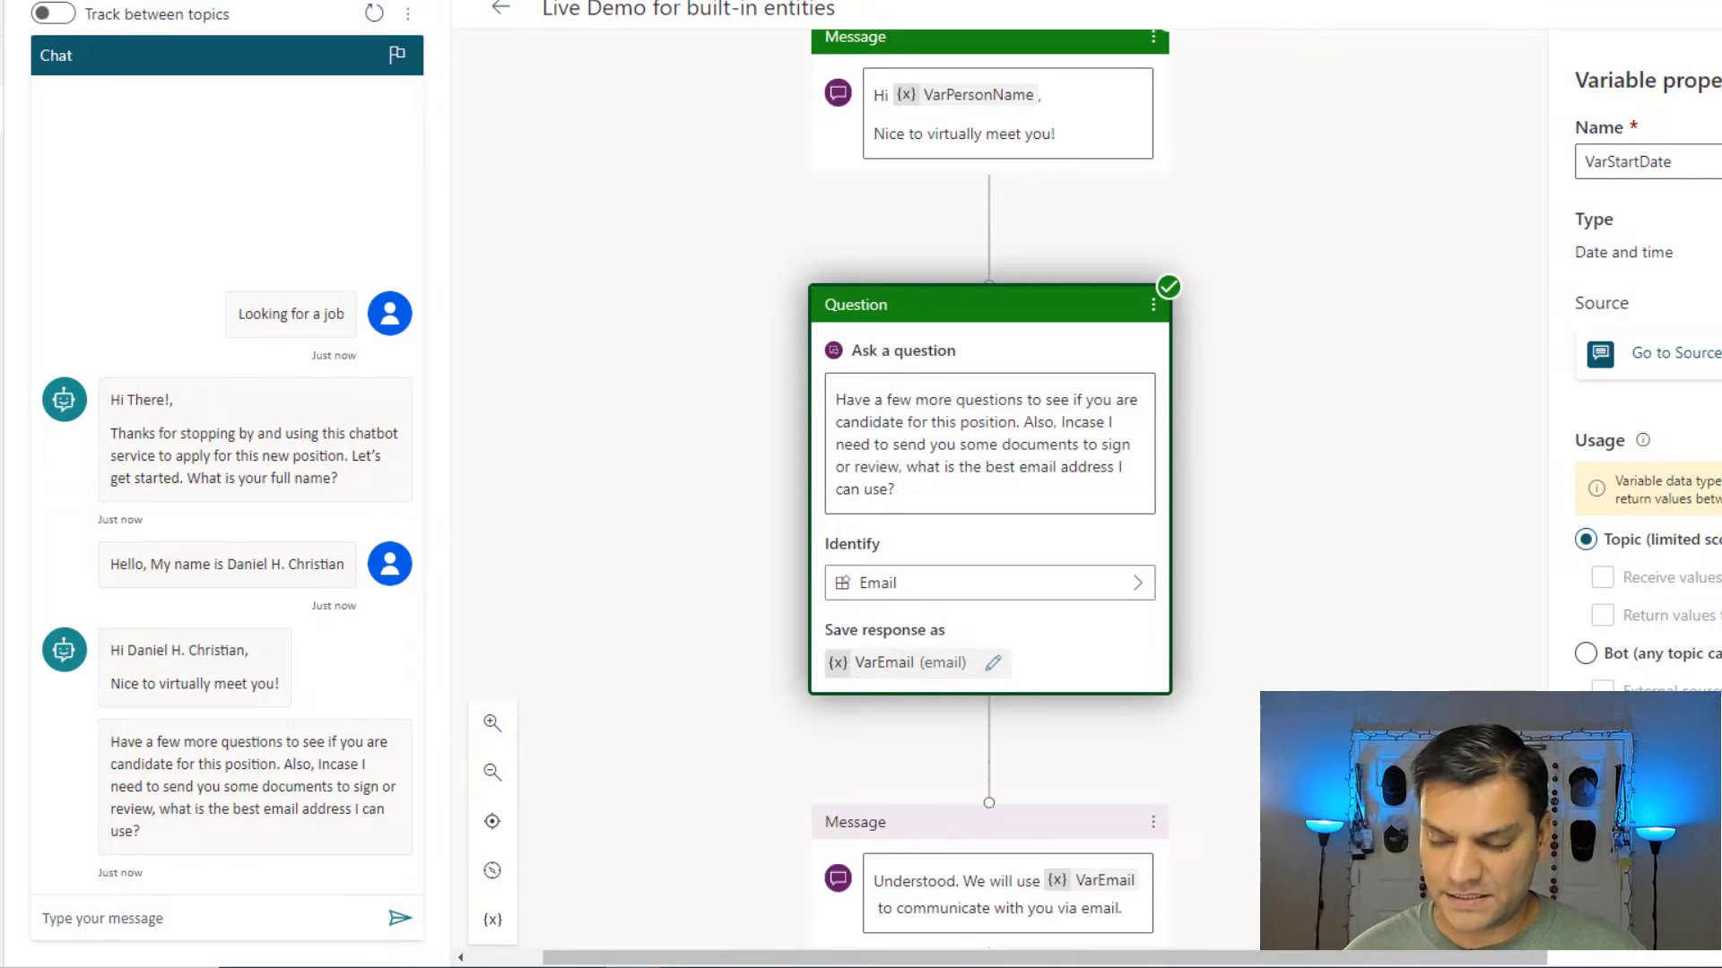
left_click(114, 915)
key("ctrl+v")
key("Return")
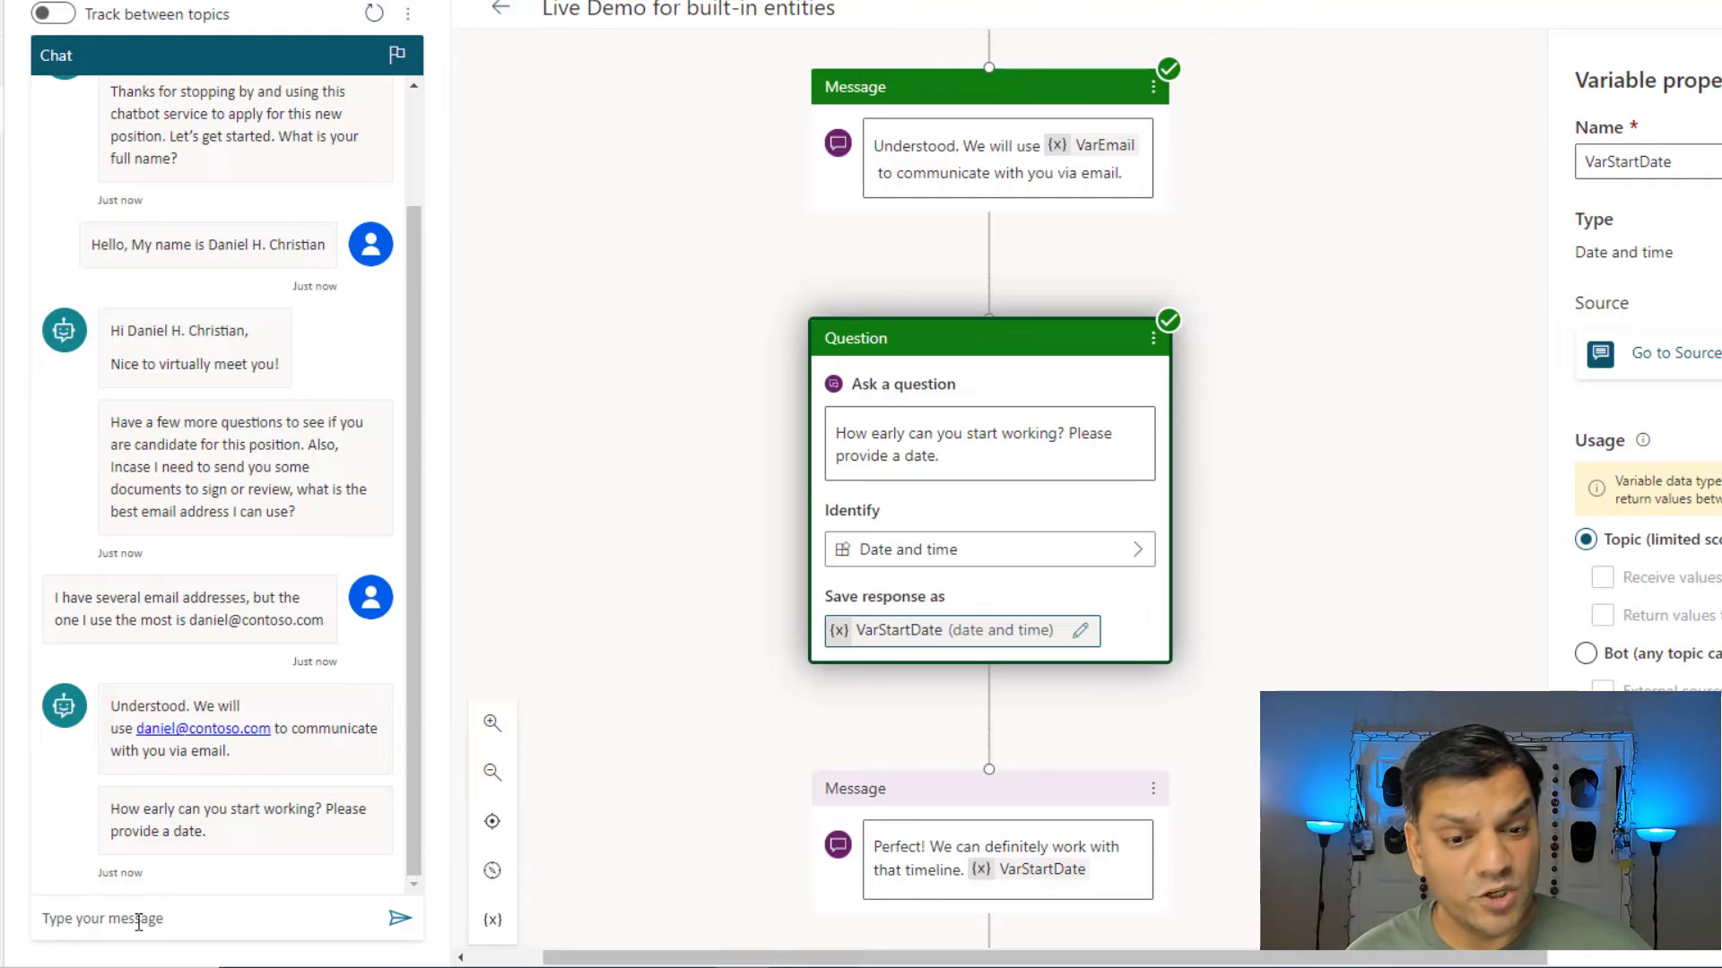
Answer 'I can start as early as Nov 28', then choose the 11/28/2022 suggestion.
left_click(138, 922)
type("I can start as early as Nov 28")
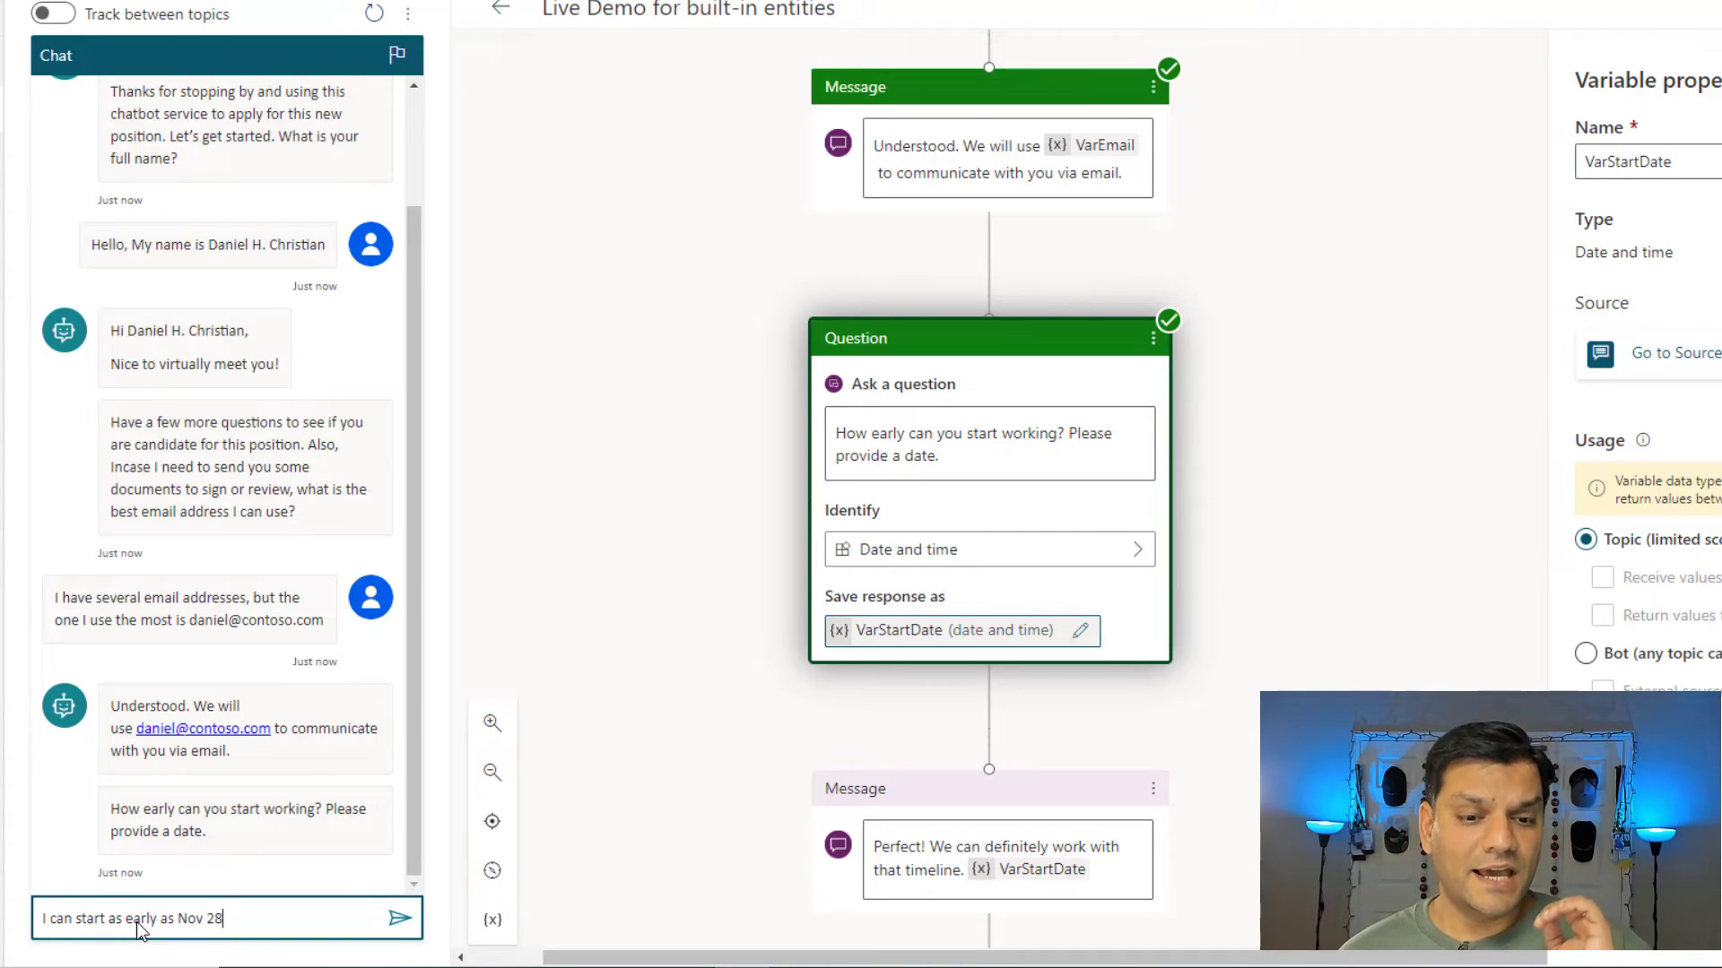
key("Return")
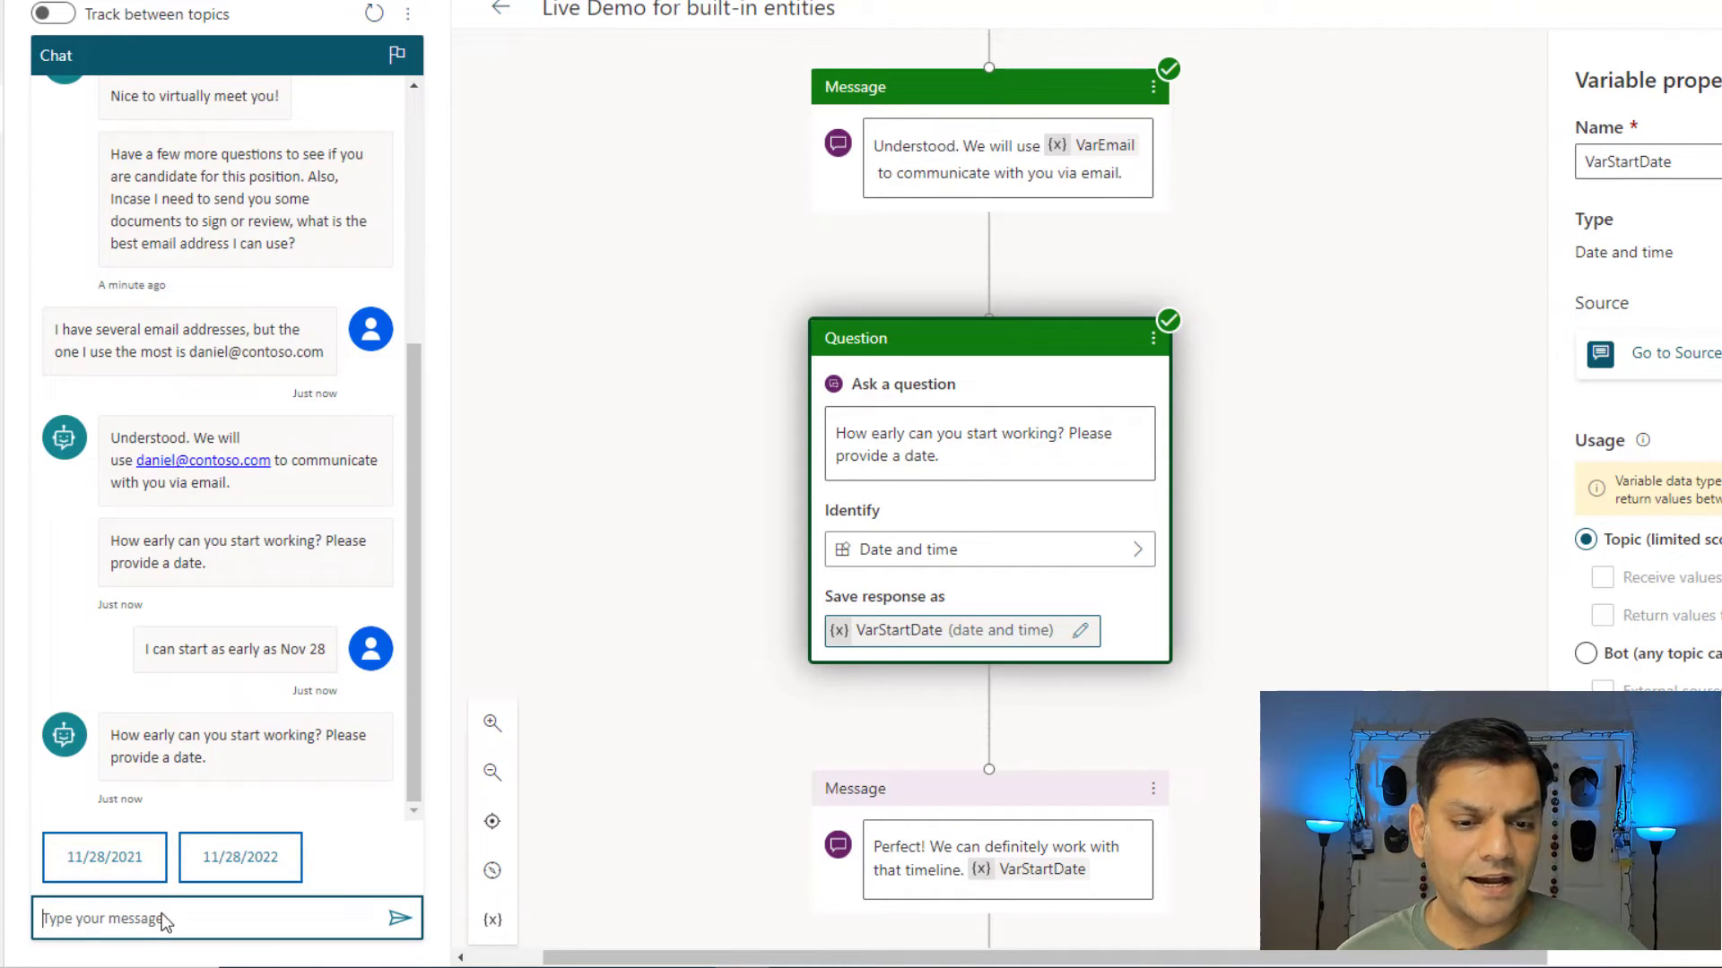
left_click(239, 874)
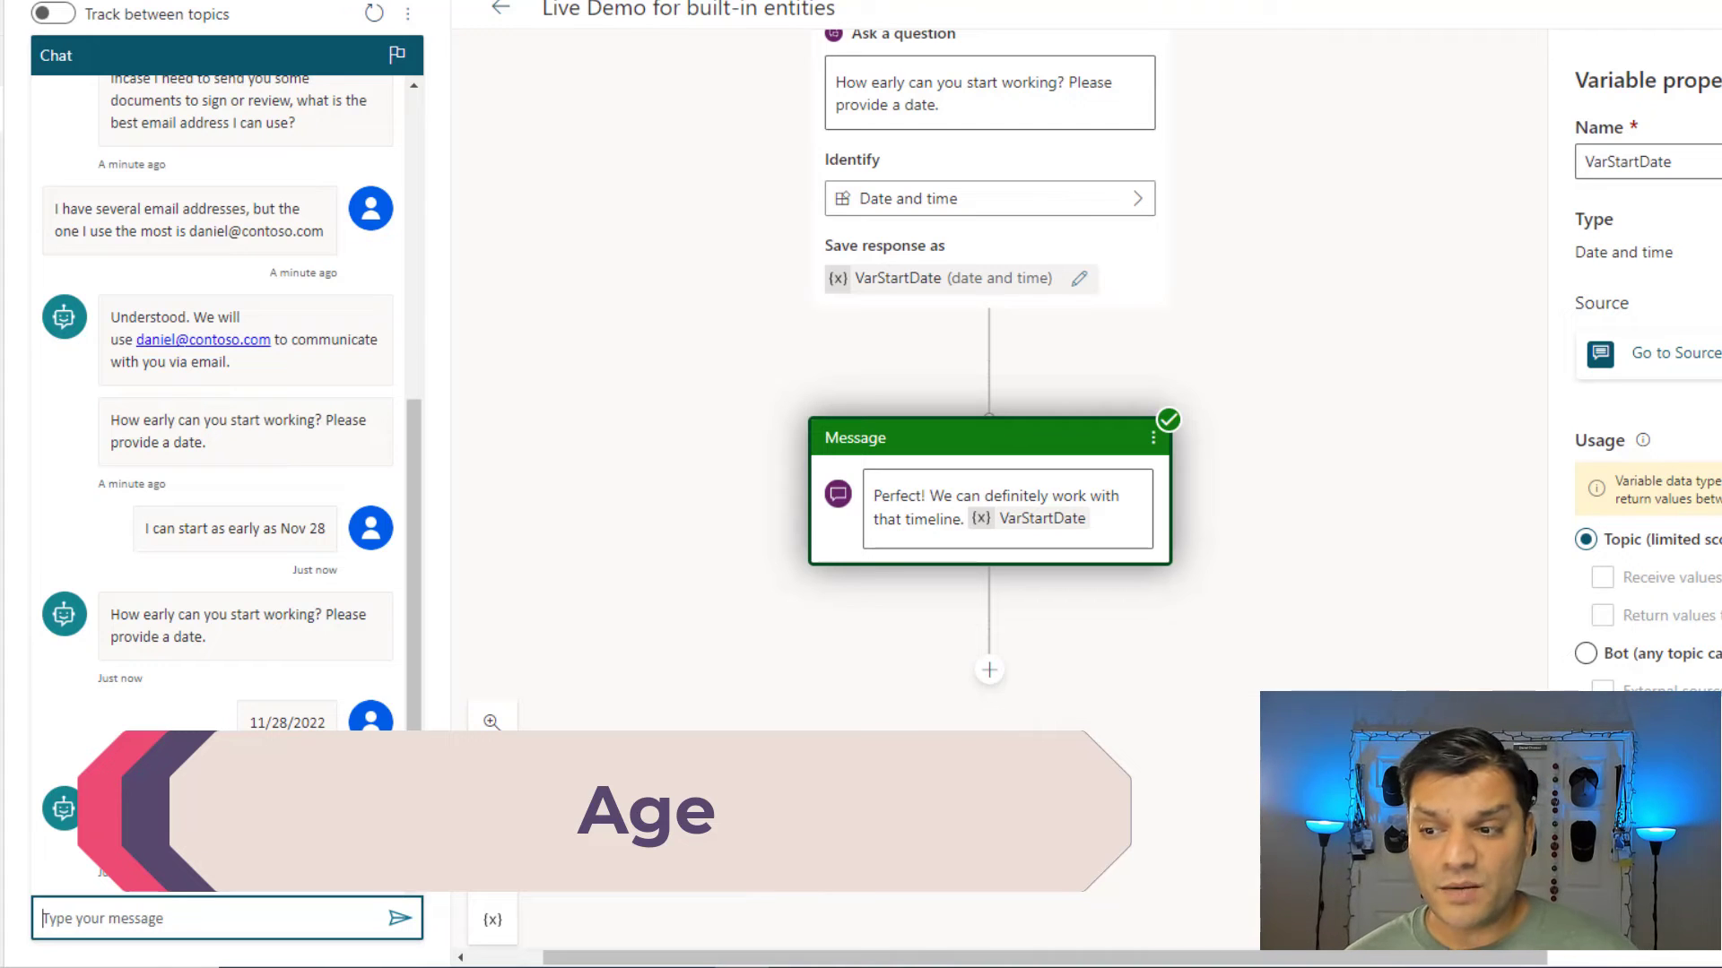
Add a question asking the applicant's current age, adding a space before 'For this position'.
left_click(987, 672)
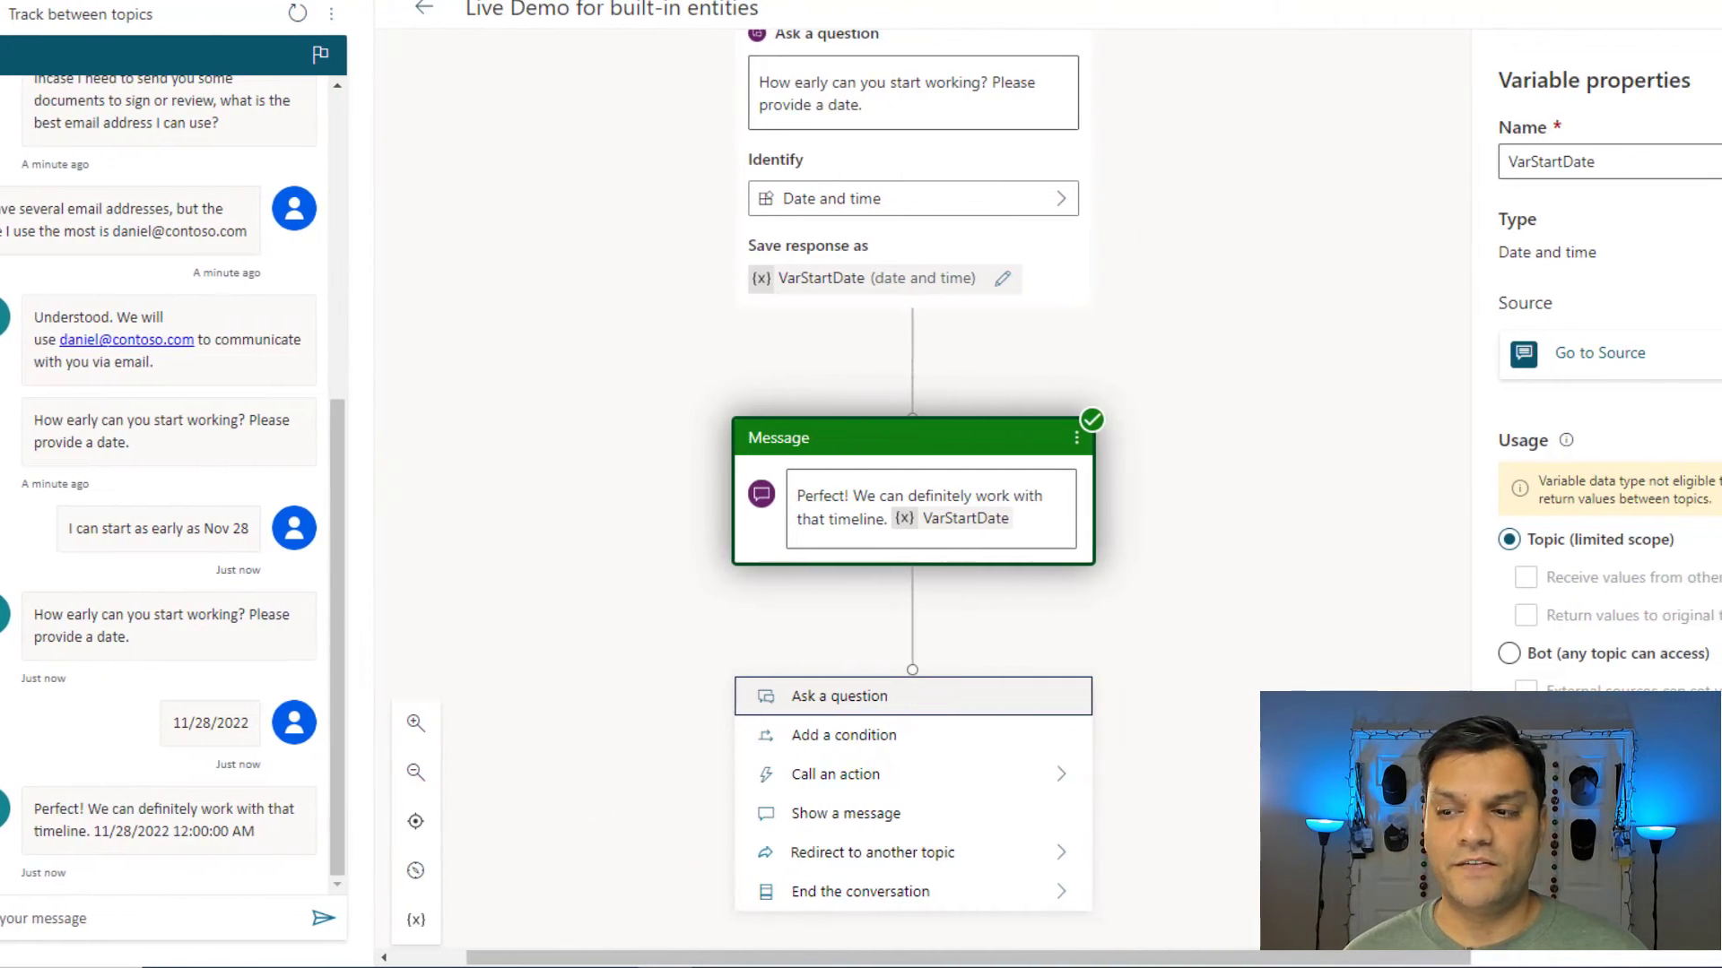
left_click(974, 708)
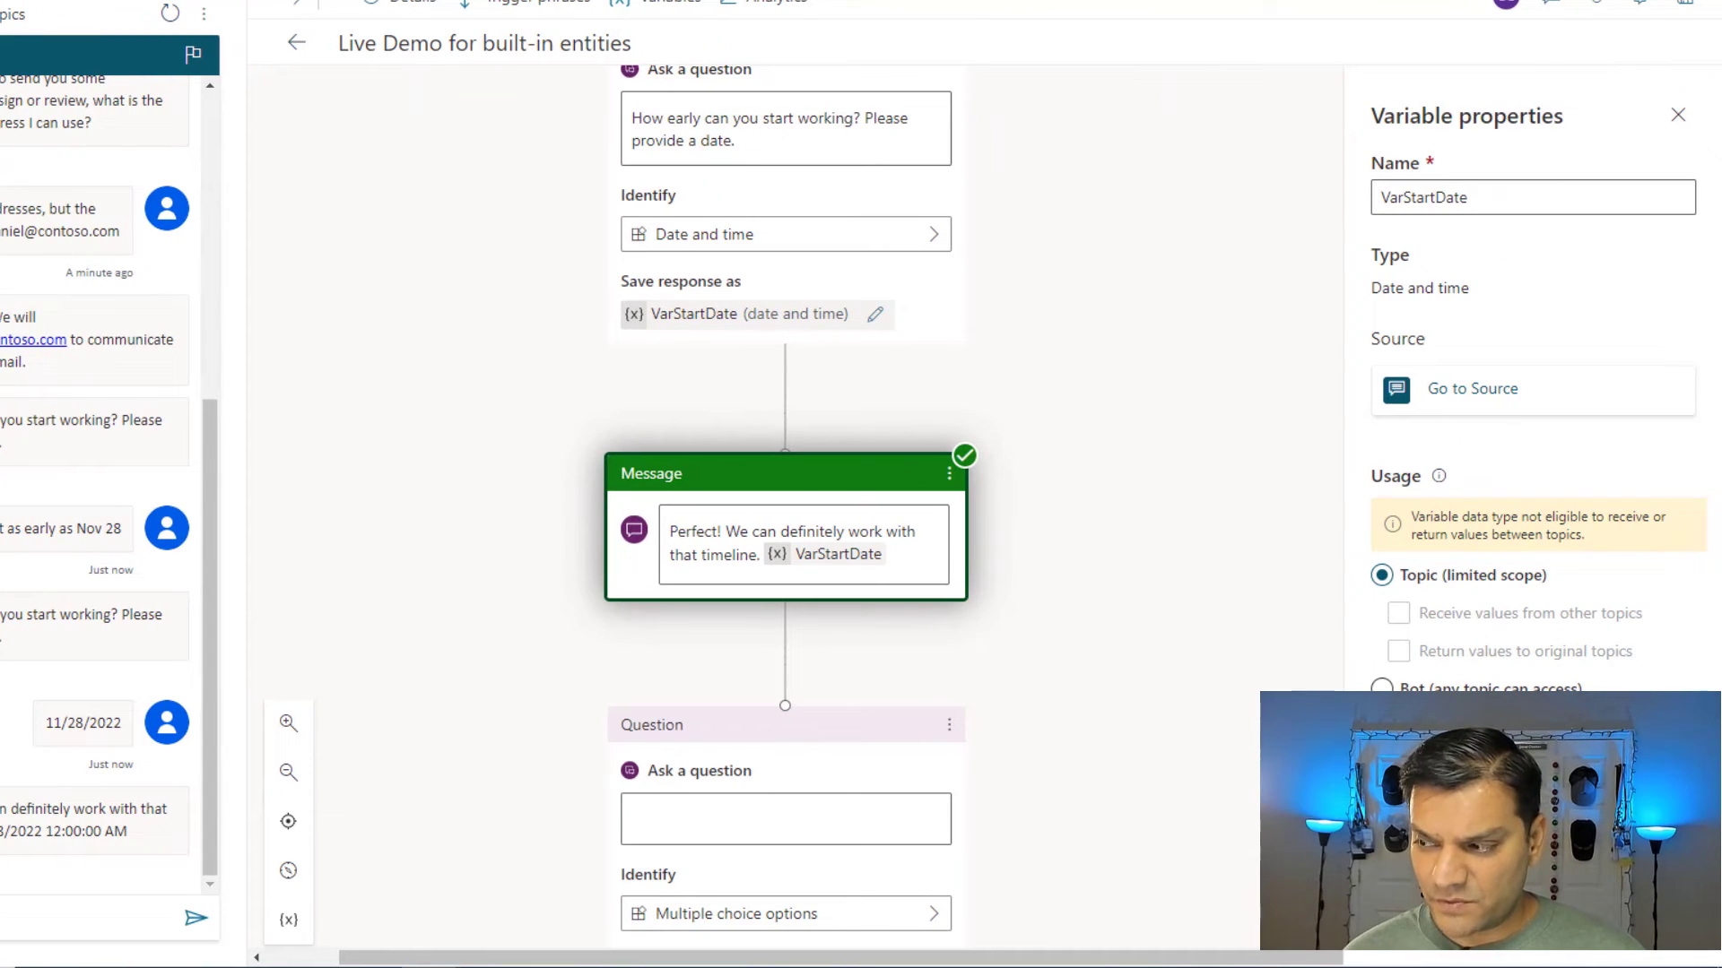
left_click(845, 824)
type("Final question before I submit your request to be reviewed.For this position, we need to know your current age. How old are you?")
scroll(1231, 732, "down", 1)
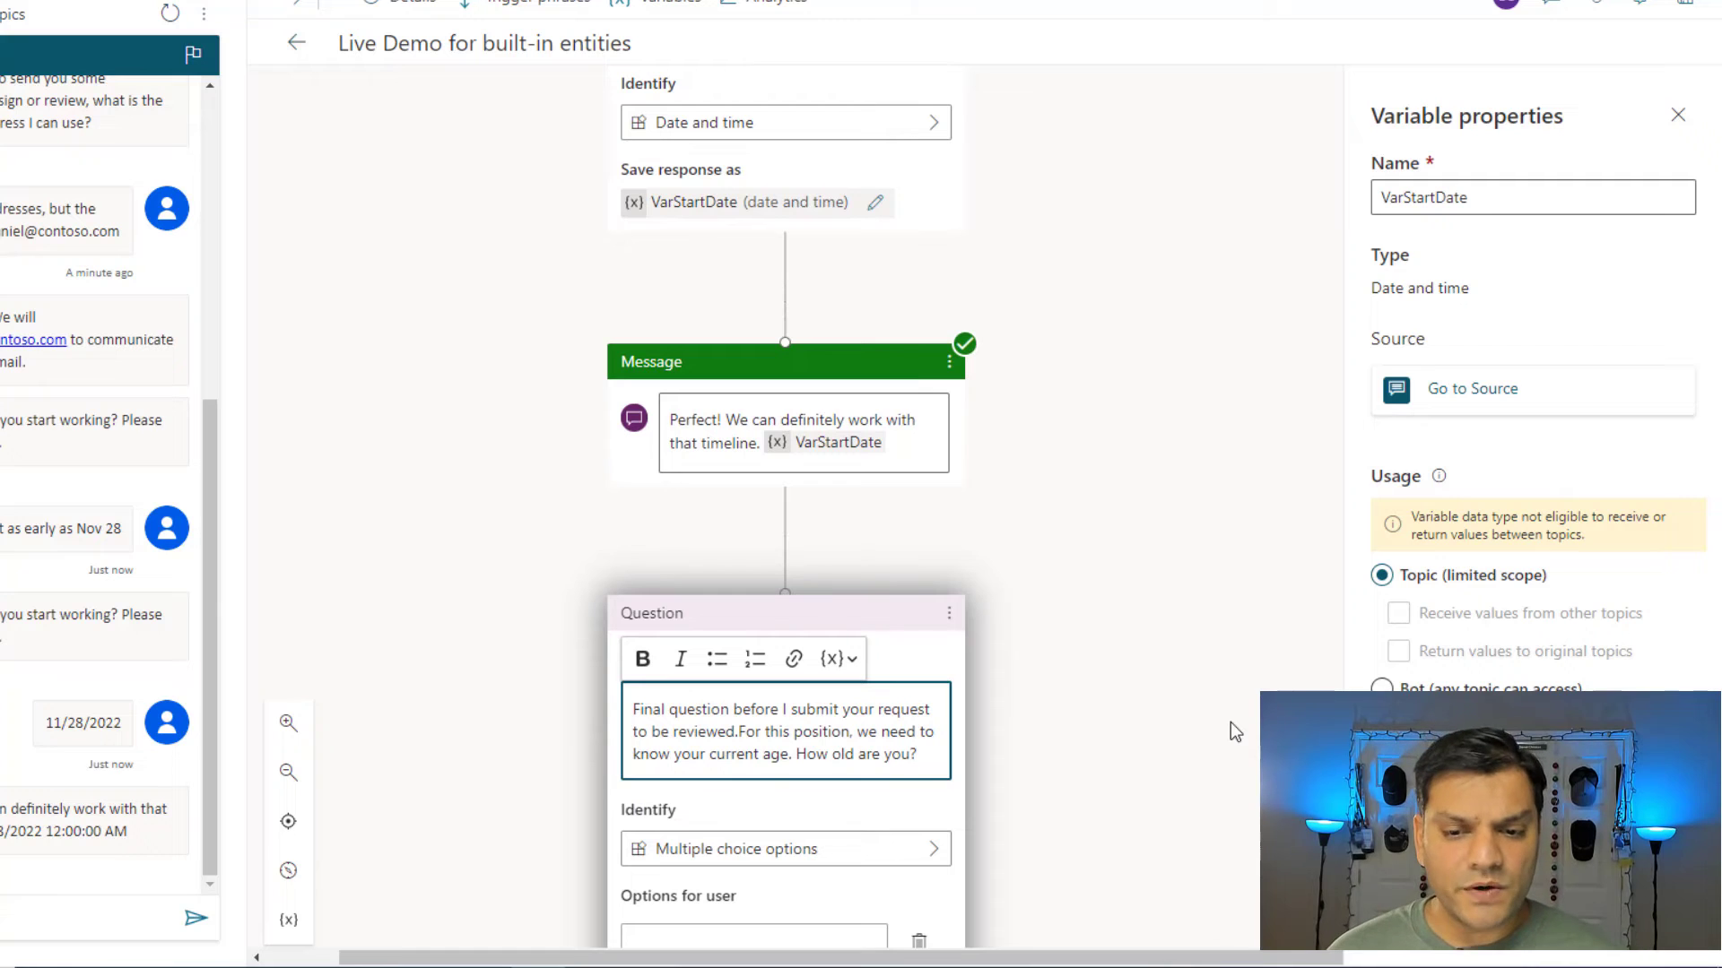
left_click(780, 733)
key("Left")
key("Left")
key("Left")
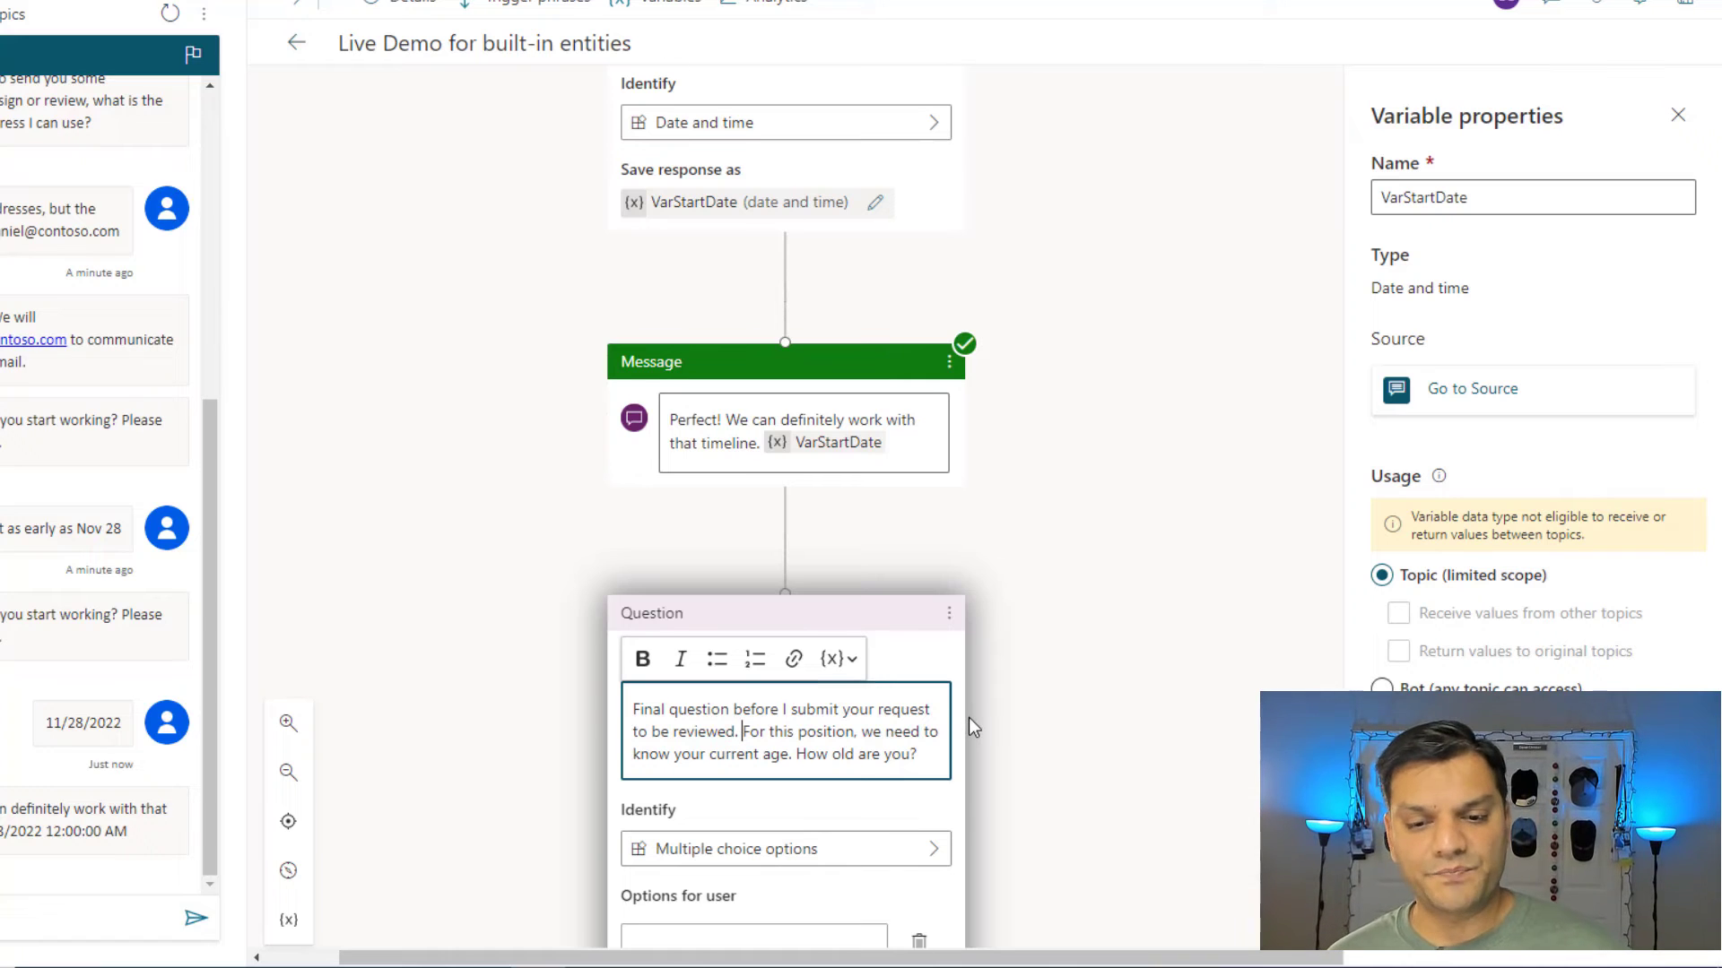
scroll(966, 717, "down", 3)
left_click(895, 650)
Identify the answer with the Age entity and rename its variable to VarAge.
left_click(895, 640)
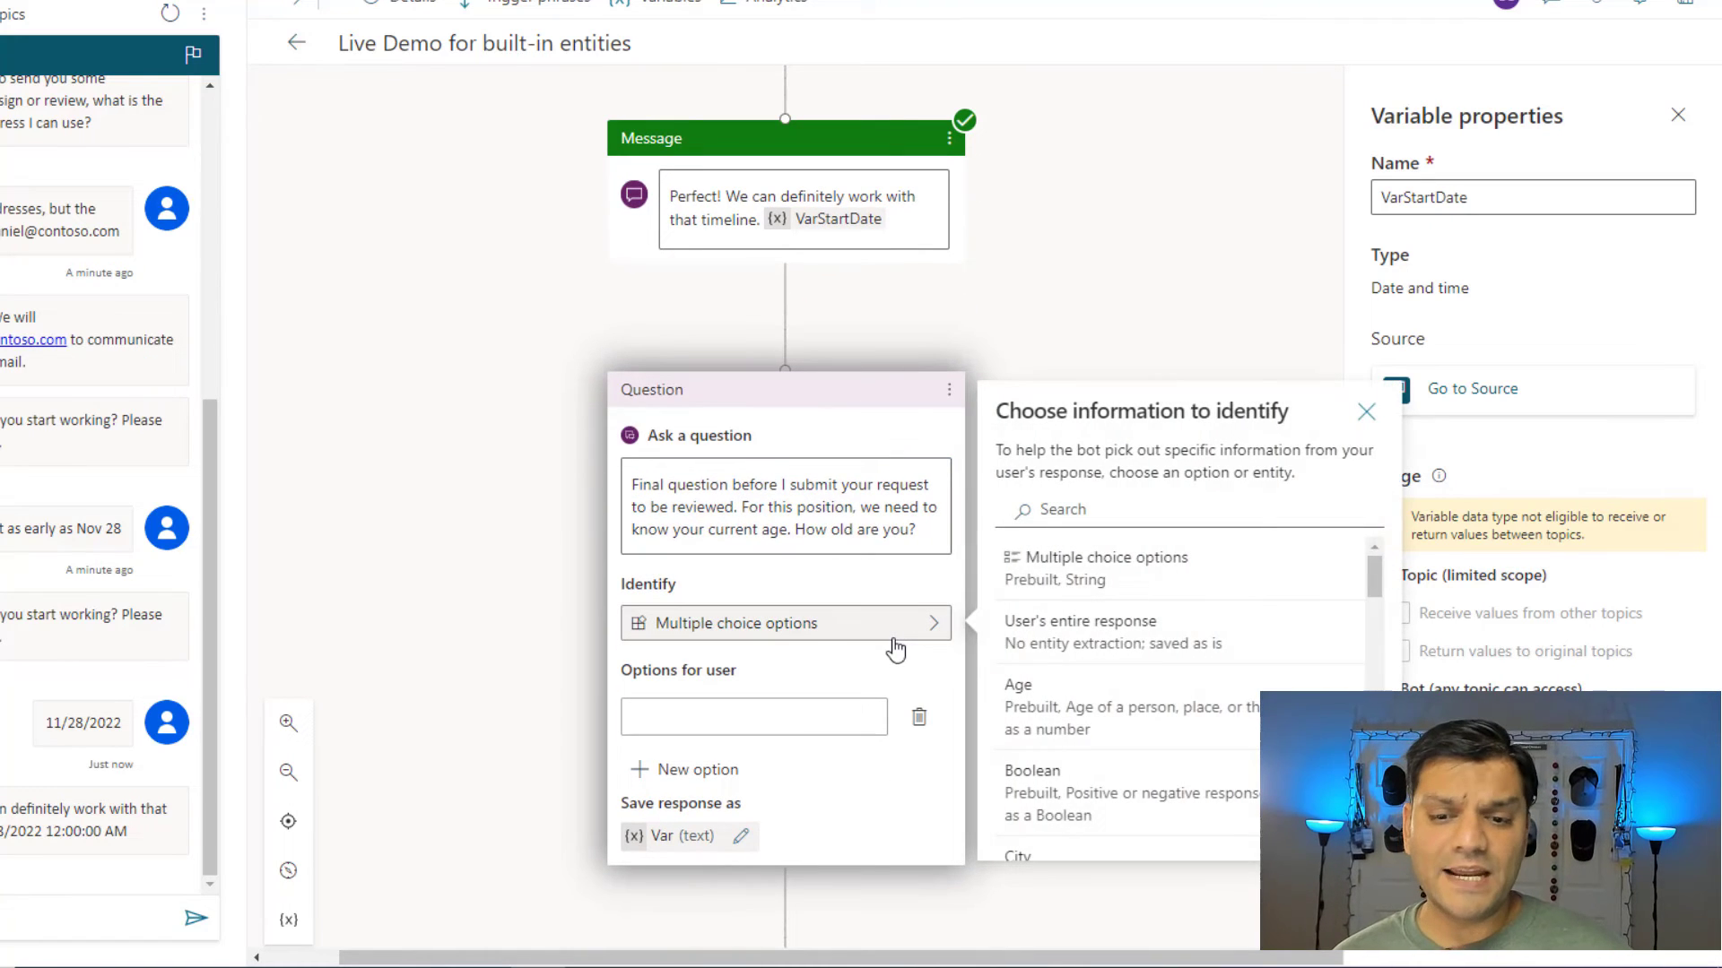
left_click(1126, 507)
type("age")
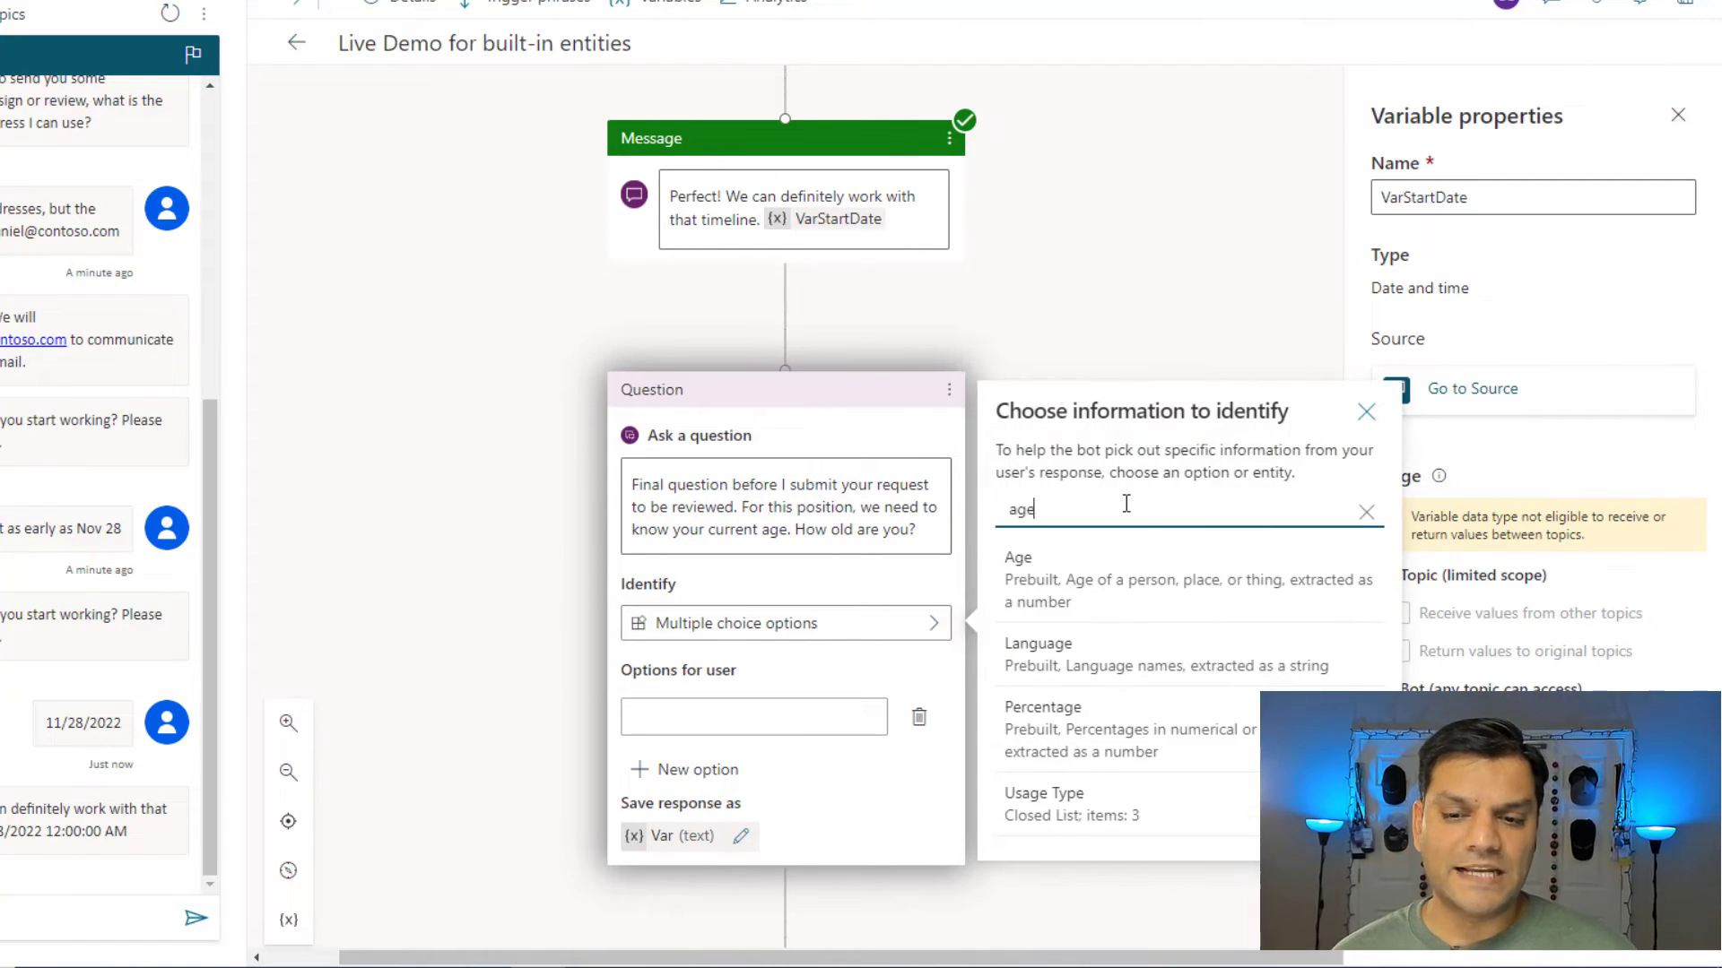
left_click(1113, 578)
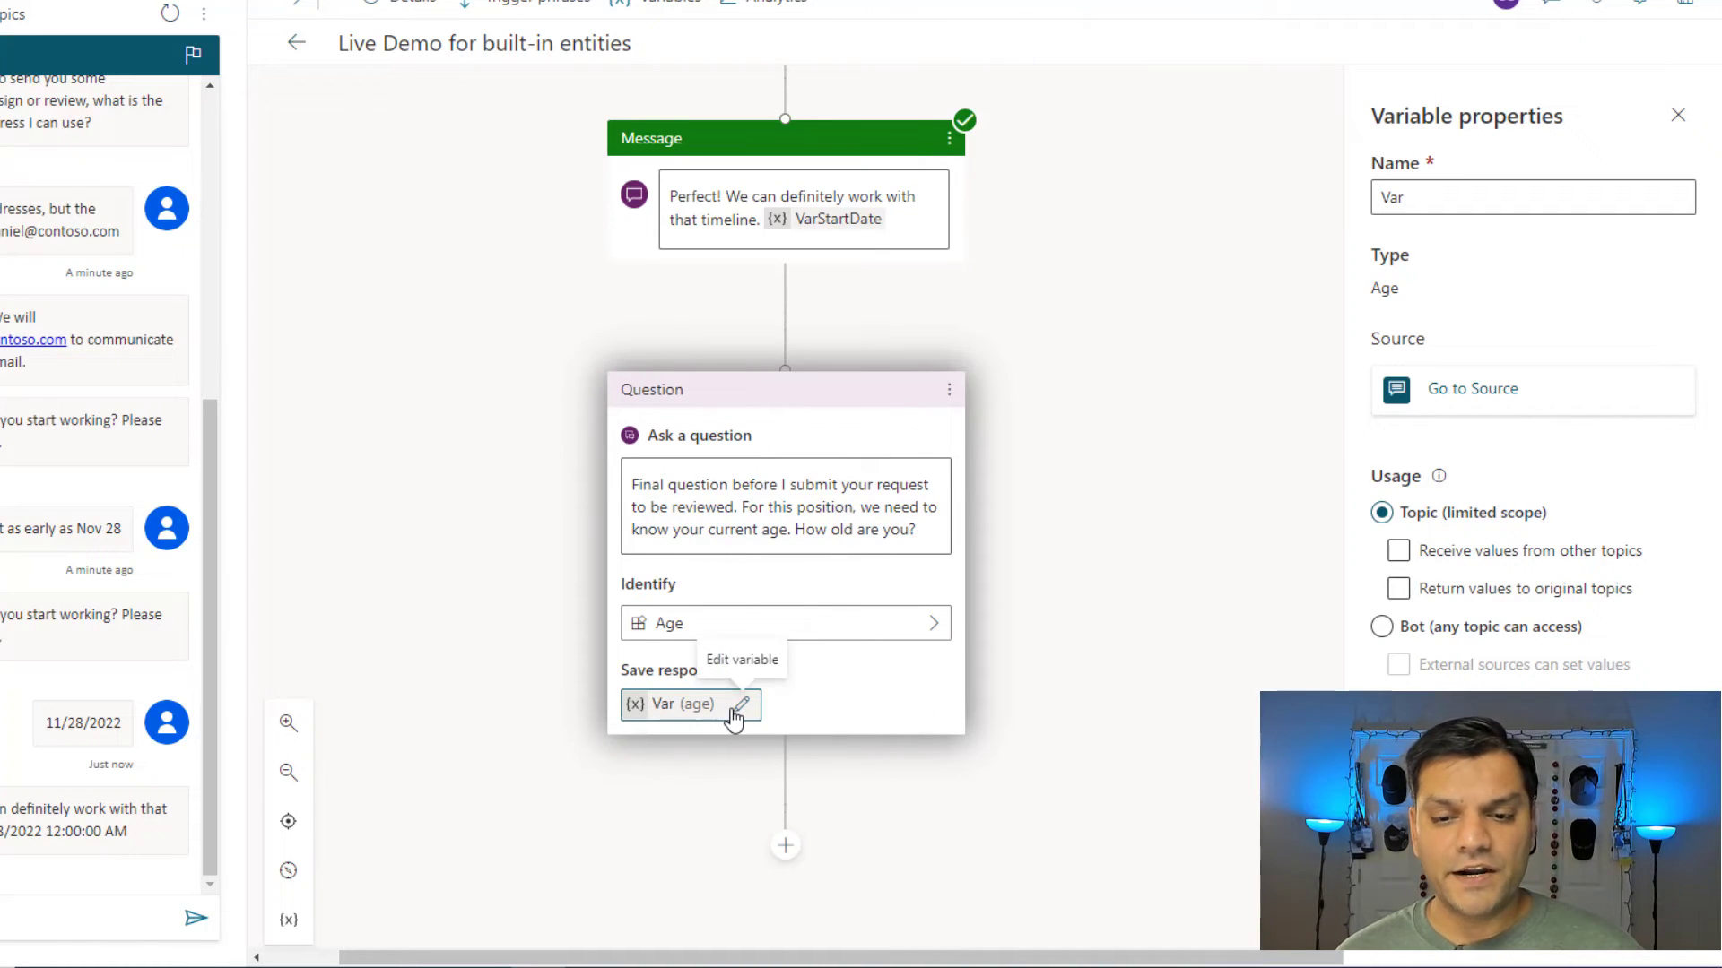
left_click(1576, 194)
type("Age")
left_click(1265, 231)
left_click(785, 845)
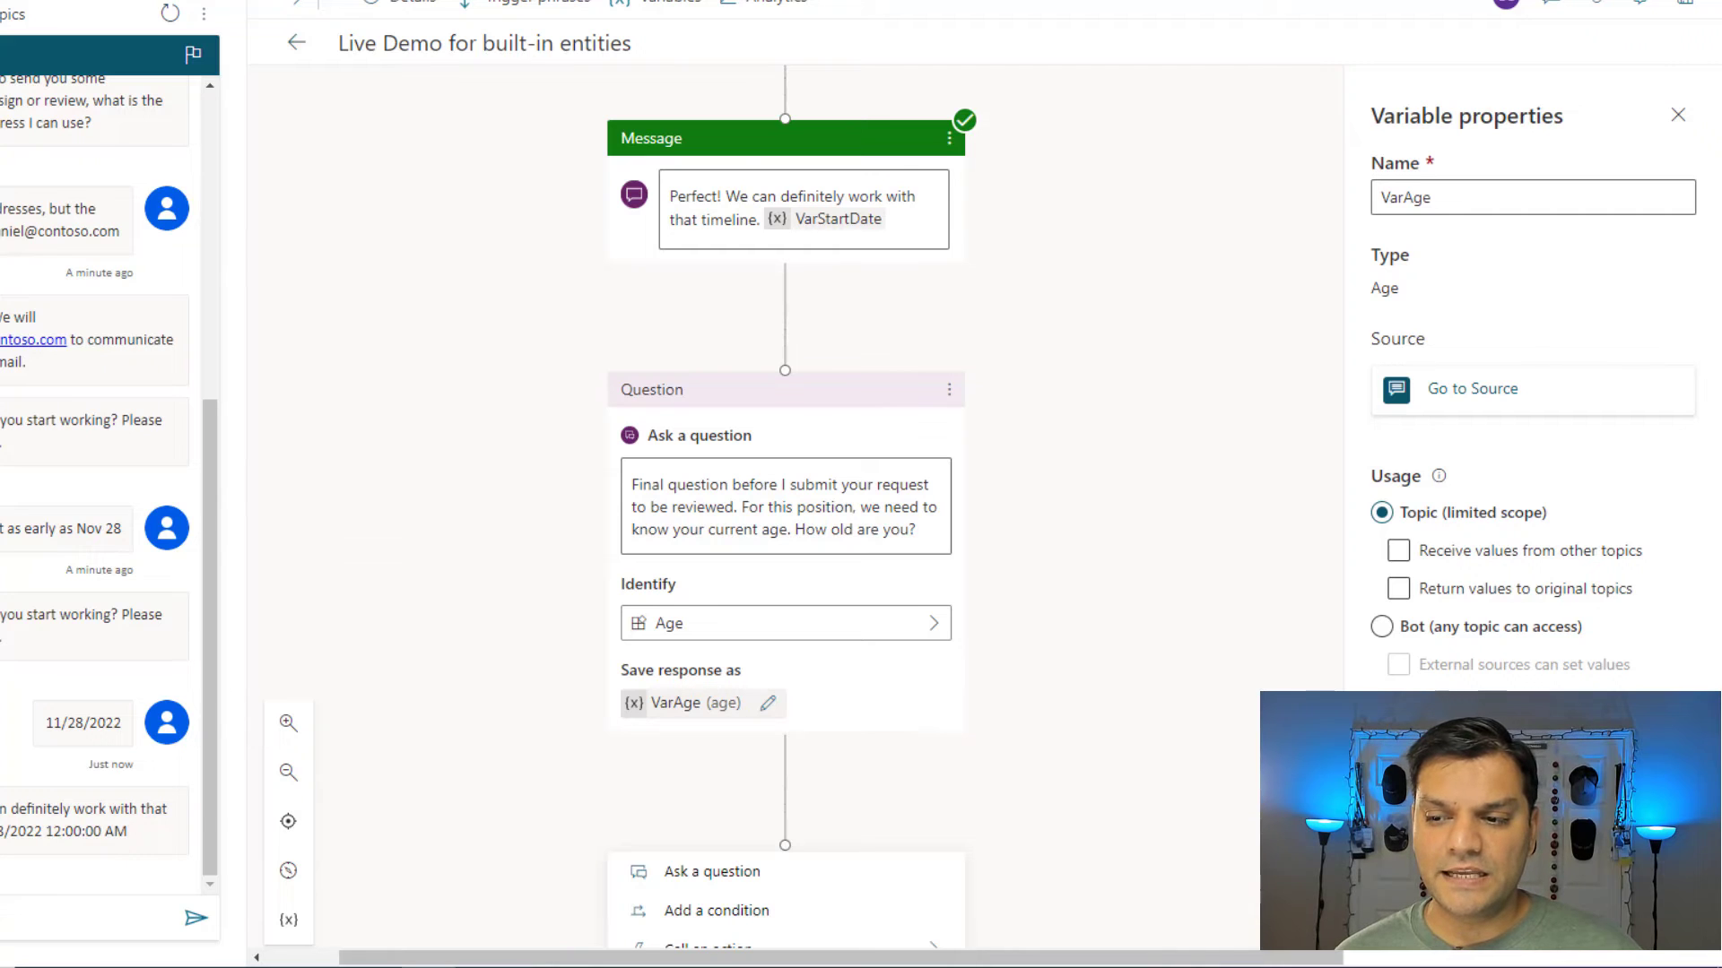
scroll(822, 832, "down", 2)
scroll(822, 836, "down", 1)
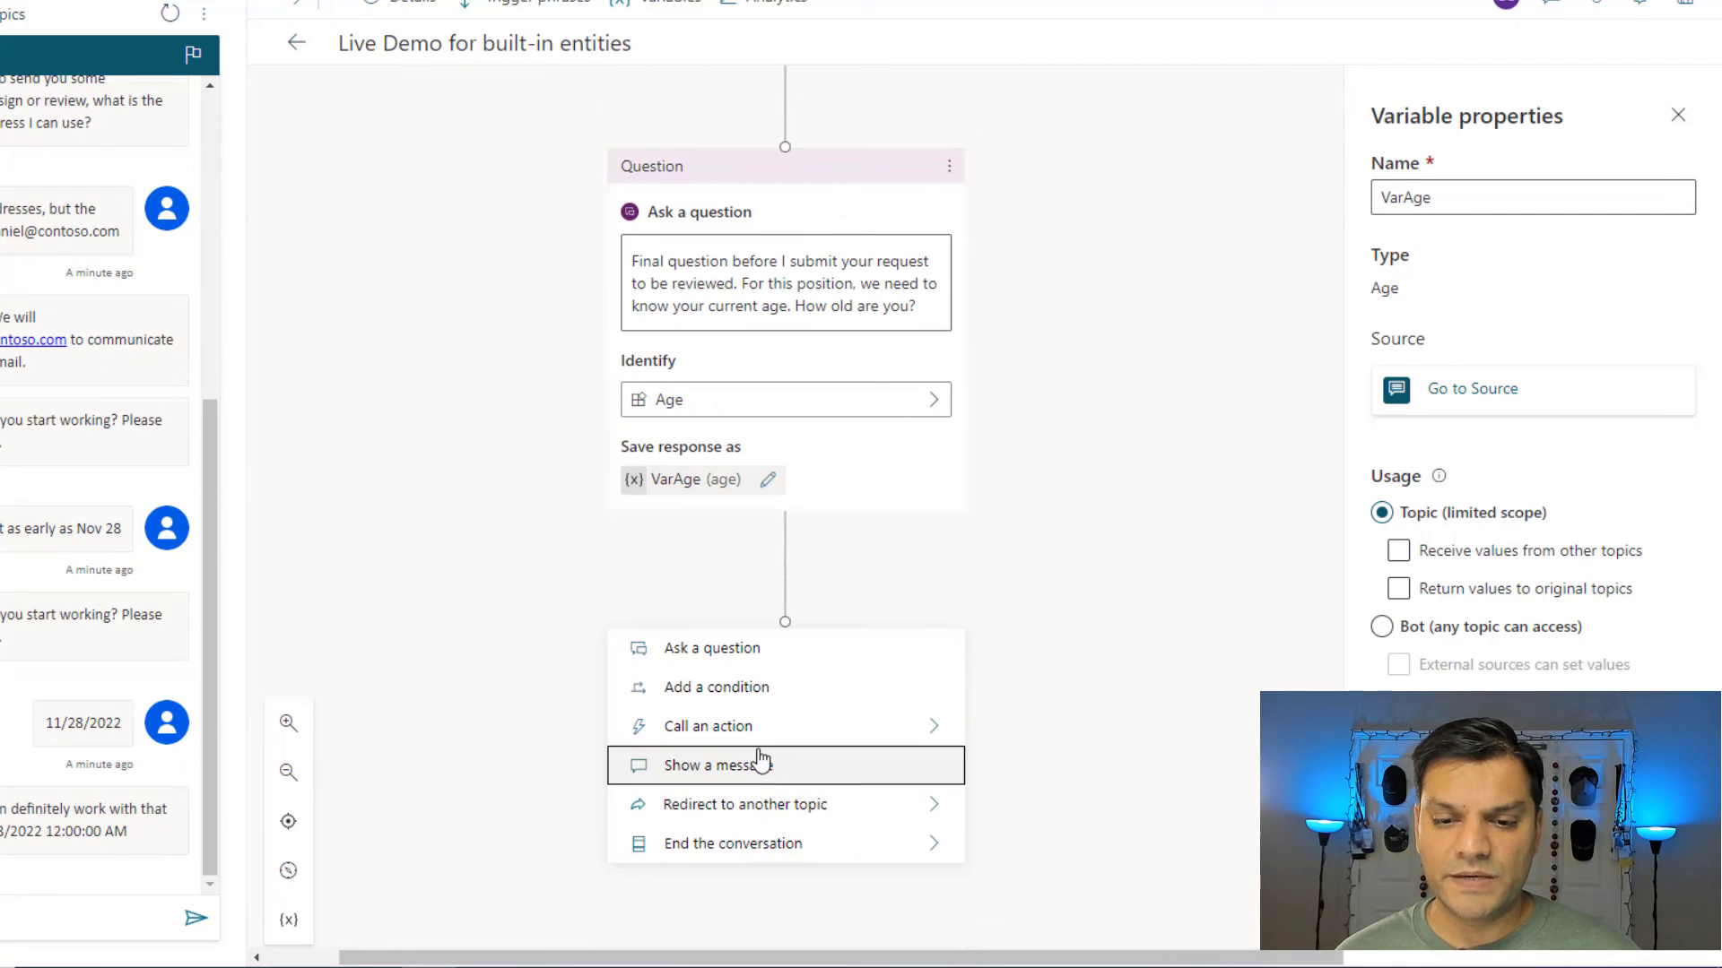
Add a message after the age question: 'Thanks.. We will keep this information confidential.' then 'Age:' with VarAge.
left_click(755, 764)
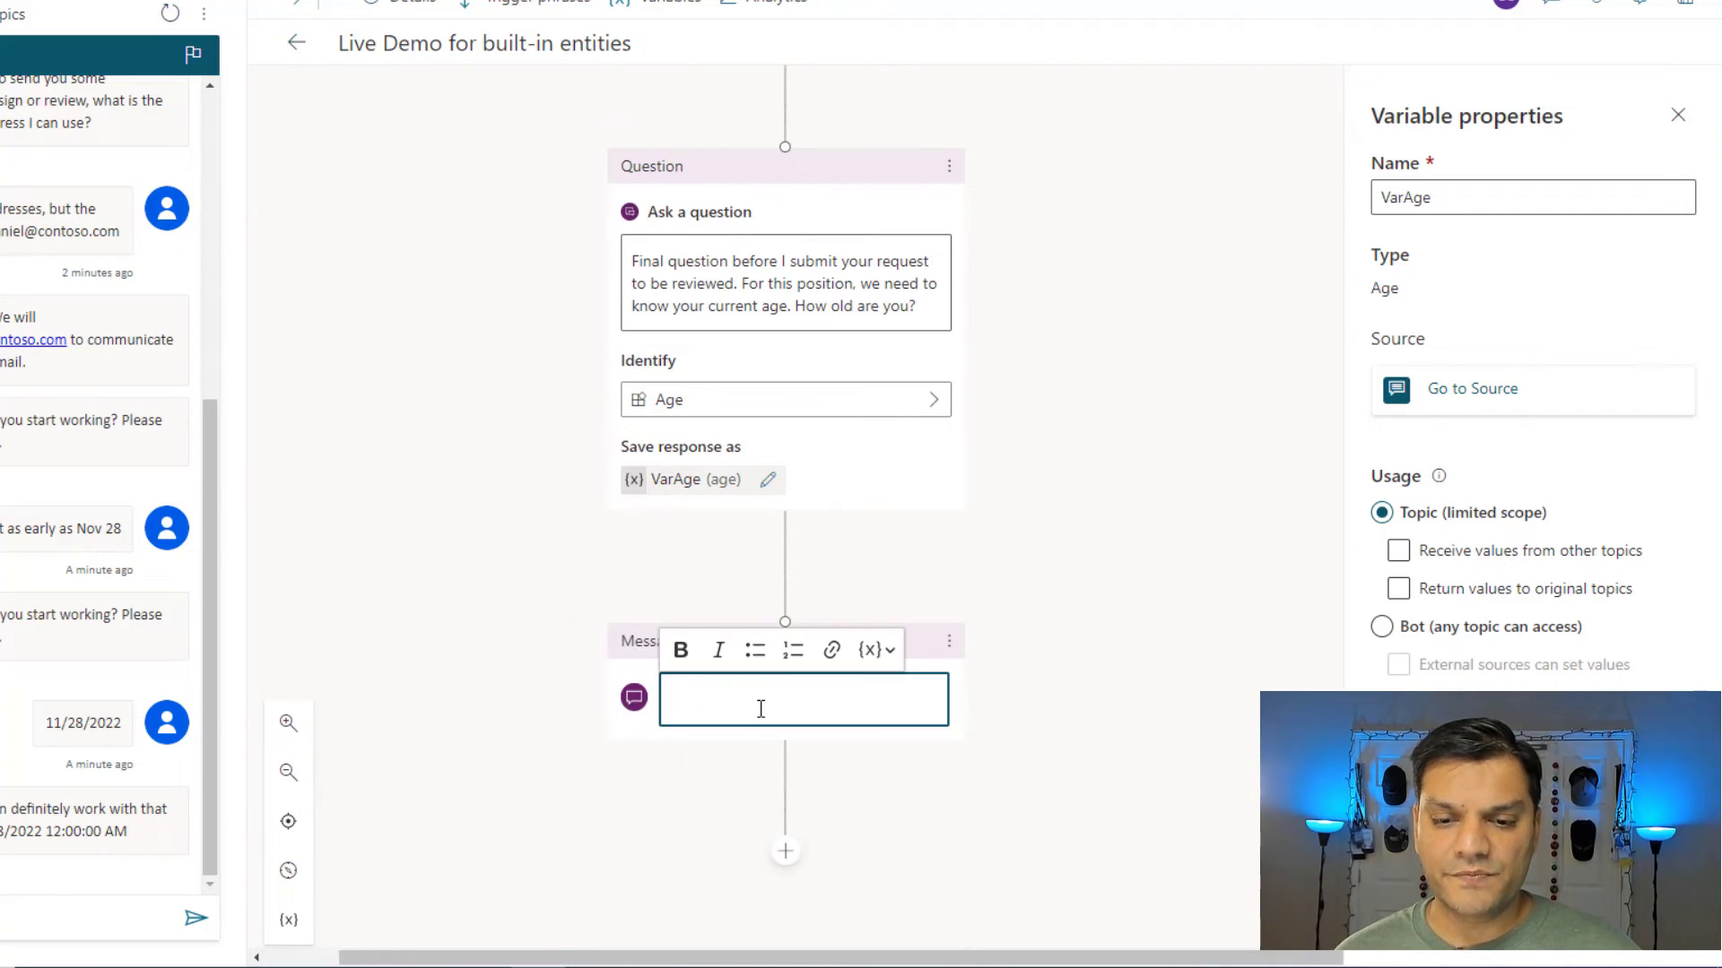
type("Thanks,. We will keep this information confidential.")
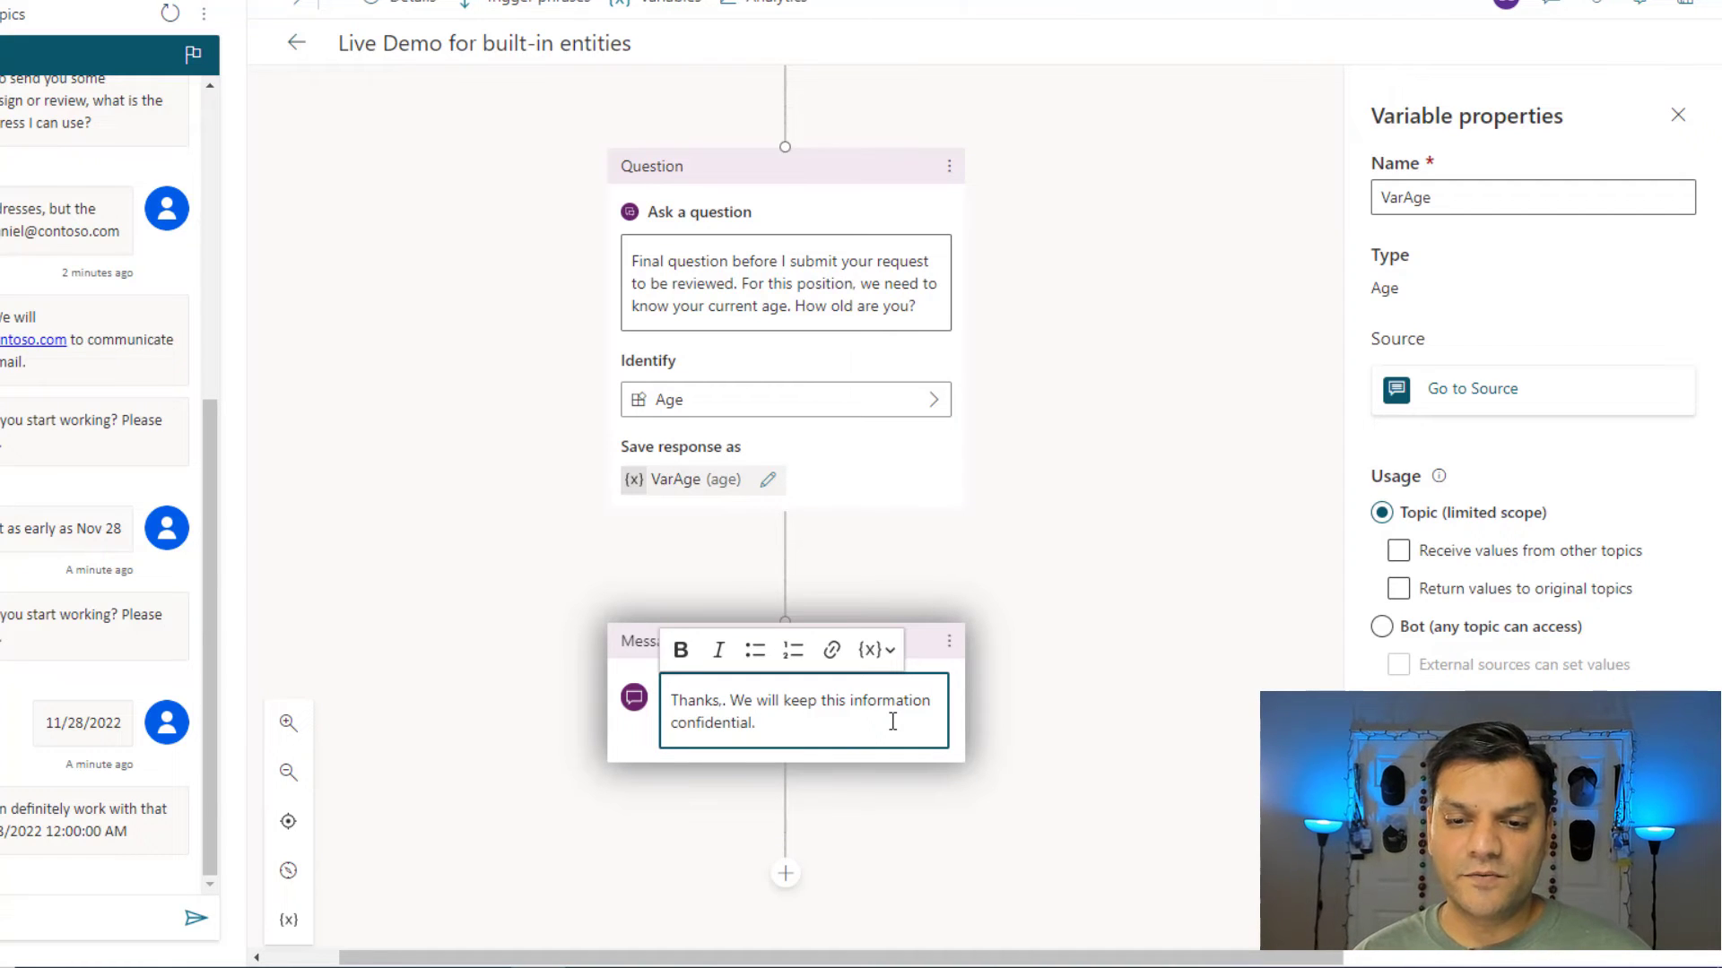
key("Return")
type("Age")
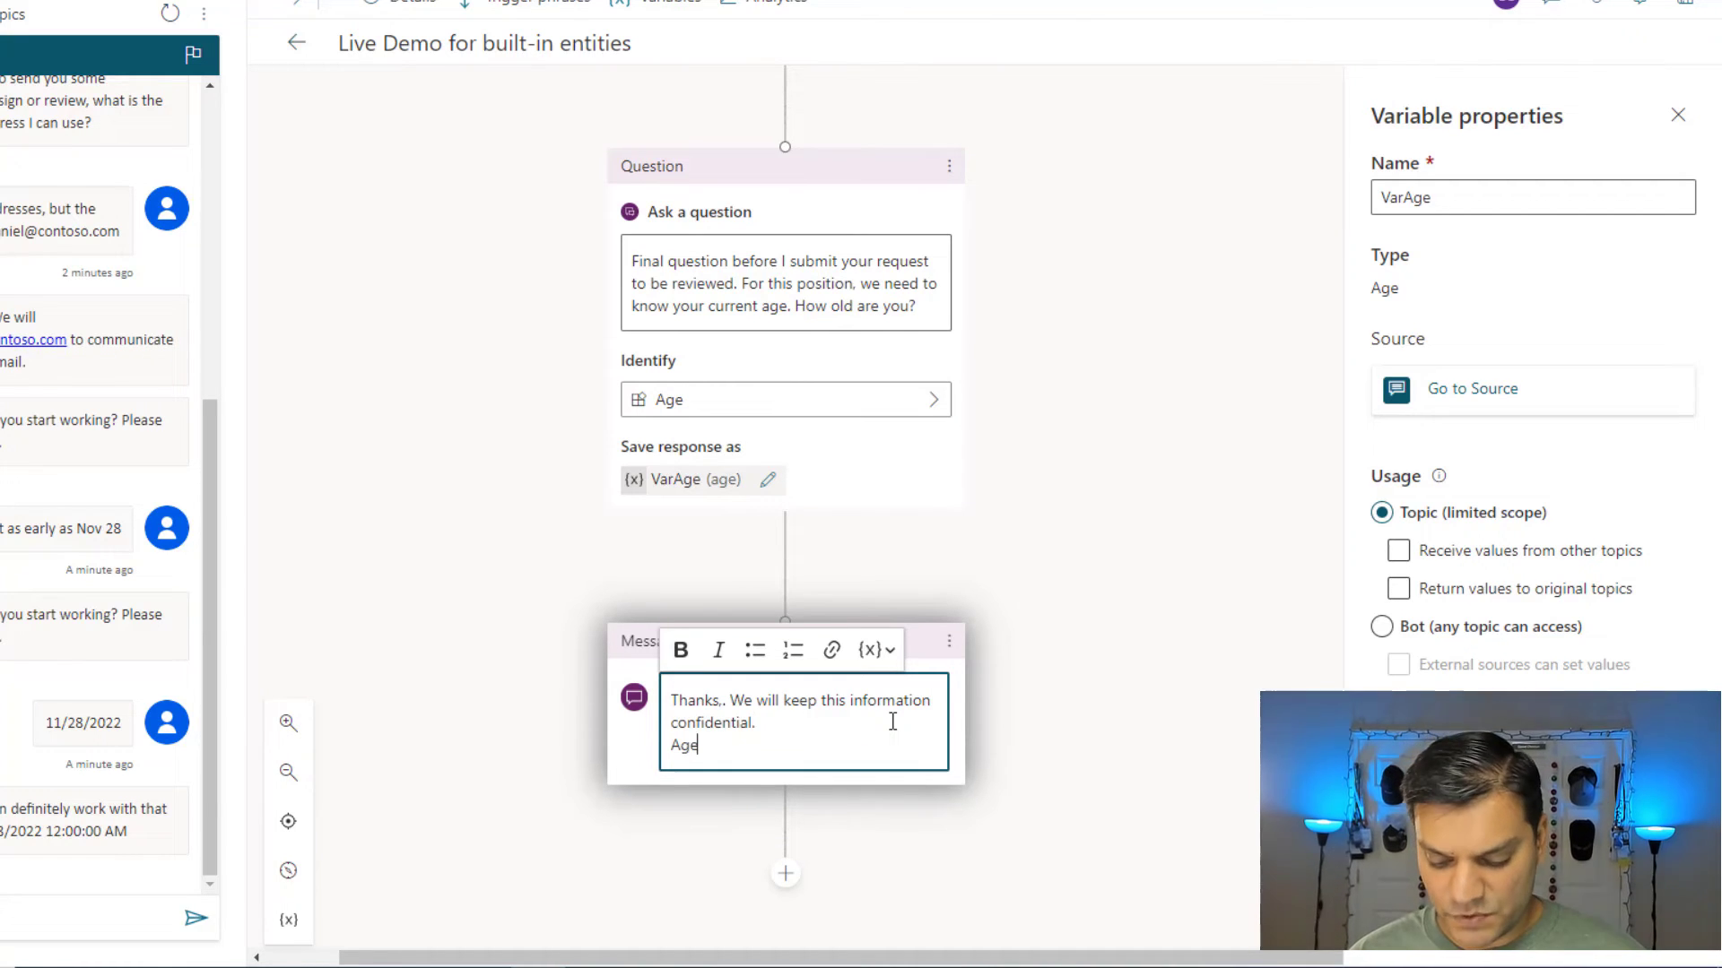
type(":")
left_click(888, 653)
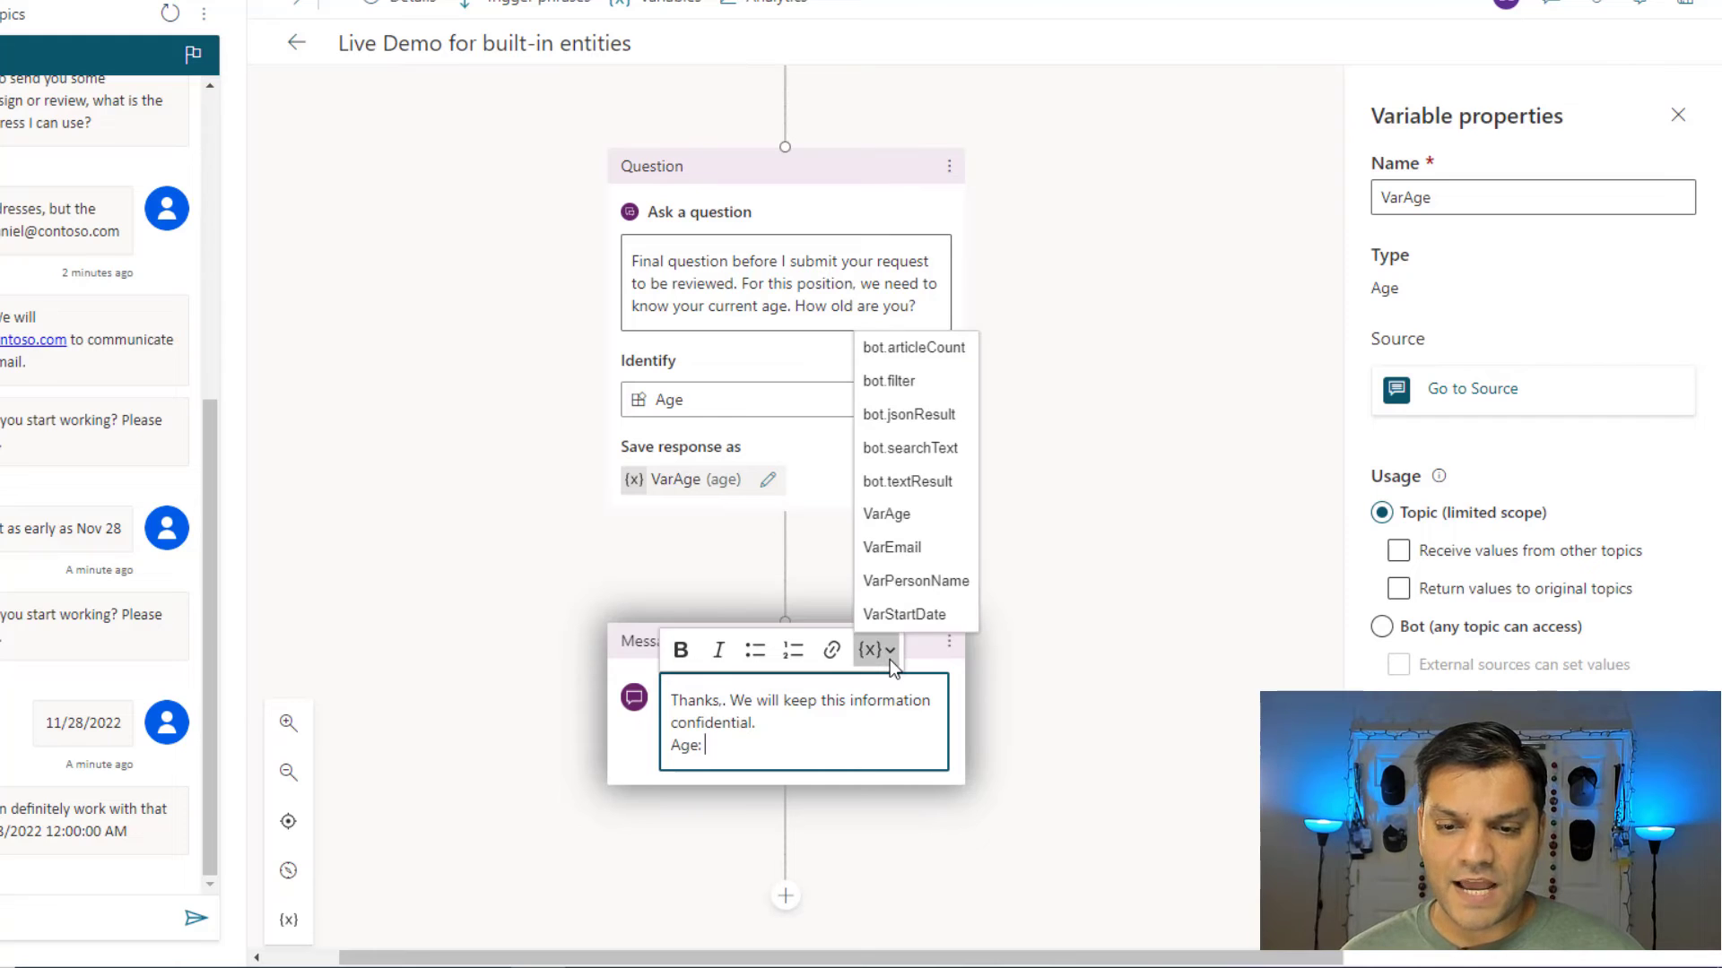
left_click(923, 516)
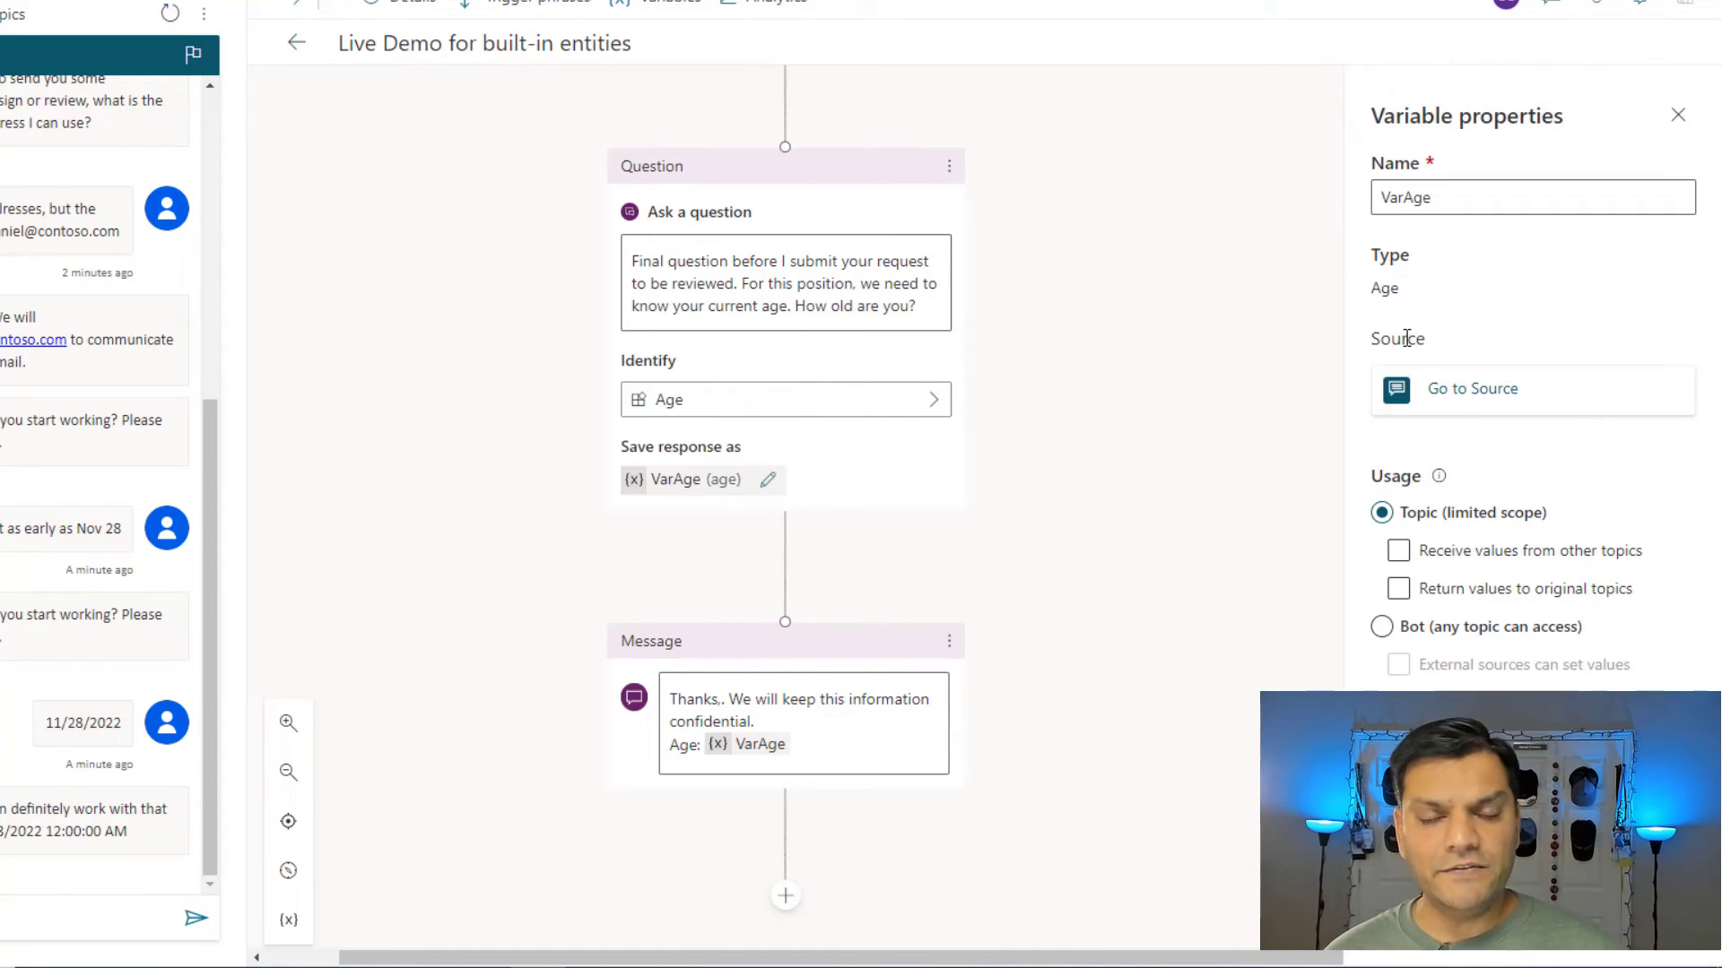
scroll(1407, 338, "up", 1)
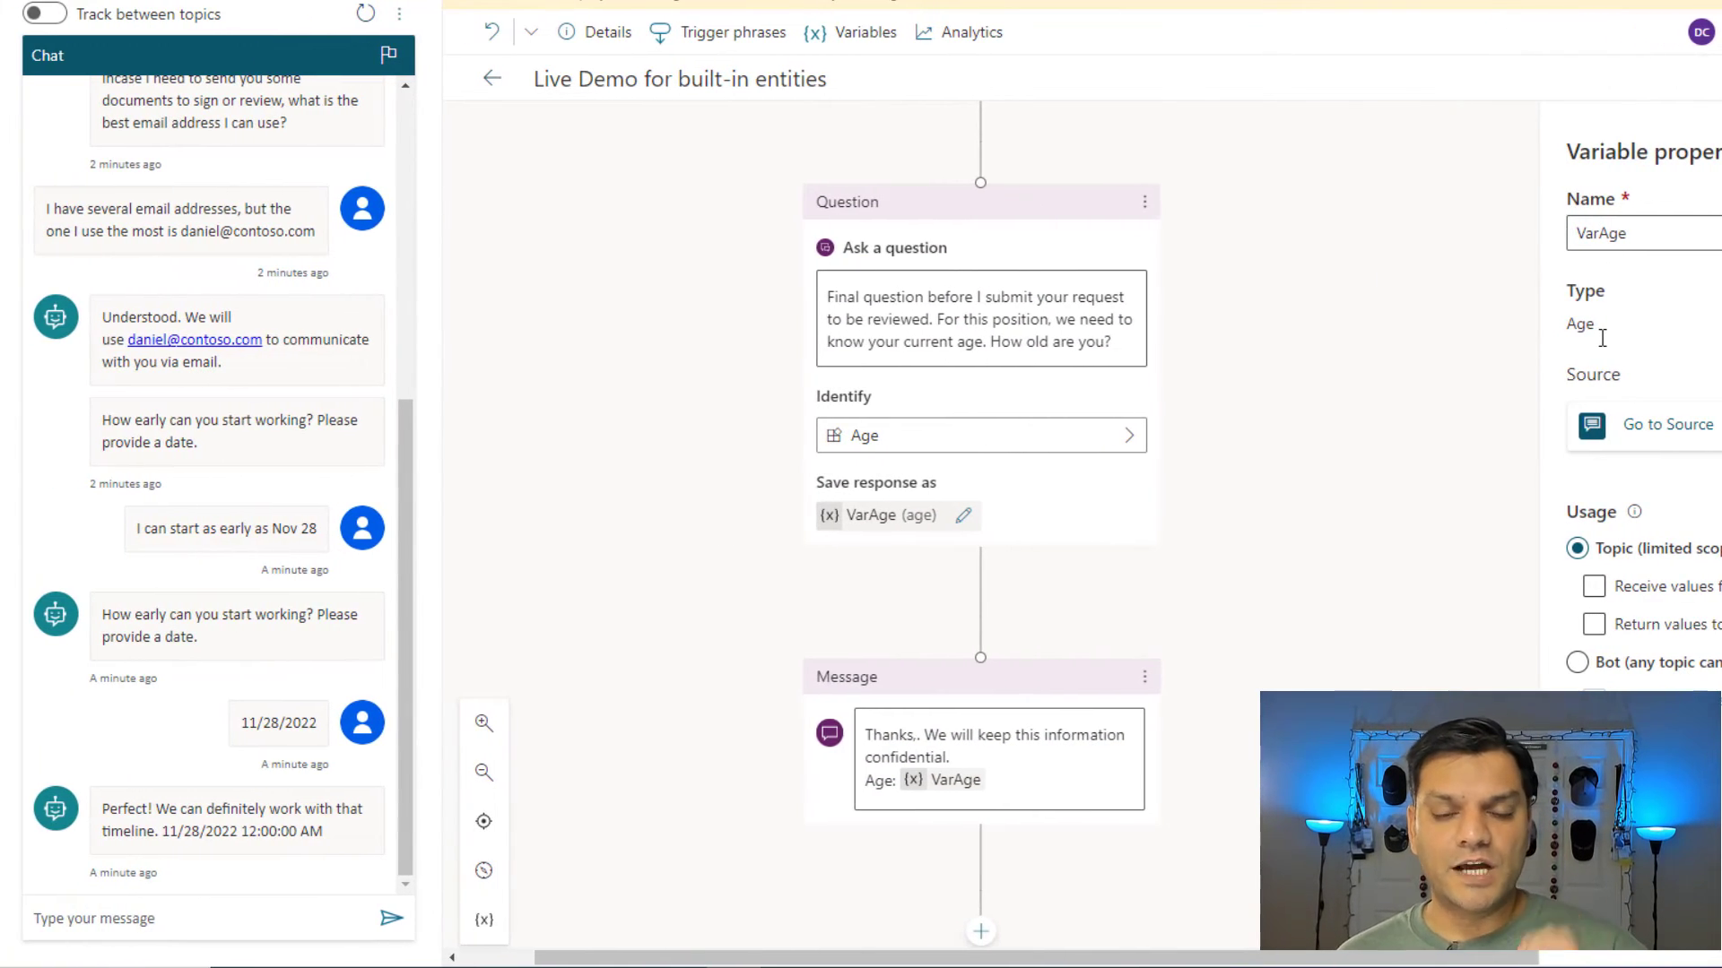
scroll(1602, 338, "down", 1)
Restart the test chat and send 'Looking for a job' to trigger the topic.
left_click(365, 13)
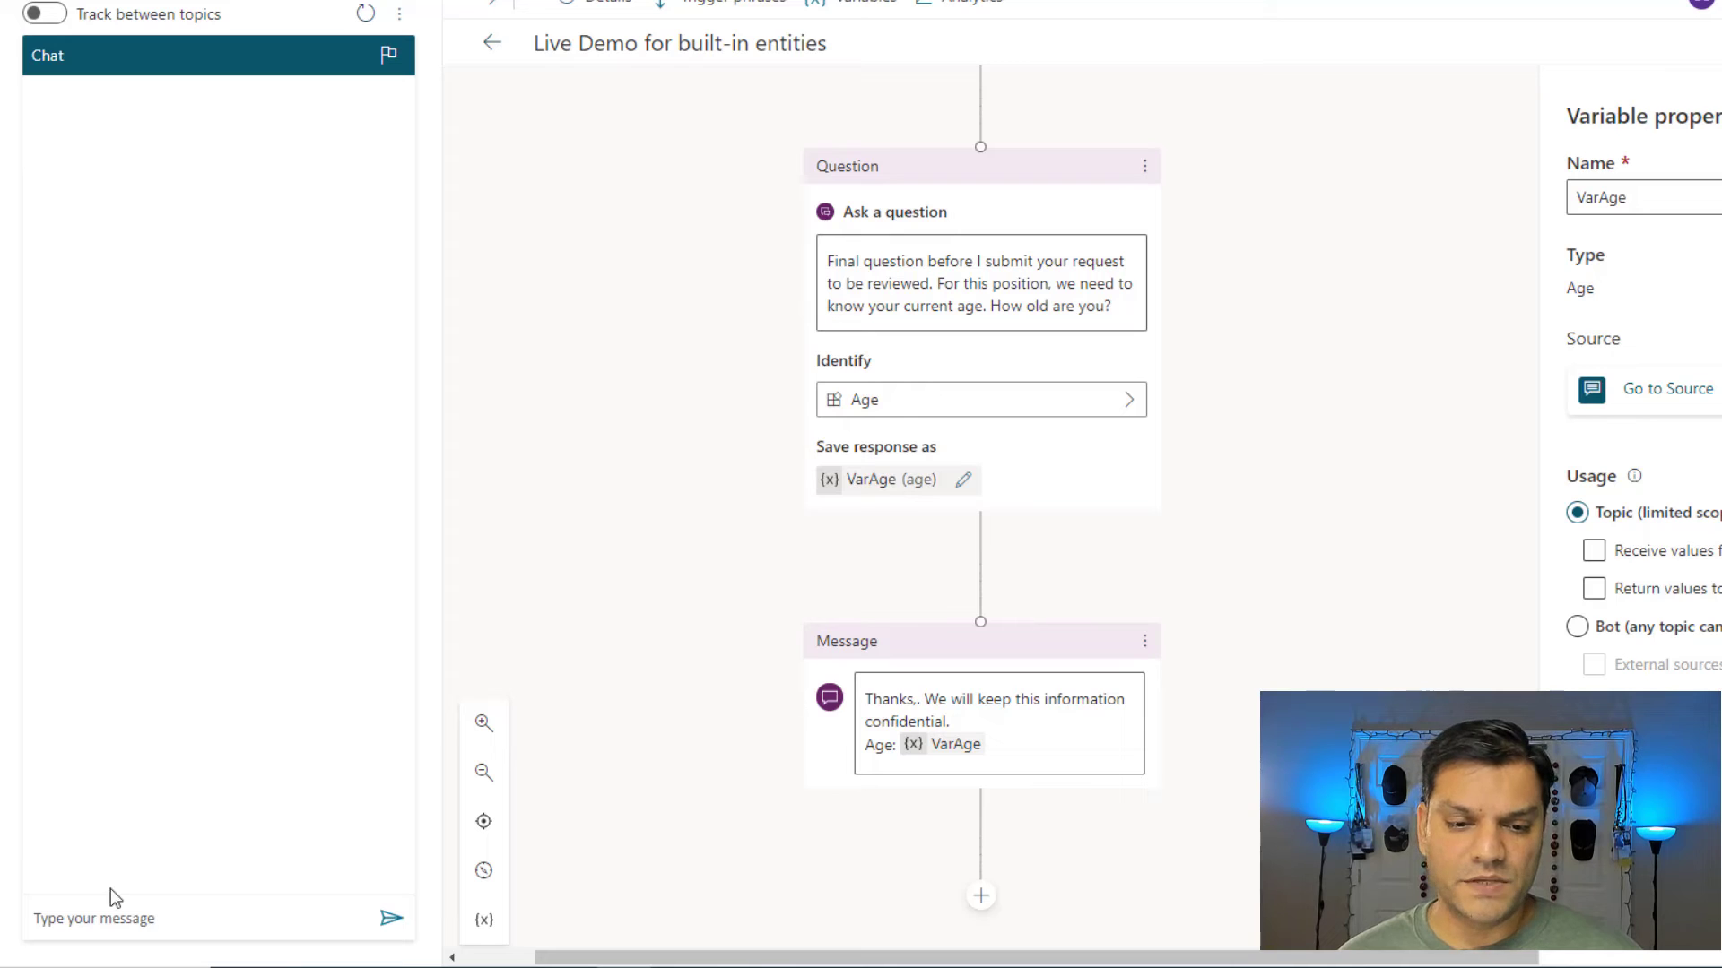
left_click(130, 916)
type("Looking for a jo")
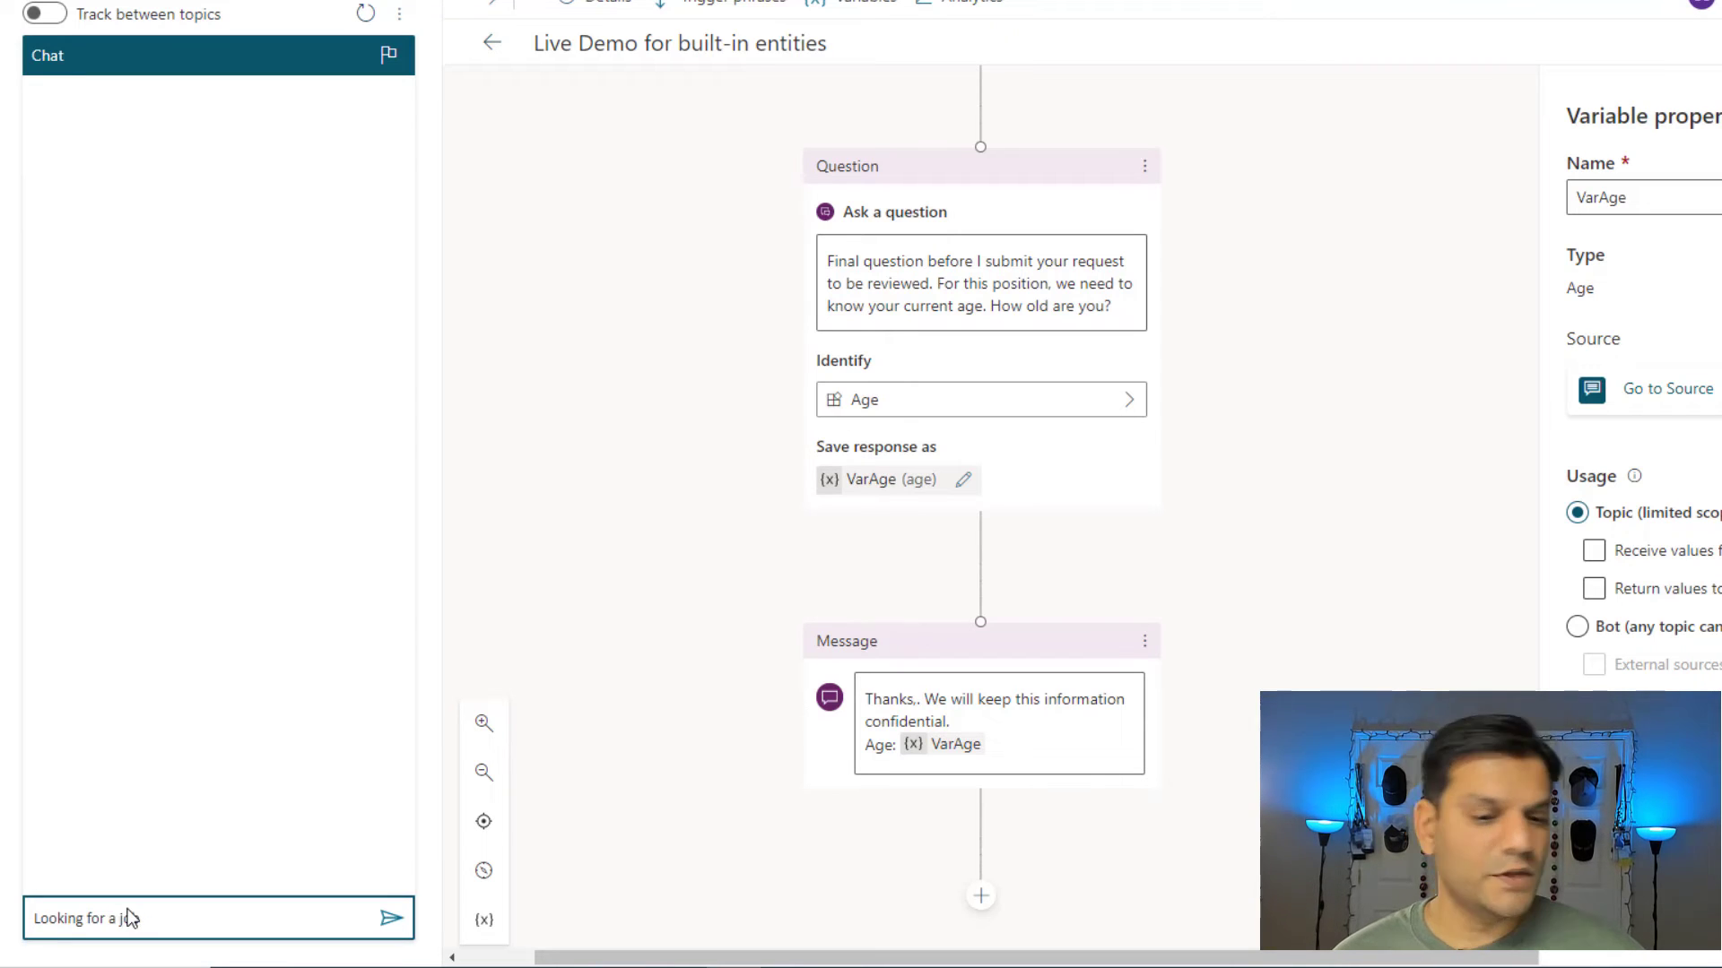
type("b")
key("Return")
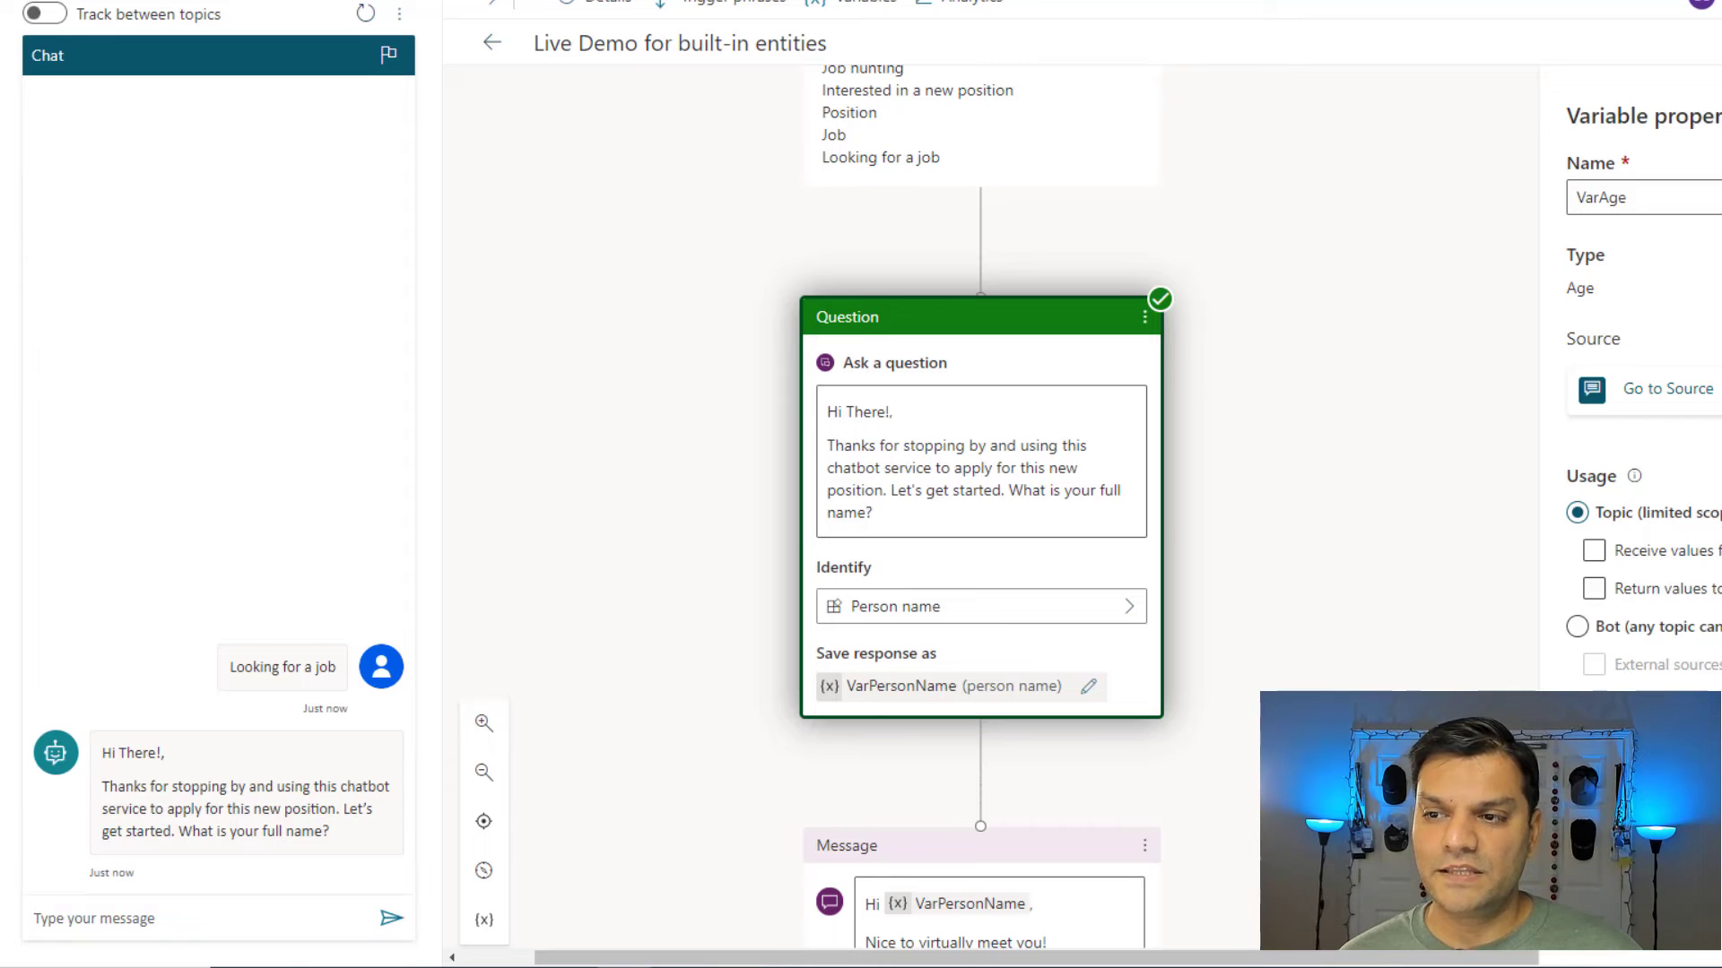
Answer the name and email questions with the applicant's full name and email address.
left_click(135, 923)
key("Return")
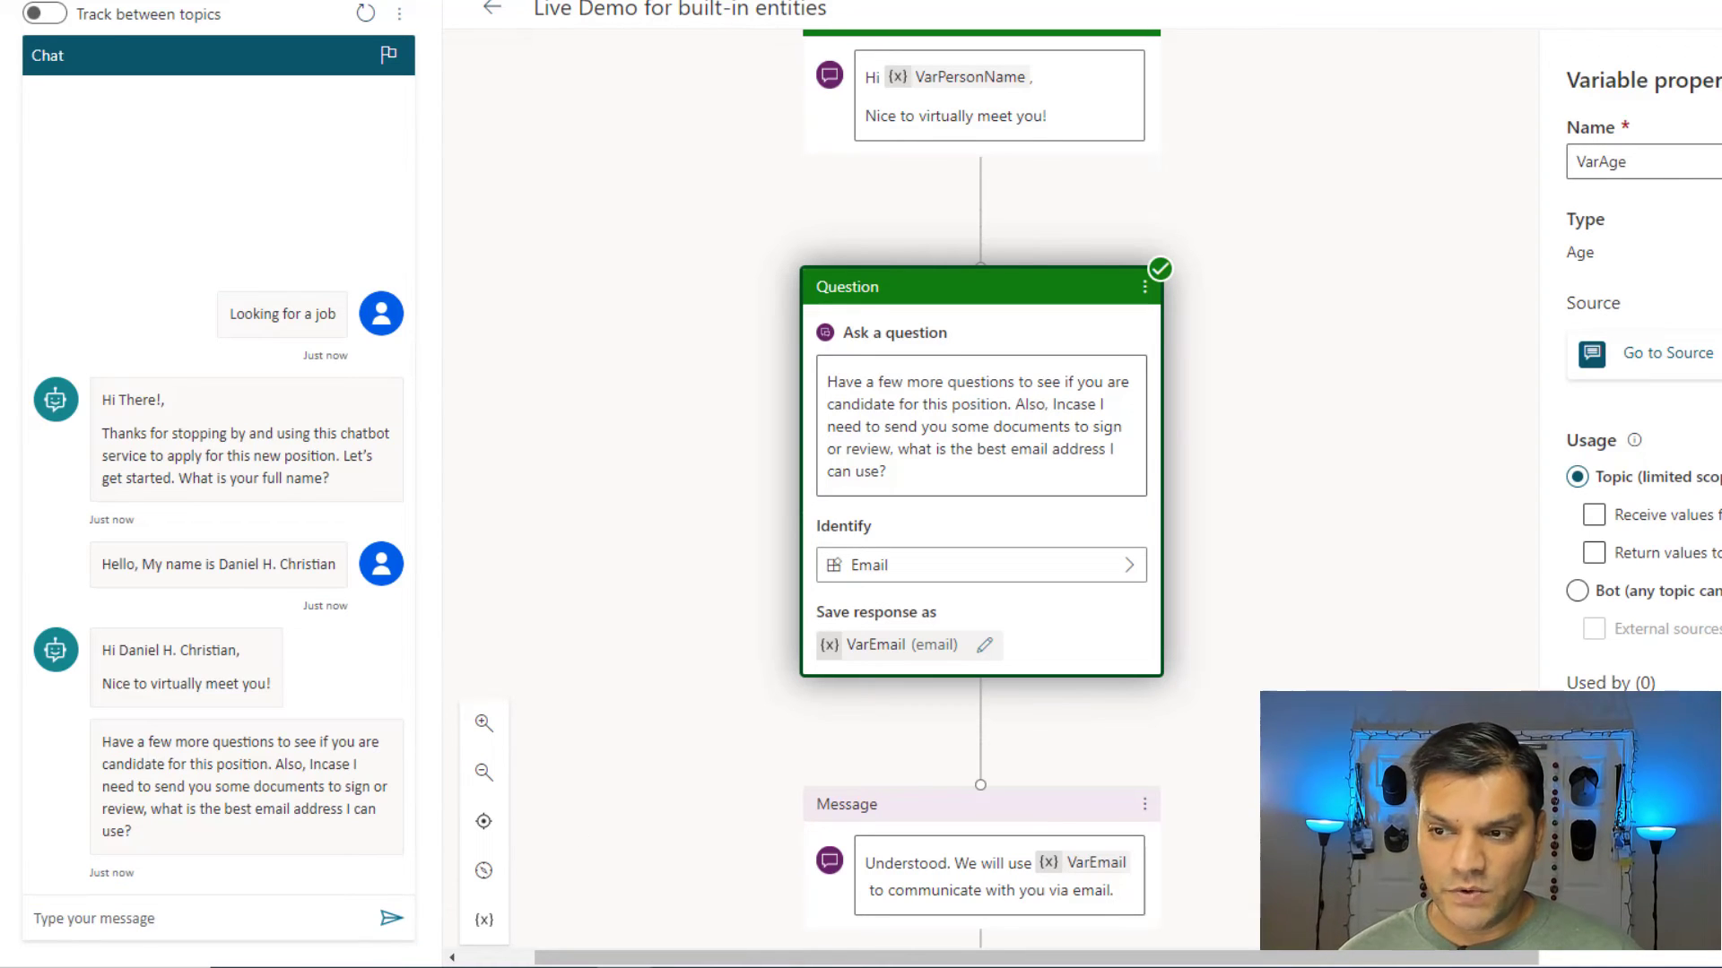
left_click(199, 911)
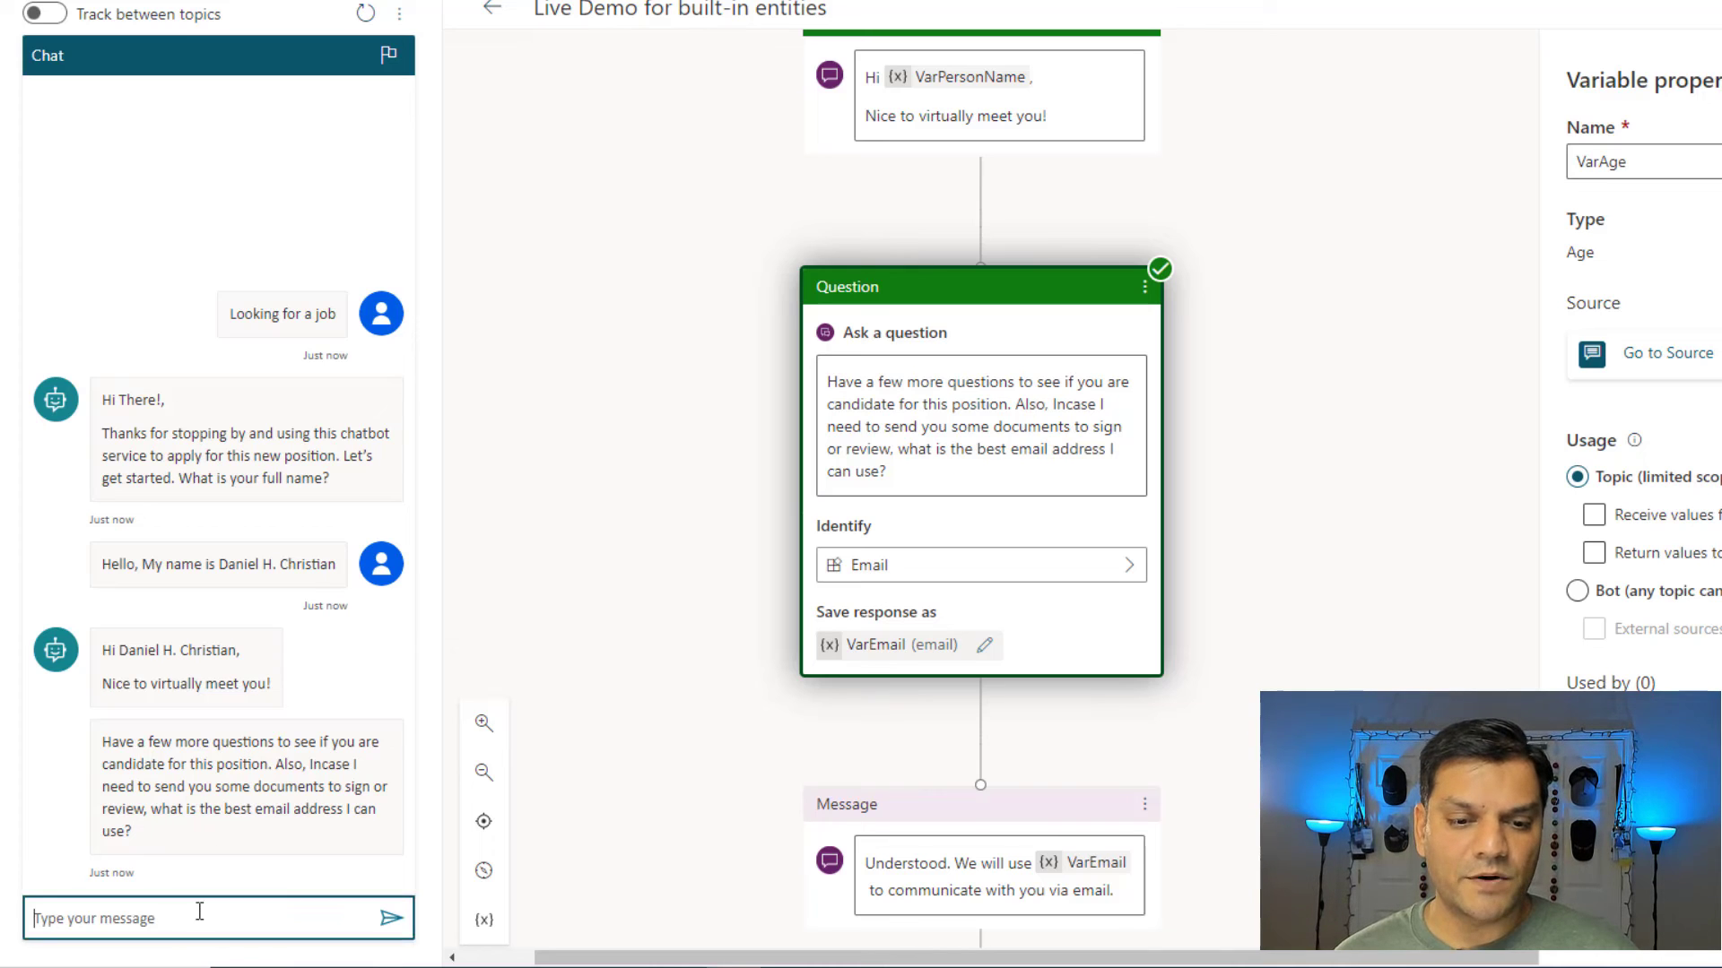
key("ctrl+v")
key("Return")
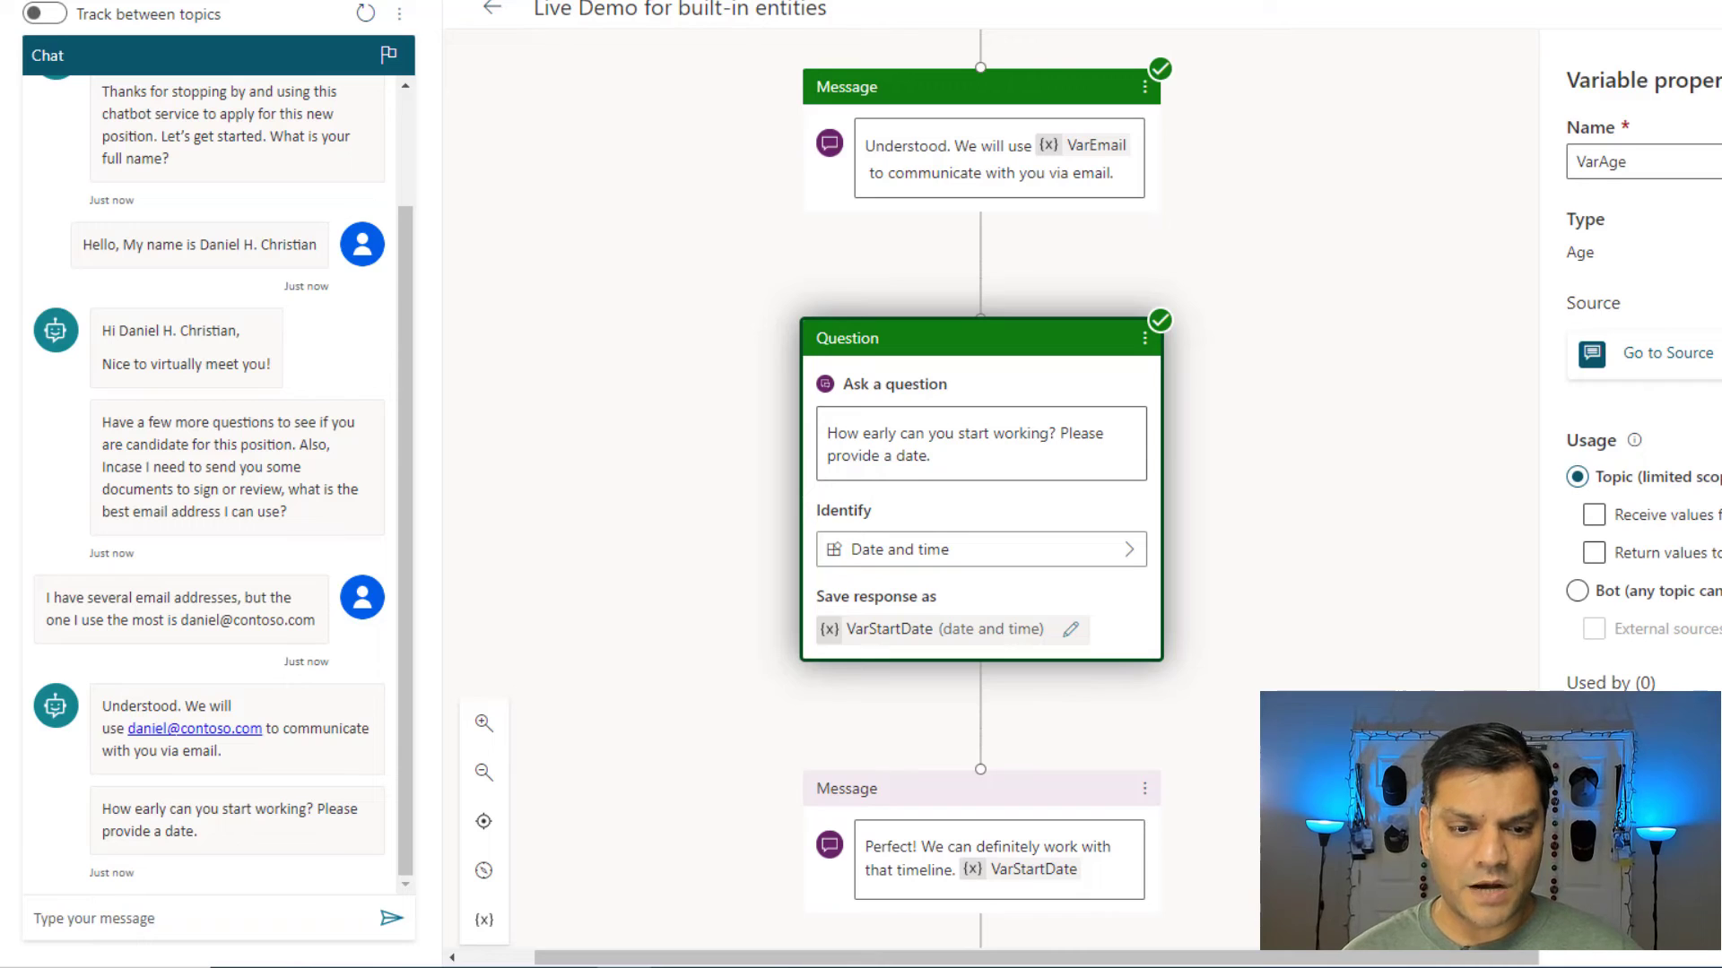
Reply 'I can start as early as Nov 28th' and confirm 11/28/2022 as the start date.
left_click(281, 916)
type("I can start as early as Nov 28")
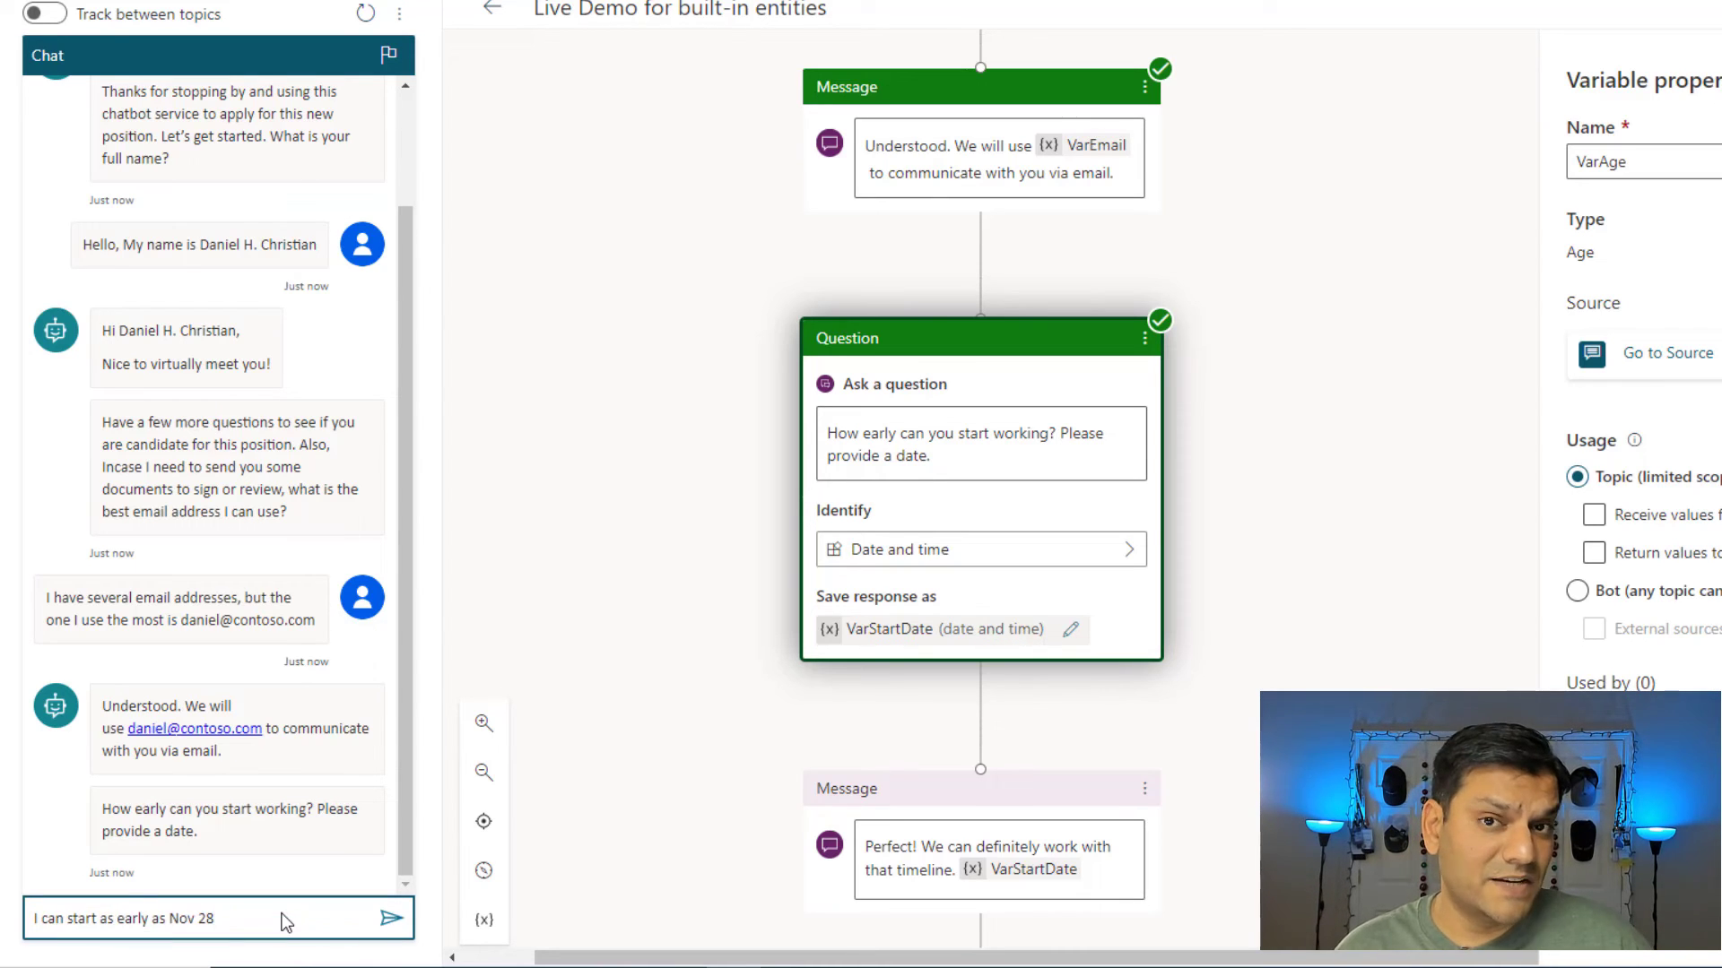
type("th")
key("Return")
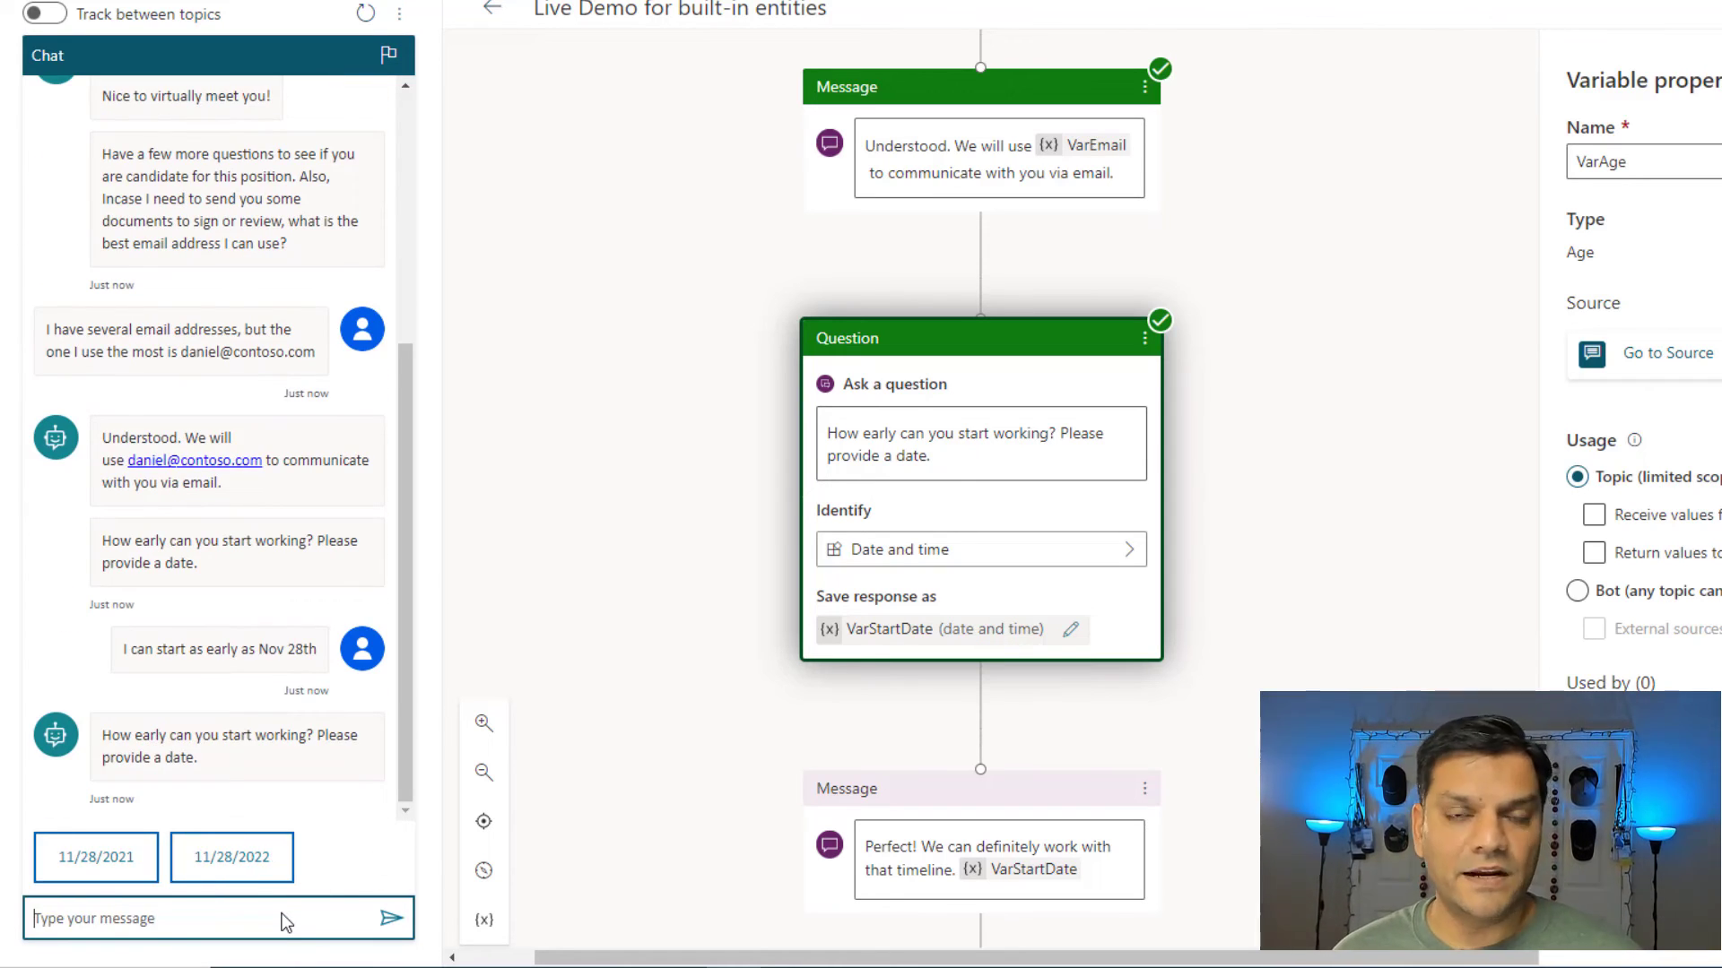
left_click(271, 864)
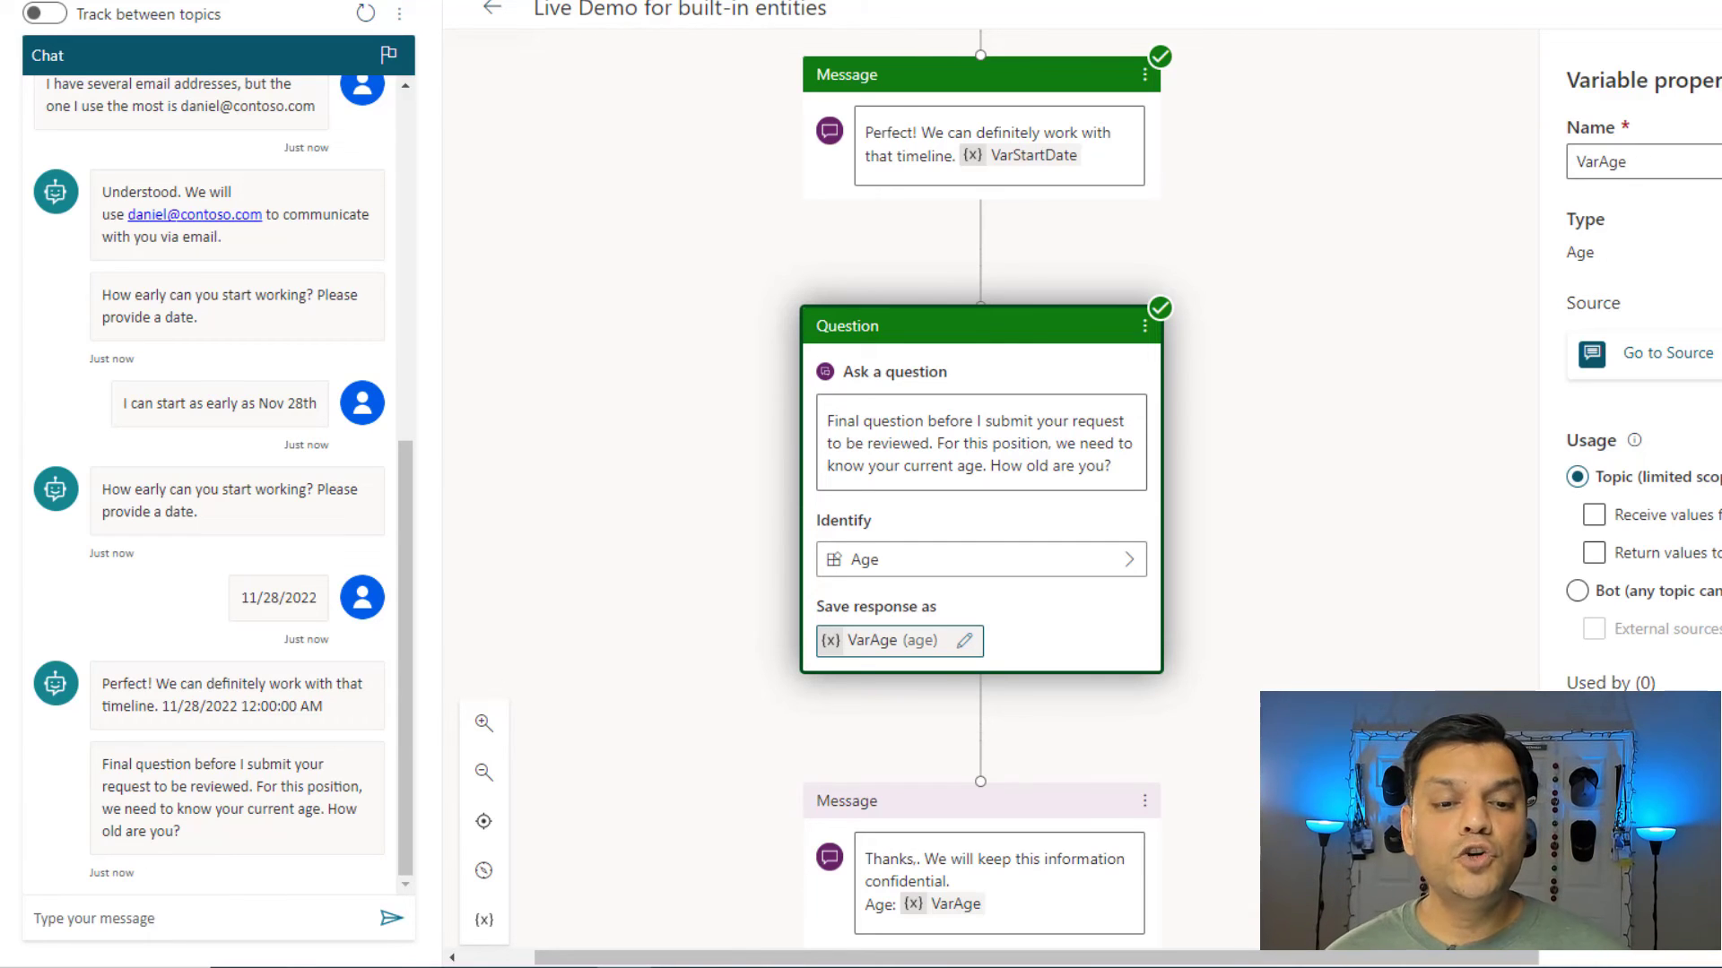
Answer the age question with a reply giving the age as 30.
left_click(249, 914)
type("I am 30 years old.")
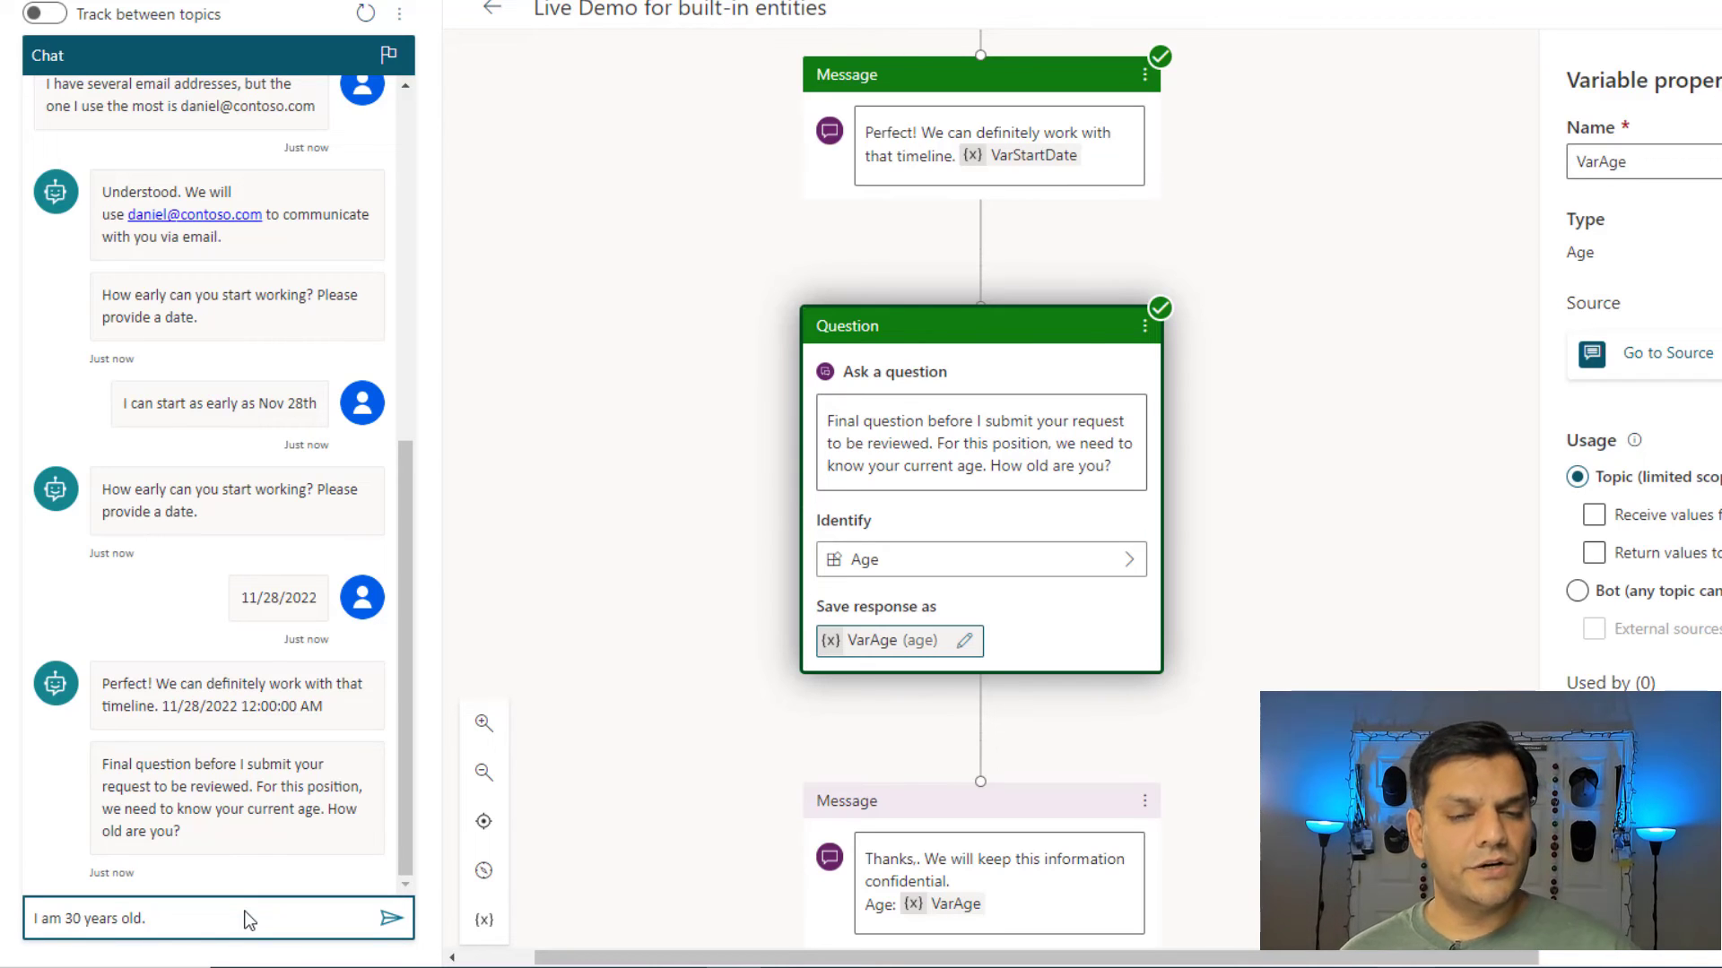
key("Return")
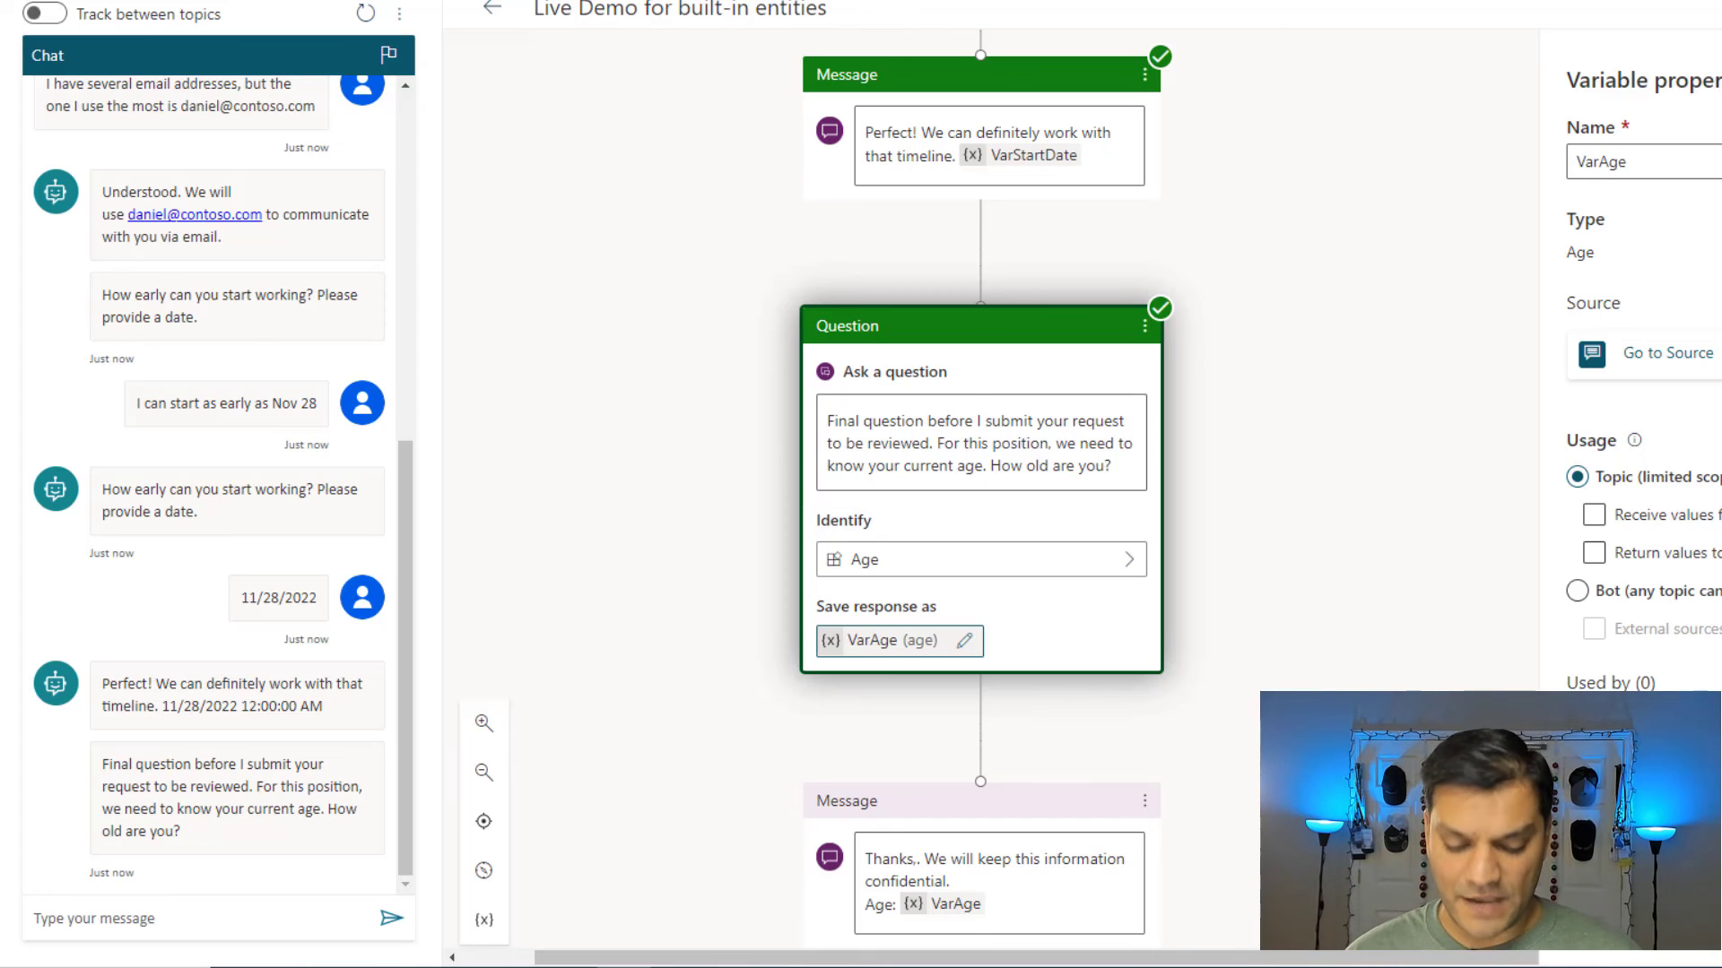
Send 'I am thirty-five years old' and check the reply shows Age: 35.
left_click(266, 920)
type("I am thirty-five years old")
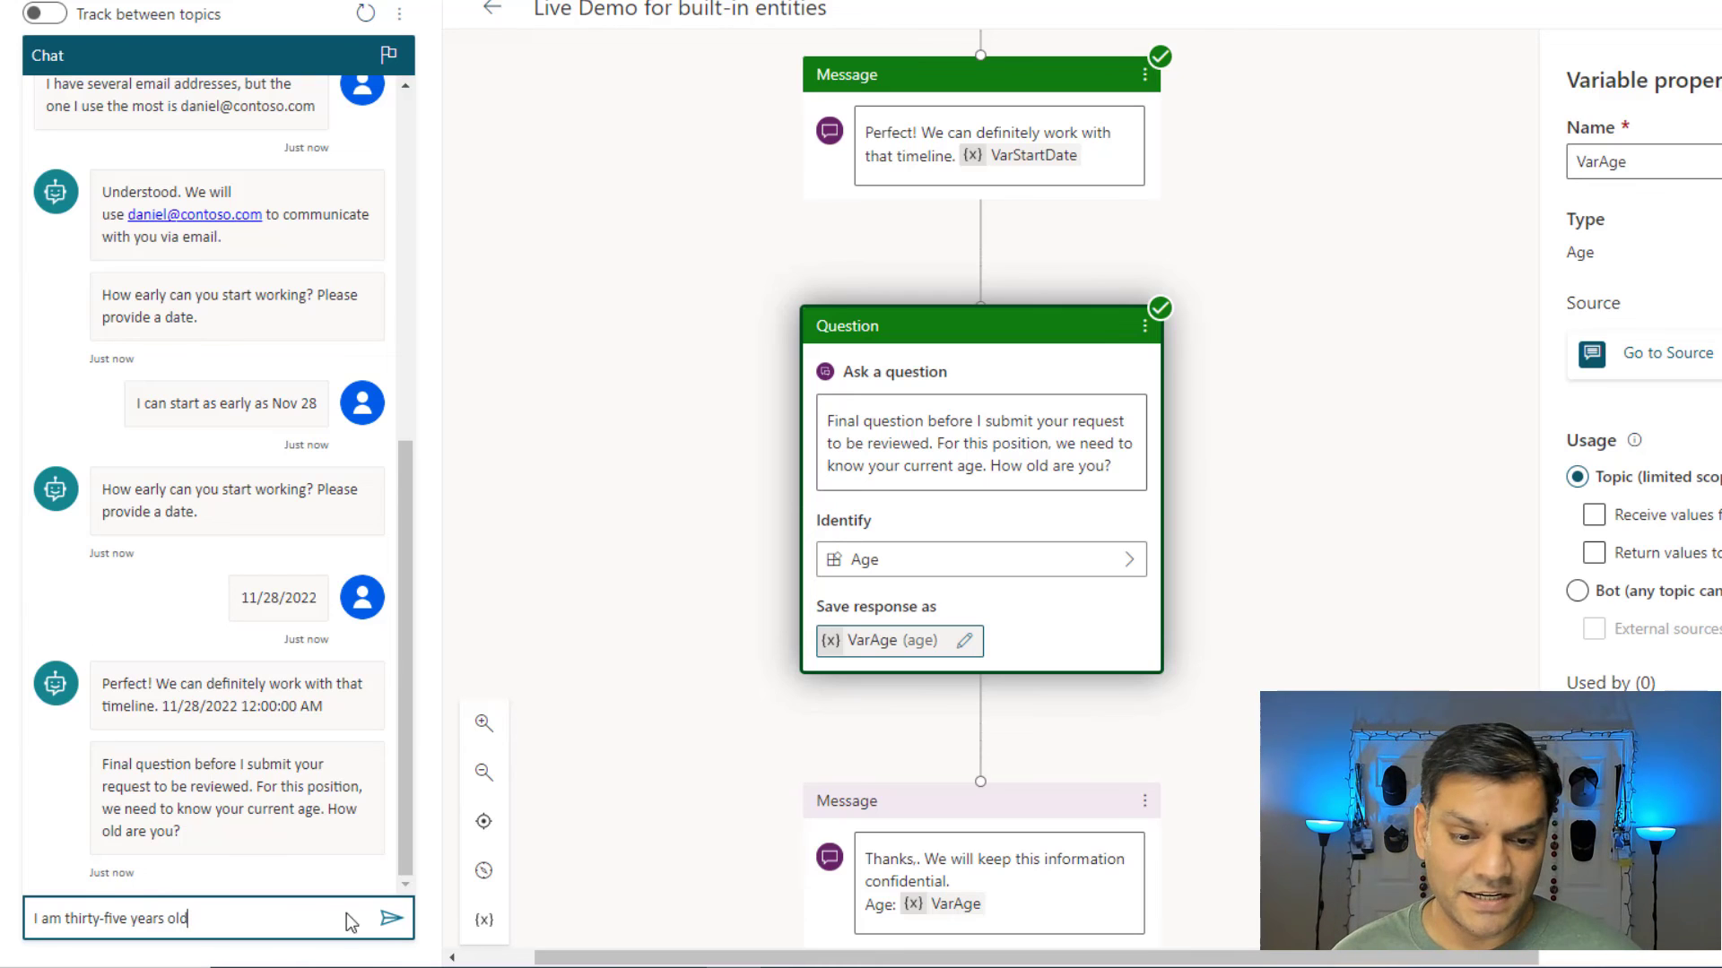
left_click(390, 923)
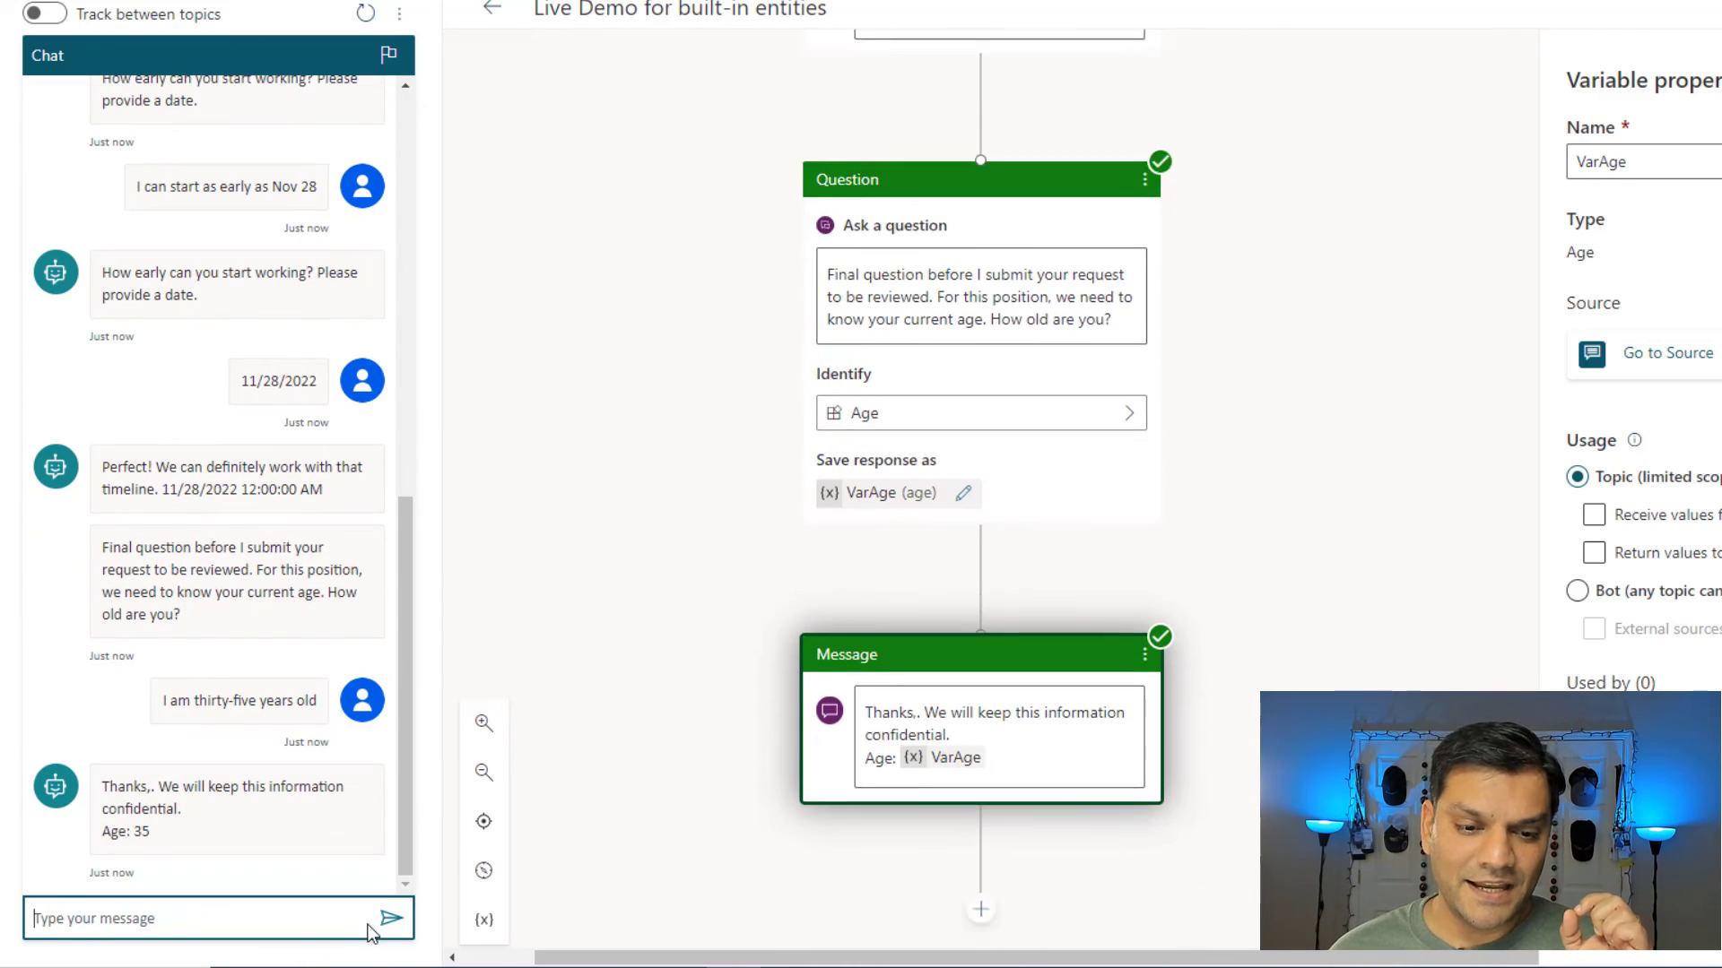